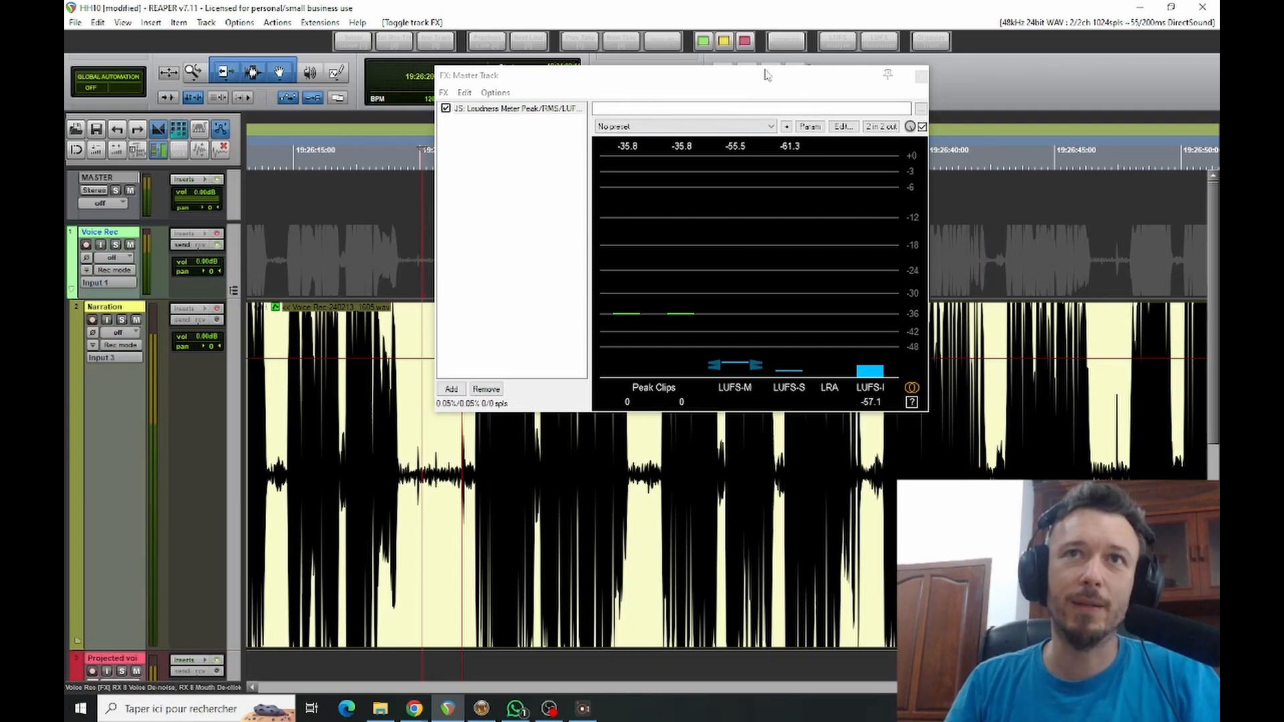
Move the master track's loudness meter window aside, place the edit cursor near 19:26:20, and close the meter window.
{"action": "left_click_drag", "start_coordinate": [749, 75], "coordinate": [986, 80]}
{"action": "left_click", "coordinate": [444, 245]}
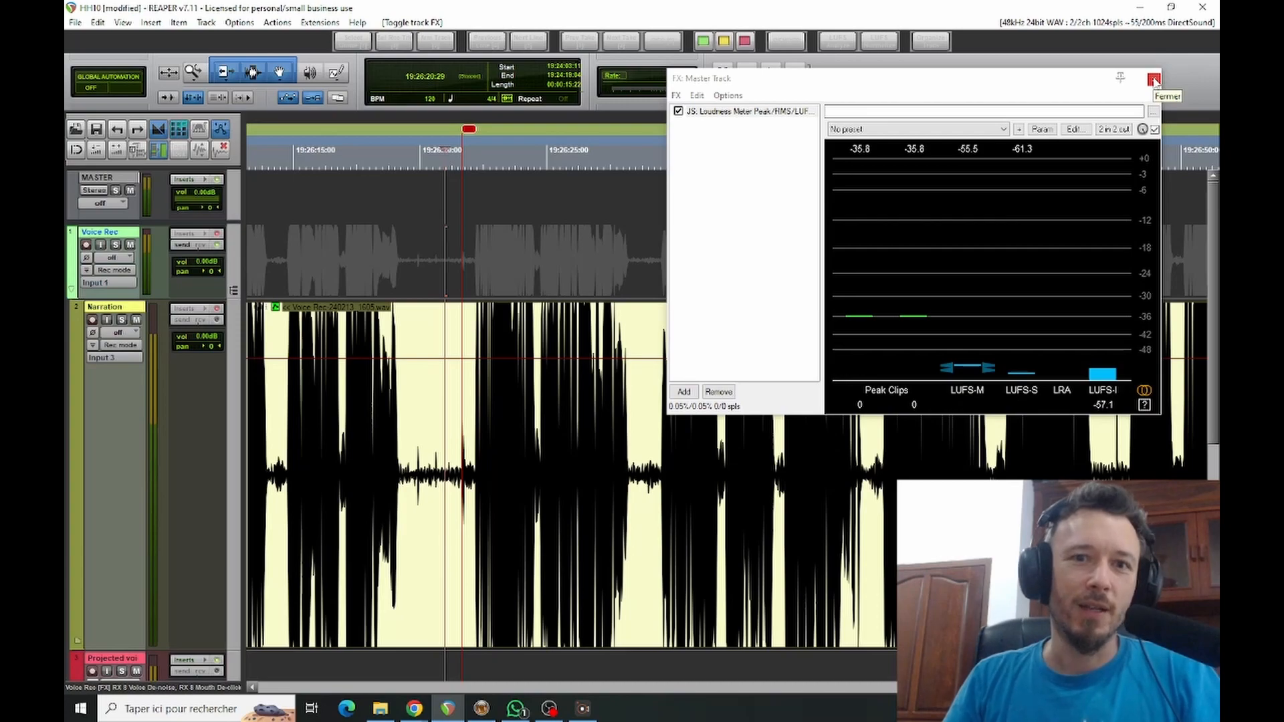
{"action": "left_click", "coordinate": [1155, 79]}
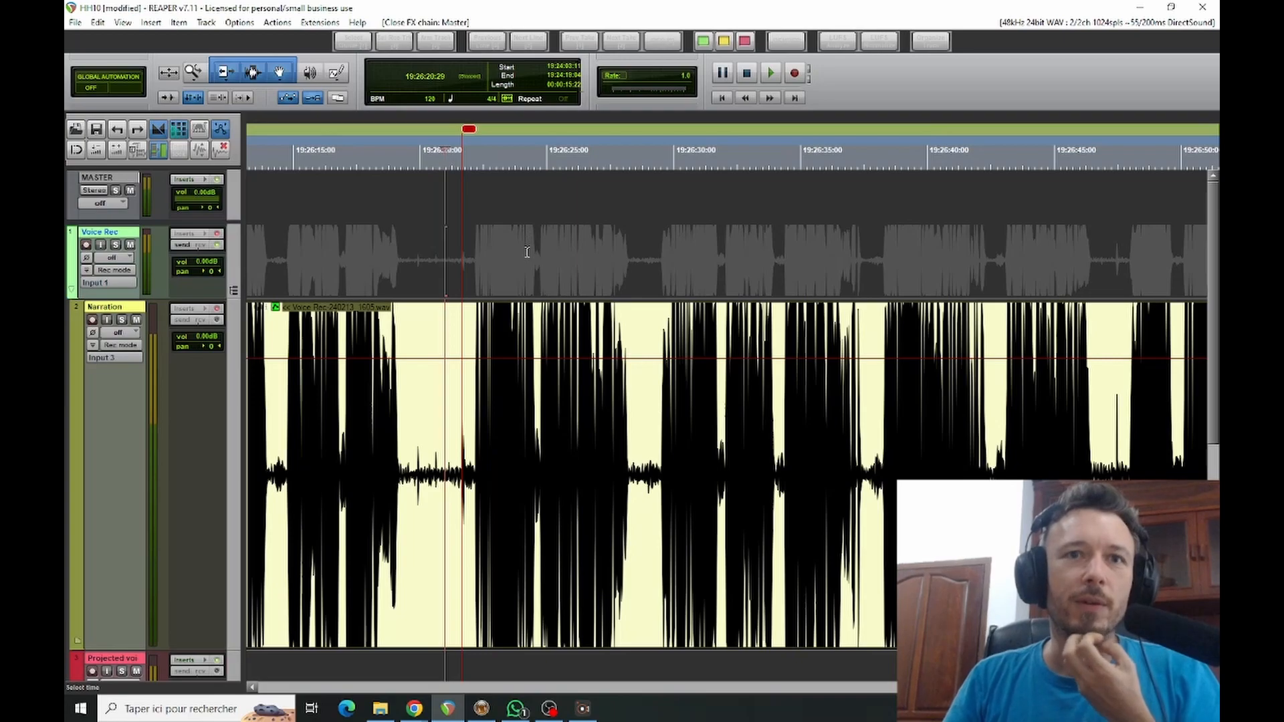
Switch to the Chrome window with the Audible search results, examine the narrator's audiobook list, and return to REAPER.
{"action": "left_click", "coordinate": [415, 707]}
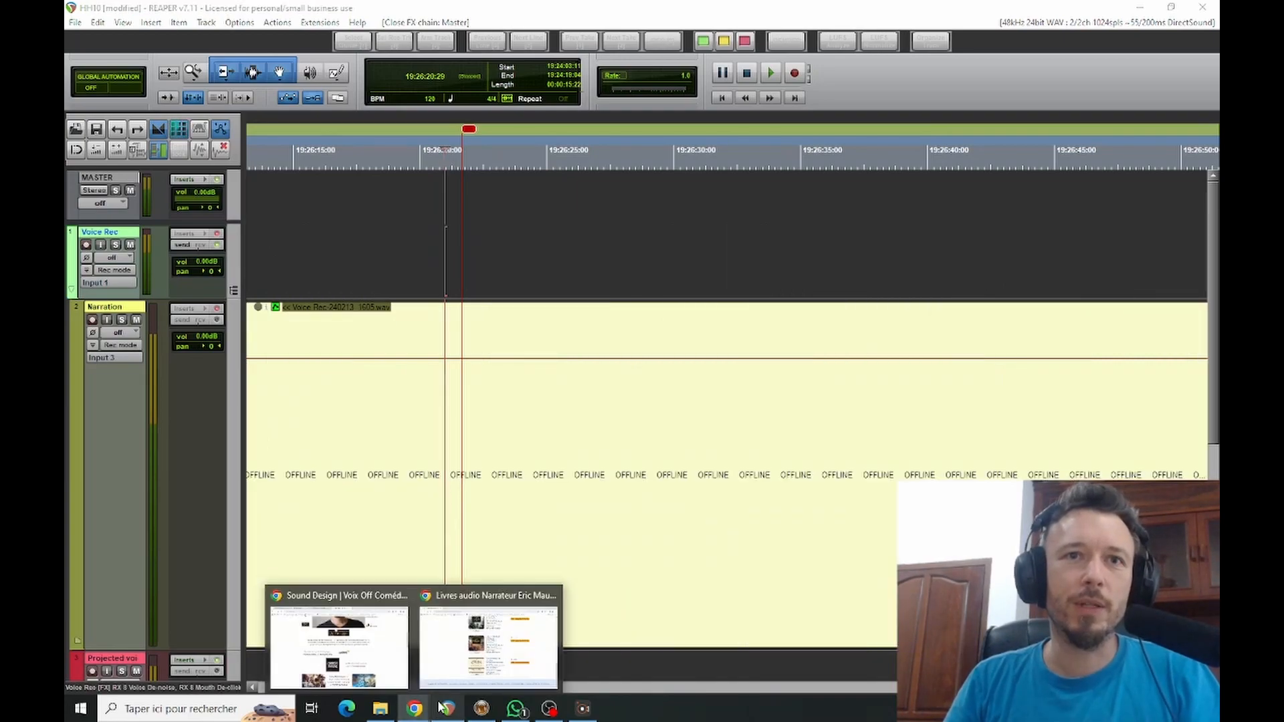
{"action": "left_click", "coordinate": [488, 642]}
{"action": "scroll", "coordinate": [1068, 333], "scroll_direction": "up", "scroll_amount": 10}
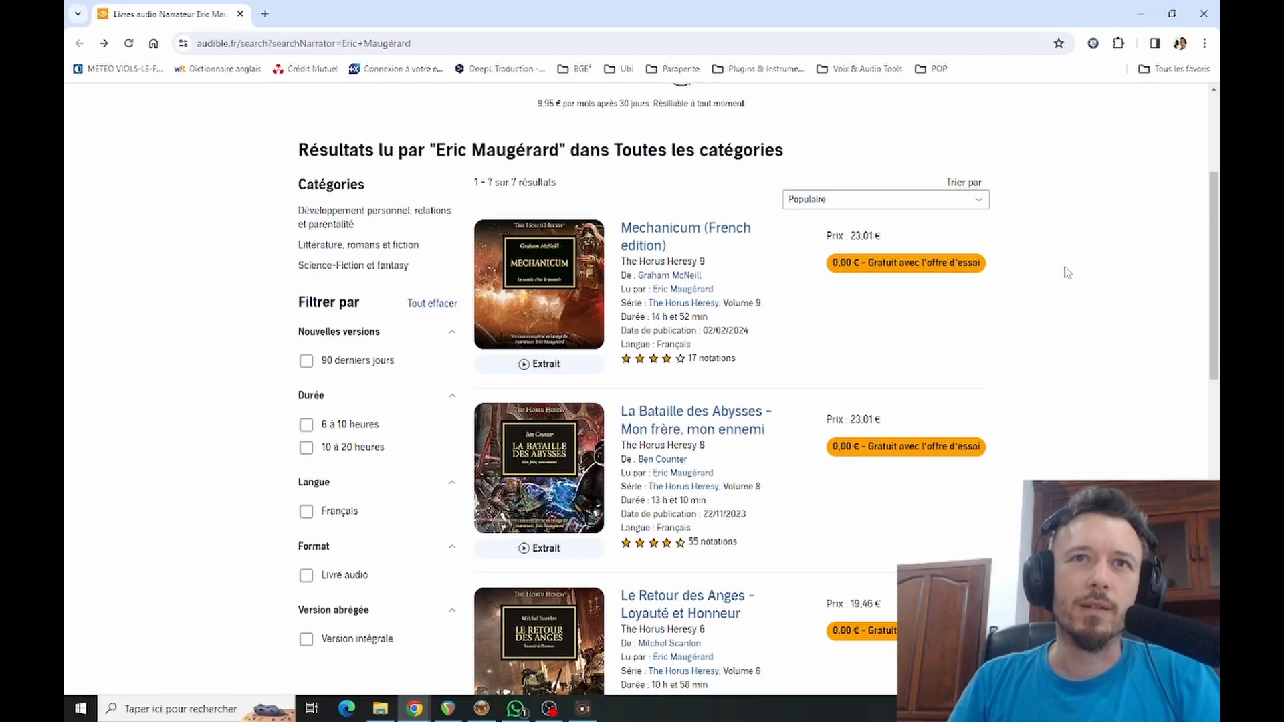
{"action": "scroll", "coordinate": [1068, 273], "scroll_direction": "down", "scroll_amount": 2}
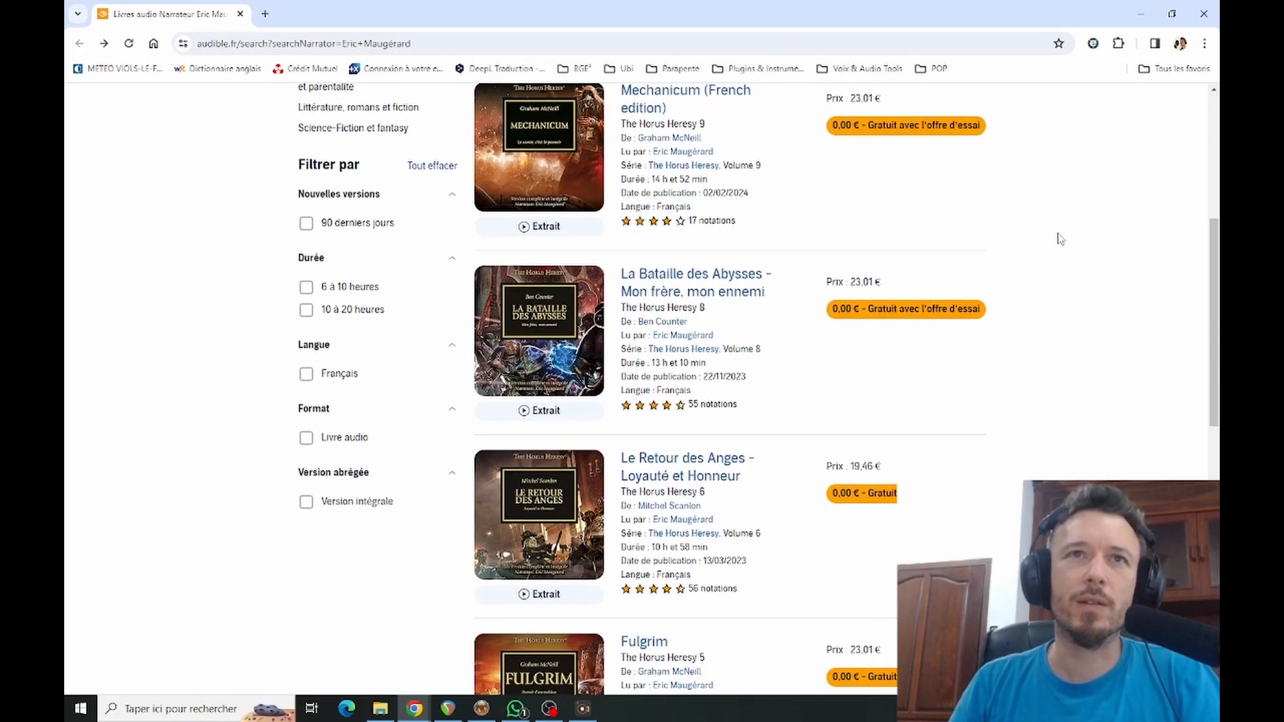
{"action": "scroll", "coordinate": [1063, 244], "scroll_direction": "down", "scroll_amount": 4}
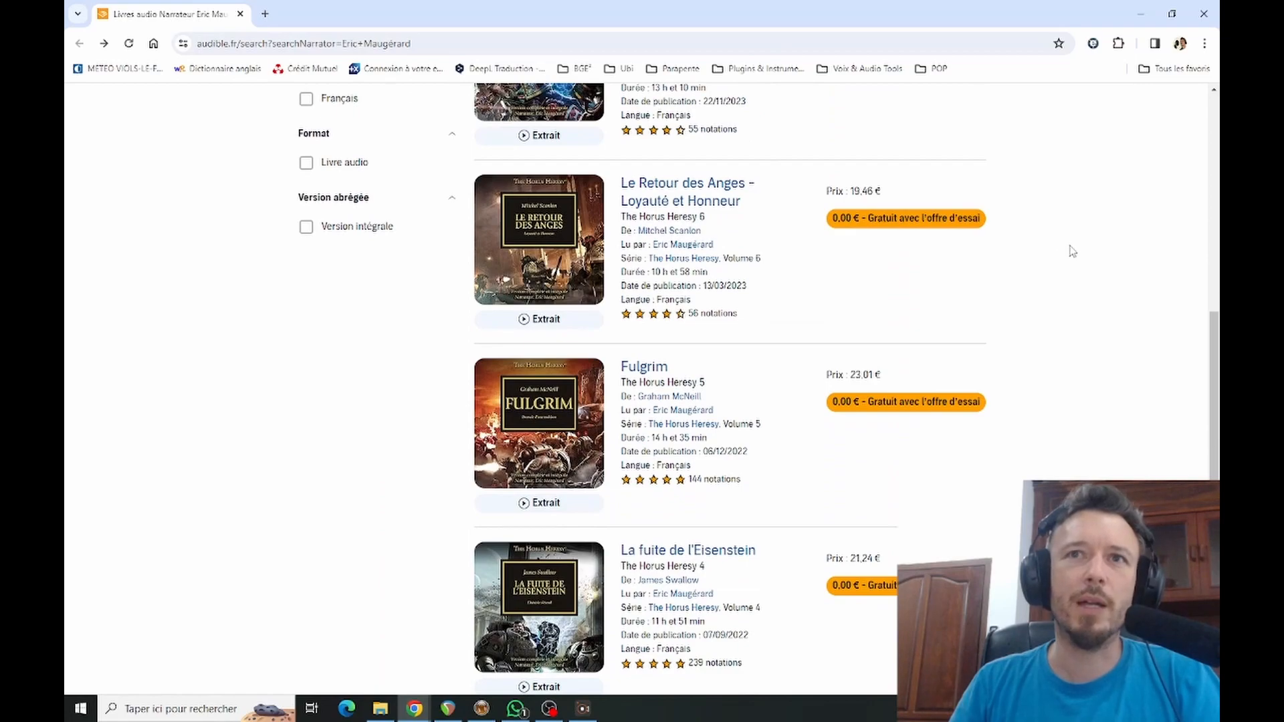
{"action": "scroll", "coordinate": [1072, 251], "scroll_direction": "down", "scroll_amount": 5}
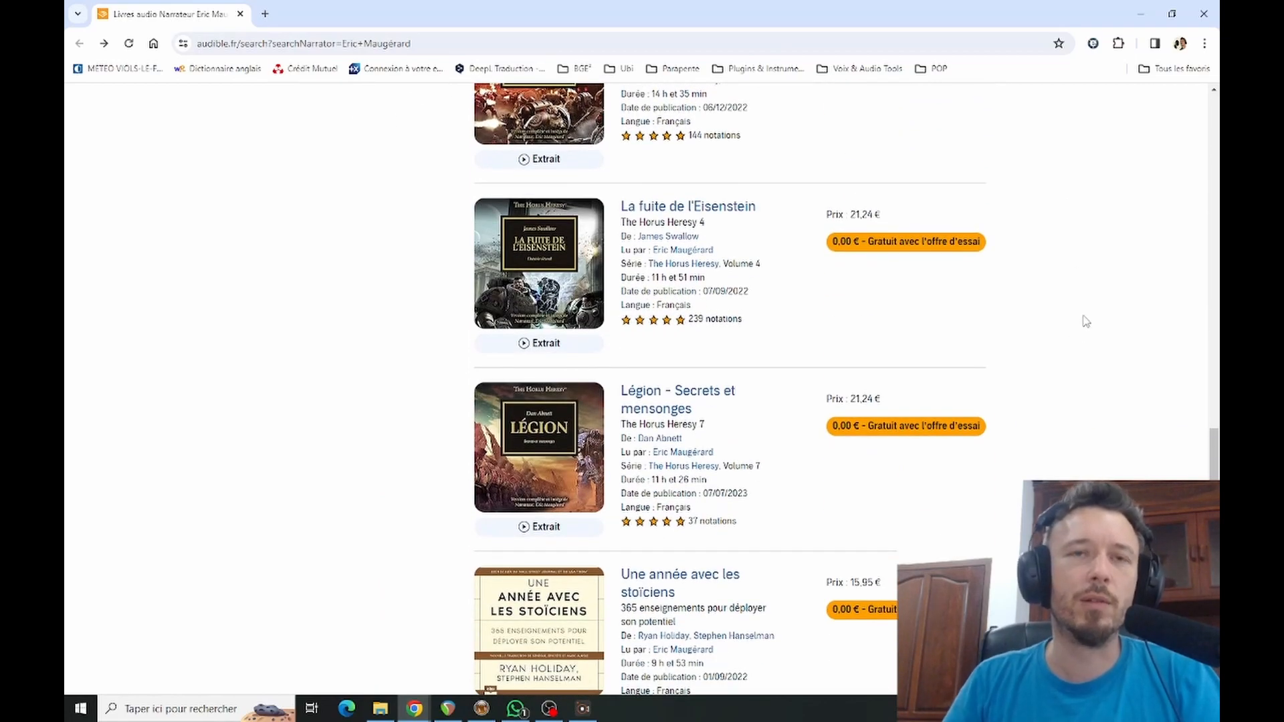
{"action": "scroll", "coordinate": [1081, 287], "scroll_direction": "up", "scroll_amount": 10}
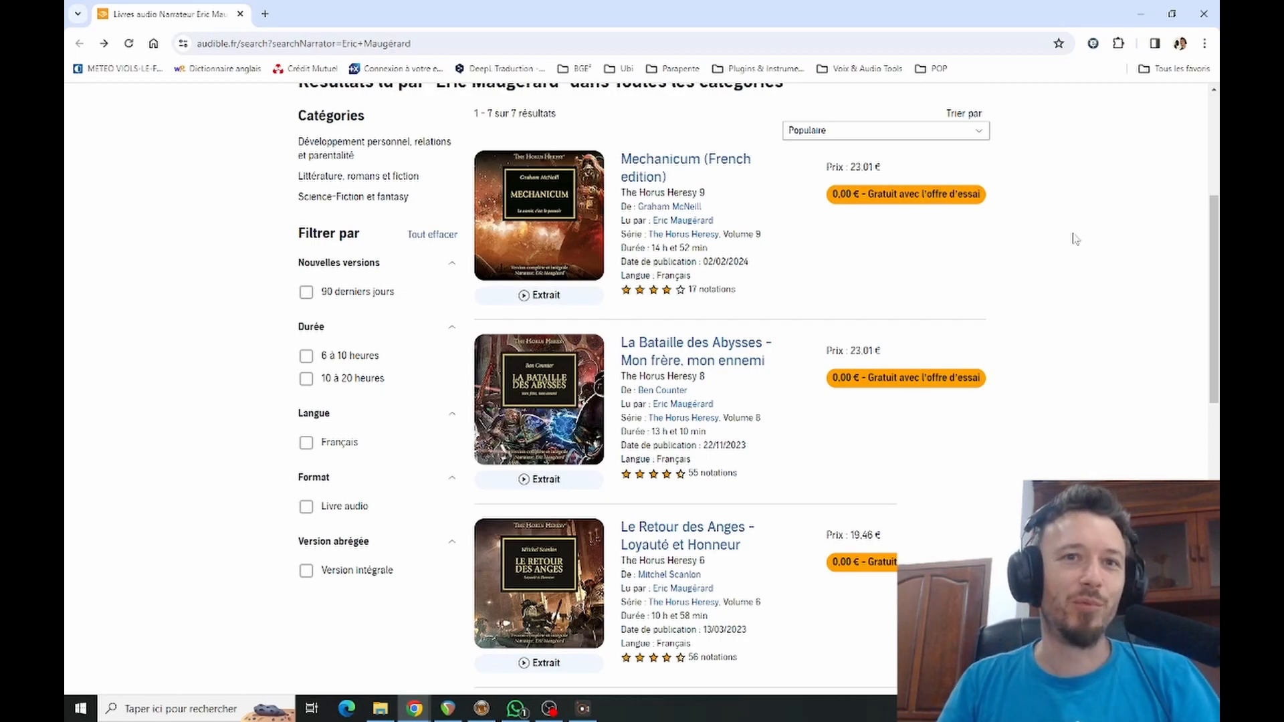
{"action": "left_click", "coordinate": [1142, 18]}
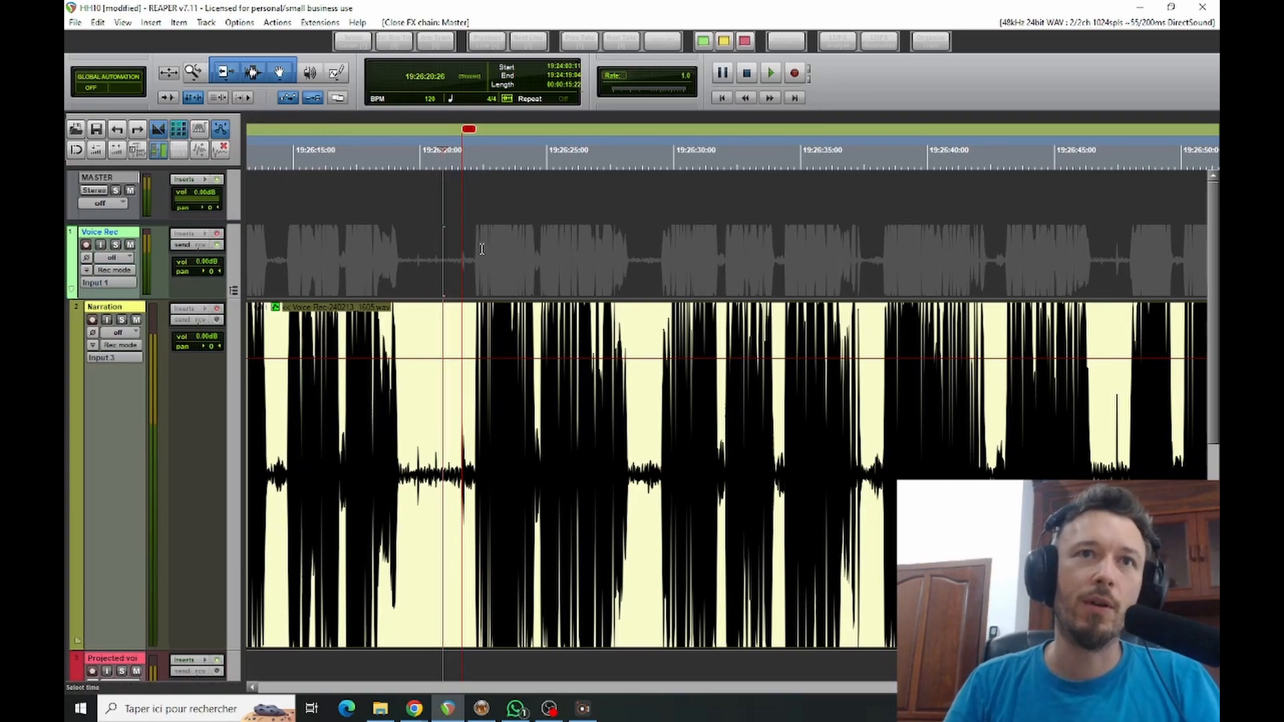
Cut the section from 19:26:20:00 to 19:26:21:28 out of the Narration recording.
{"action": "left_click", "coordinate": [461, 235]}
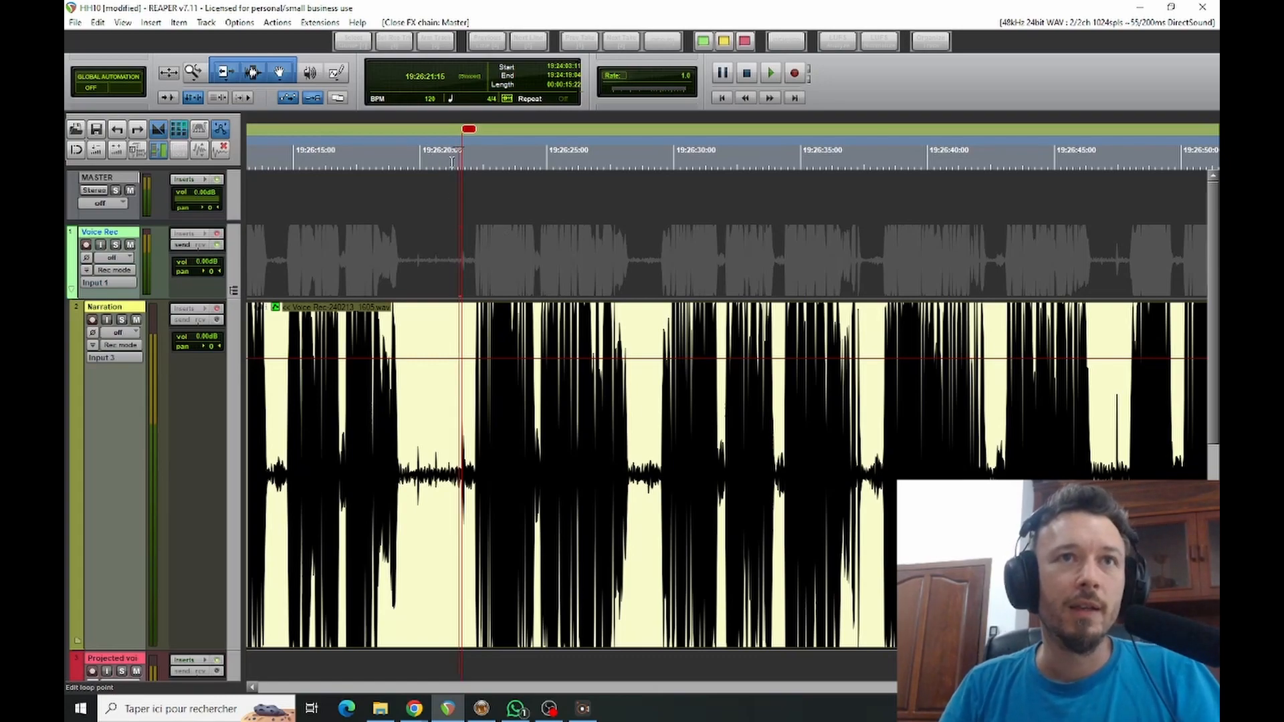
{"action": "left_click", "coordinate": [548, 379]}
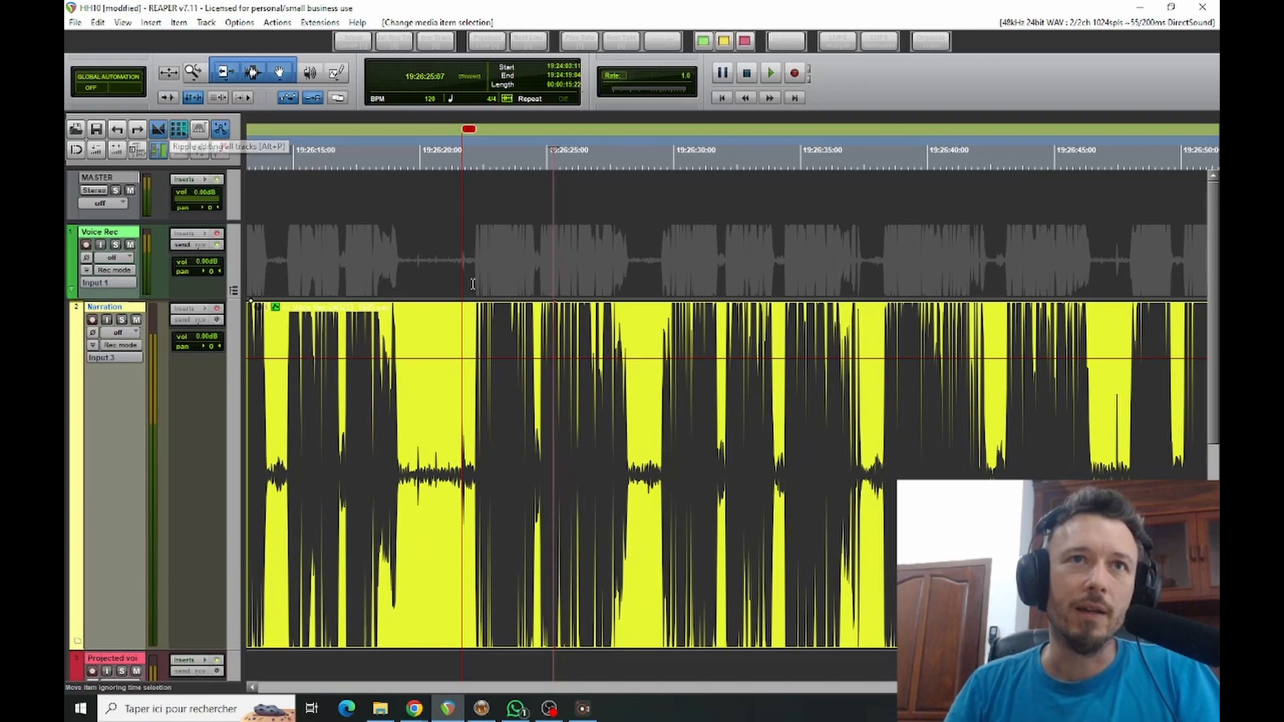
{"action": "left_click_drag", "start_coordinate": [422, 167], "coordinate": [470, 167]}
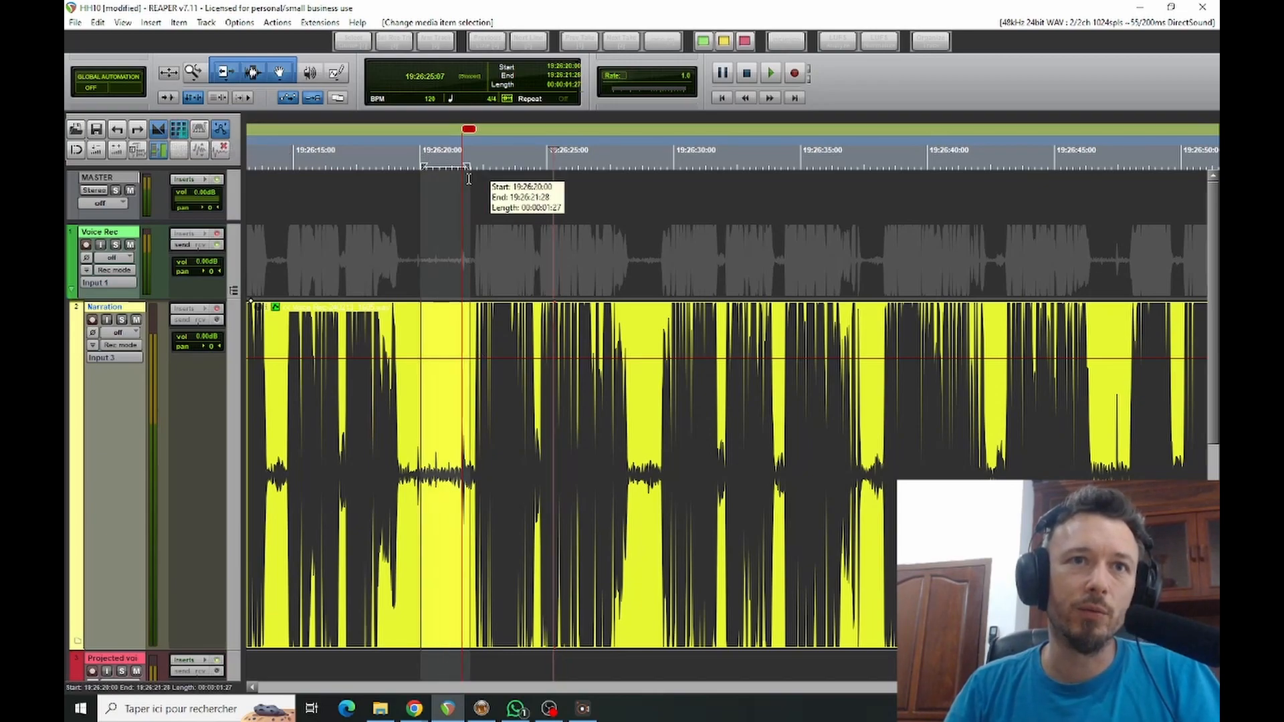
{"action": "left_click", "coordinate": [509, 431]}
{"action": "key", "text": "ctrl+x"}
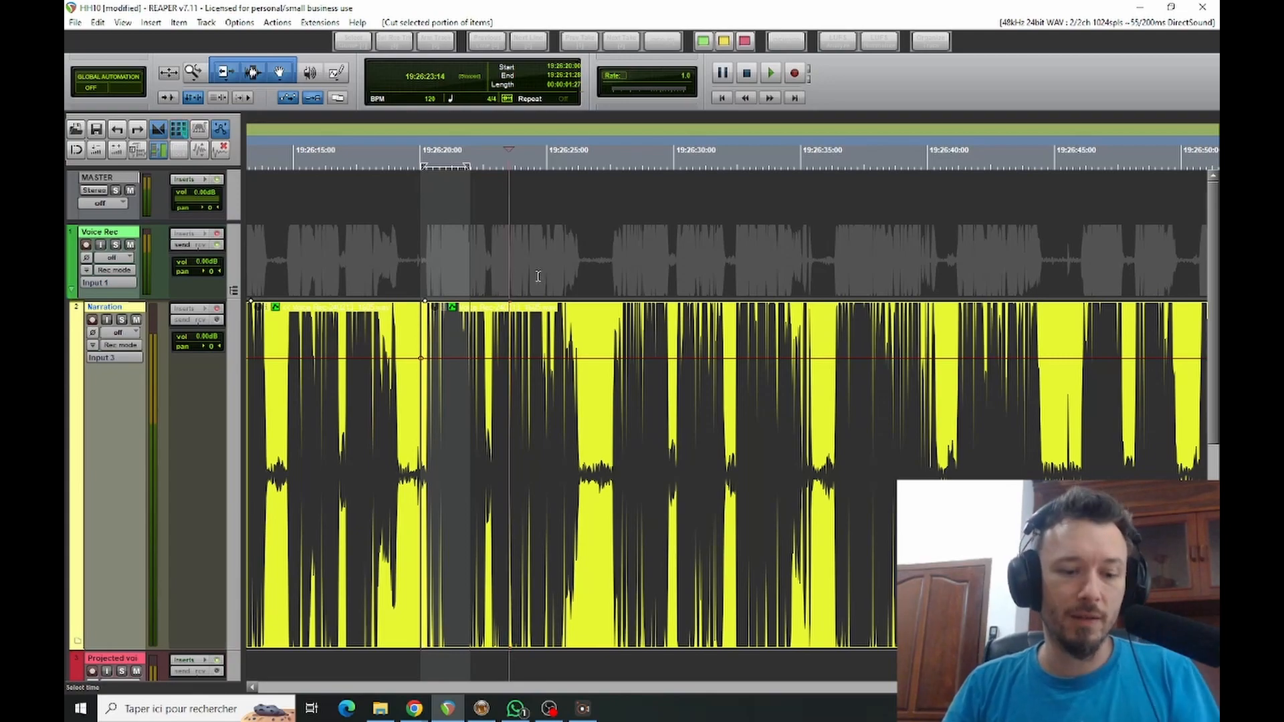
Deselect the Narration items and place the edit cursor at 19:26:23:09.
{"action": "scroll", "coordinate": [537, 283], "scroll_direction": "down", "scroll_amount": 1}
{"action": "scroll", "coordinate": [536, 283], "scroll_direction": "down", "scroll_amount": 1}
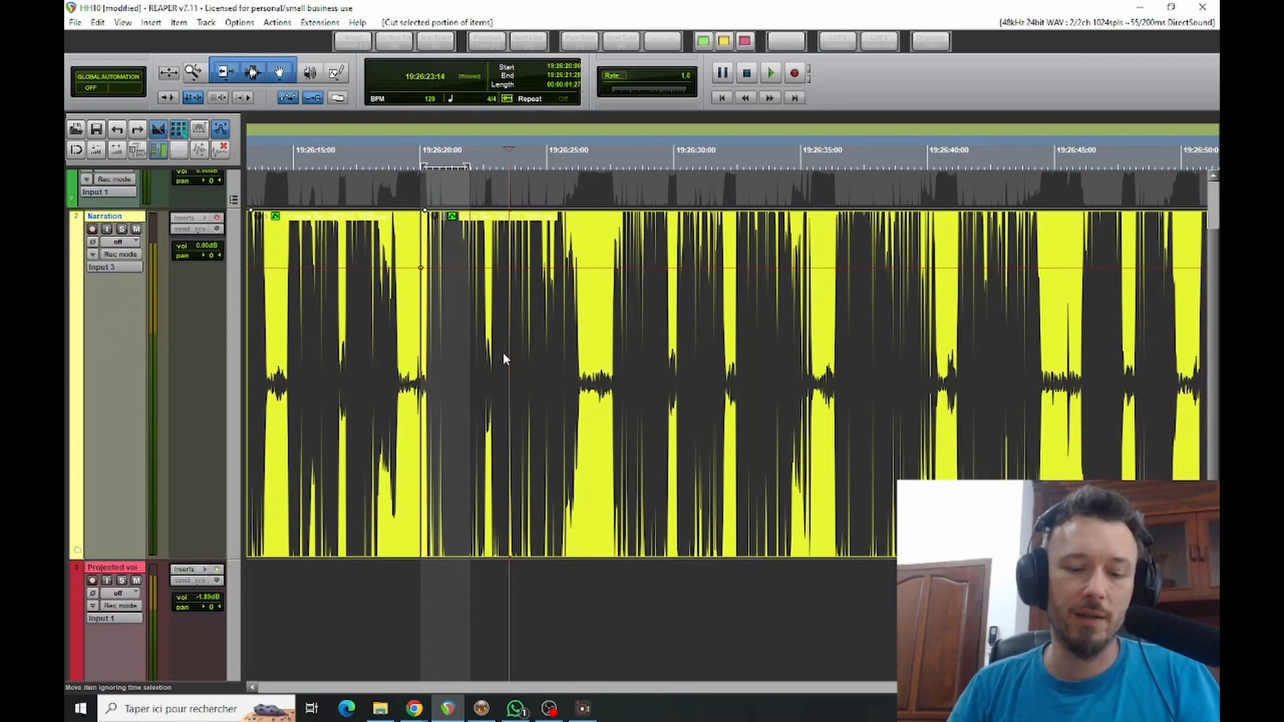
{"action": "scroll", "coordinate": [507, 354], "scroll_direction": "up", "scroll_amount": 3}
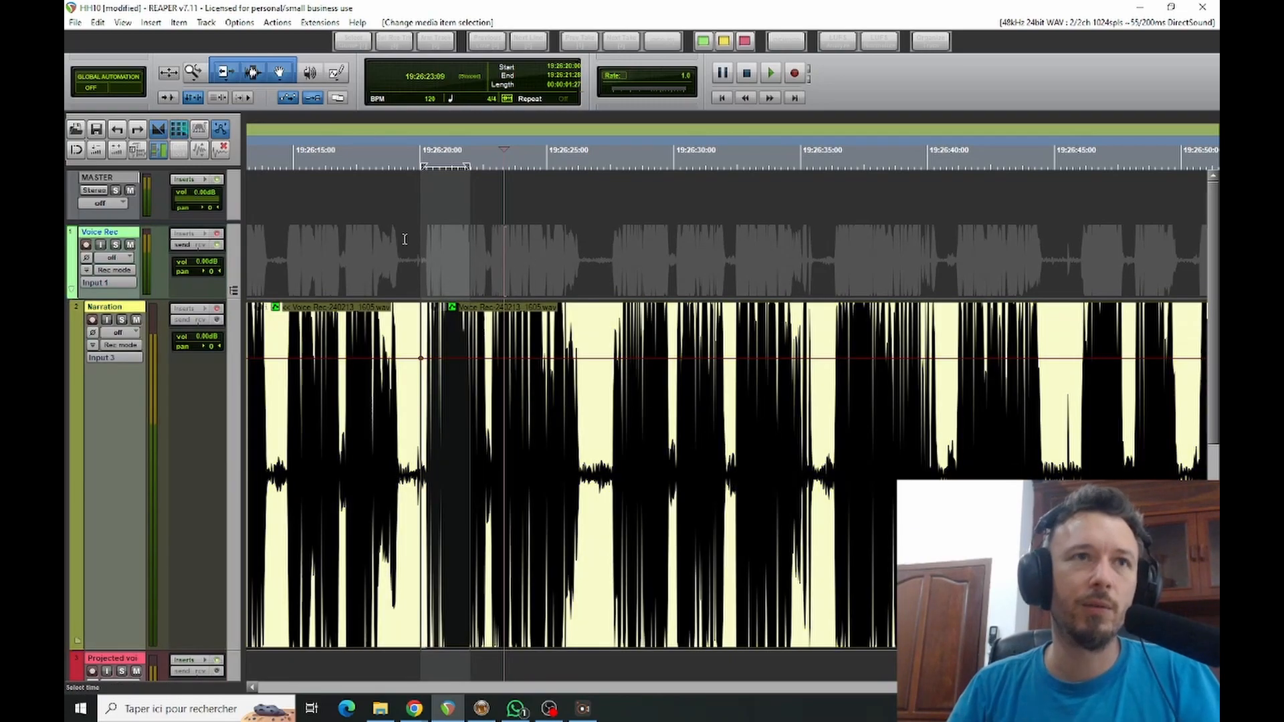
{"action": "left_click", "coordinate": [504, 265]}
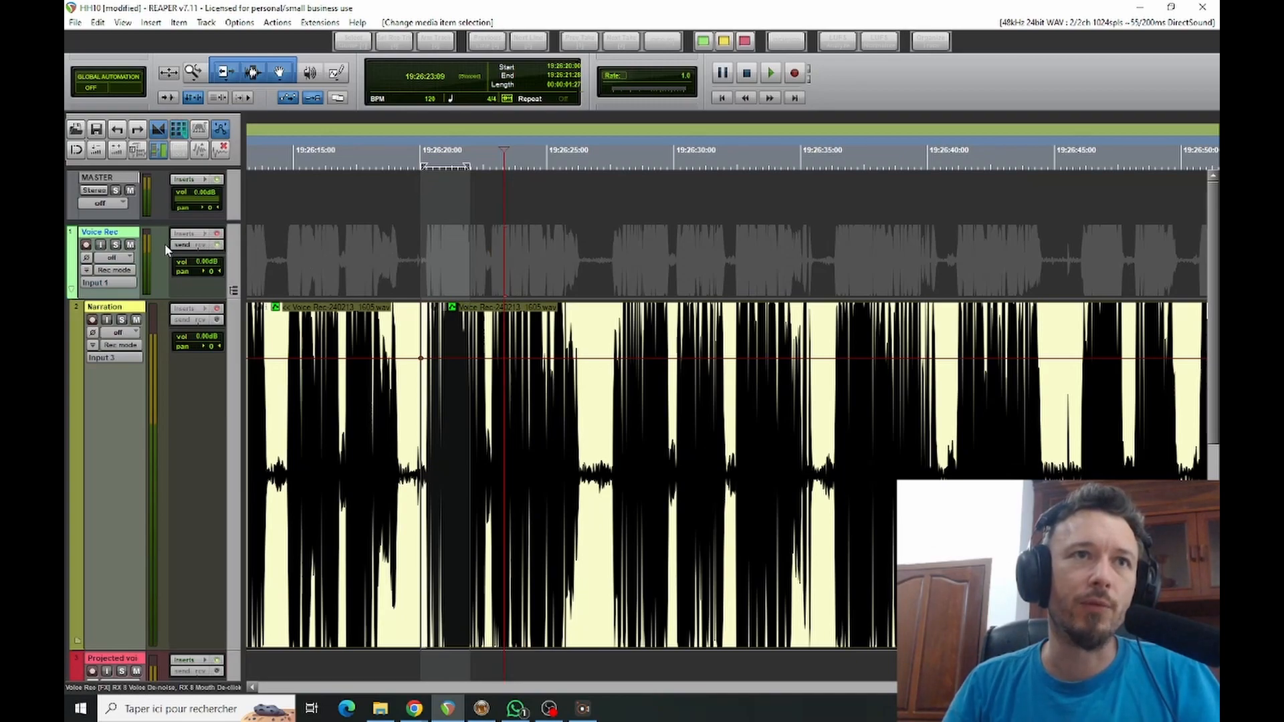
{"action": "scroll", "coordinate": [194, 421], "scroll_direction": "down", "scroll_amount": 2}
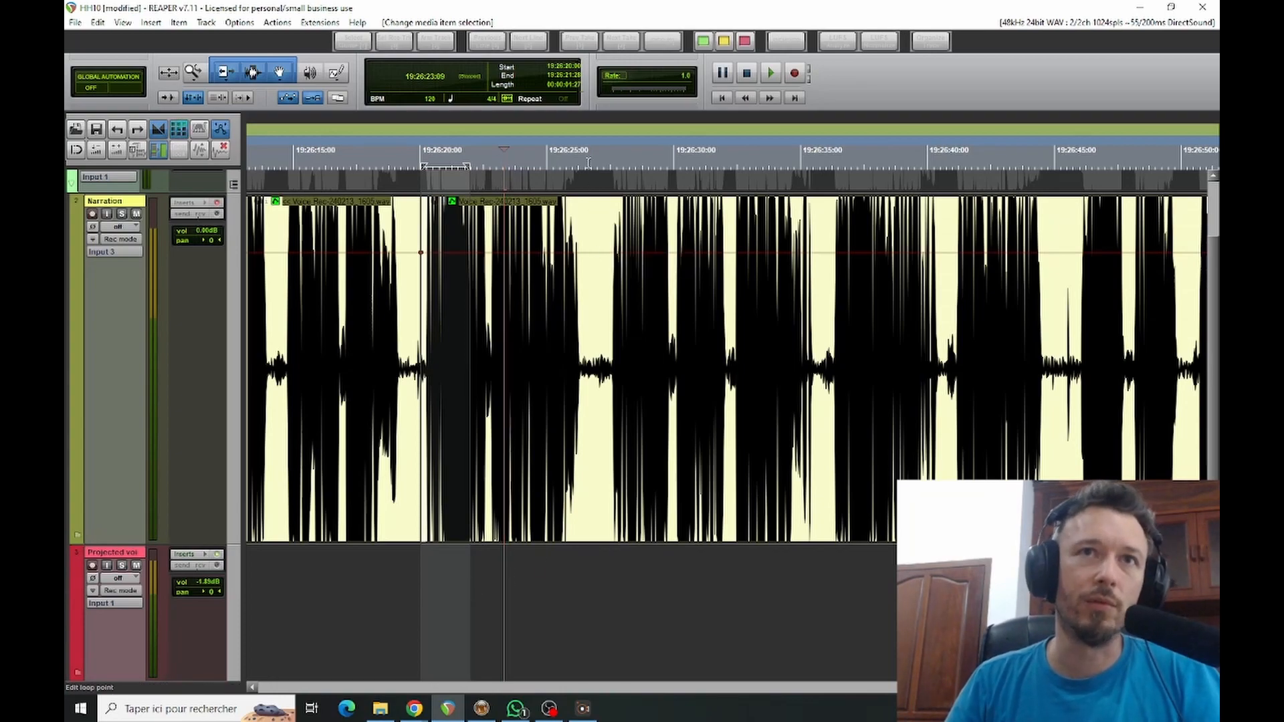
{"action": "scroll", "coordinate": [554, 444], "scroll_direction": "up", "scroll_amount": 3}
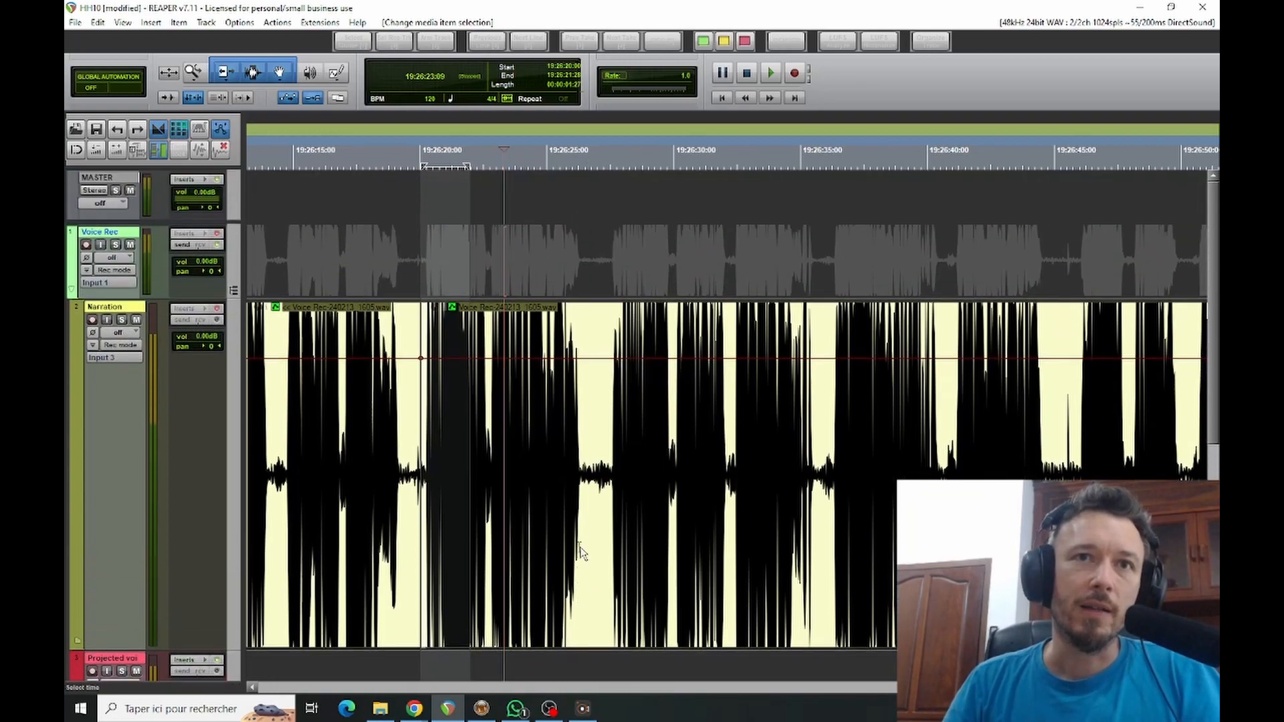
Play the narration from about 19:26:46.
{"action": "scroll", "coordinate": [545, 288], "scroll_direction": "down", "scroll_amount": 1}
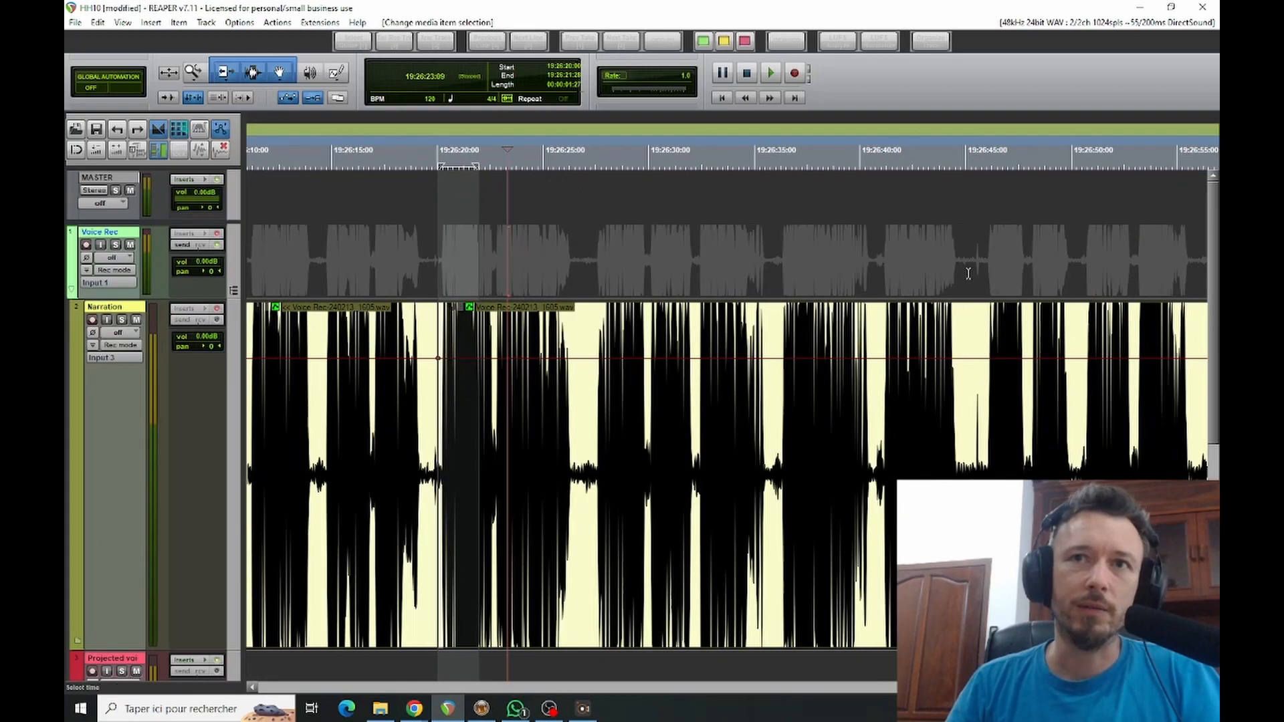
{"action": "scroll", "coordinate": [1011, 274], "scroll_direction": "down", "scroll_amount": 2}
{"action": "left_click", "coordinate": [999, 277]}
{"action": "key", "text": "space"}
{"action": "scroll", "coordinate": [1023, 363], "scroll_direction": "right", "scroll_amount": 4}
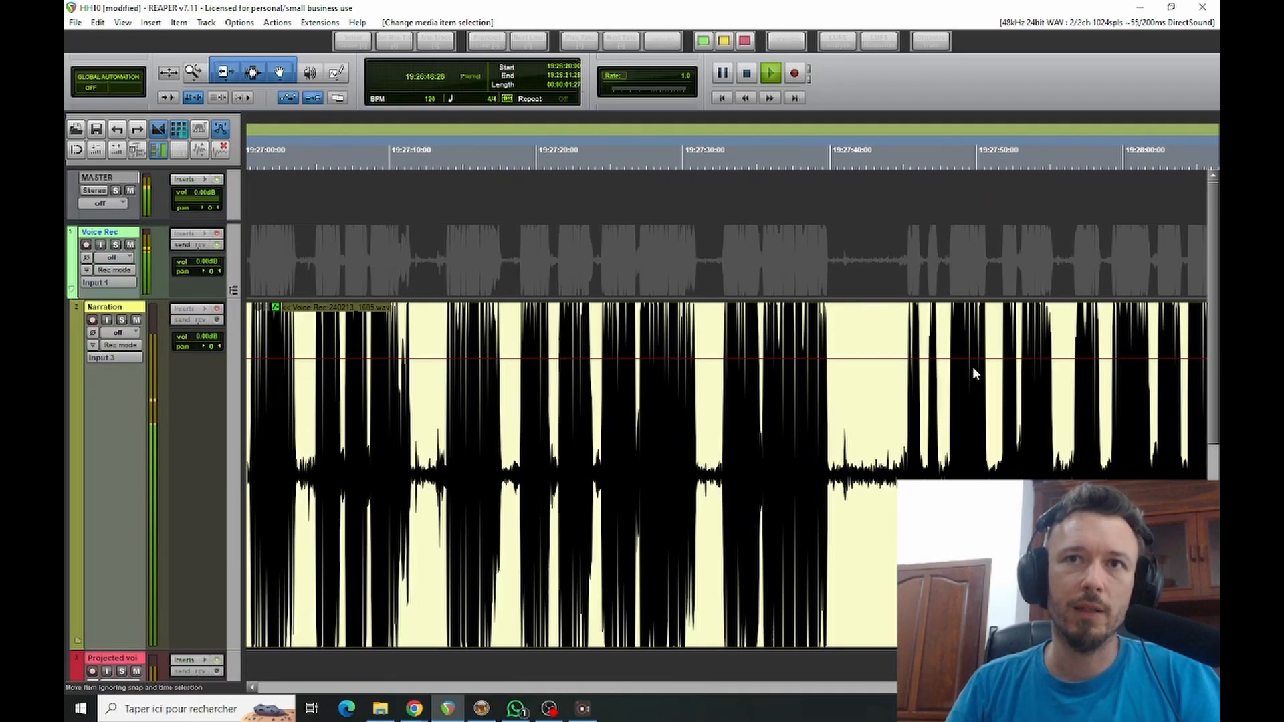
Listen to the earlier Narration passage from 19:02:35:13 and stop playback.
{"action": "scroll", "coordinate": [794, 375], "scroll_direction": "down", "scroll_amount": 3}
{"action": "scroll", "coordinate": [796, 395], "scroll_direction": "down", "scroll_amount": 3}
{"action": "scroll", "coordinate": [749, 371], "scroll_direction": "left", "scroll_amount": 8}
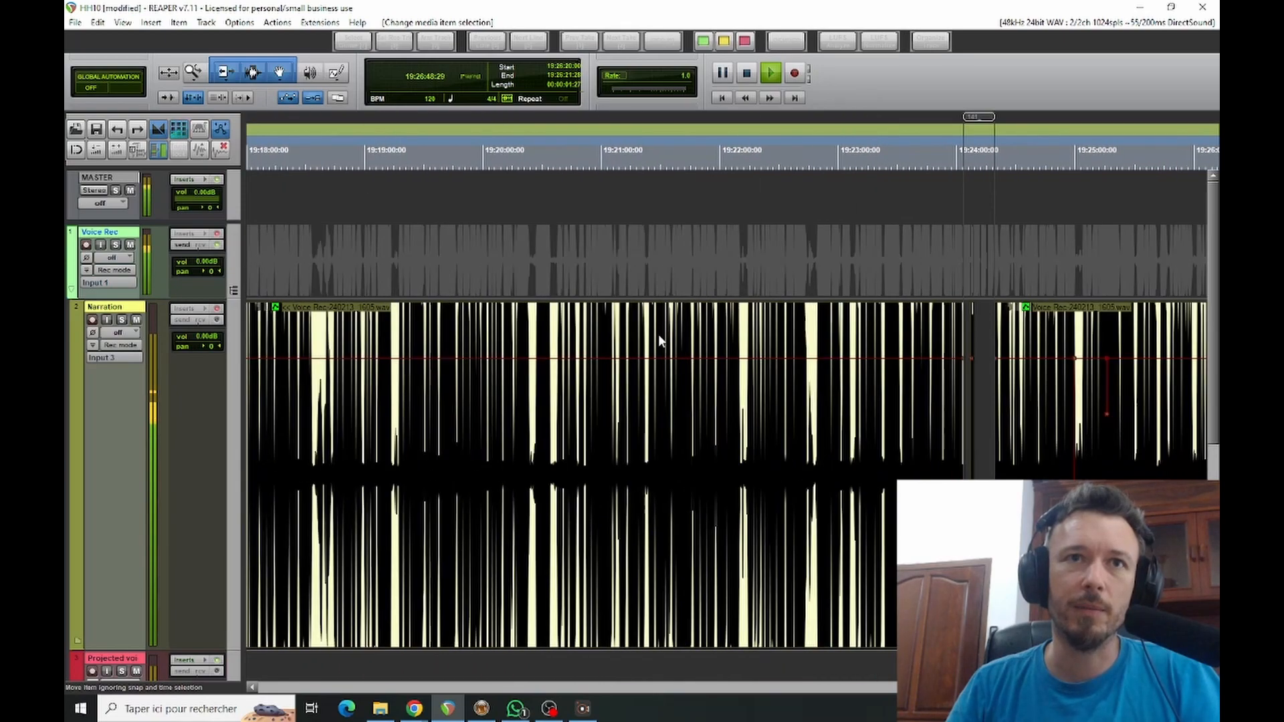
{"action": "left_click", "coordinate": [479, 278]}
{"action": "scroll", "coordinate": [469, 286], "scroll_direction": "up", "scroll_amount": 6}
{"action": "left_click", "coordinate": [311, 272]}
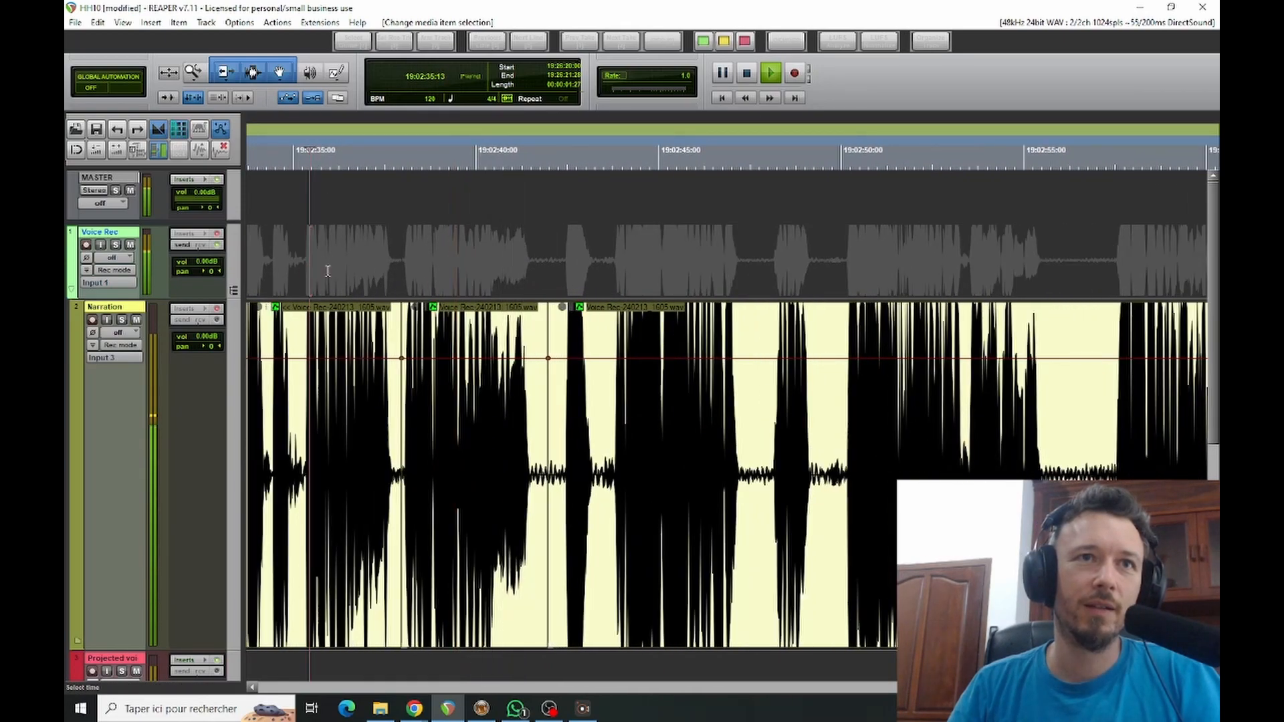
{"action": "scroll", "coordinate": [365, 319], "scroll_direction": "up", "scroll_amount": 2}
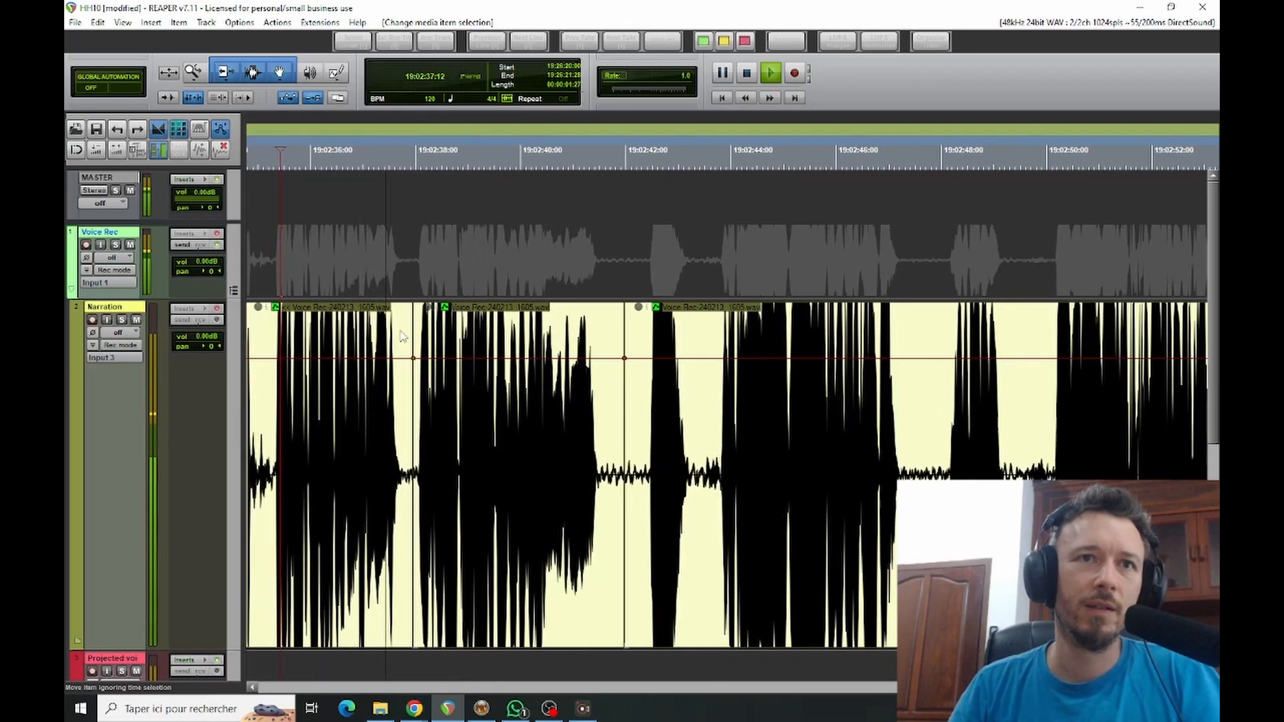
{"action": "scroll", "coordinate": [448, 299], "scroll_direction": "left", "scroll_amount": 2}
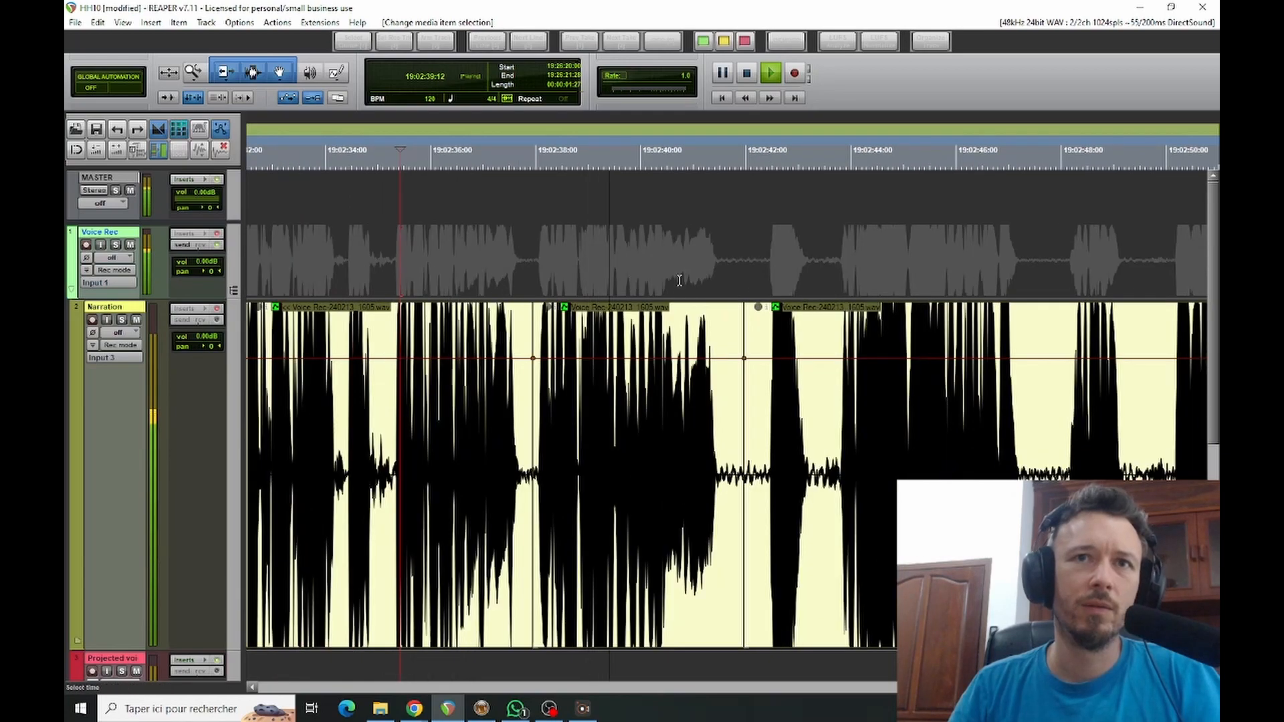
{"action": "scroll", "coordinate": [756, 272], "scroll_direction": "down", "scroll_amount": 1}
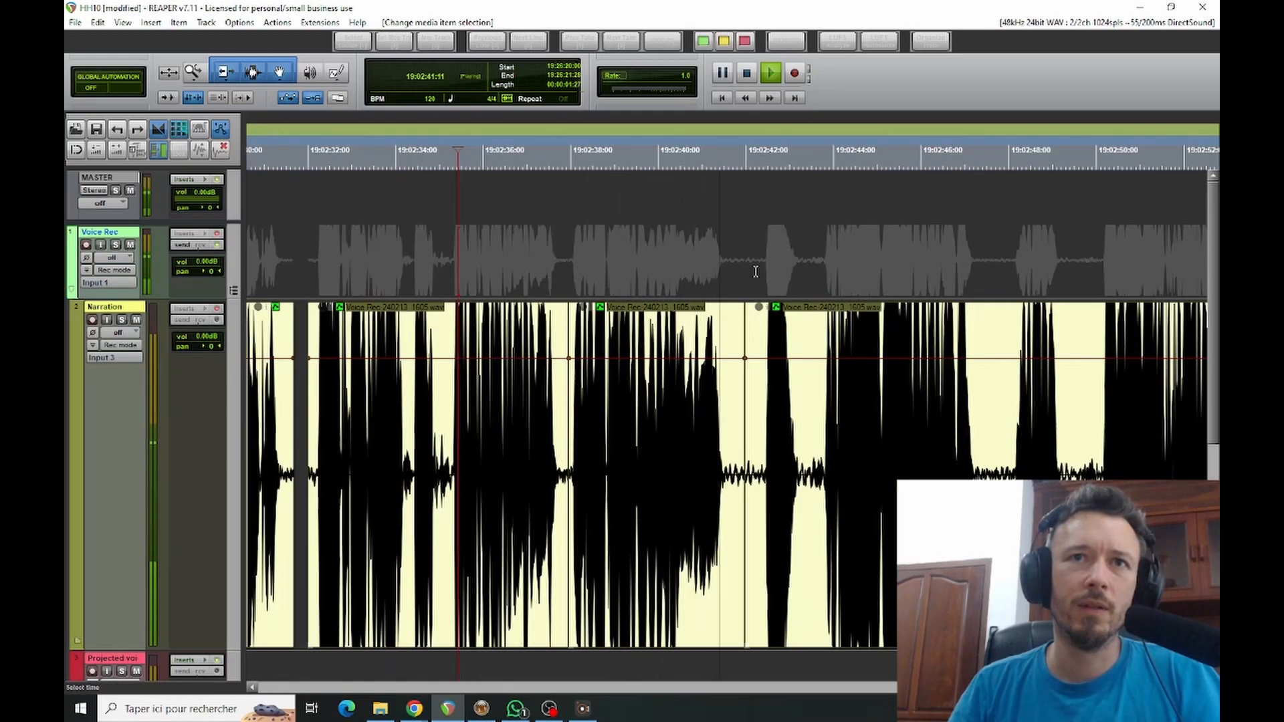
{"action": "scroll", "coordinate": [762, 272], "scroll_direction": "down", "scroll_amount": 1}
{"action": "scroll", "coordinate": [769, 279], "scroll_direction": "down", "scroll_amount": 1}
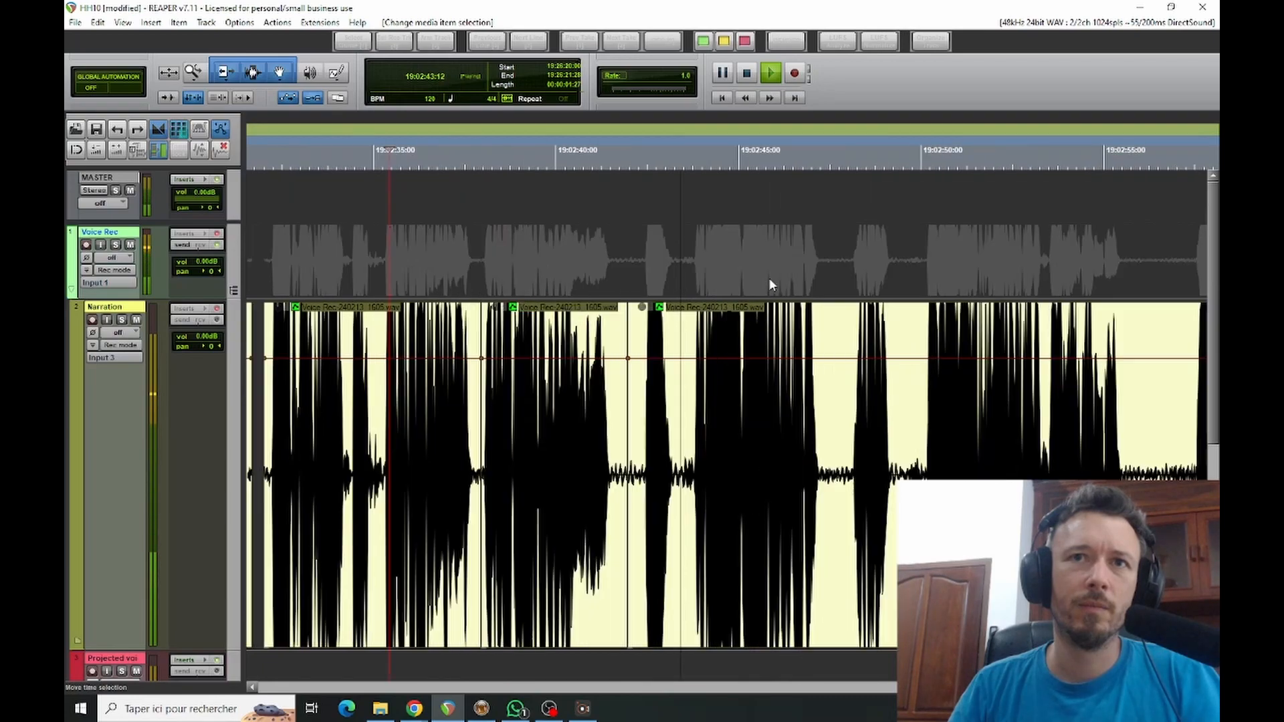
{"action": "scroll", "coordinate": [773, 281], "scroll_direction": "down", "scroll_amount": 1}
{"action": "scroll", "coordinate": [774, 282], "scroll_direction": "down", "scroll_amount": 1}
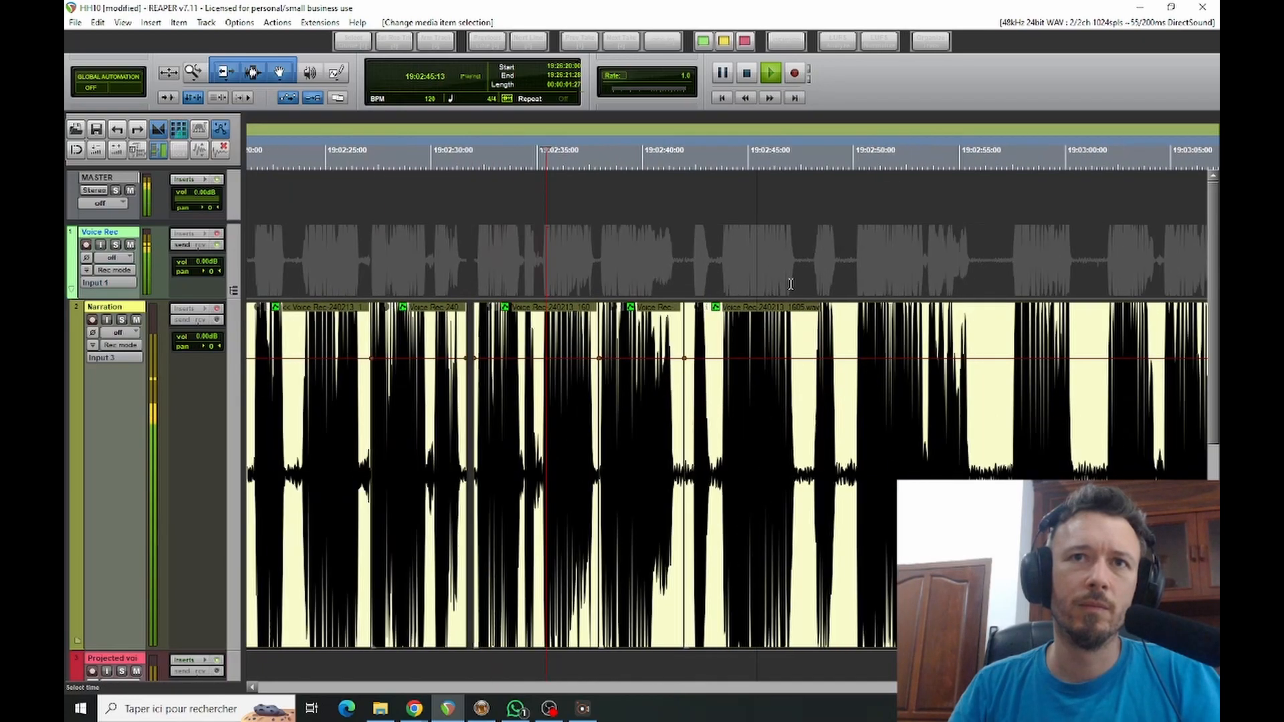
{"action": "key", "text": "space"}
{"action": "scroll", "coordinate": [535, 294], "scroll_direction": "down", "scroll_amount": 2}
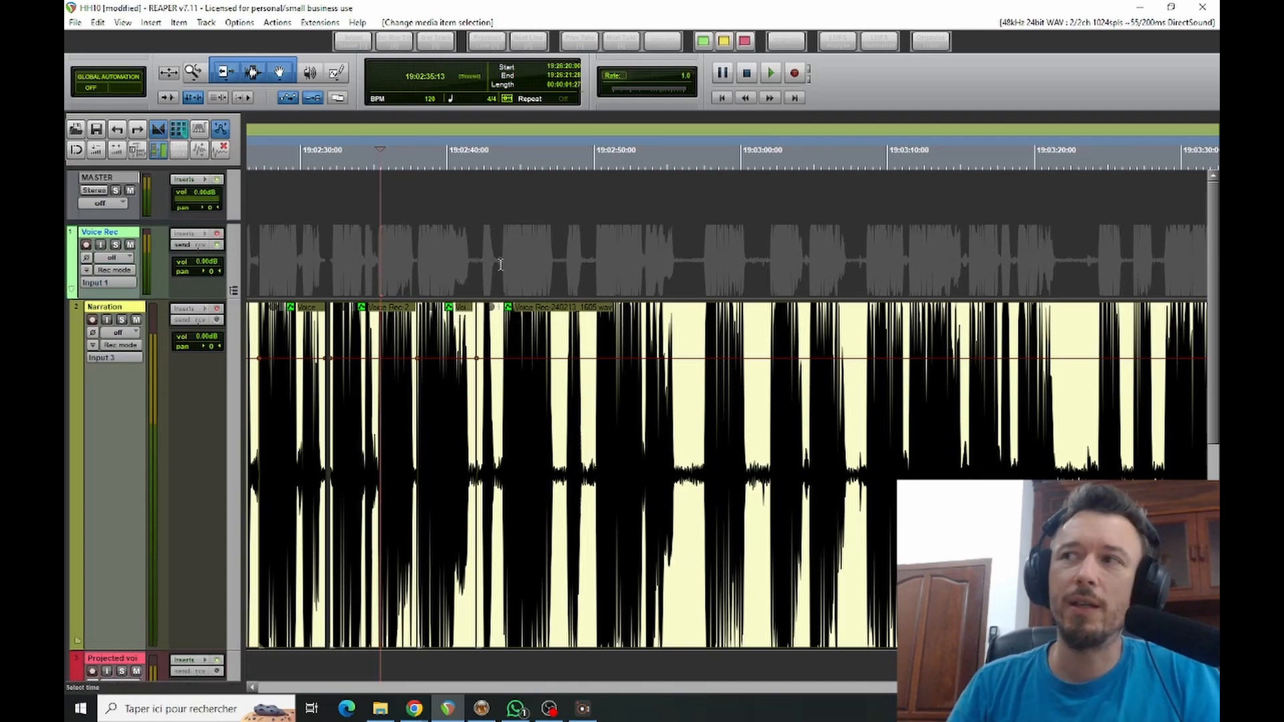
Place the edit cursor at 19:02:40:11 and examine the Narration waveform around that point in close-up.
{"action": "left_click", "coordinate": [454, 281]}
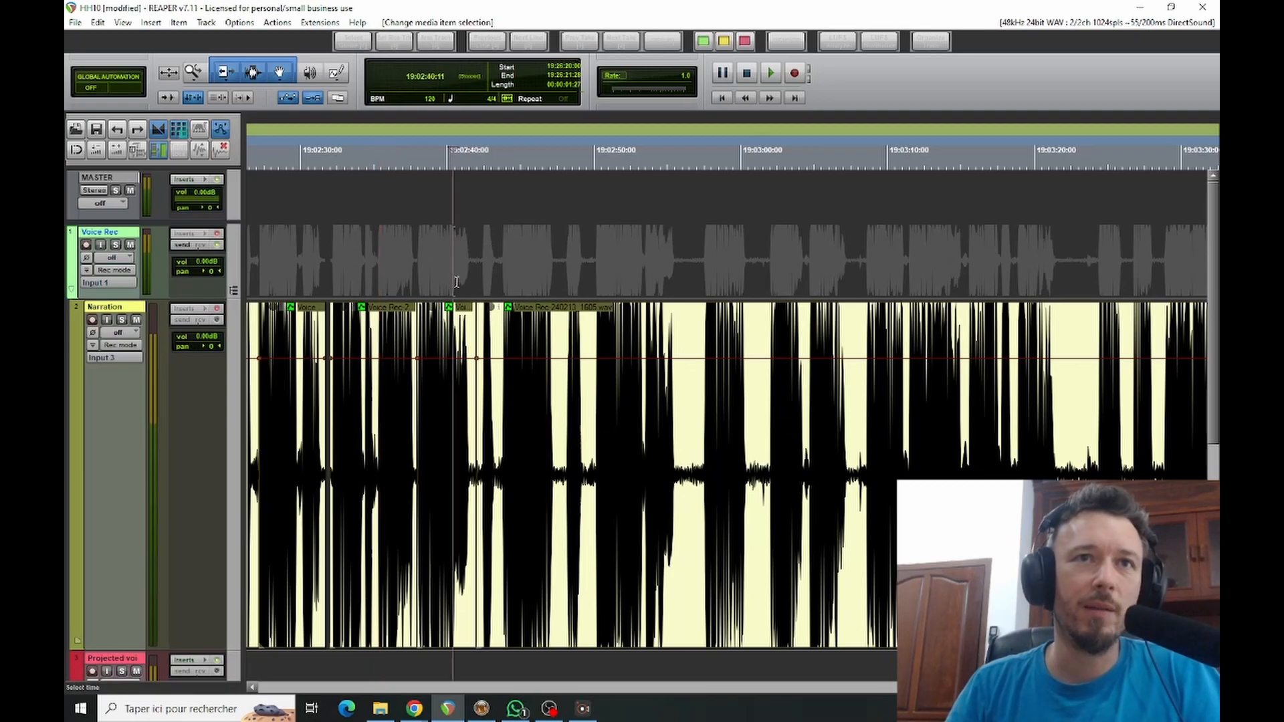
{"action": "scroll", "coordinate": [471, 401], "scroll_direction": "up", "scroll_amount": 8}
{"action": "scroll", "coordinate": [491, 451], "scroll_direction": "down", "scroll_amount": 5}
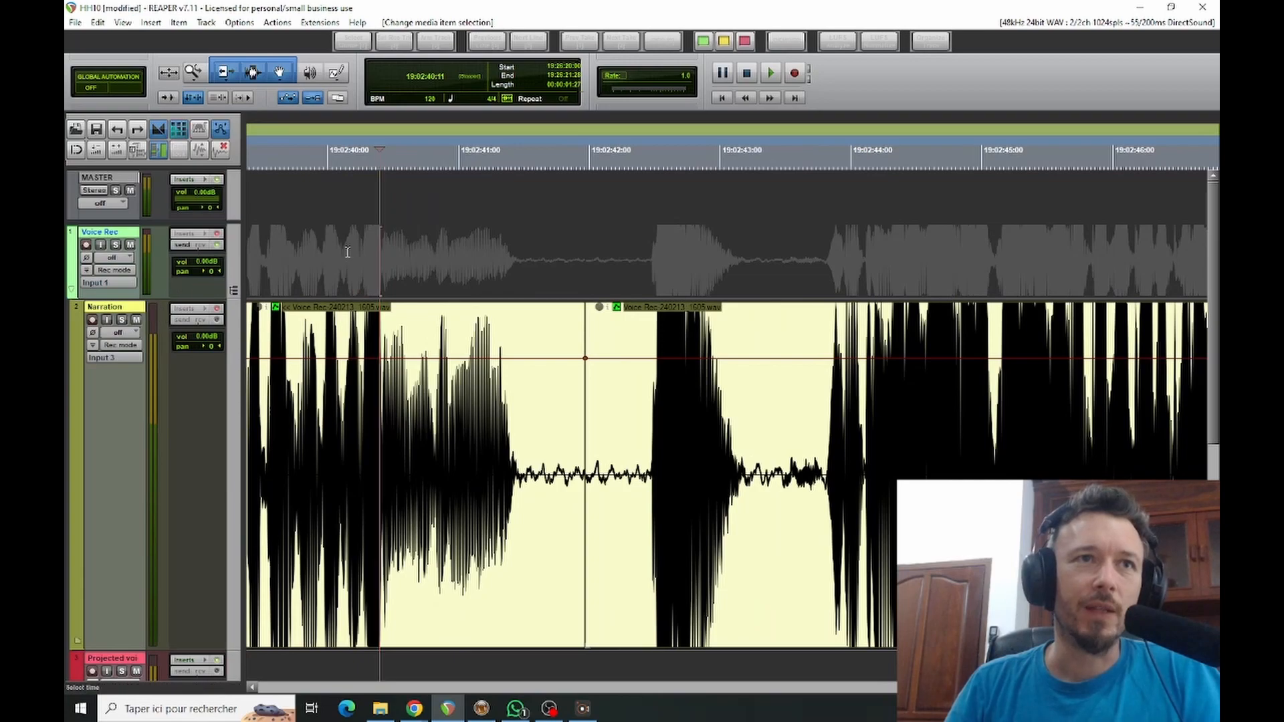
{"action": "scroll", "coordinate": [352, 331], "scroll_direction": "down", "scroll_amount": 3}
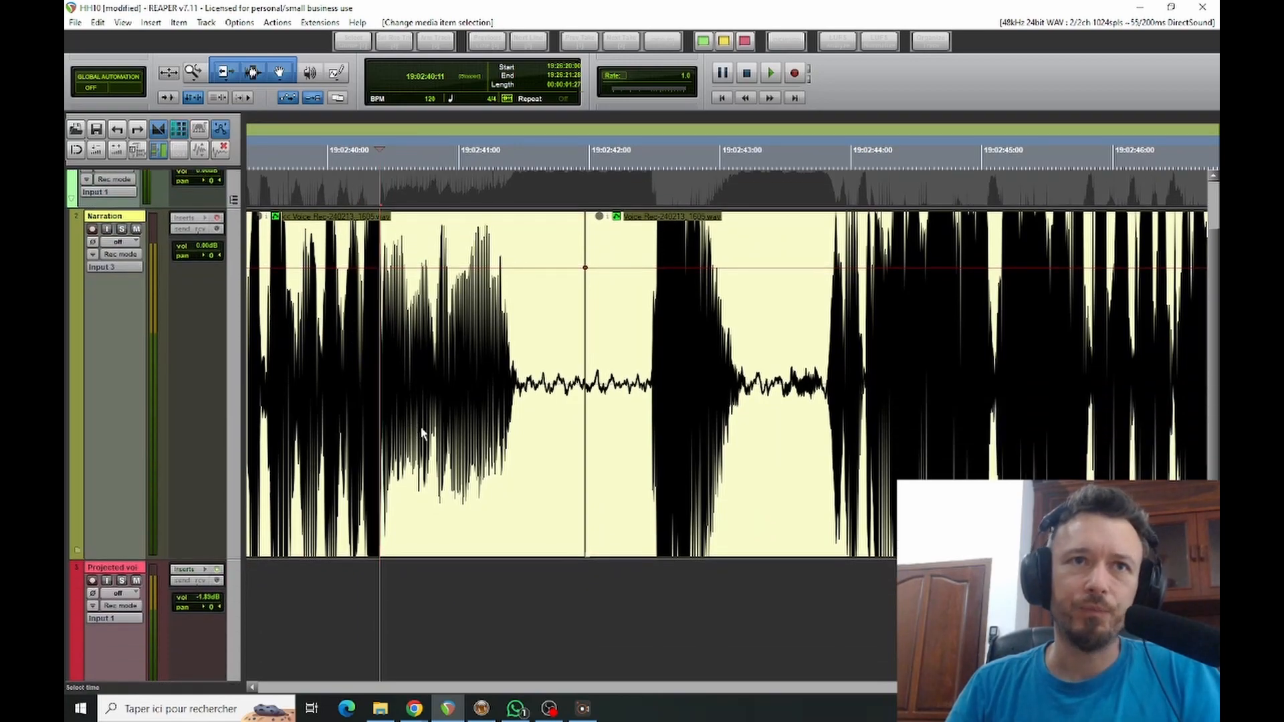
{"action": "scroll", "coordinate": [418, 431], "scroll_direction": "up", "scroll_amount": 3}
{"action": "scroll", "coordinate": [227, 375], "scroll_direction": "down", "scroll_amount": 3}
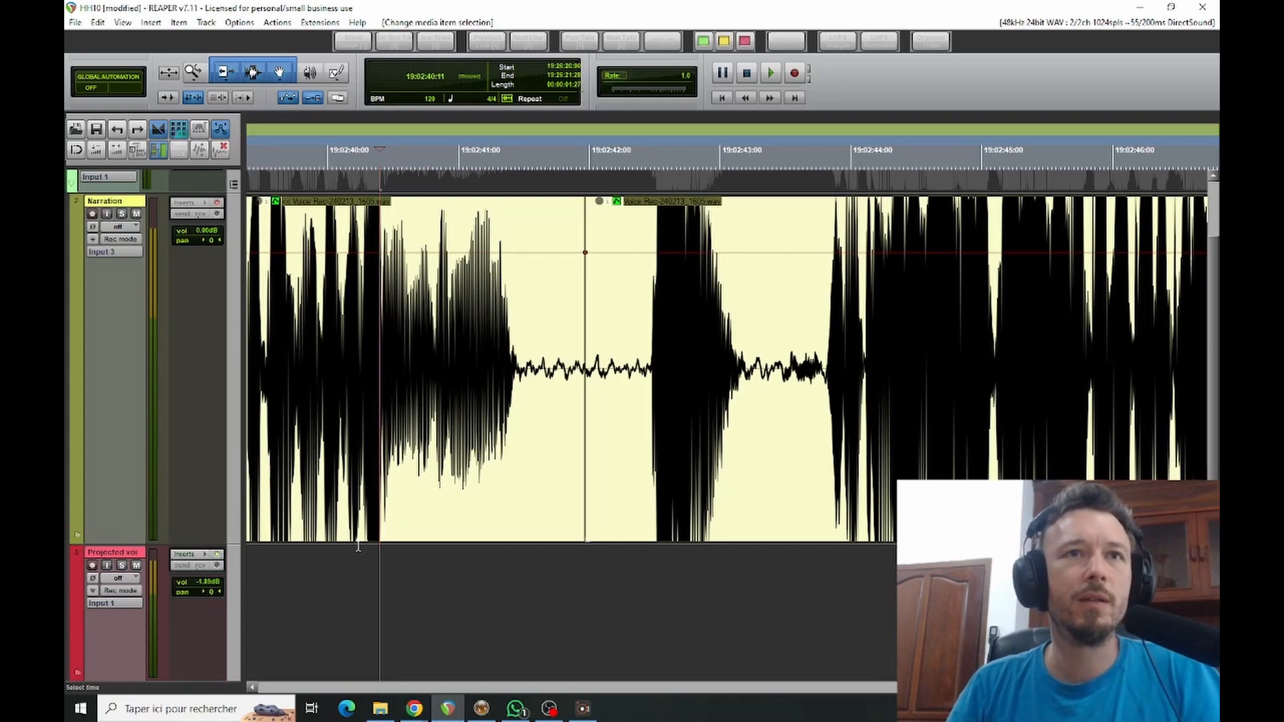
{"action": "scroll", "coordinate": [345, 304], "scroll_direction": "up", "scroll_amount": 2}
Open the Narration track's effects window with its ReaGate settings and reposition it over the timeline.
{"action": "mouse_move", "coordinate": [191, 224]}
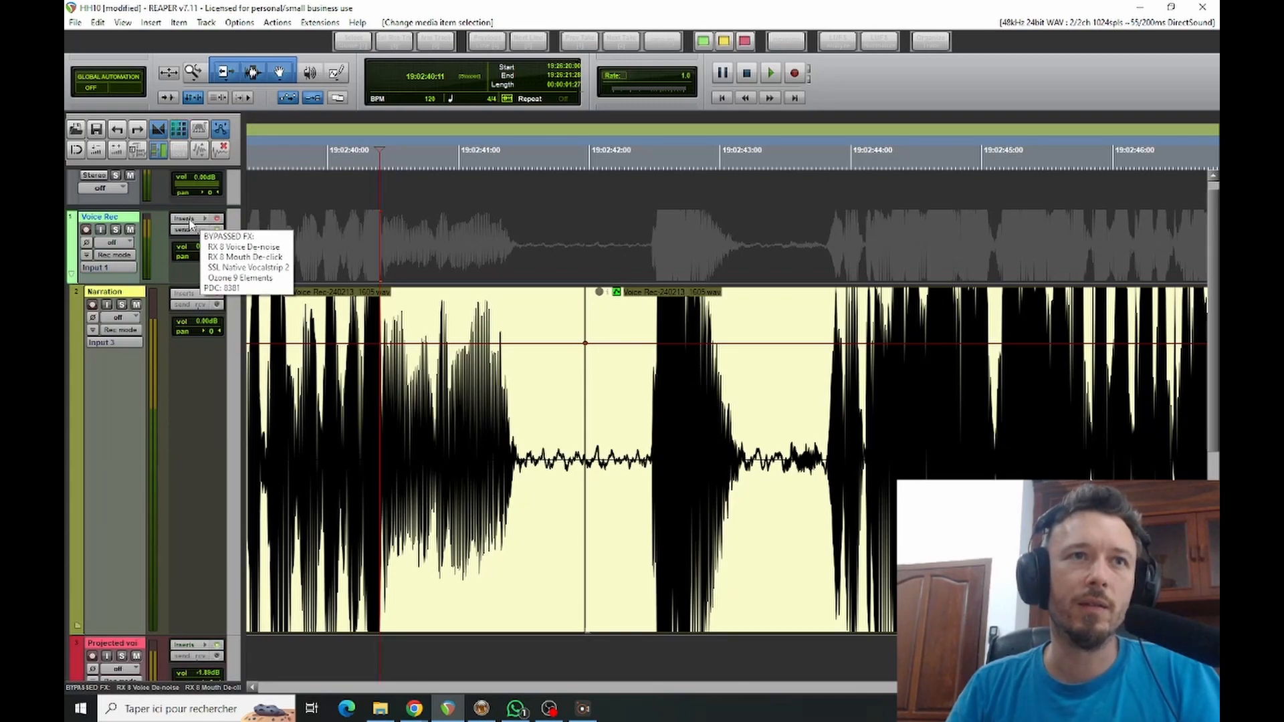
{"action": "left_click", "coordinate": [186, 295]}
{"action": "left_click_drag", "start_coordinate": [582, 235], "coordinate": [594, 175]}
{"action": "left_click", "coordinate": [503, 650]}
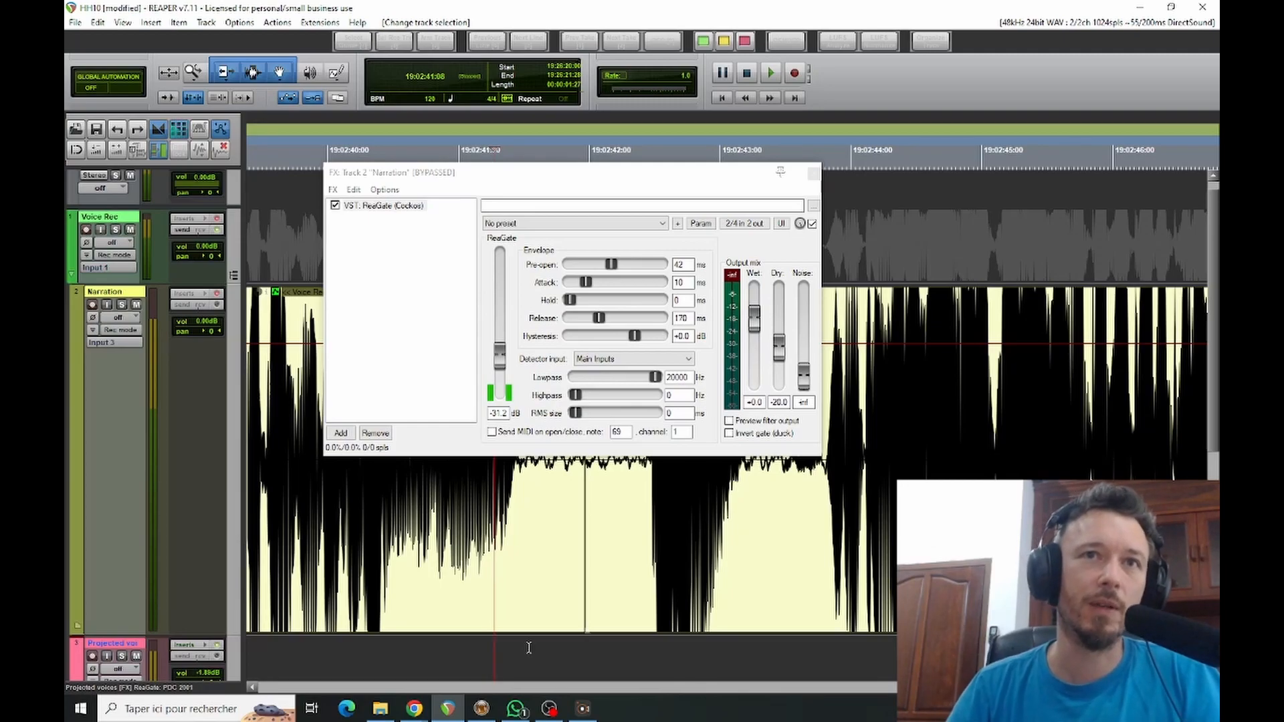
{"action": "scroll", "coordinate": [571, 599], "scroll_direction": "down", "scroll_amount": 6}
{"action": "scroll", "coordinate": [595, 612], "scroll_direction": "left", "scroll_amount": 2}
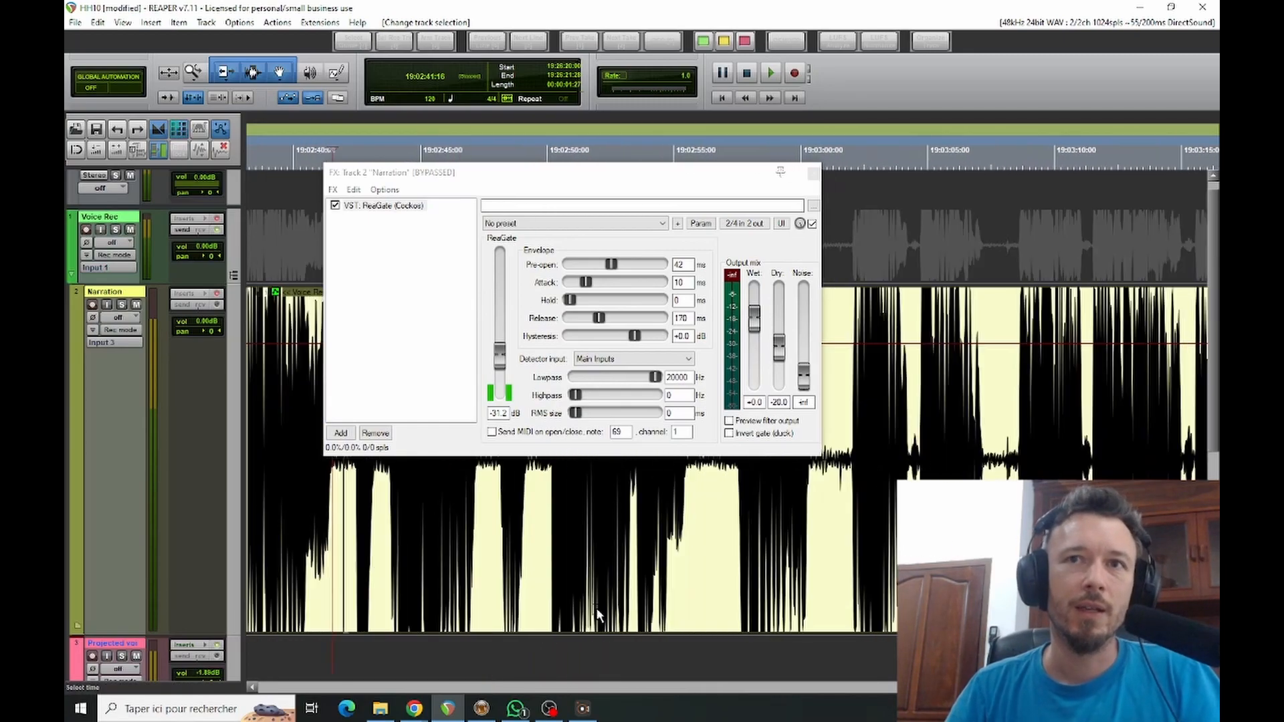
Open the master track's loudness meter and play the narration pause at 19:02:55:21 to measure its background noise level.
{"action": "left_click", "coordinate": [933, 153]}
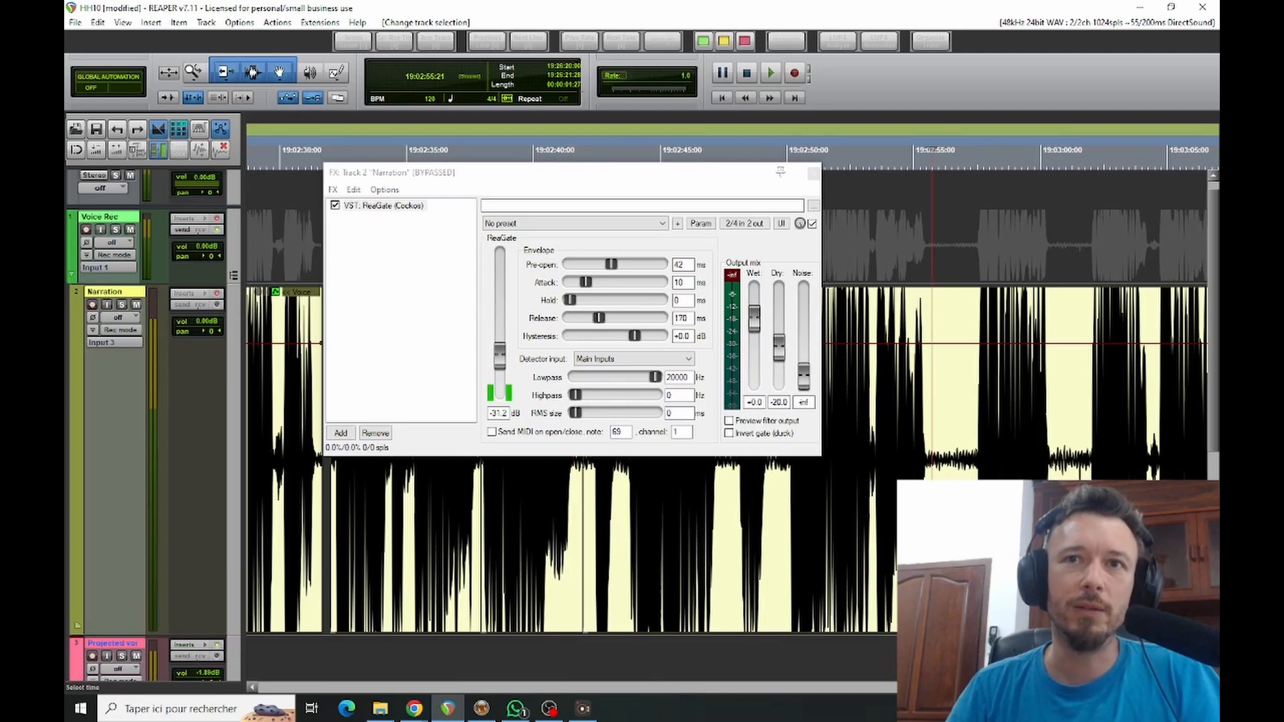
{"action": "key", "text": "space"}
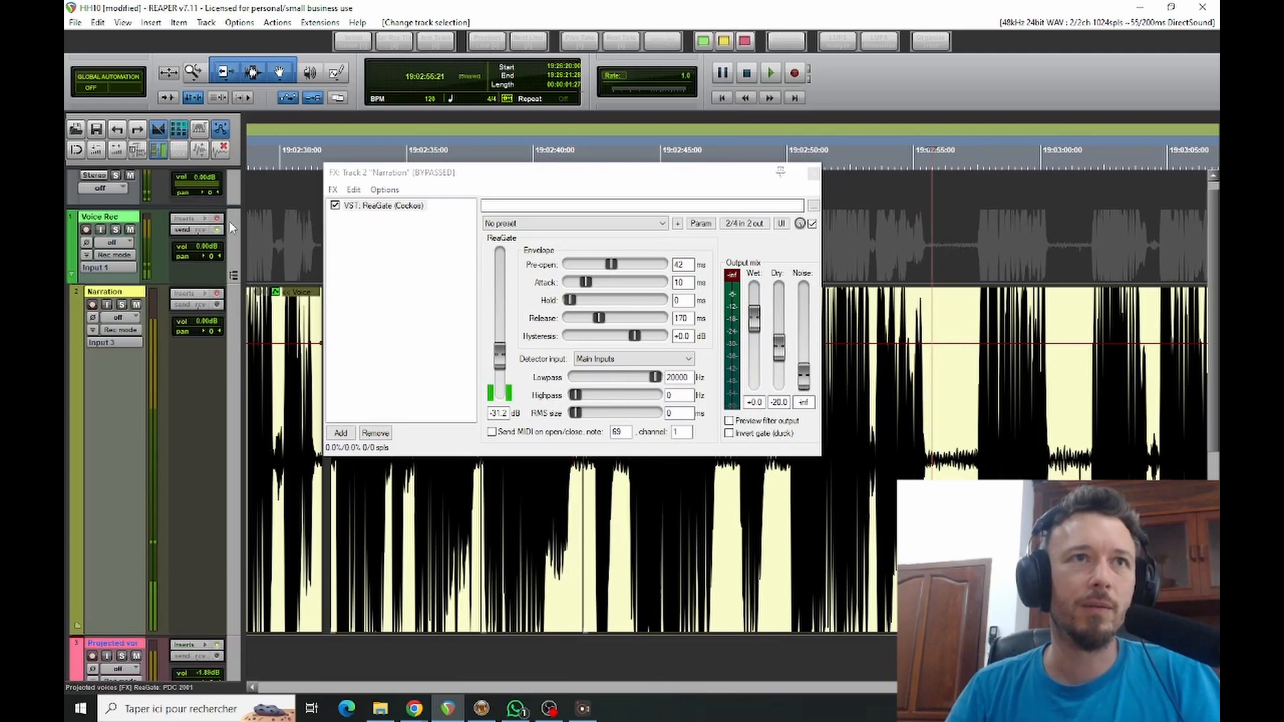
{"action": "scroll", "coordinate": [200, 194], "scroll_direction": "up", "scroll_amount": 1}
{"action": "left_click", "coordinate": [184, 179]}
{"action": "key", "text": "space"}
{"action": "key", "text": "space"}
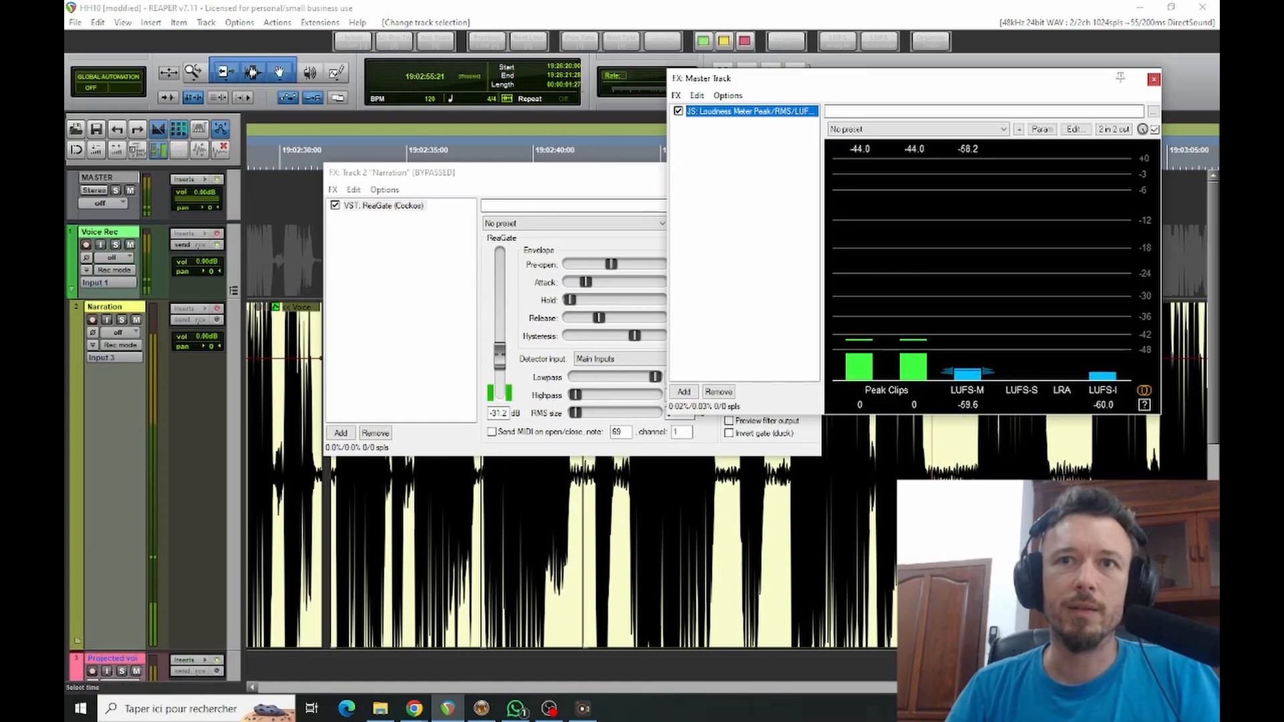
{"action": "left_click", "coordinate": [942, 522]}
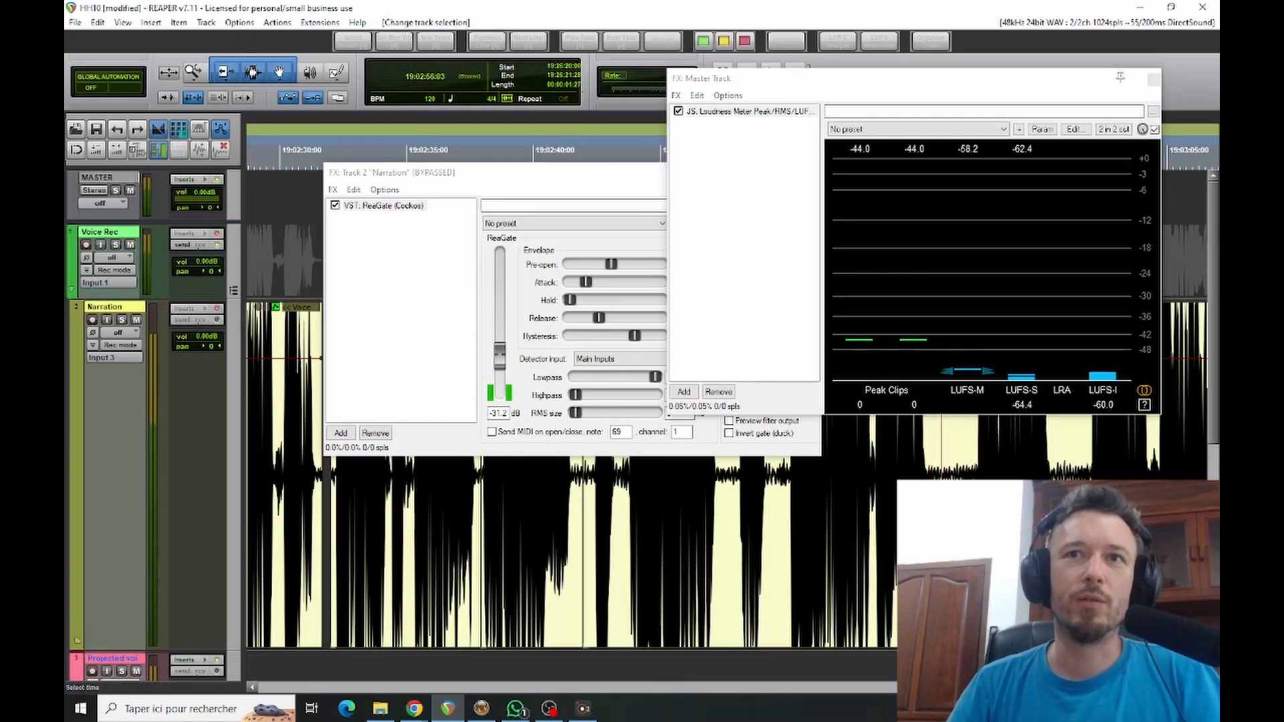
Enable the Narration track's bypassed ReaGate effect while playing from 19:02:43:20 with both effects windows in view.
{"action": "left_click_drag", "start_coordinate": [543, 174], "coordinate": [497, 170]}
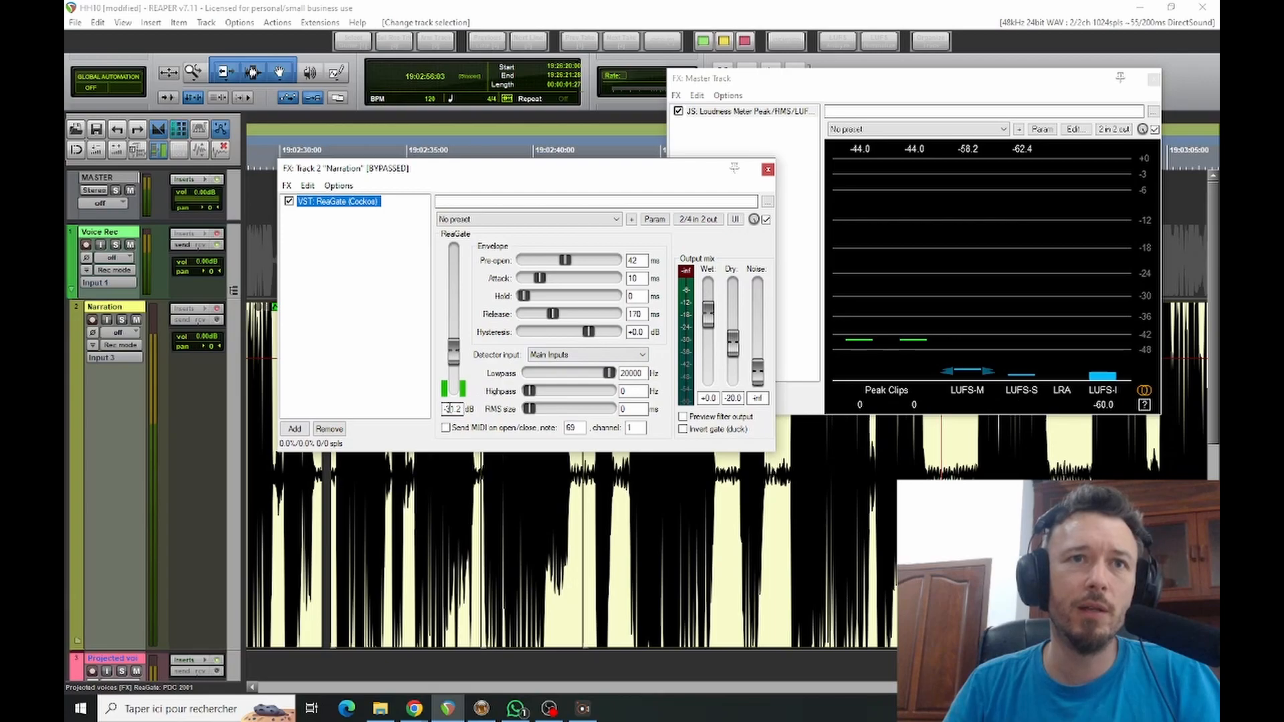
{"action": "left_click", "coordinate": [624, 669]}
{"action": "key", "text": "space"}
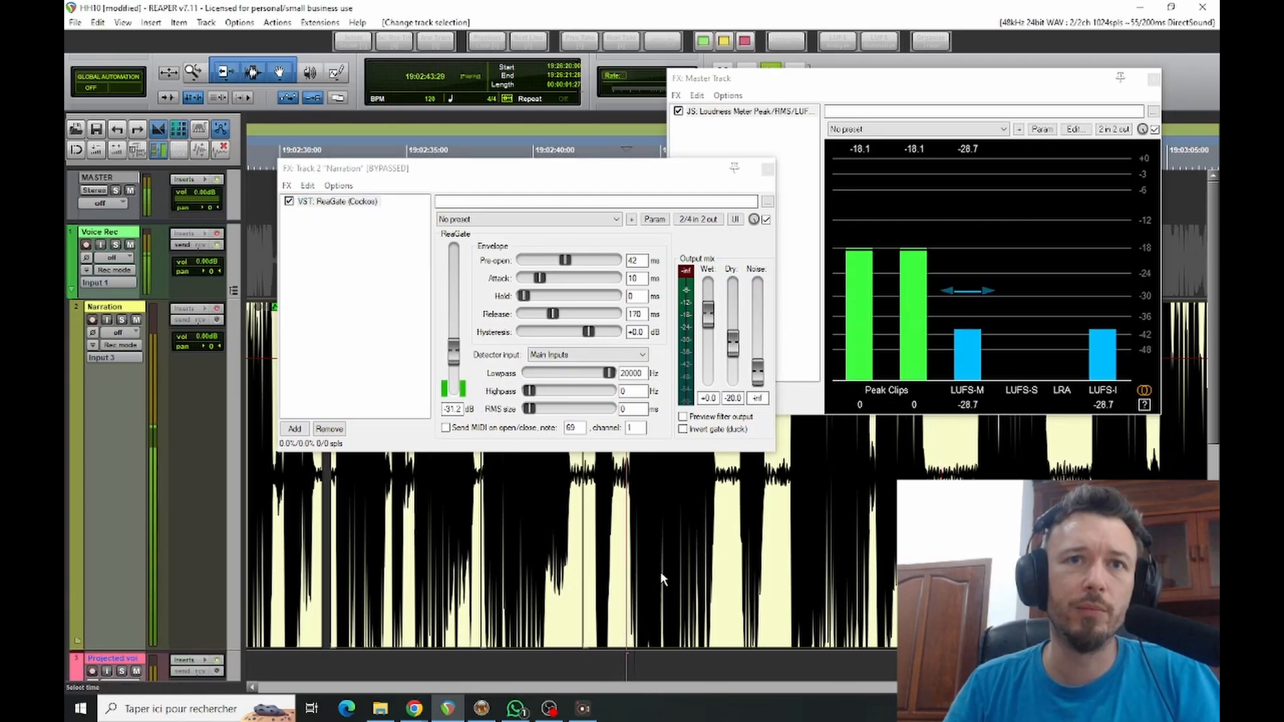
{"action": "left_click", "coordinate": [216, 309]}
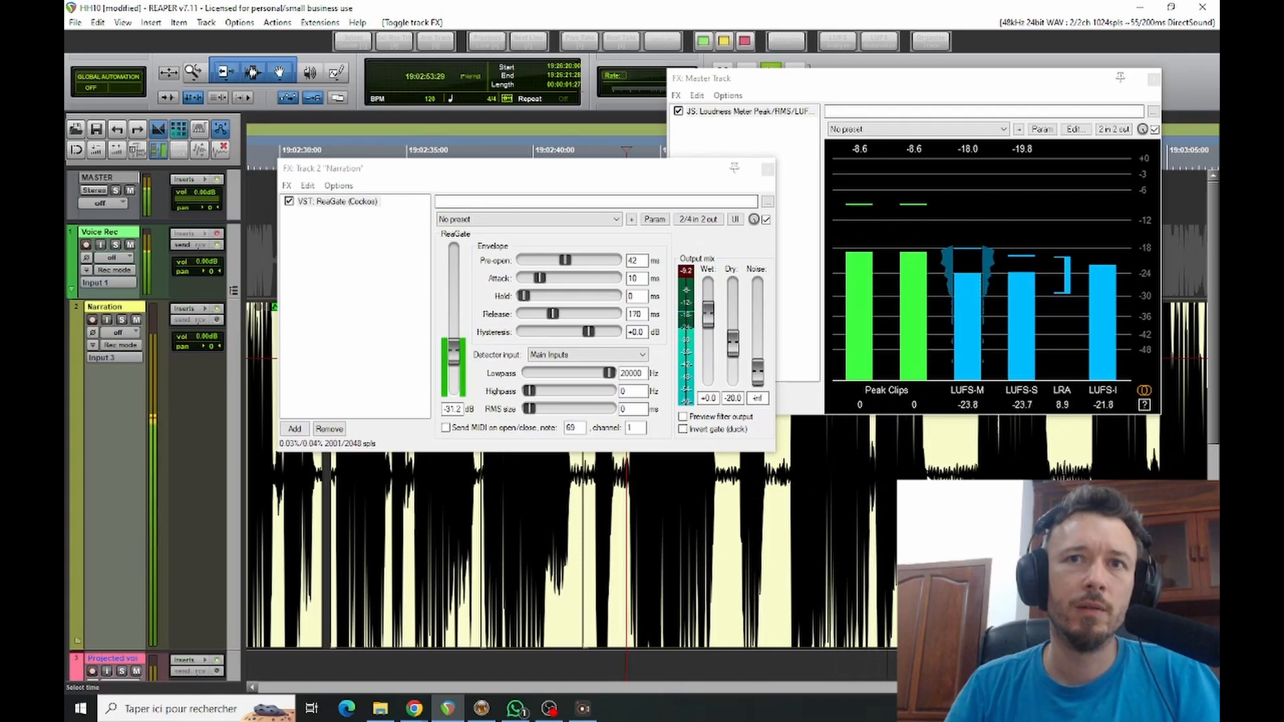
{"action": "key", "text": "space"}
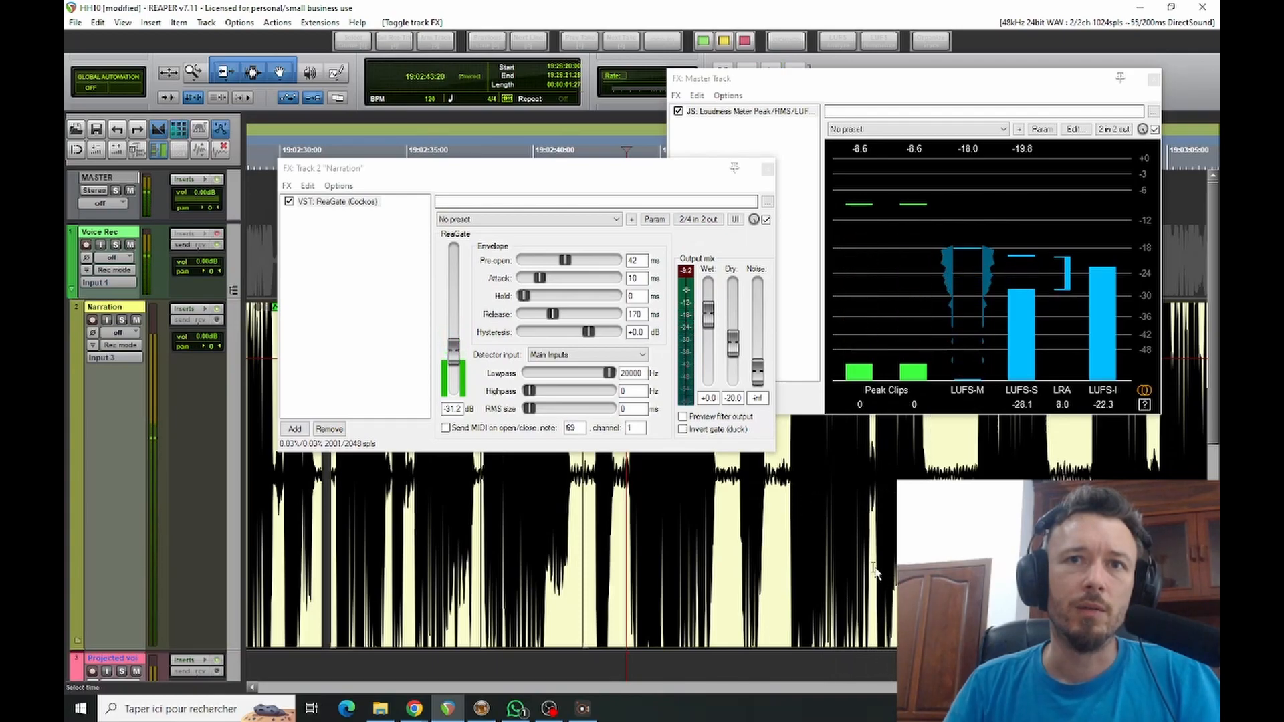
Play the gated Narration pause from 19:02:49:02 to measure its level on the loudness meter.
{"action": "left_click", "coordinate": [784, 480]}
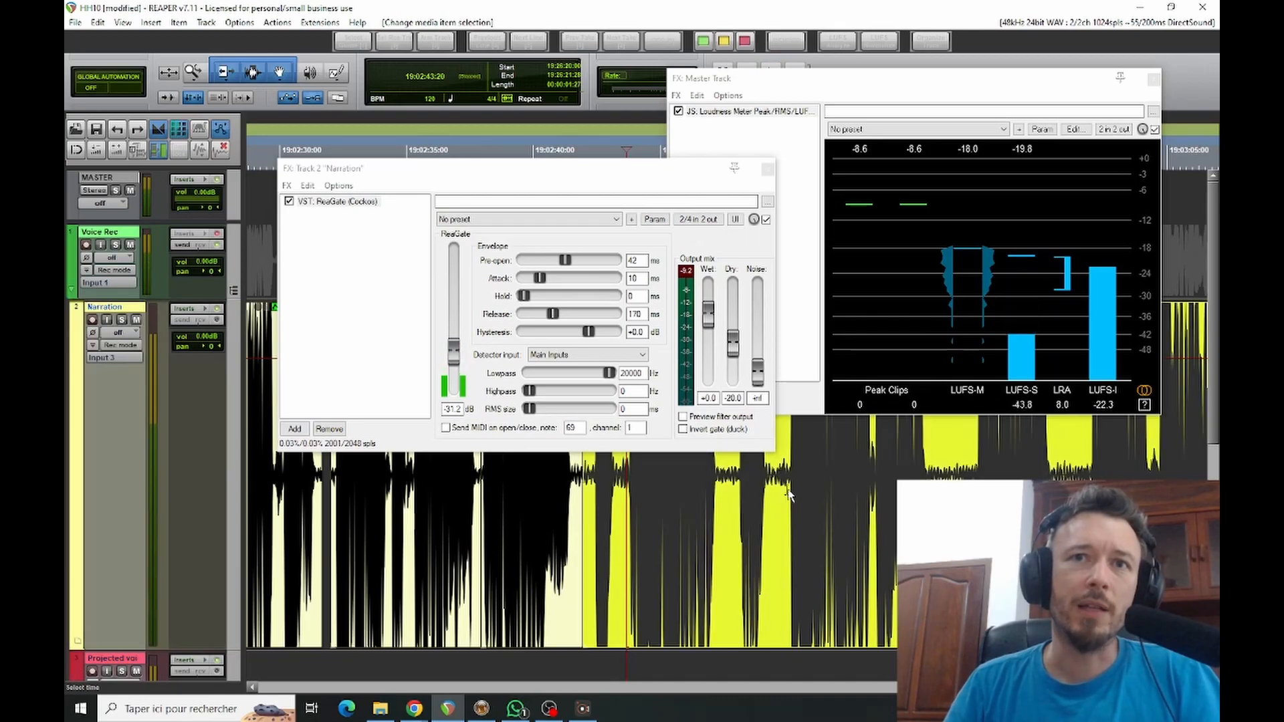
{"action": "left_click", "coordinate": [763, 654]}
{"action": "key", "text": "space"}
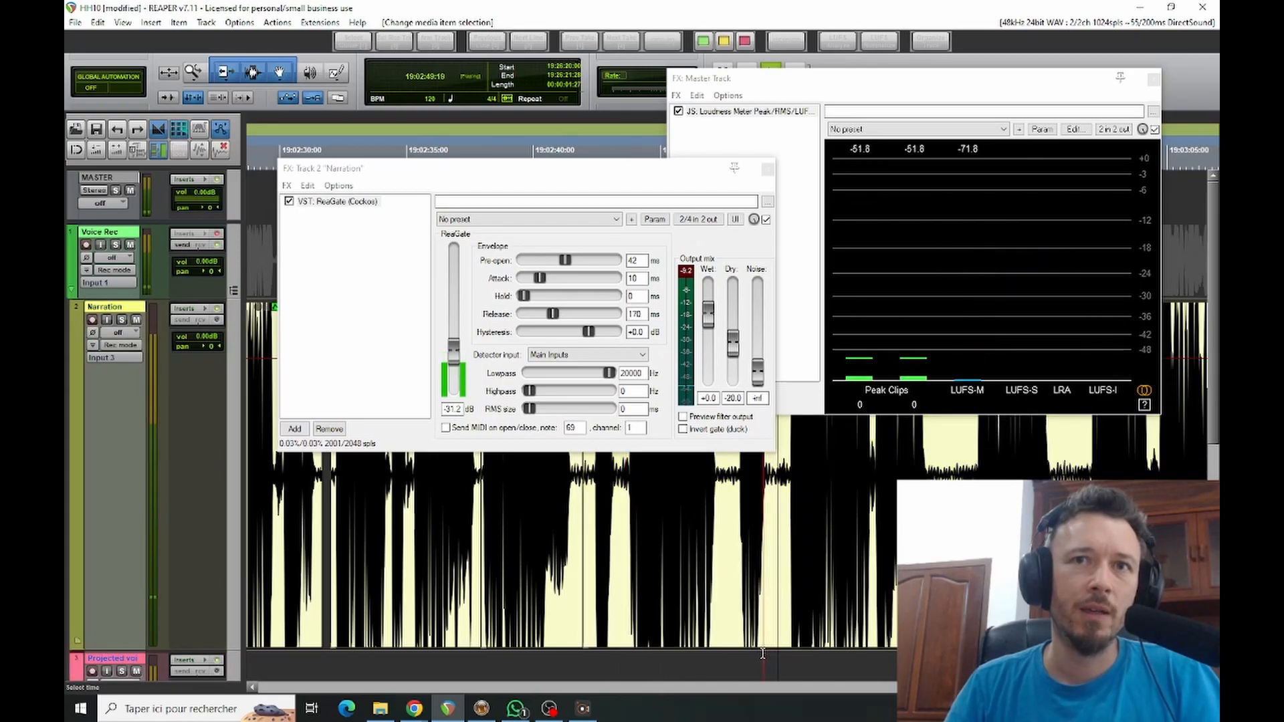
{"action": "key", "text": "space"}
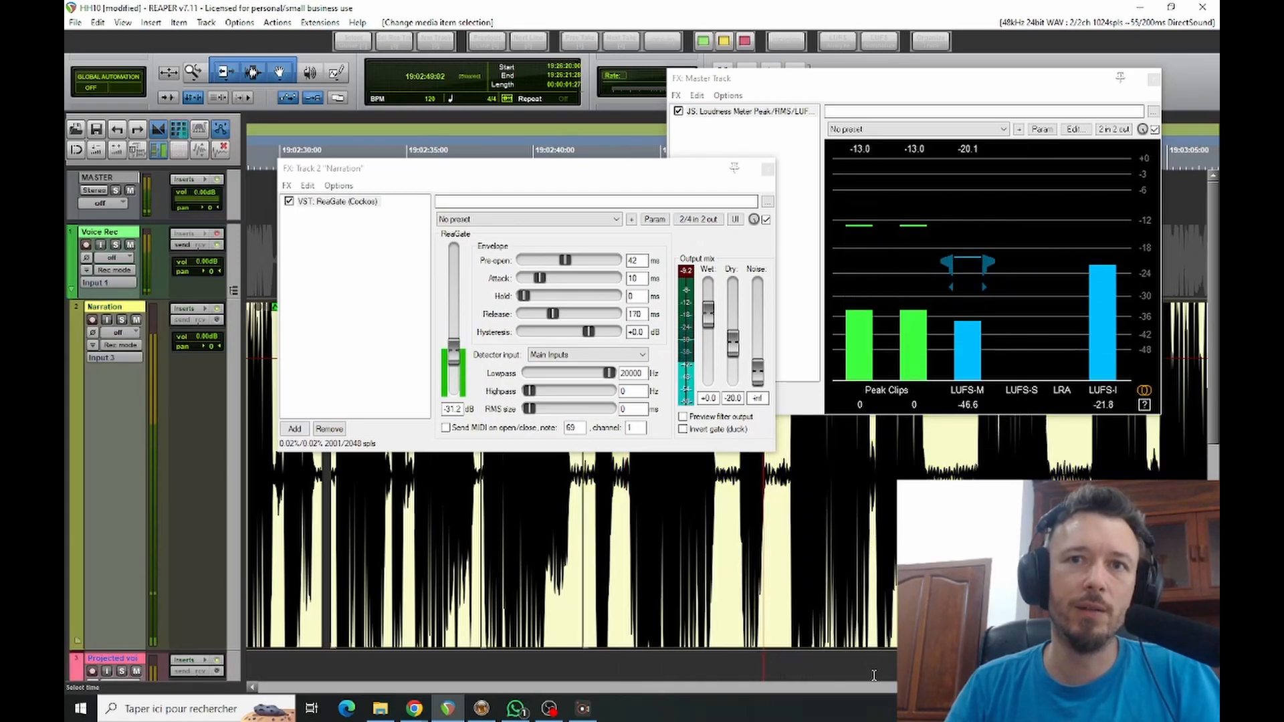
Close the master track's loudness meter and move the Narration effects window clear of the waveform.
{"action": "left_click", "coordinate": [874, 664]}
{"action": "scroll", "coordinate": [874, 663], "scroll_direction": "up", "scroll_amount": 4}
{"action": "left_click", "coordinate": [1154, 79]}
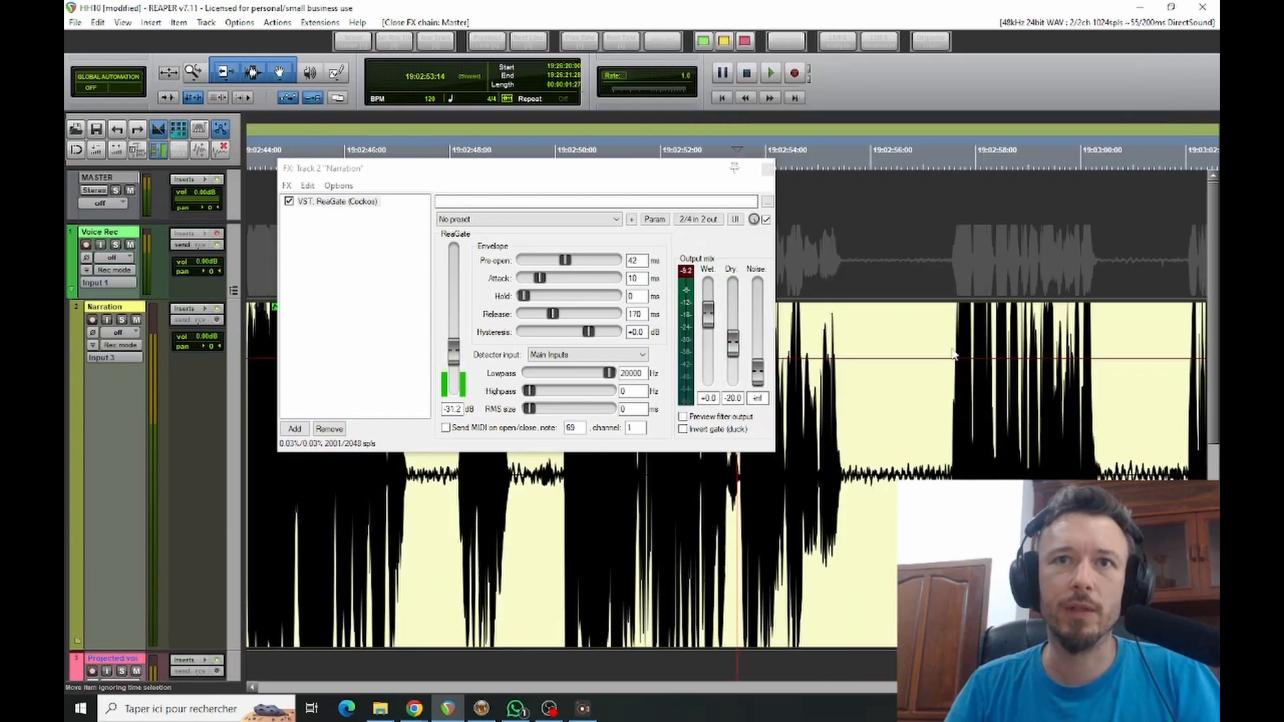
{"action": "left_click_drag", "start_coordinate": [719, 166], "coordinate": [1187, 7]}
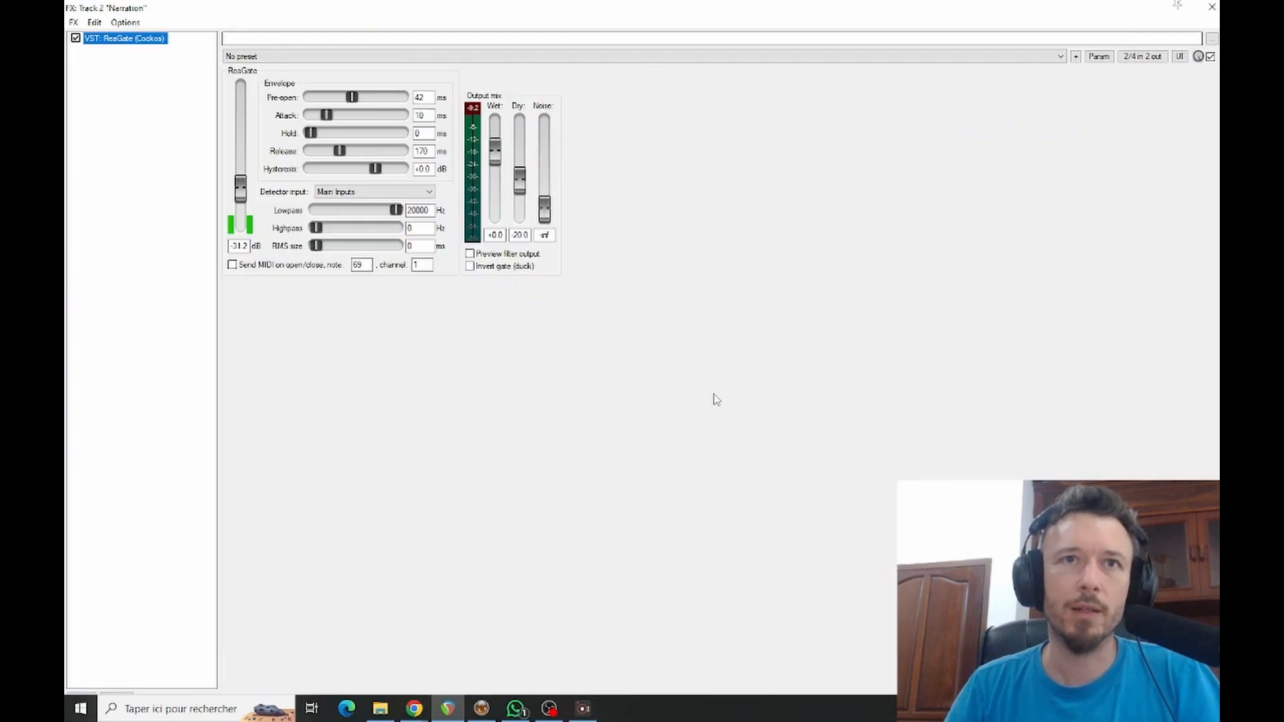
{"action": "double_click", "coordinate": [1152, 7]}
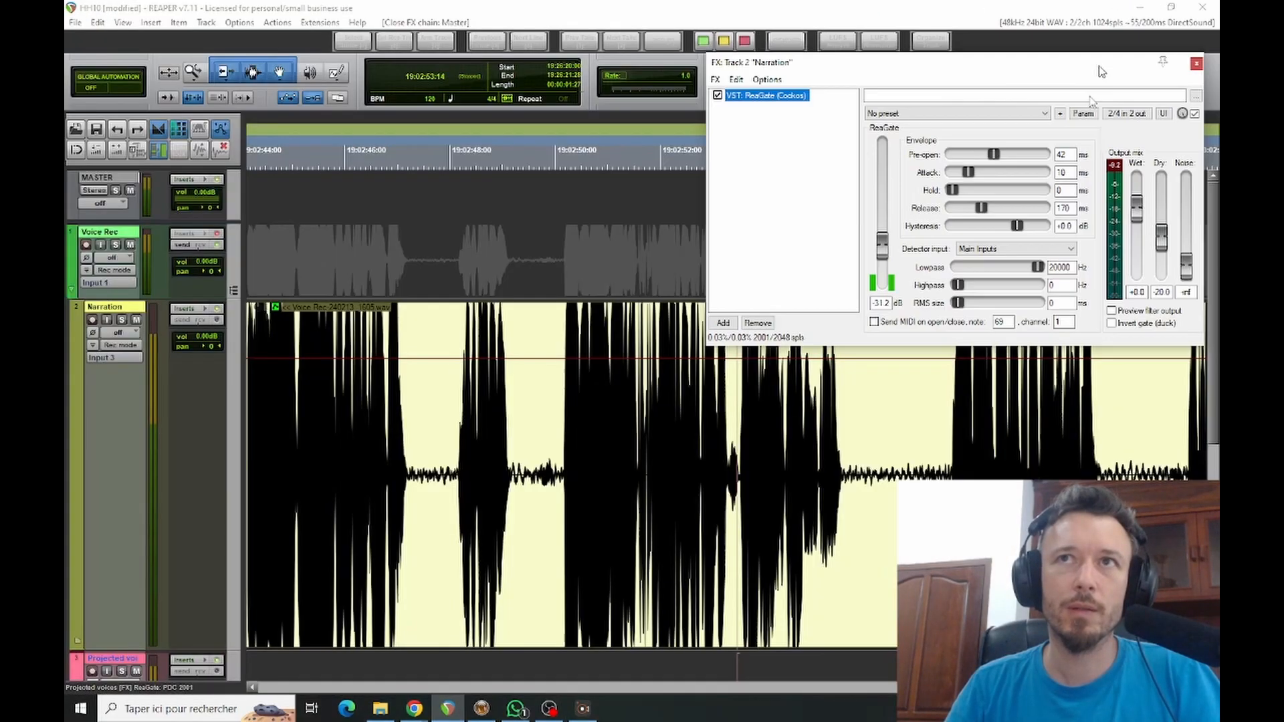
{"action": "left_click_drag", "start_coordinate": [1023, 219], "coordinate": [1059, 21]}
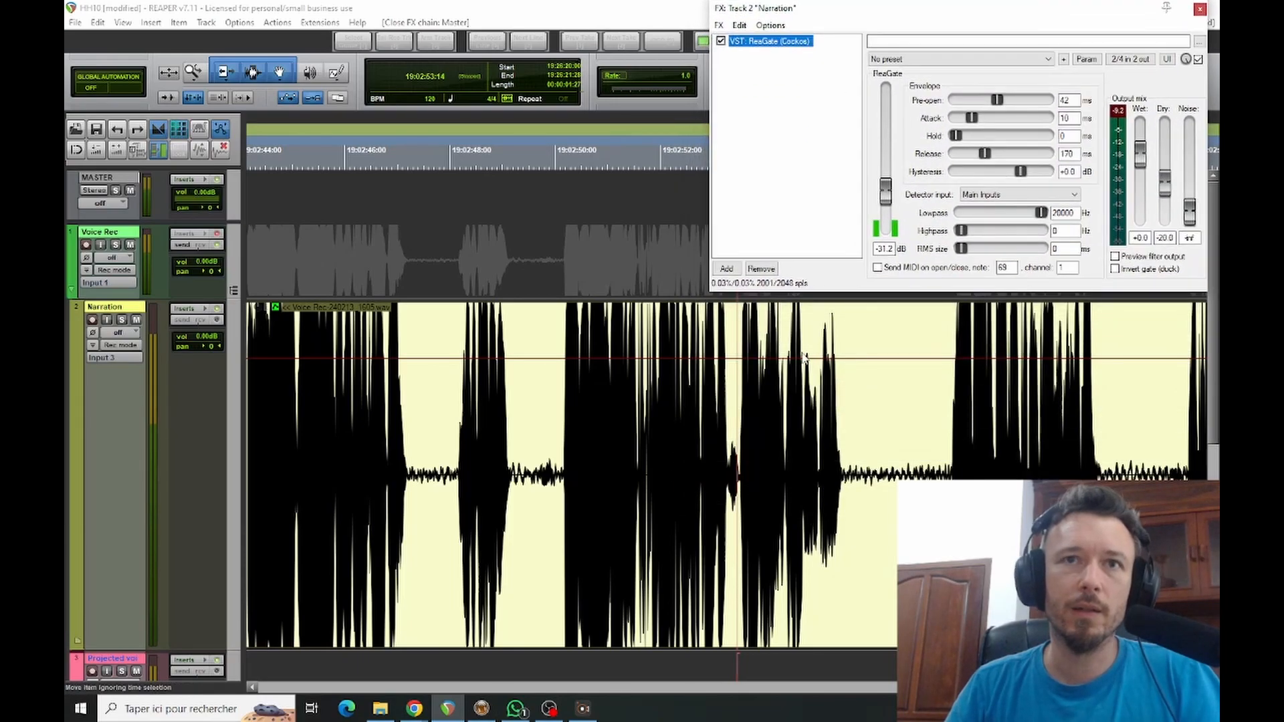
Place the edit cursor at 19:02:52:19 and examine the small breath that follows in the Narration waveform.
{"action": "left_click", "coordinate": [734, 354]}
{"action": "left_click", "coordinate": [733, 355]}
{"action": "scroll", "coordinate": [730, 408], "scroll_direction": "up", "scroll_amount": 5}
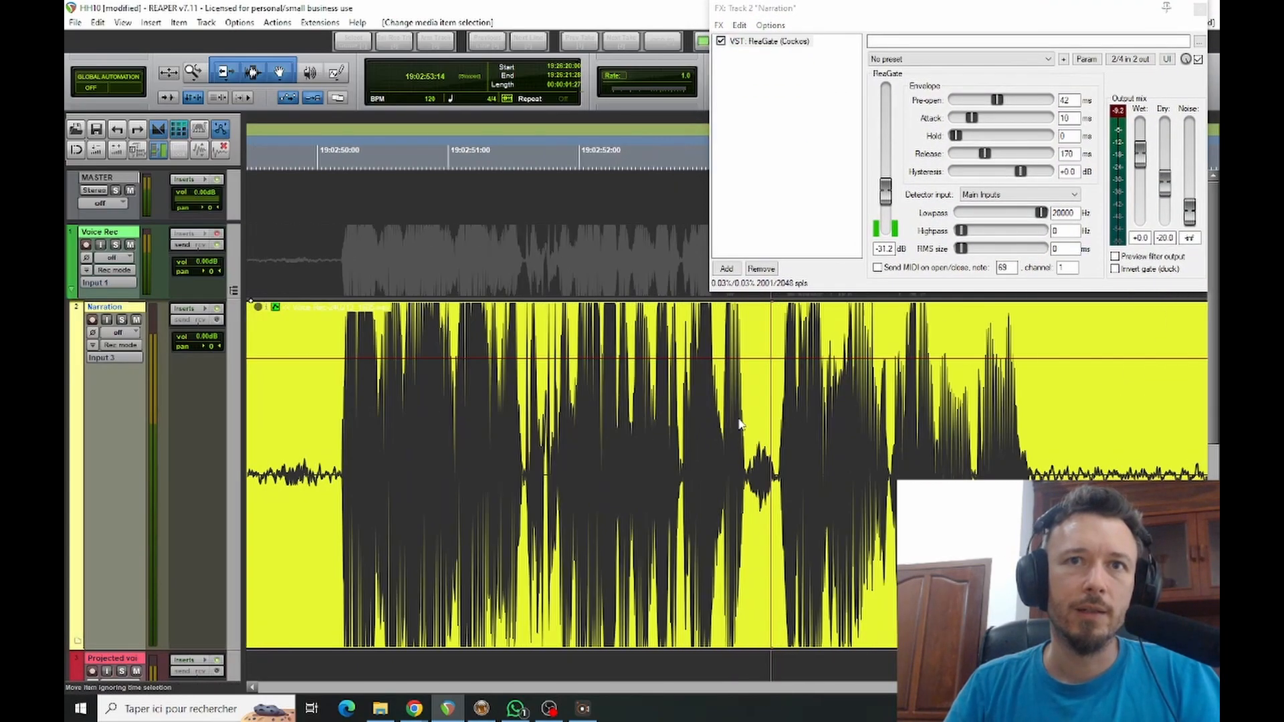
{"action": "left_click", "coordinate": [684, 285]}
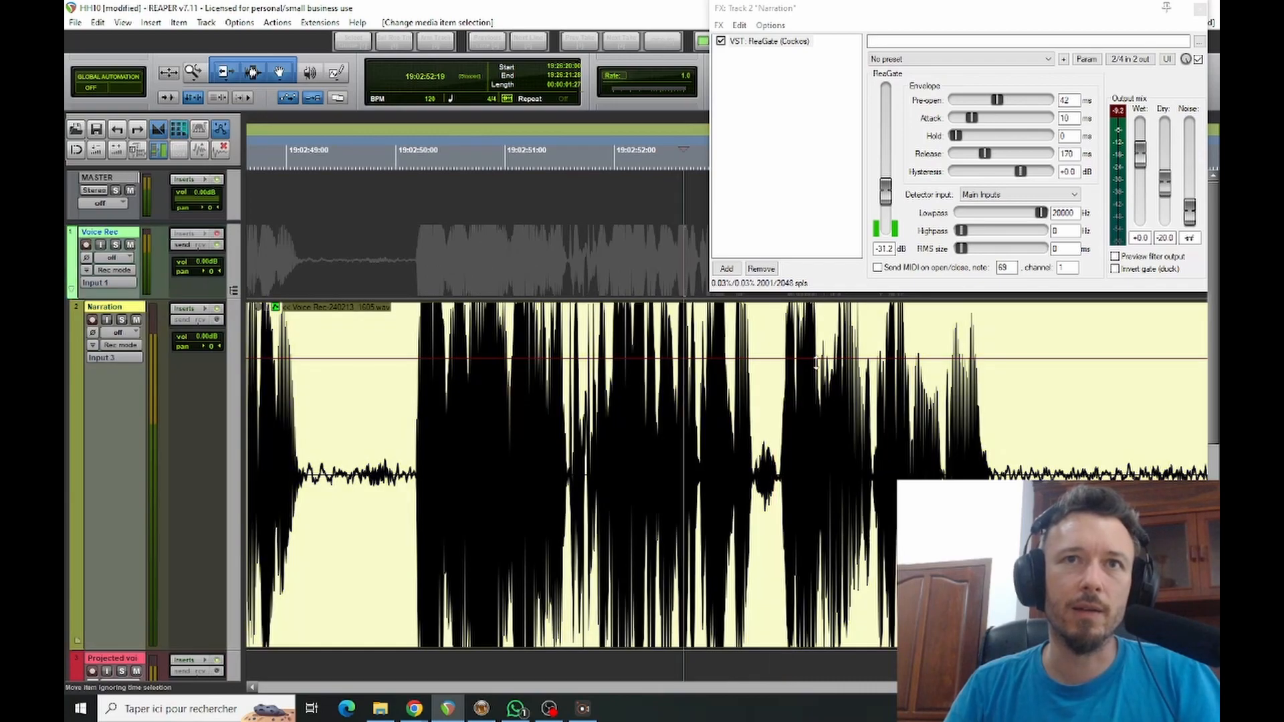
{"action": "scroll", "coordinate": [785, 414], "scroll_direction": "down", "scroll_amount": 1}
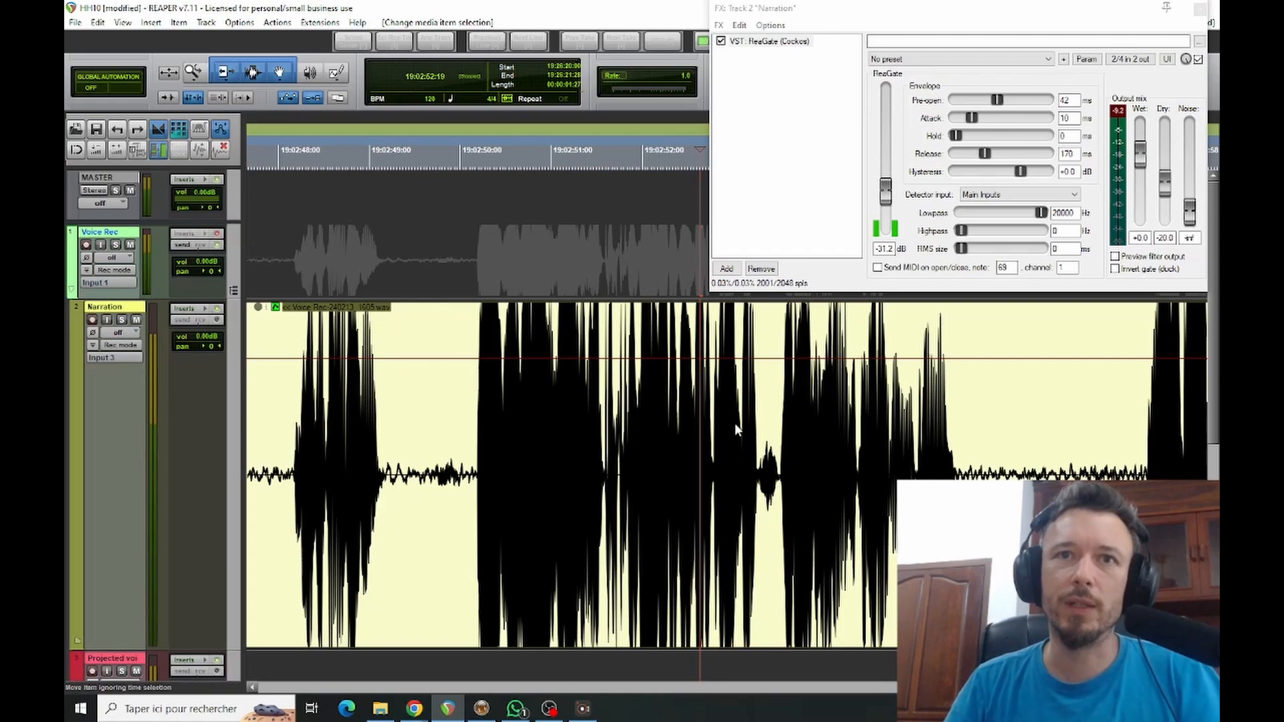
{"action": "scroll", "coordinate": [758, 427], "scroll_direction": "down", "scroll_amount": 1}
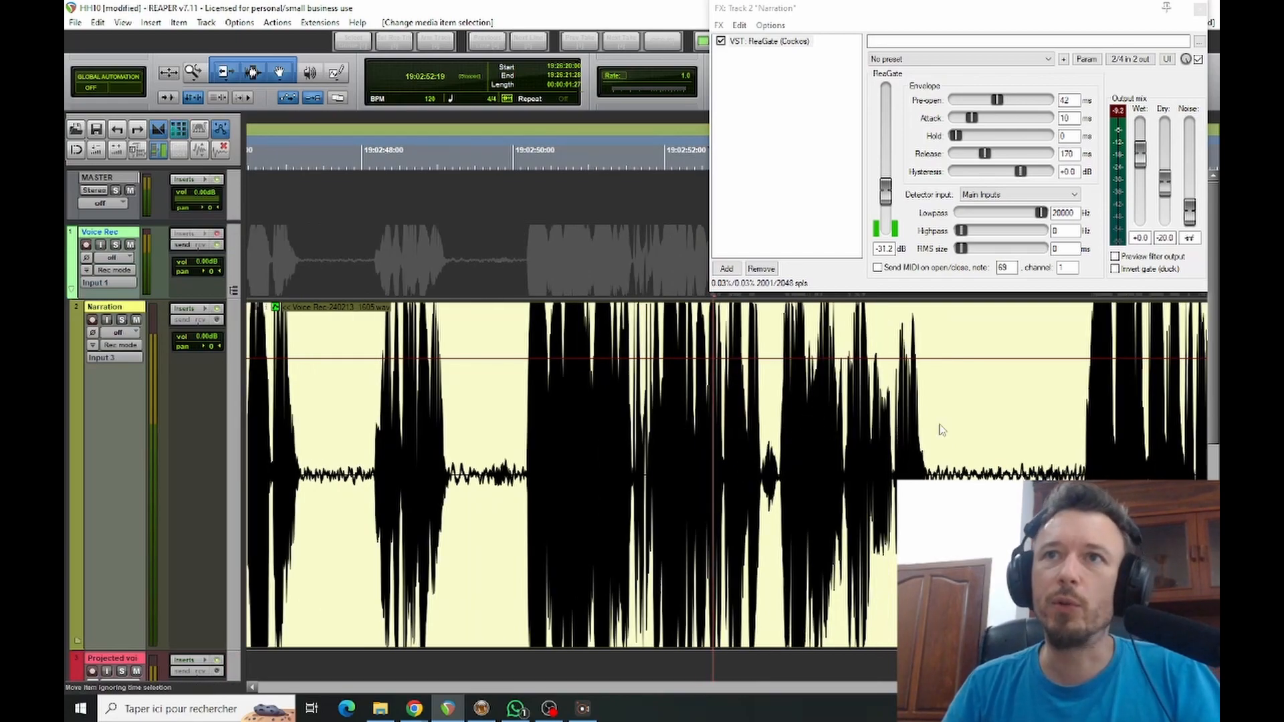
Add four volume envelope points around the breath near 19:02:53 in the Narration item and lower the segment between them.
{"action": "scroll", "coordinate": [776, 373], "scroll_direction": "up", "scroll_amount": 1}
{"action": "scroll", "coordinate": [772, 374], "scroll_direction": "up", "scroll_amount": 3}
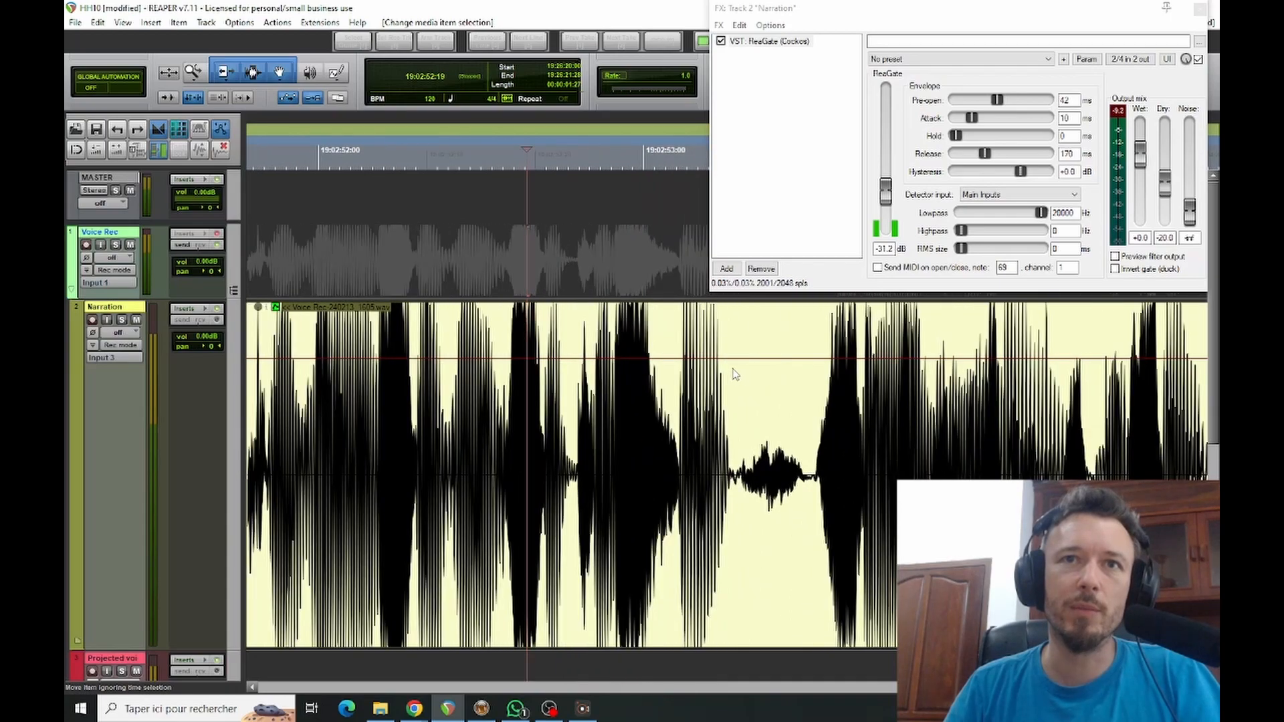
{"action": "left_click", "coordinate": [724, 359], "text": "shift"}
{"action": "left_click", "coordinate": [738, 359], "text": "shift"}
{"action": "left_click", "coordinate": [821, 359], "text": "shift"}
{"action": "left_click", "coordinate": [808, 359], "text": "shift"}
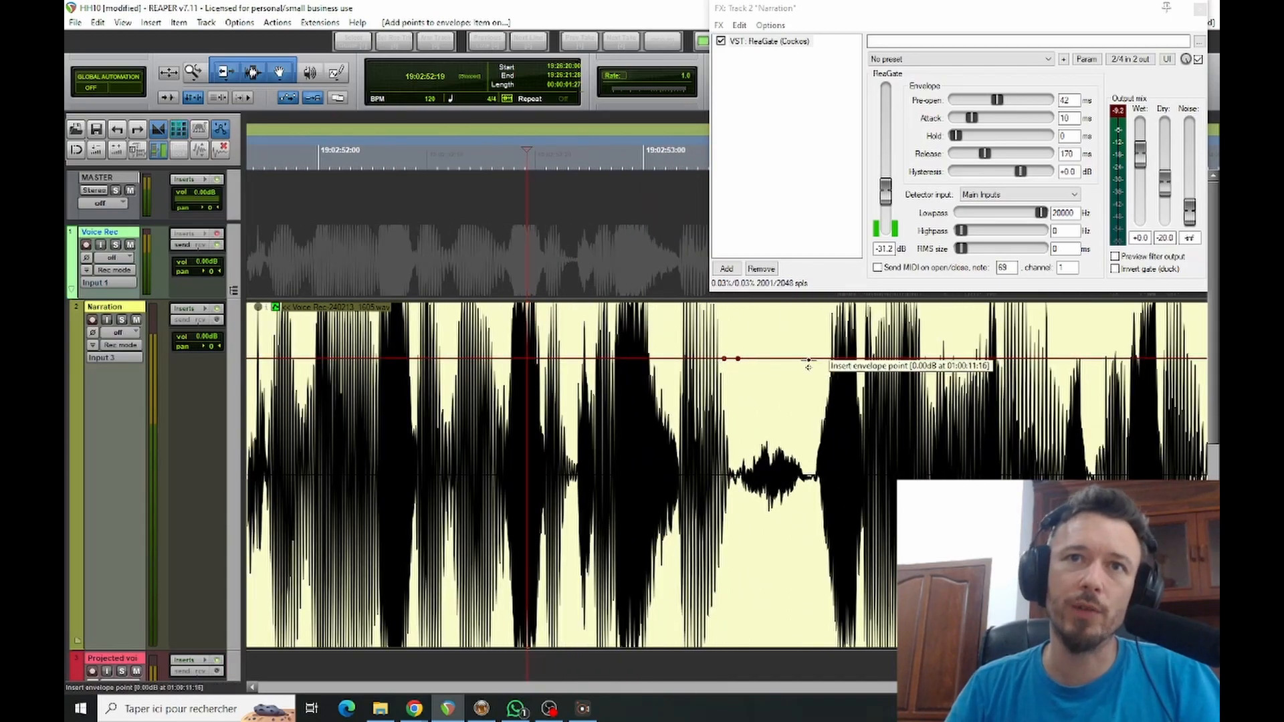
{"action": "left_click_drag", "start_coordinate": [786, 359], "coordinate": [786, 428]}
Play the Narration from 19:02:52:19 to hear the breath with its lowered volume envelope.
{"action": "scroll", "coordinate": [719, 374], "scroll_direction": "down", "scroll_amount": 1}
{"action": "scroll", "coordinate": [719, 377], "scroll_direction": "down", "scroll_amount": 2}
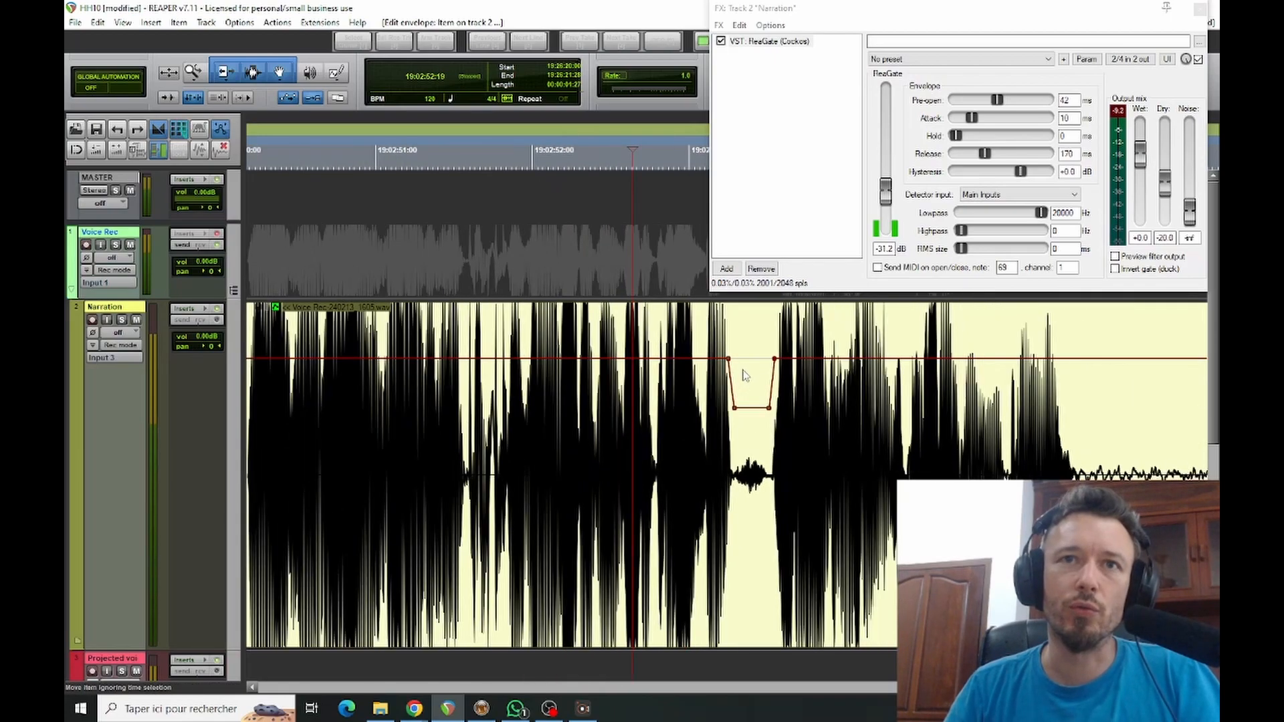
{"action": "scroll", "coordinate": [731, 388], "scroll_direction": "down", "scroll_amount": 3}
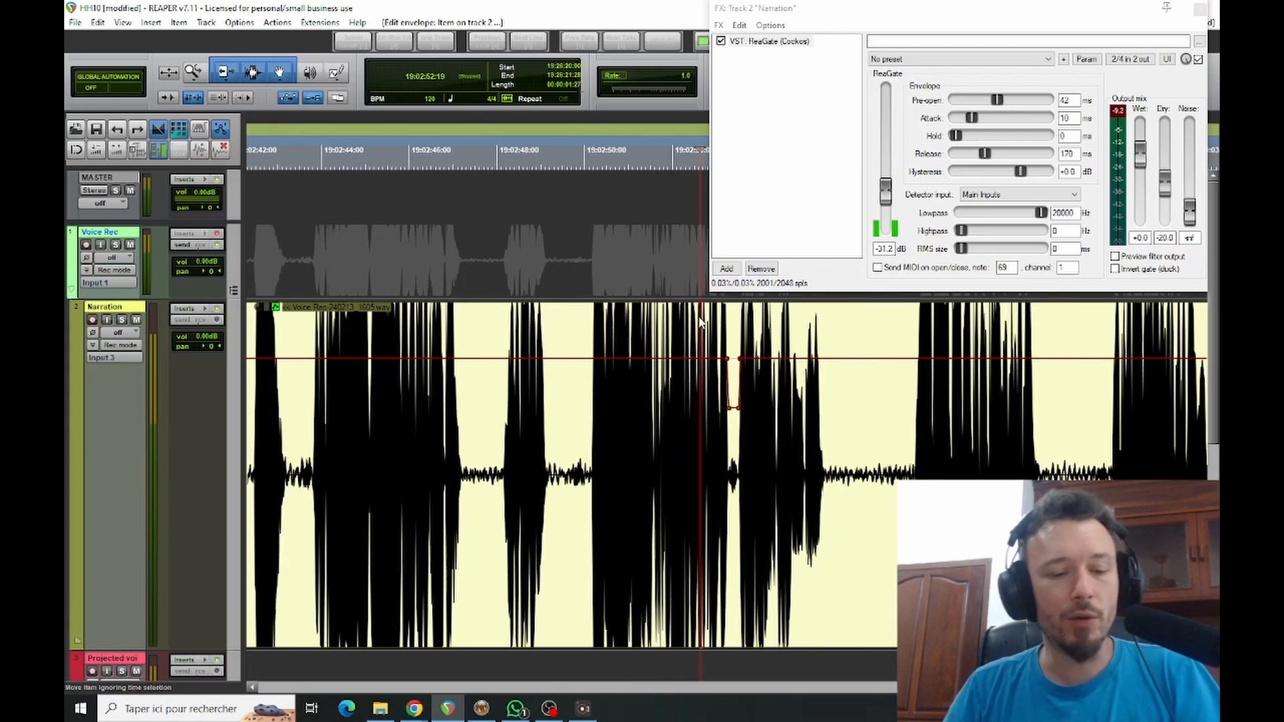
{"action": "key", "text": "space"}
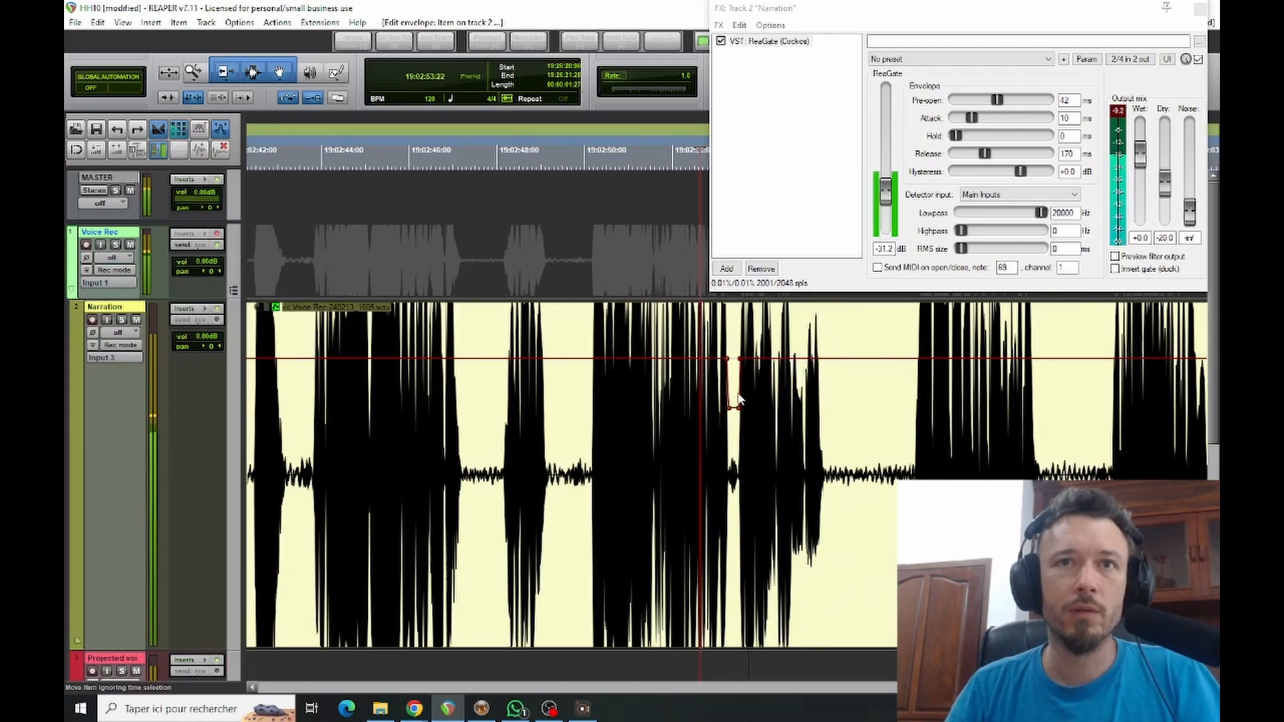
{"action": "key", "text": "space"}
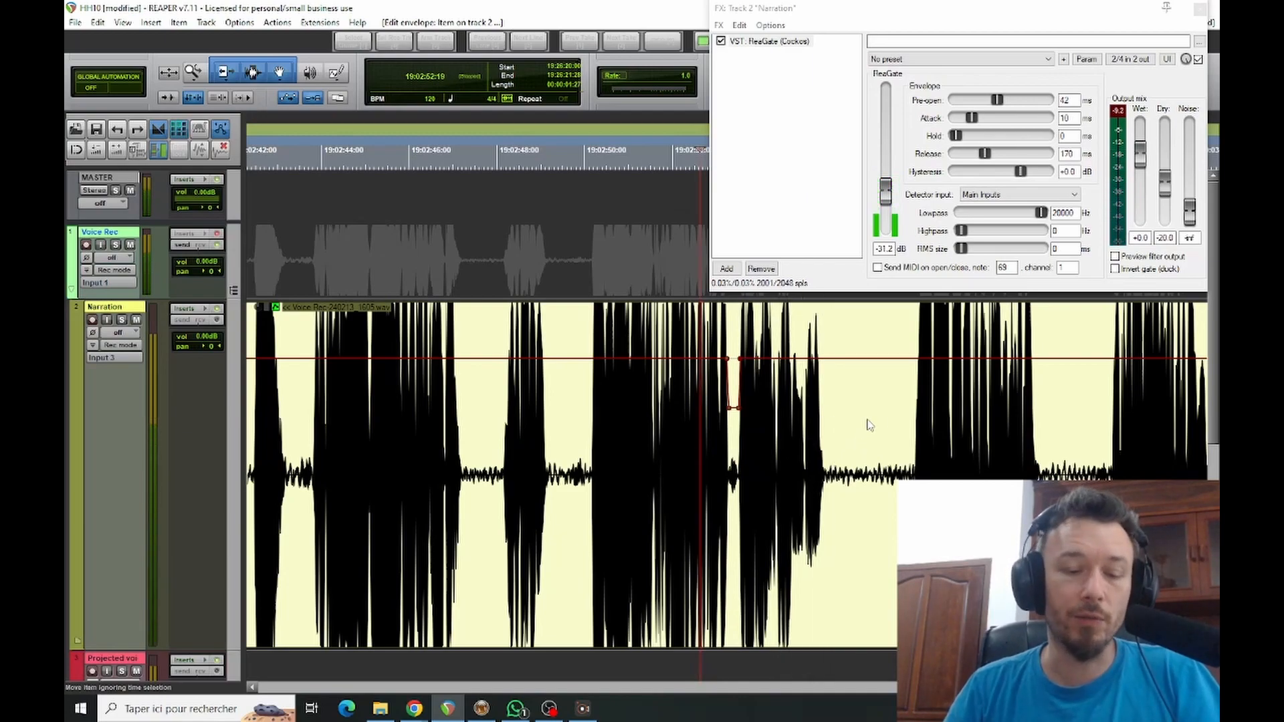
Enable the Voice Rec track's bypassed effects and show the RX 8 Voice De-noise settings from its chain.
{"action": "left_click", "coordinate": [854, 433]}
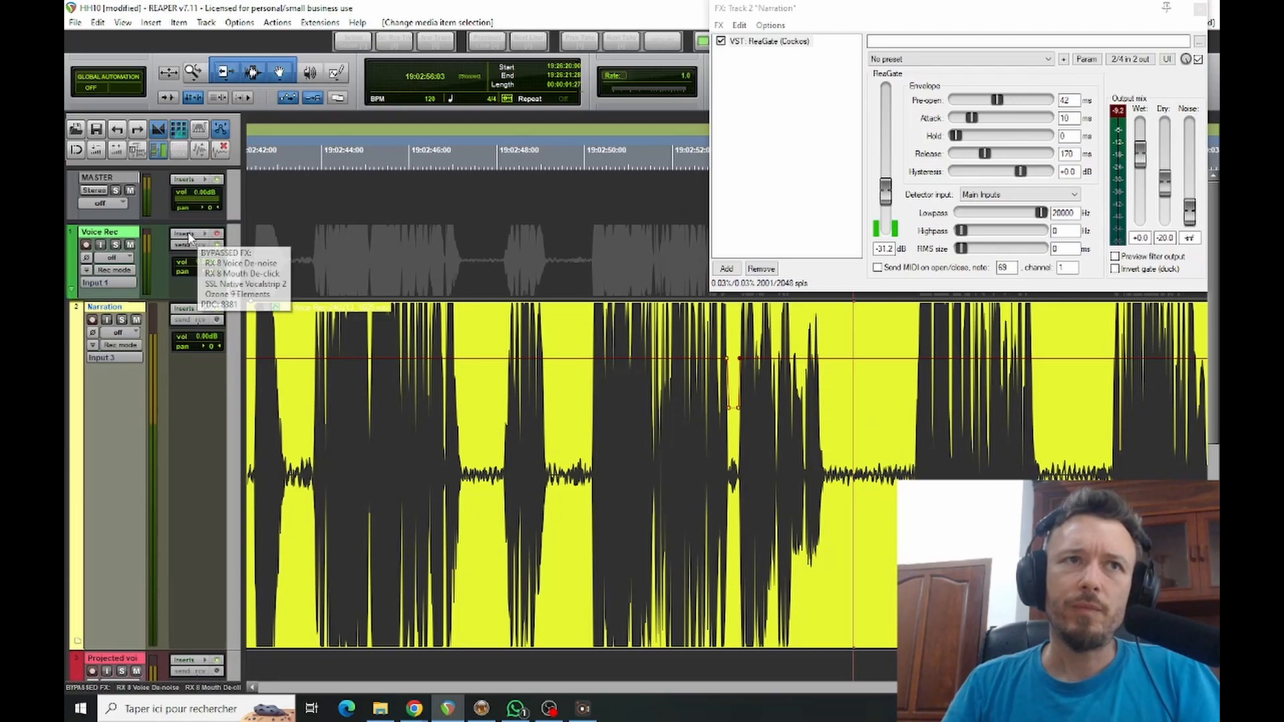
{"action": "left_click", "coordinate": [217, 236]}
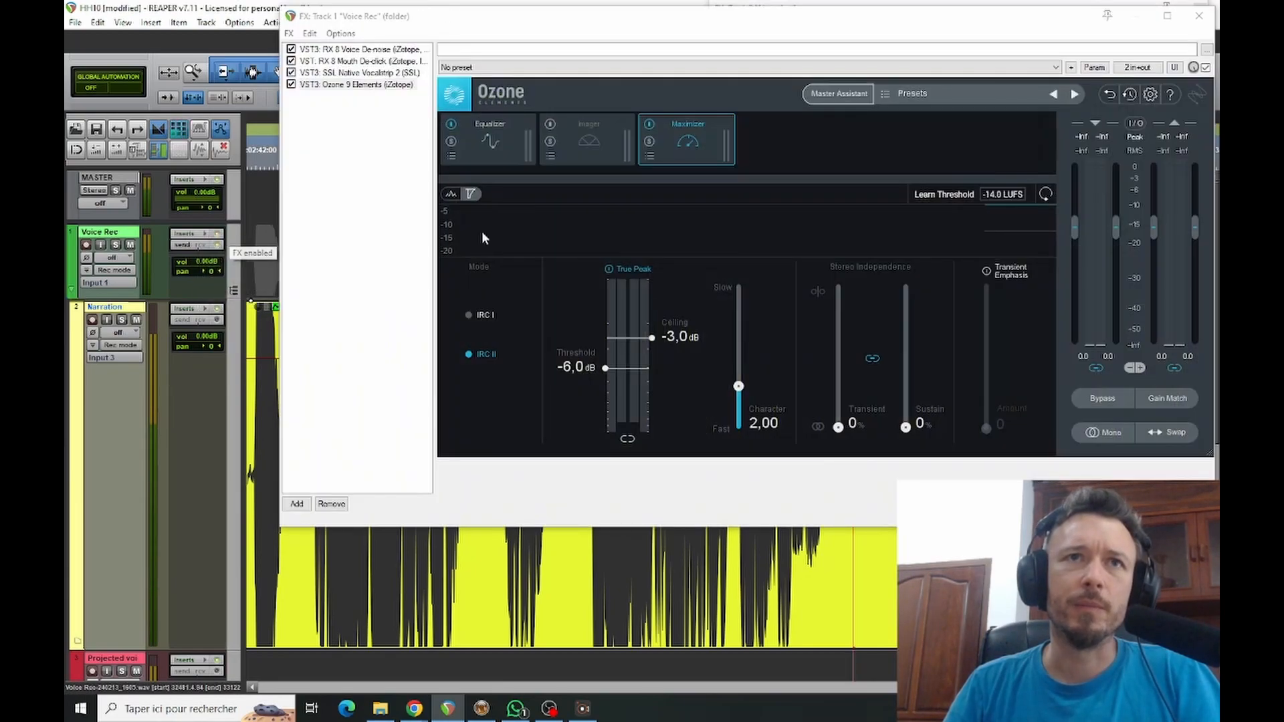
{"action": "left_click", "coordinate": [373, 50]}
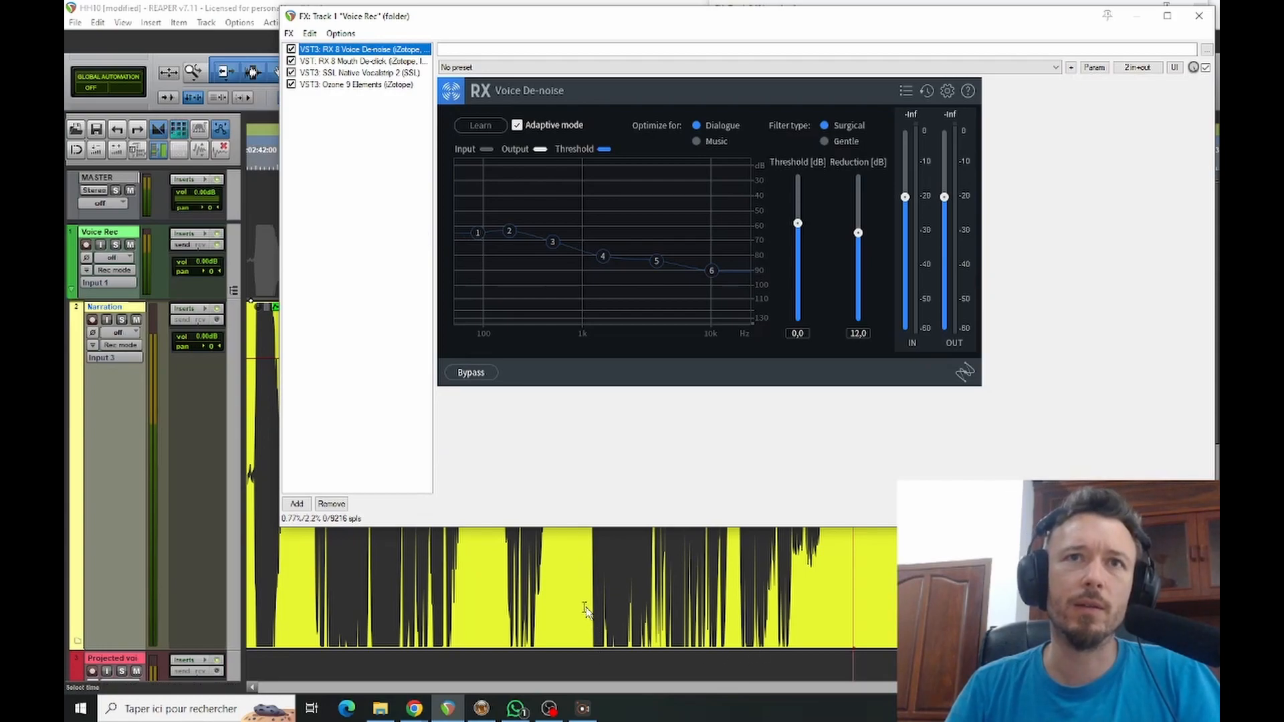
Play the narration from about 19:02:50 to watch RX 8 Voice De-noise process it, and stop playback.
{"action": "left_click", "coordinate": [587, 663]}
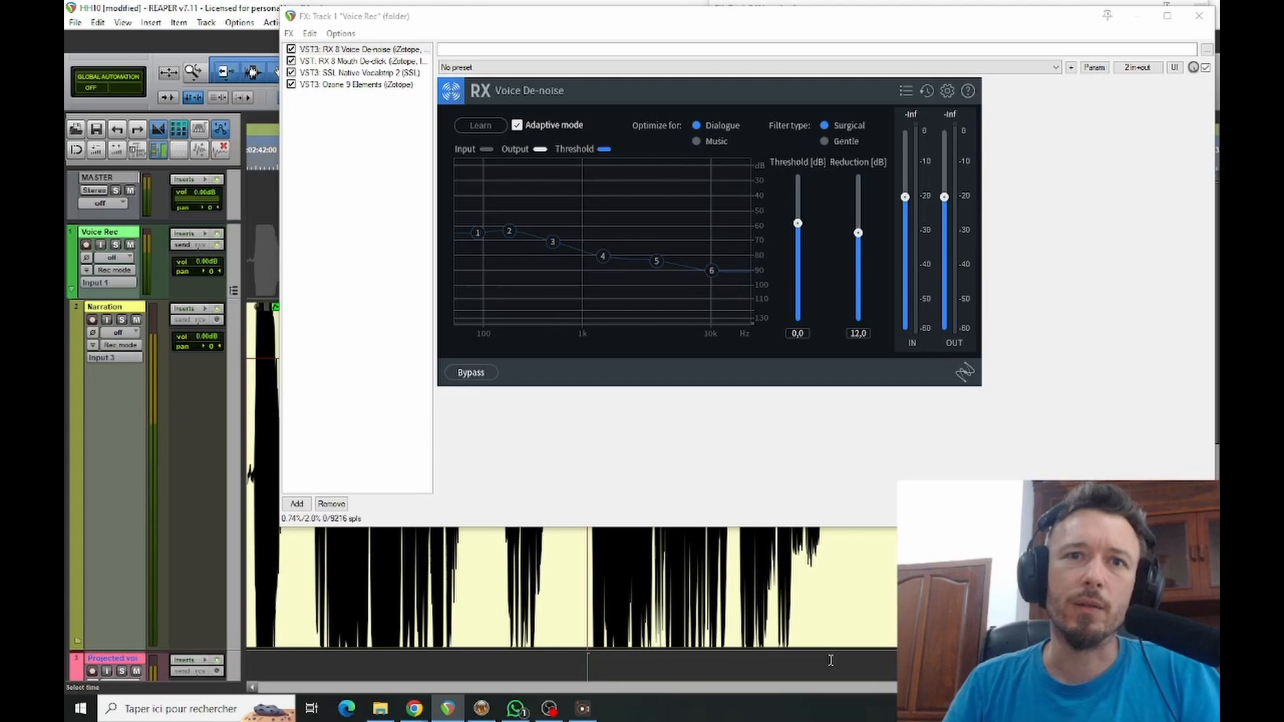
{"action": "key", "text": "space"}
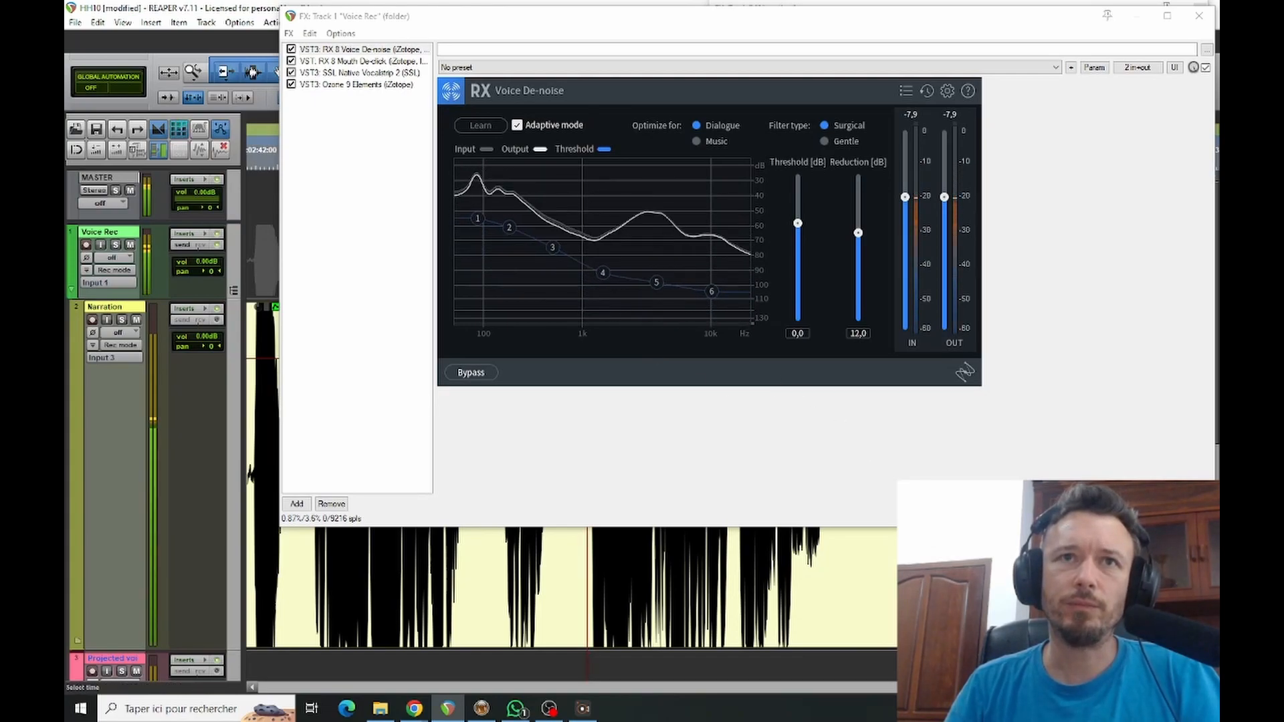
{"action": "key", "text": "space"}
{"action": "left_click", "coordinate": [251, 302]}
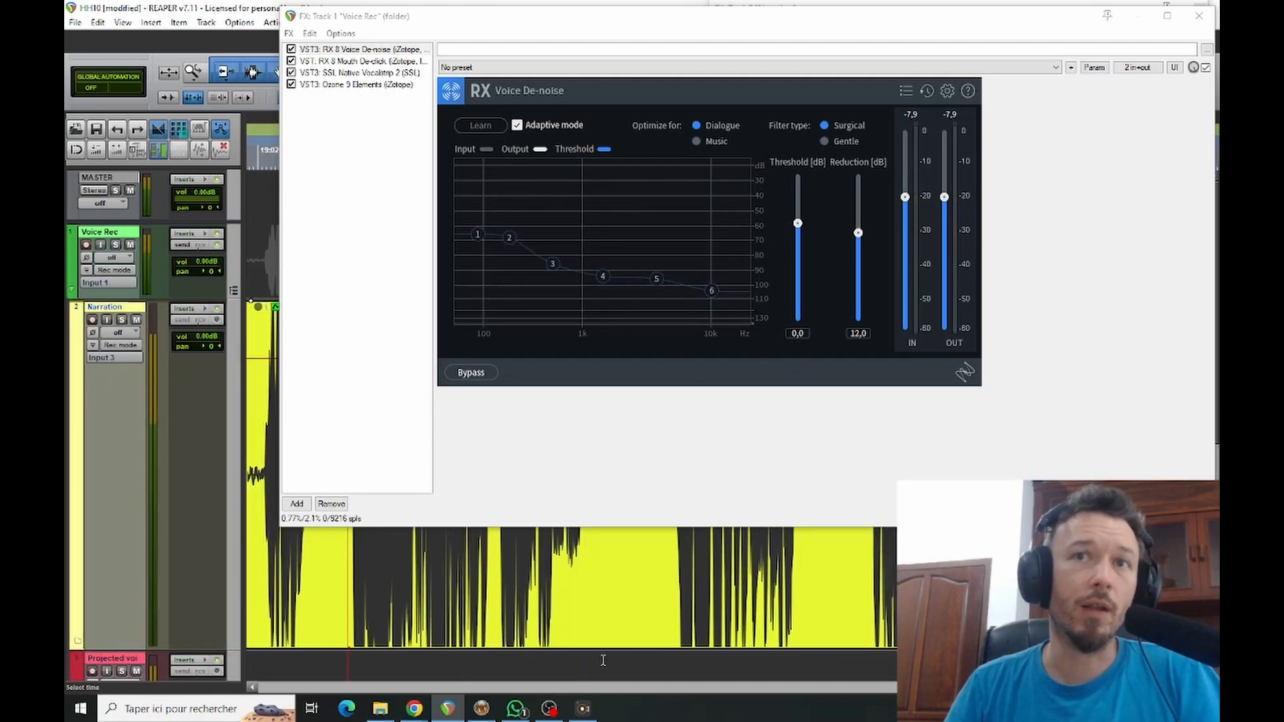
Inspect the expander threshold in SSL Native Vocalstrip 2 and return to the RX 8 Voice De-noise settings.
{"action": "left_click", "coordinate": [361, 72]}
{"action": "mouse_move", "coordinate": [632, 301]}
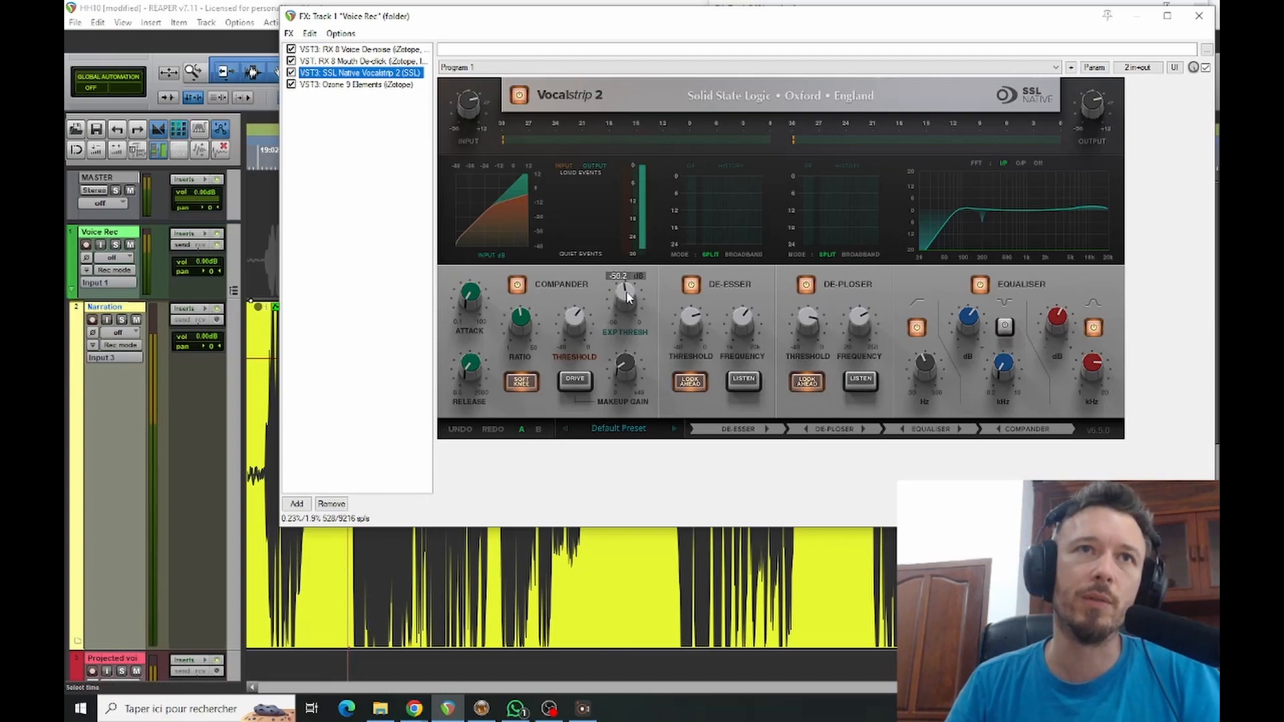
{"action": "left_click", "coordinate": [377, 51]}
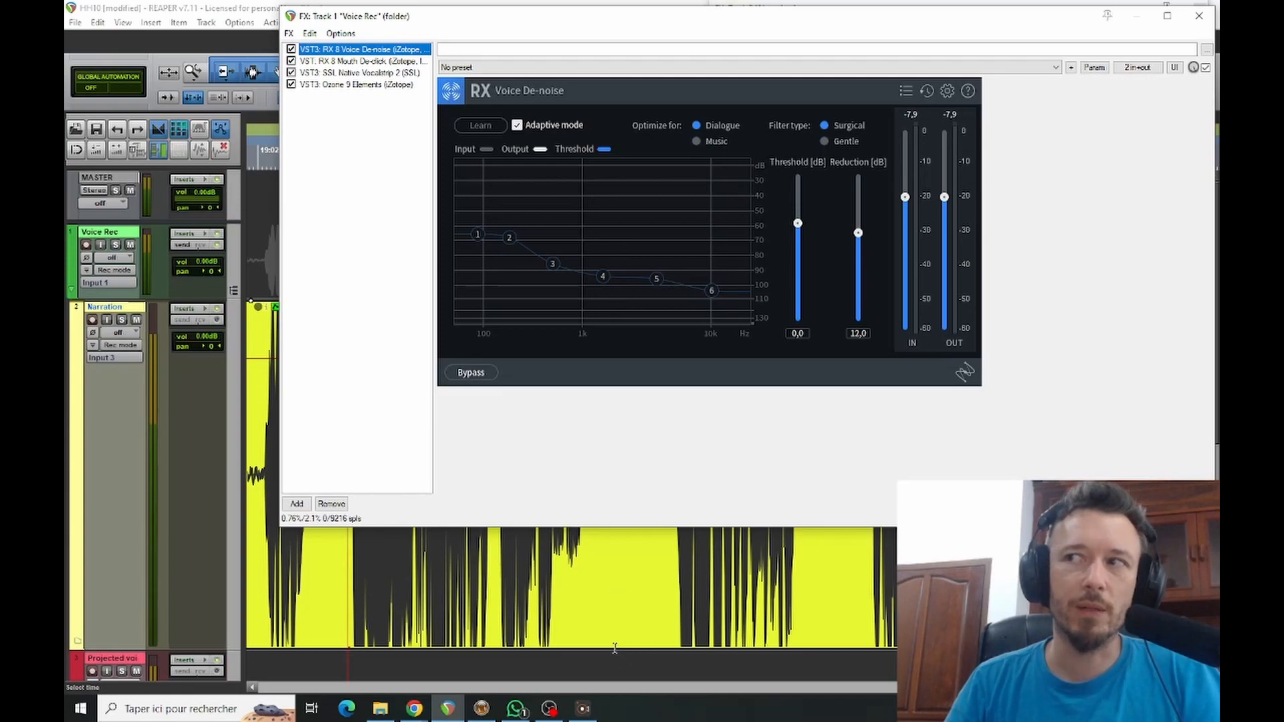
{"action": "left_click", "coordinate": [593, 652]}
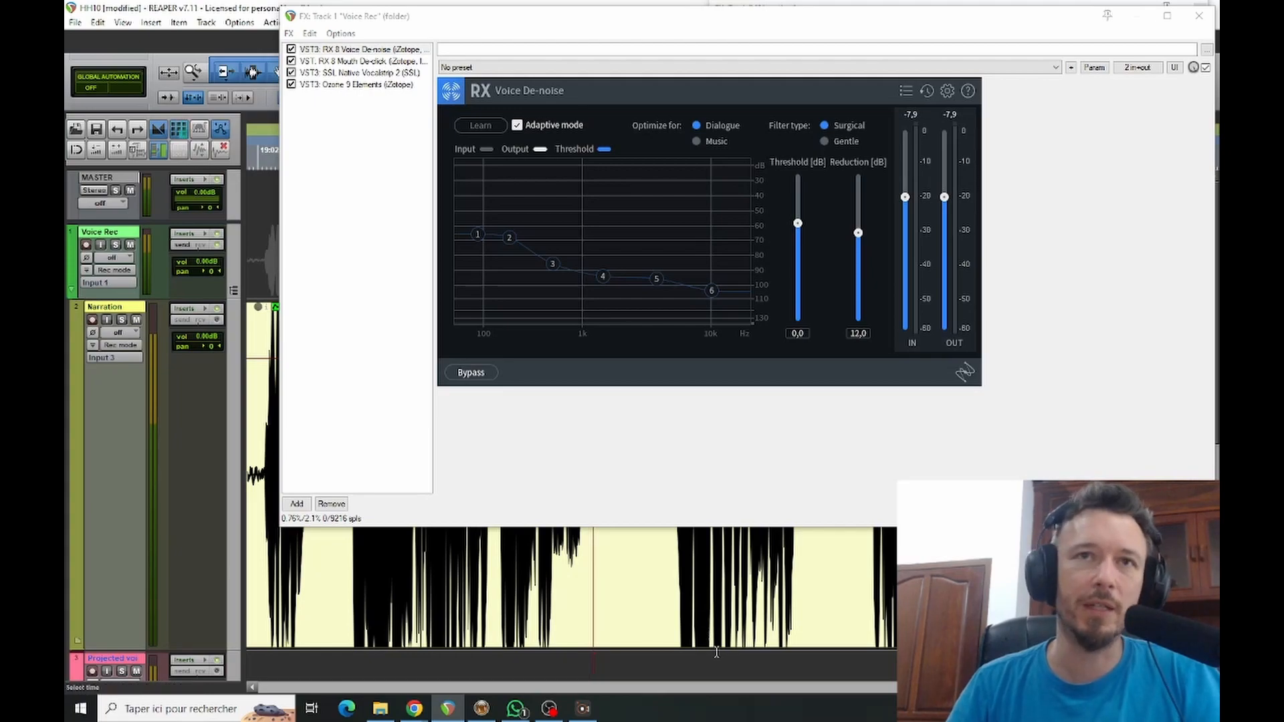
{"action": "left_click", "coordinate": [634, 659]}
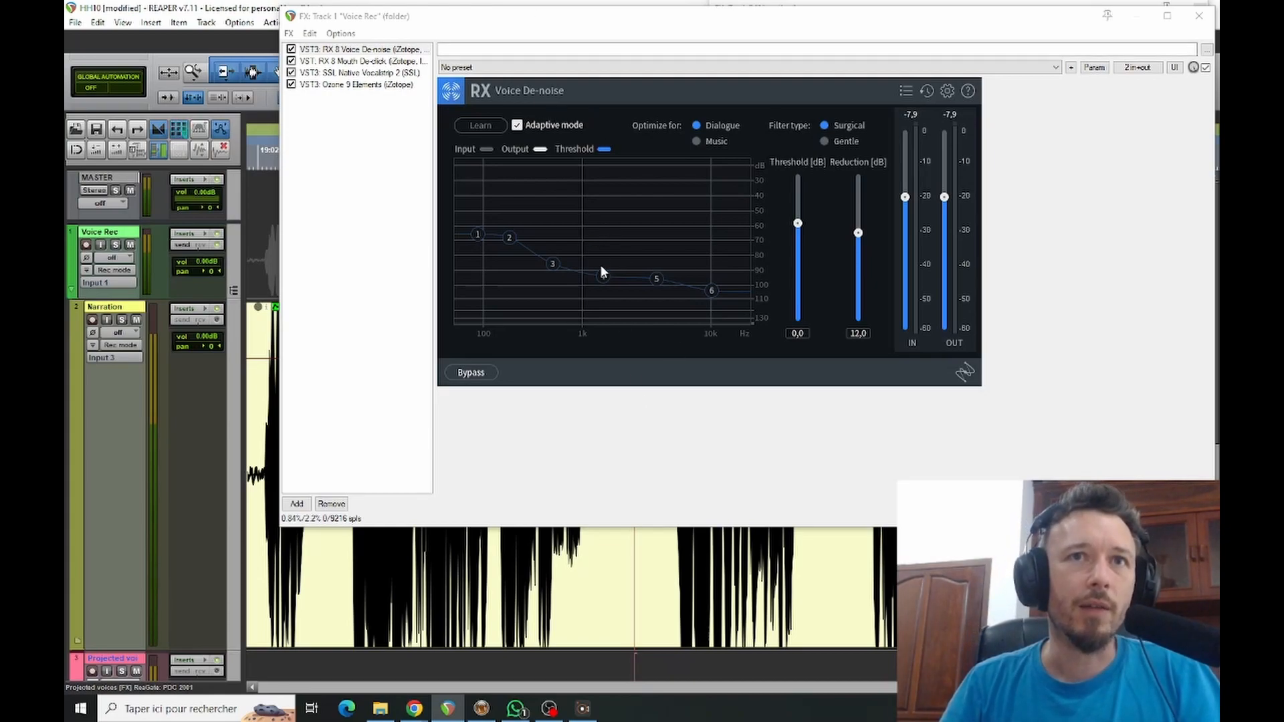
Review the SSL Native Vocalstrip 2 compander and the RX 8 Mouth De-click settings, returning to Vocalstrip 2.
{"action": "left_click", "coordinate": [362, 72]}
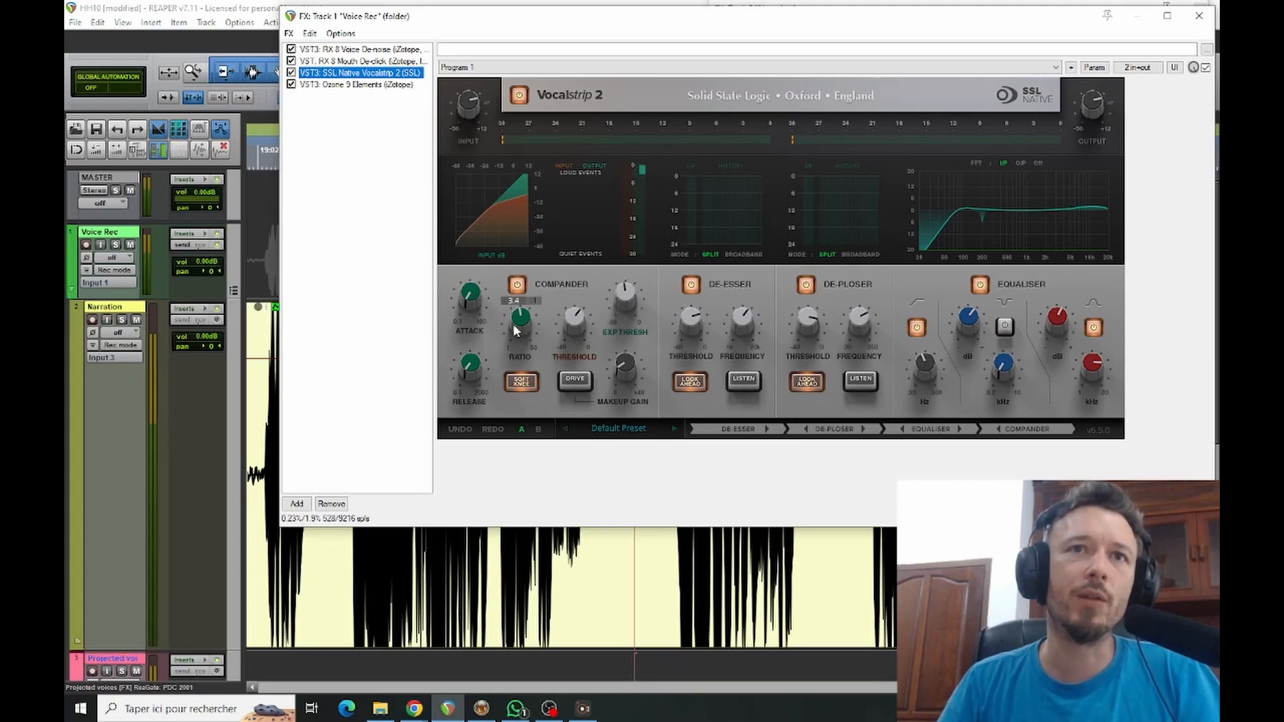
{"action": "mouse_move", "coordinate": [629, 293]}
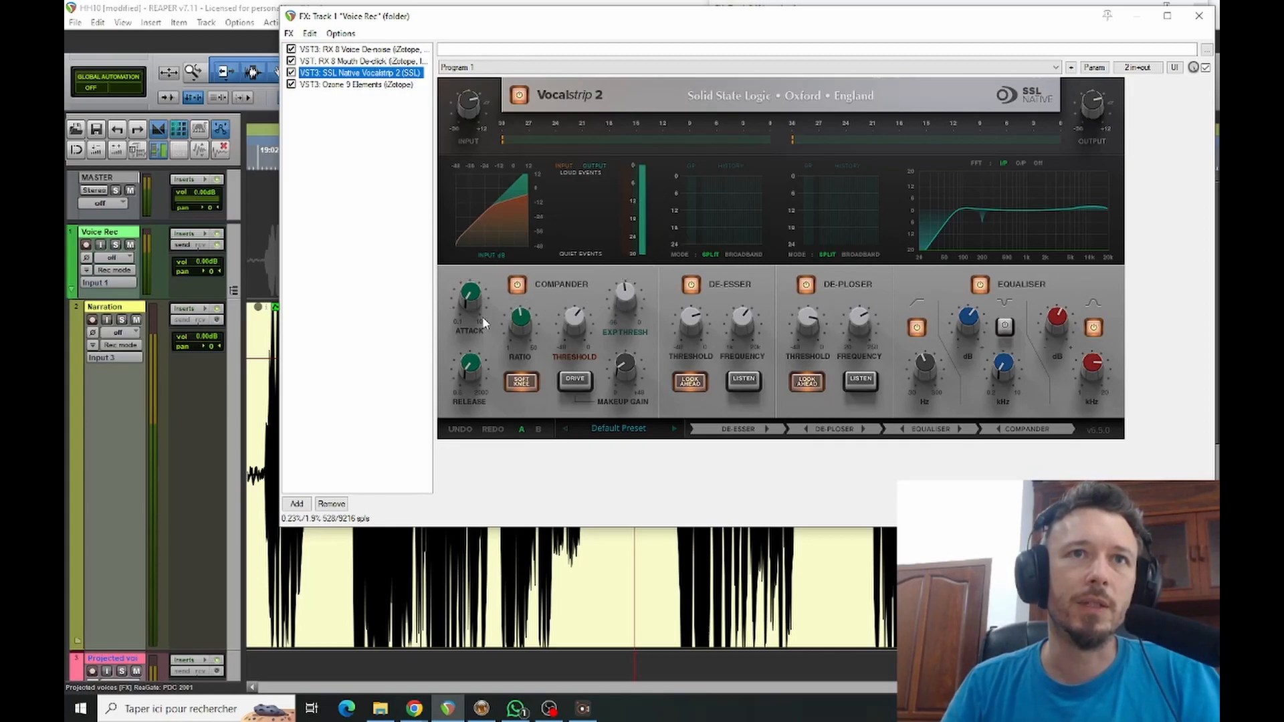
{"action": "left_click", "coordinate": [375, 61]}
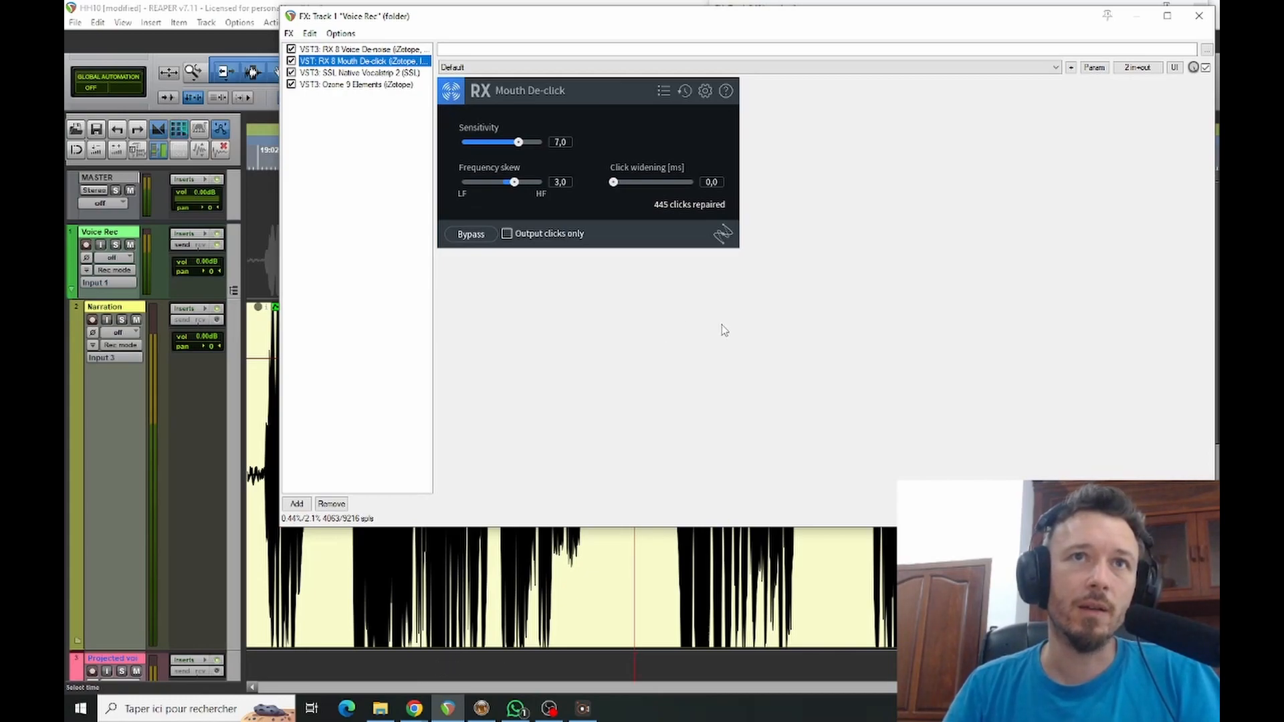
{"action": "left_click", "coordinate": [375, 73]}
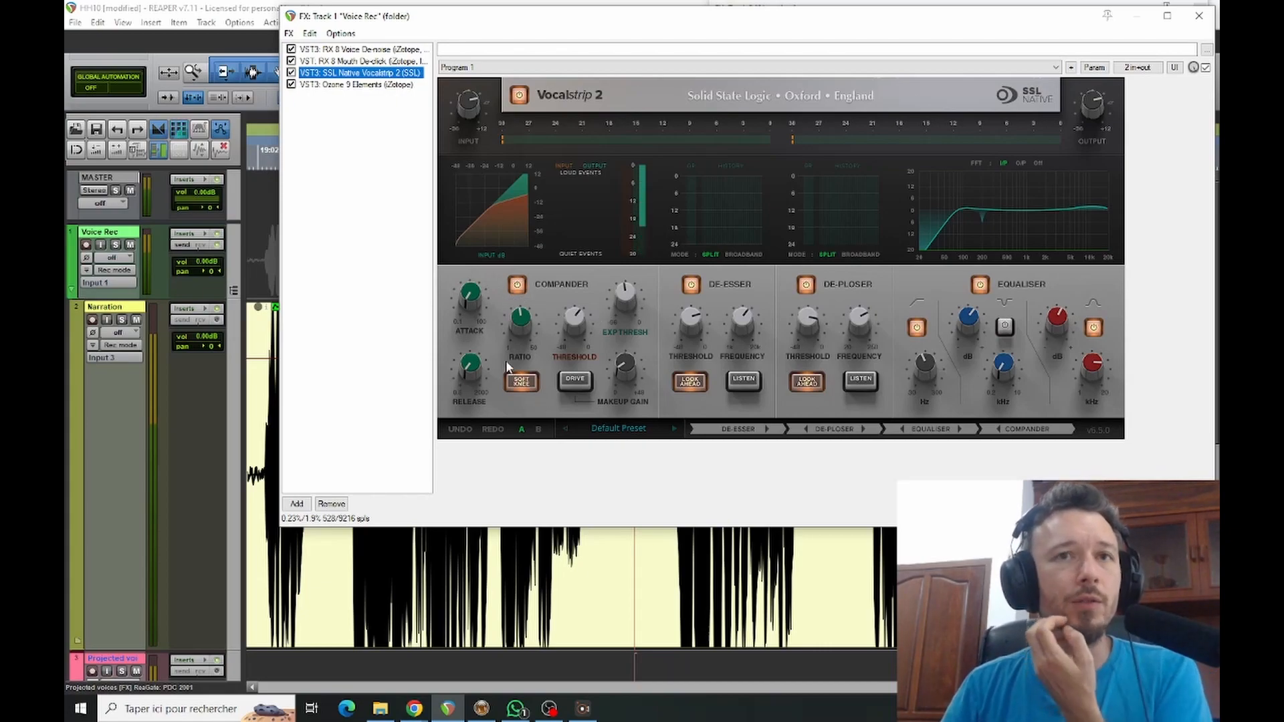
Switch to MOTU CueMix FX, inspect the Analog 1 input's compressor threshold and ratio, and close the mixer window.
{"action": "left_click", "coordinate": [482, 709]}
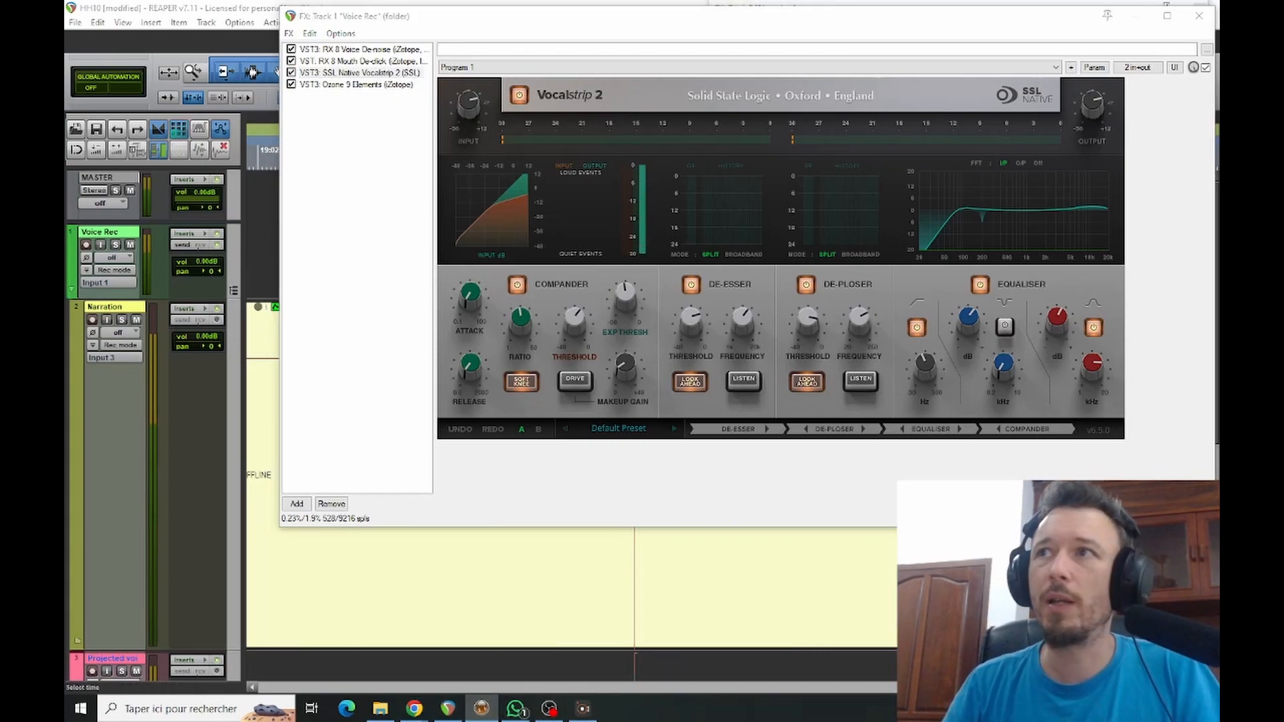
{"action": "left_click_drag", "start_coordinate": [450, 80], "coordinate": [497, 79]}
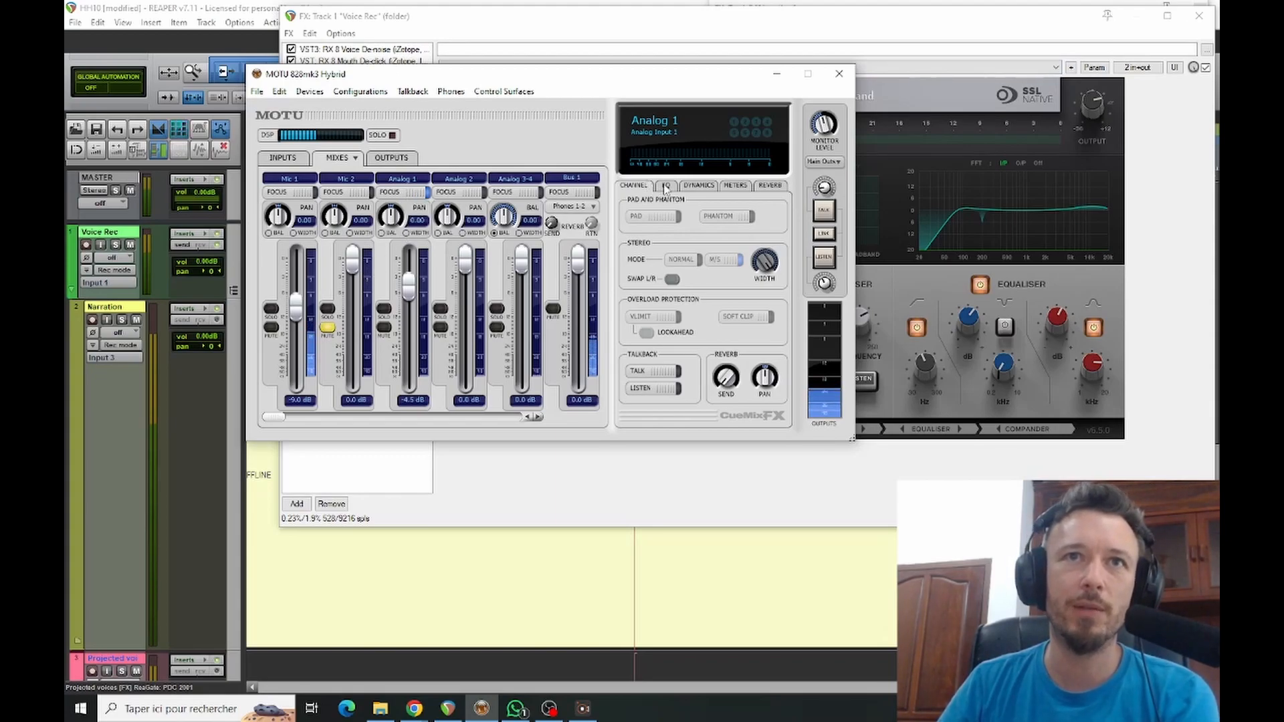
{"action": "left_click", "coordinate": [698, 187]}
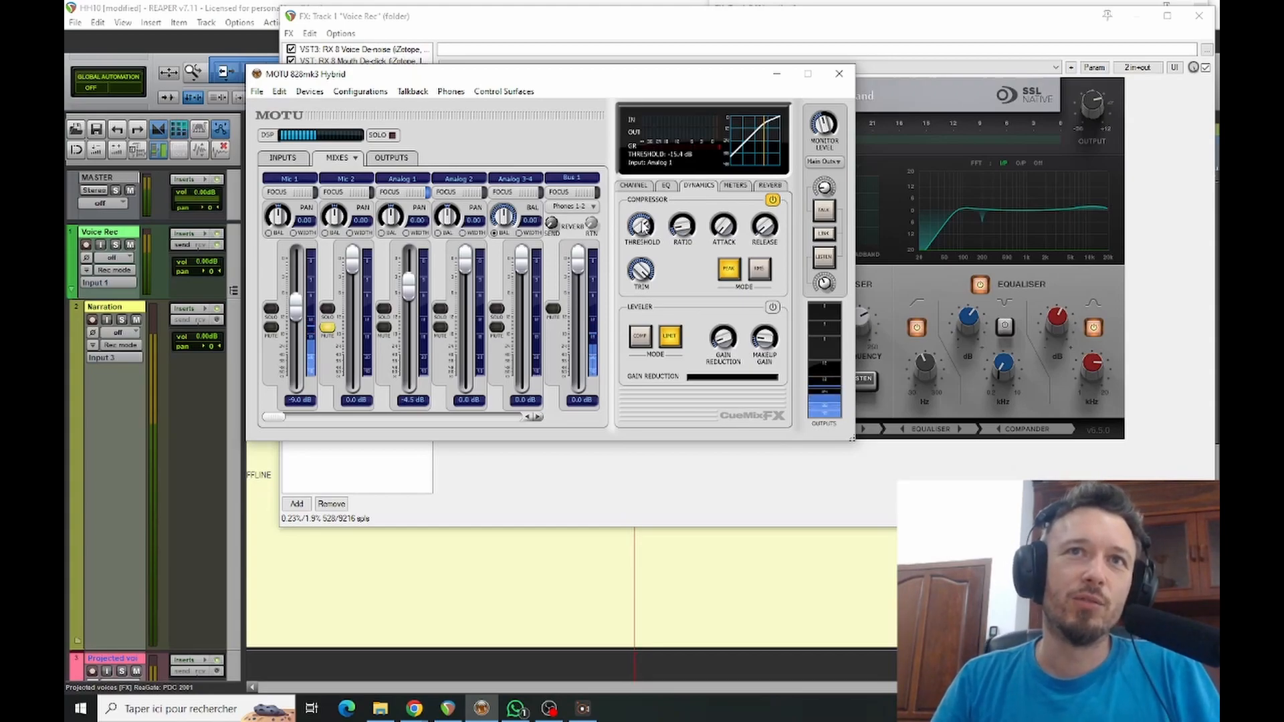
{"action": "mouse_move", "coordinate": [685, 224]}
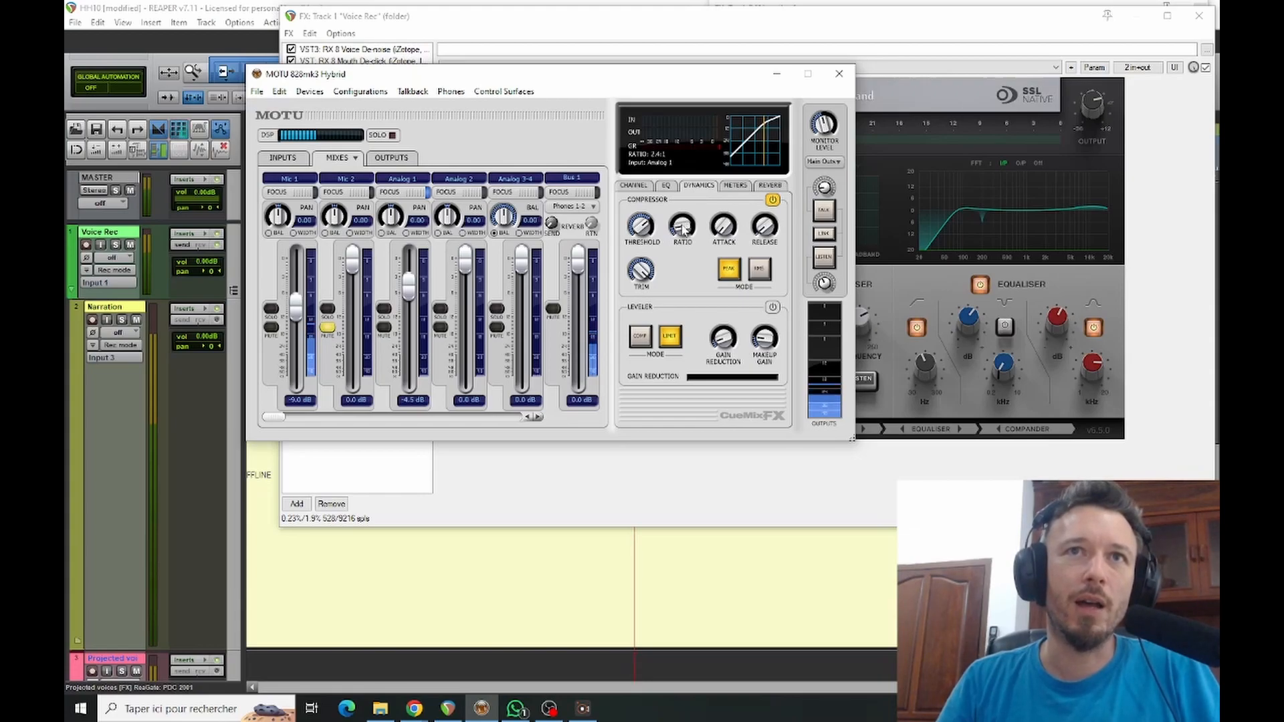
{"action": "mouse_move", "coordinate": [643, 227]}
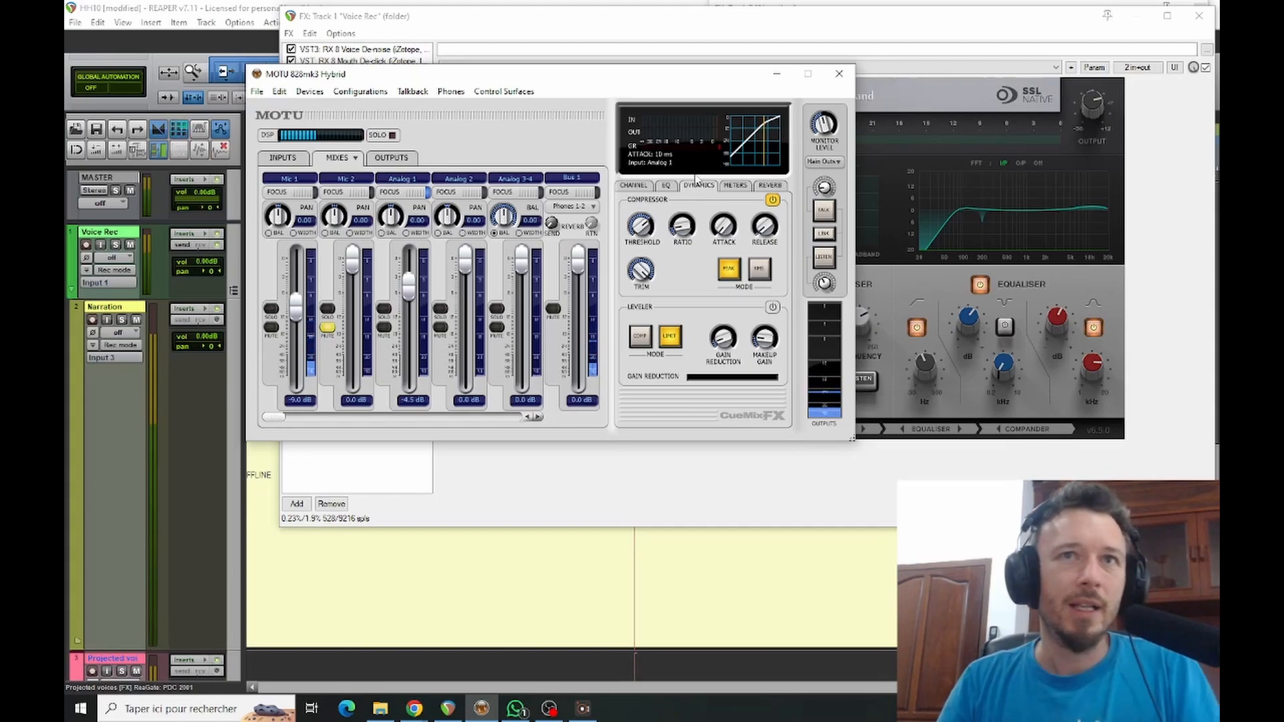
{"action": "left_click", "coordinate": [839, 73]}
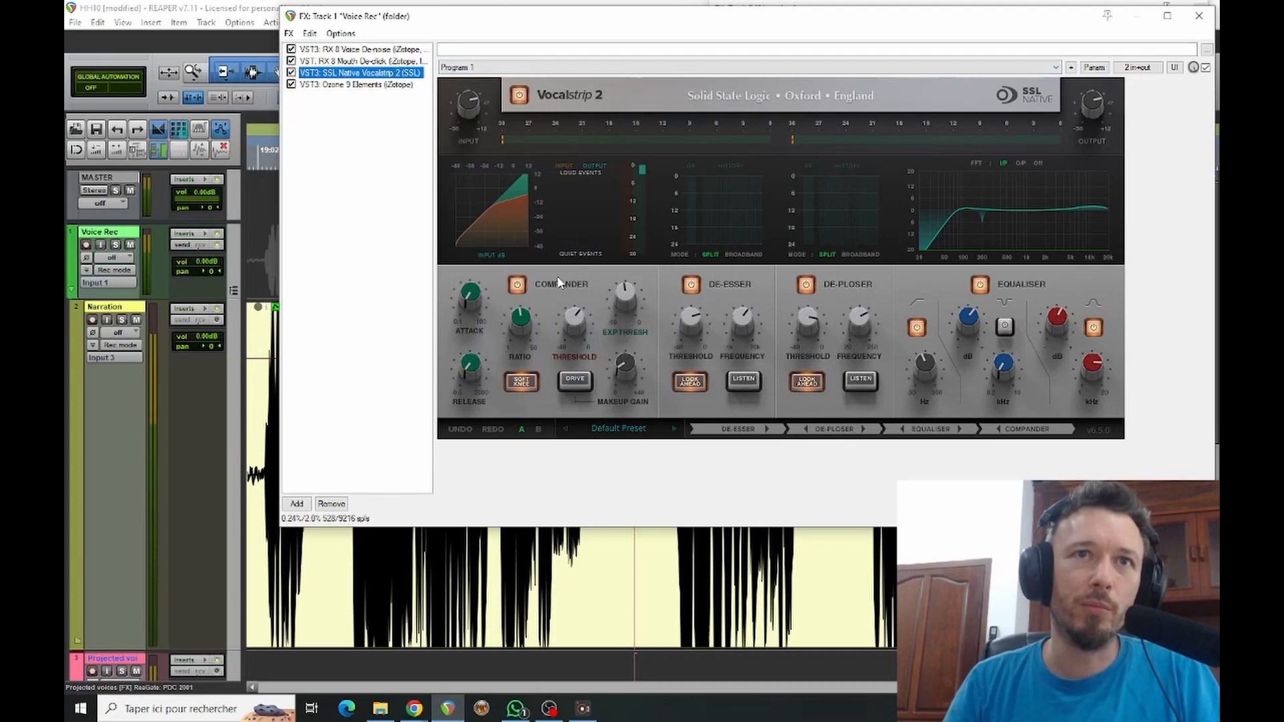
Inspect the compander's ratio, attack, release and threshold in SSL Native Vocalstrip 2.
{"action": "mouse_move", "coordinate": [524, 324]}
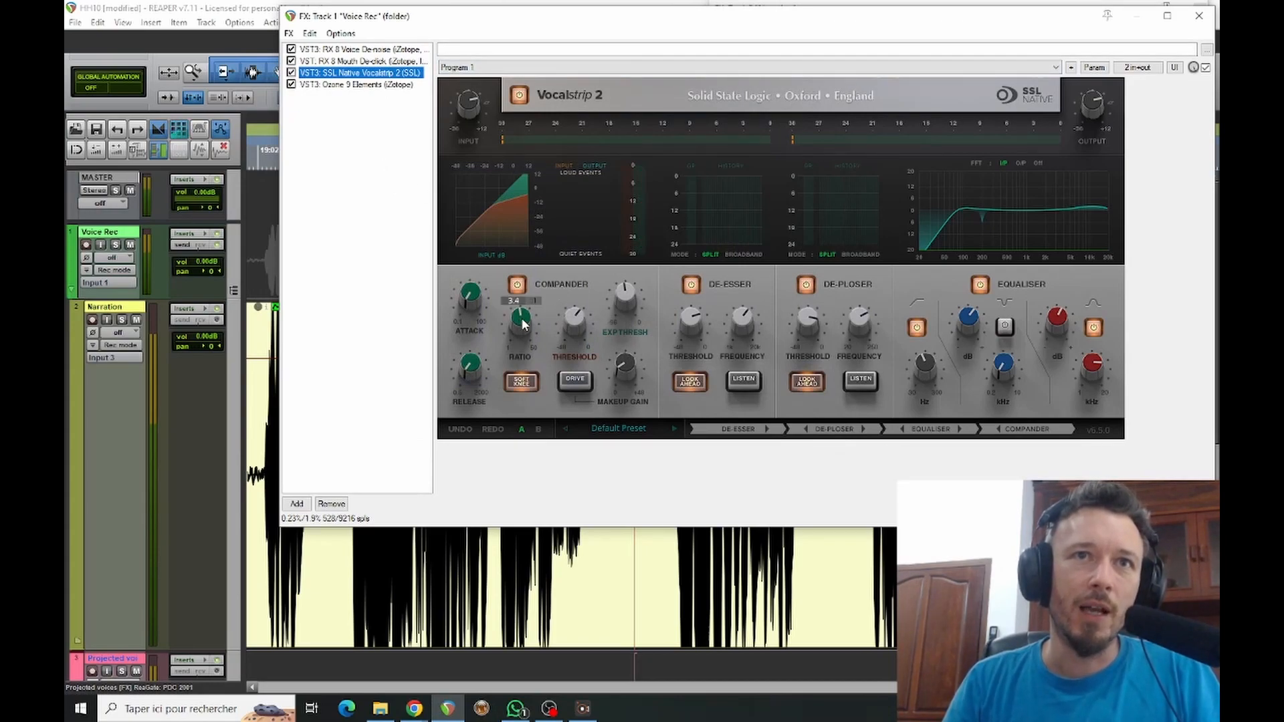
{"action": "mouse_move", "coordinate": [468, 309]}
{"action": "mouse_move", "coordinate": [475, 369]}
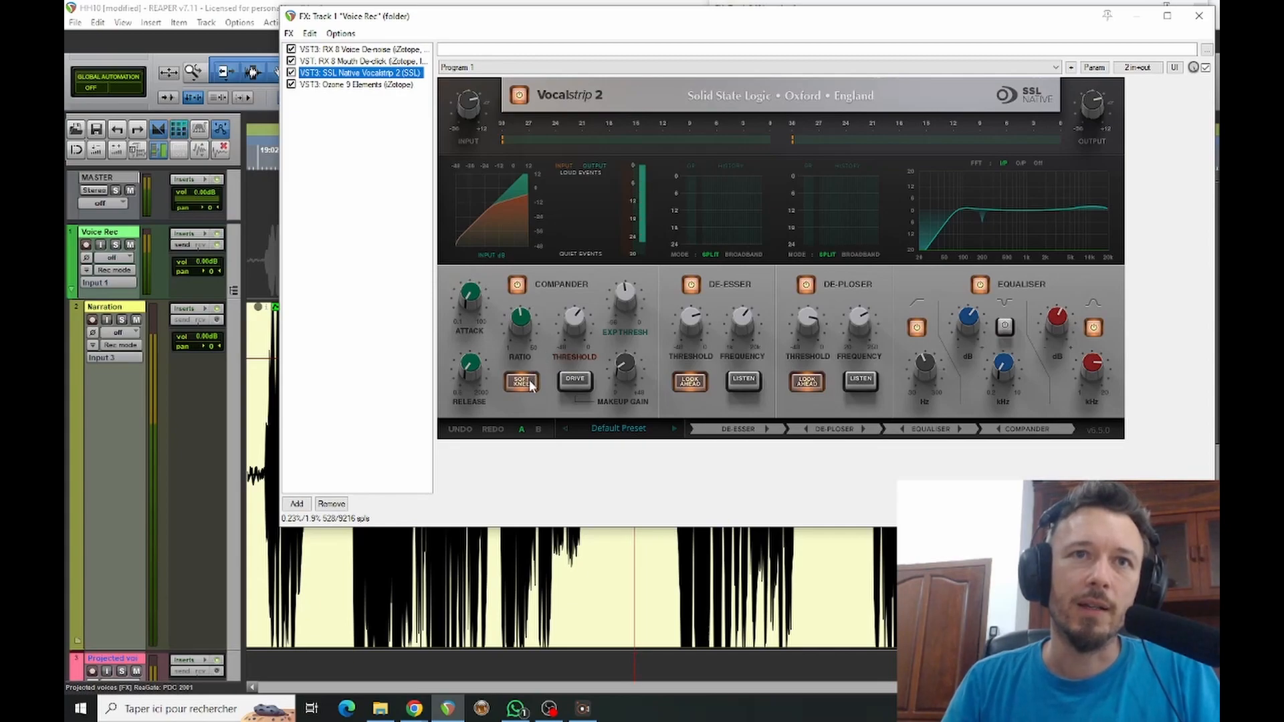
{"action": "mouse_move", "coordinate": [574, 318]}
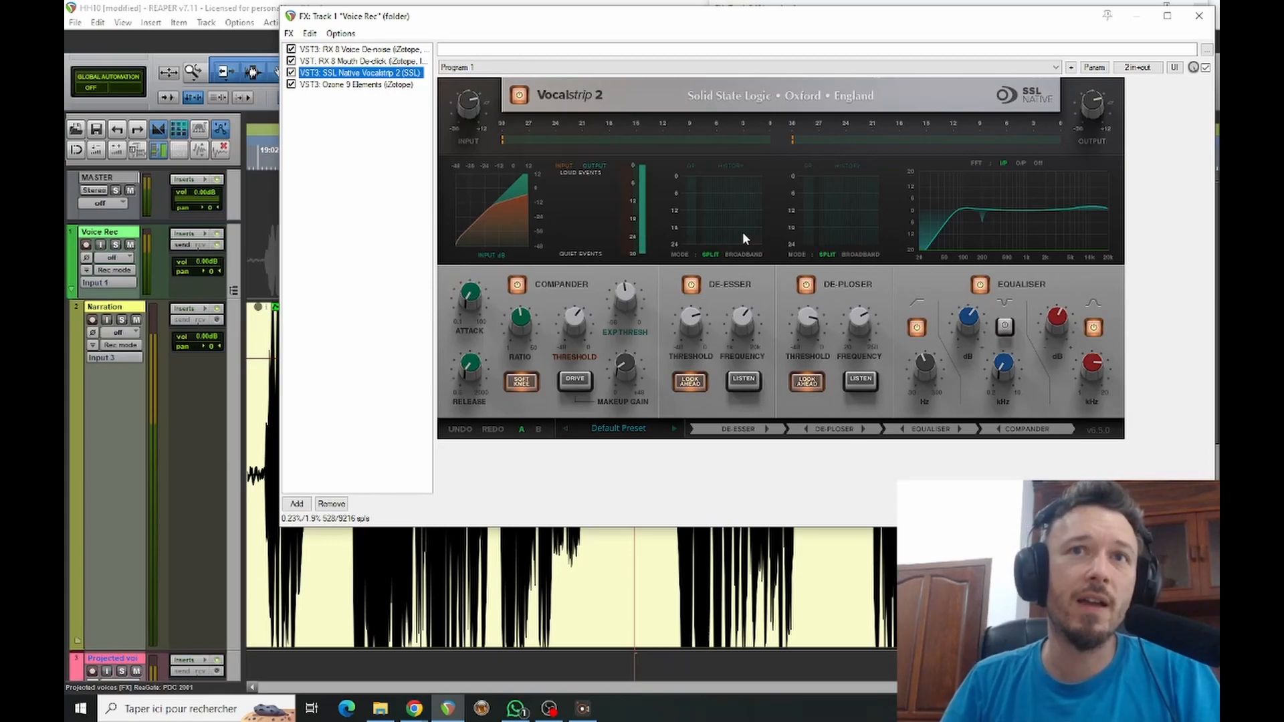
Inspect the de-esser's threshold and frequency and the equaliser's low-cut and high-band settings in Vocalstrip 2.
{"action": "mouse_move", "coordinate": [694, 325]}
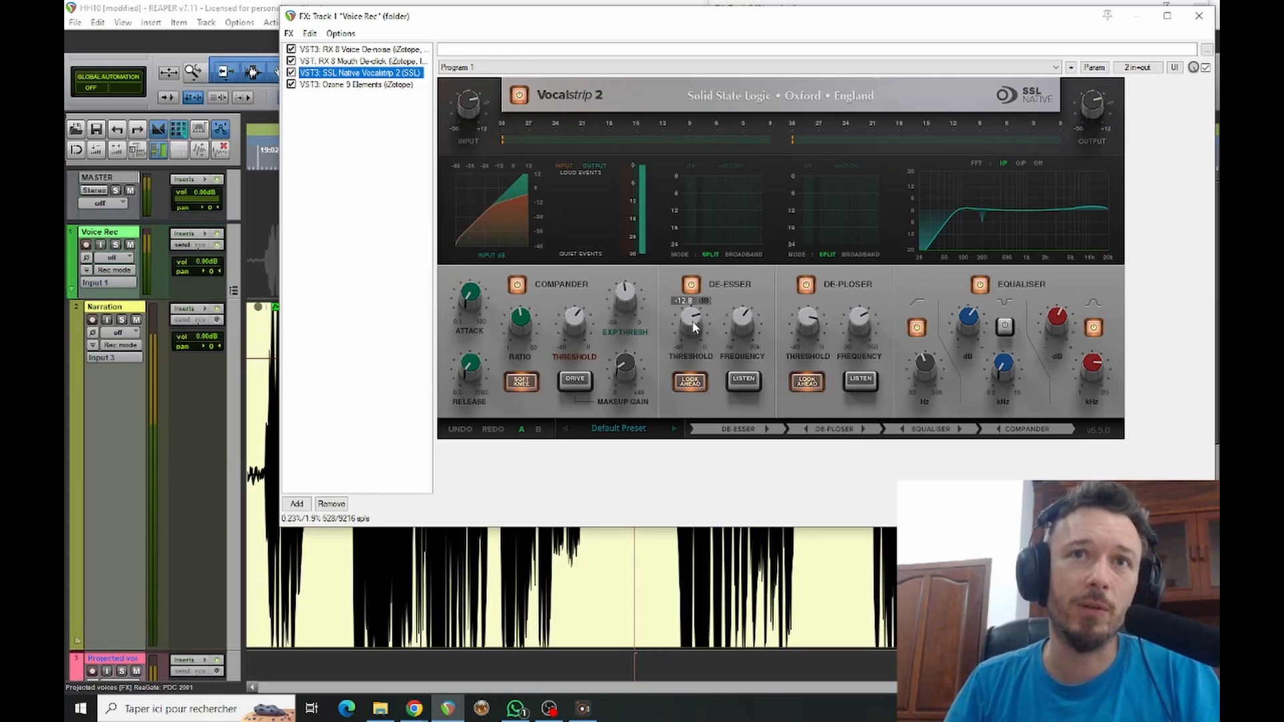
{"action": "mouse_move", "coordinate": [753, 325]}
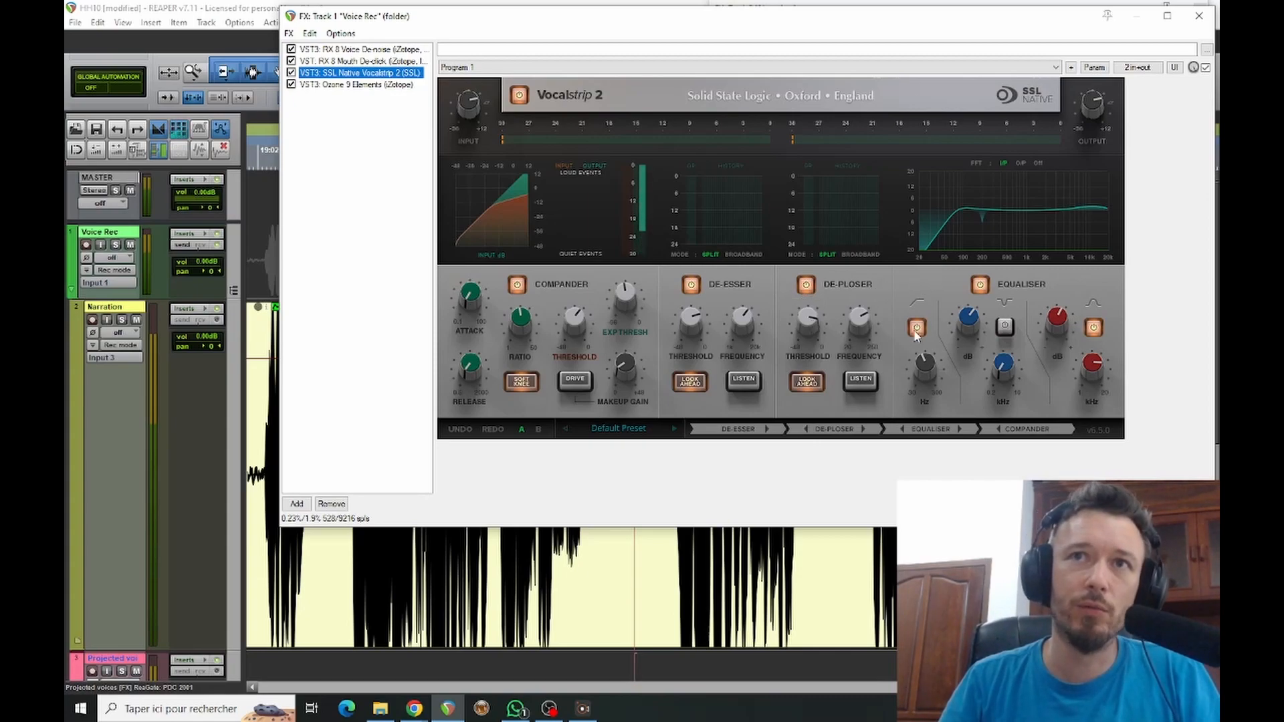
{"action": "mouse_move", "coordinate": [924, 370]}
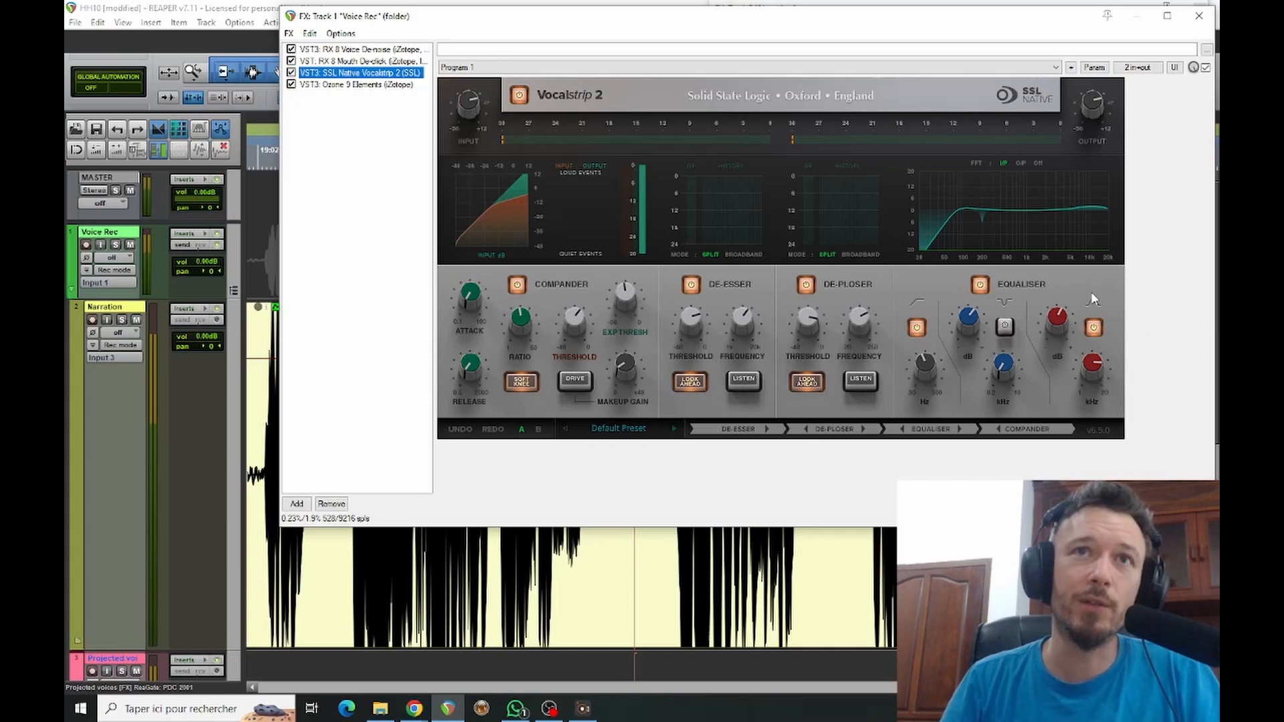
{"action": "mouse_move", "coordinate": [1060, 319]}
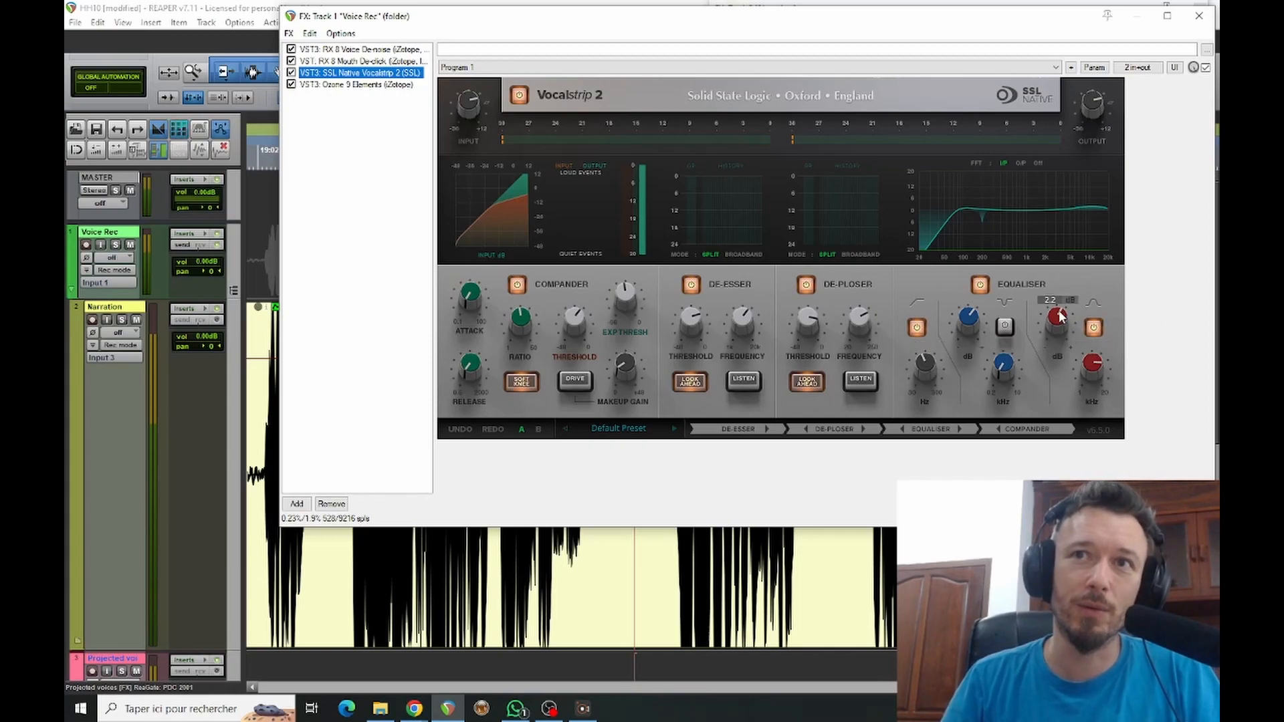
{"action": "mouse_move", "coordinate": [1088, 364]}
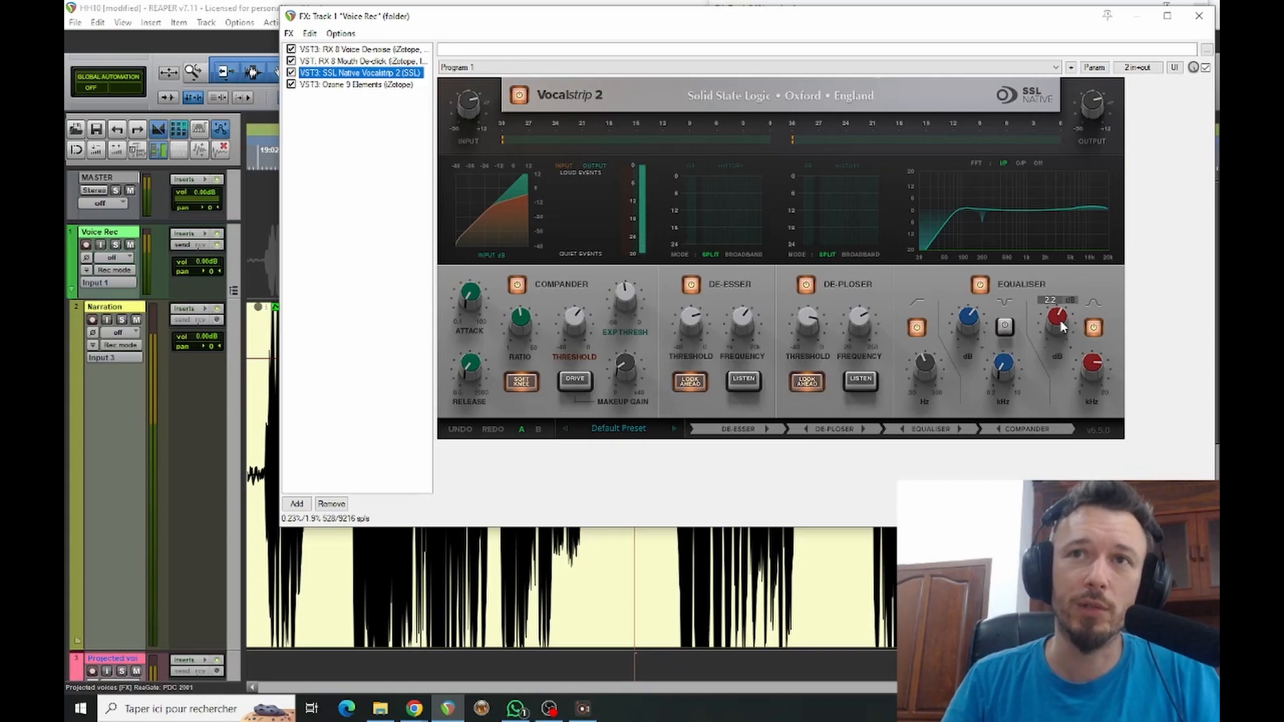
Inspect equalizer bands 1, 3 and 5 and the Maximizer in Ozone 9 Elements, and close the Voice Rec effects window.
{"action": "left_click", "coordinate": [358, 85]}
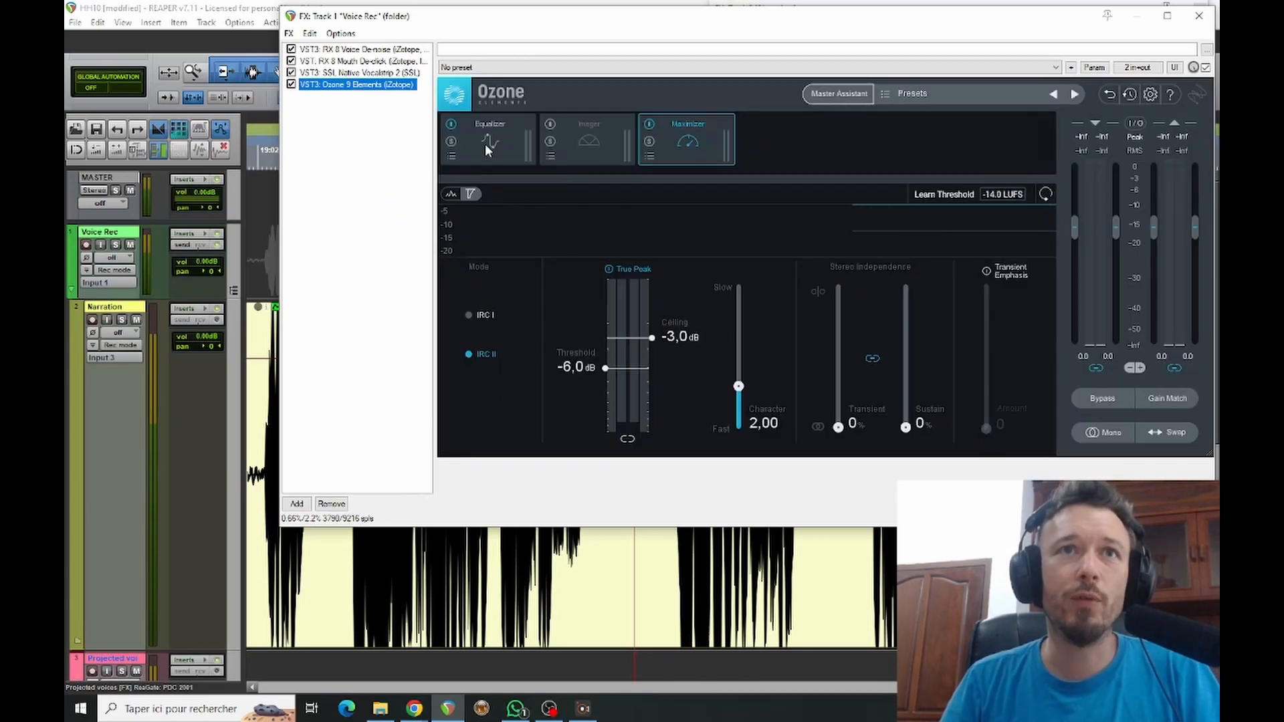
{"action": "left_click", "coordinate": [490, 147]}
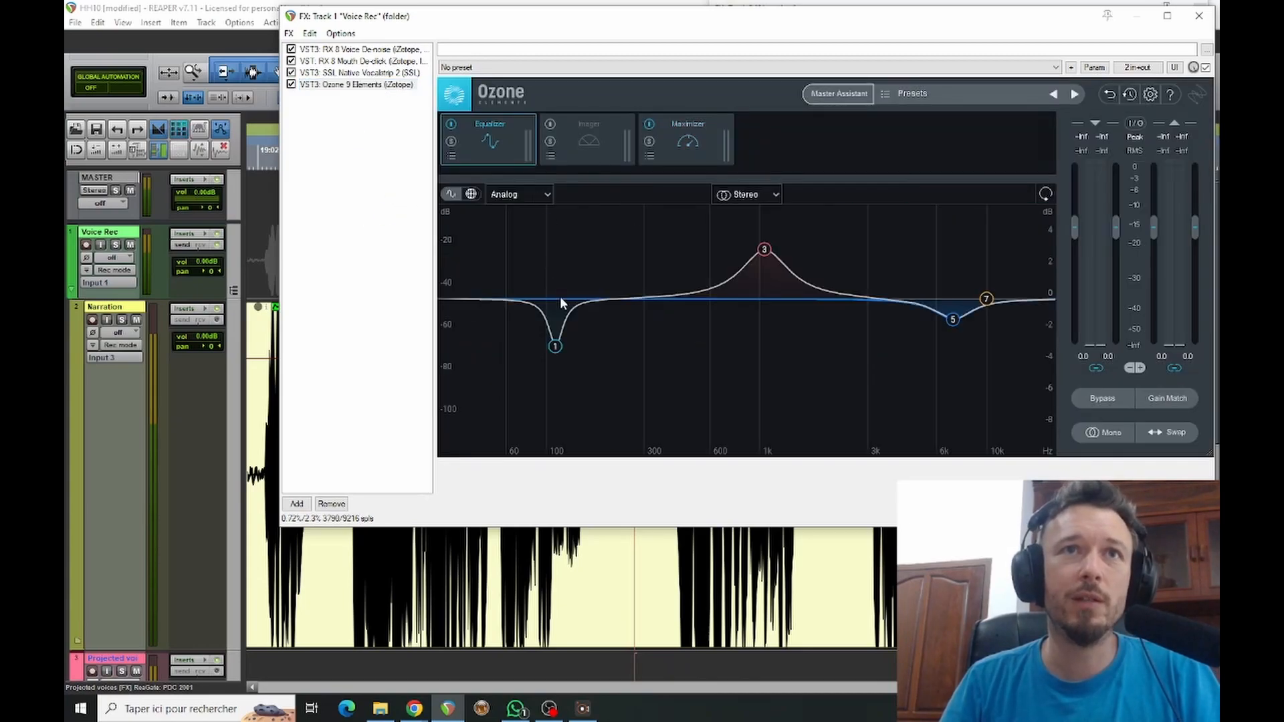
{"action": "left_click", "coordinate": [555, 347]}
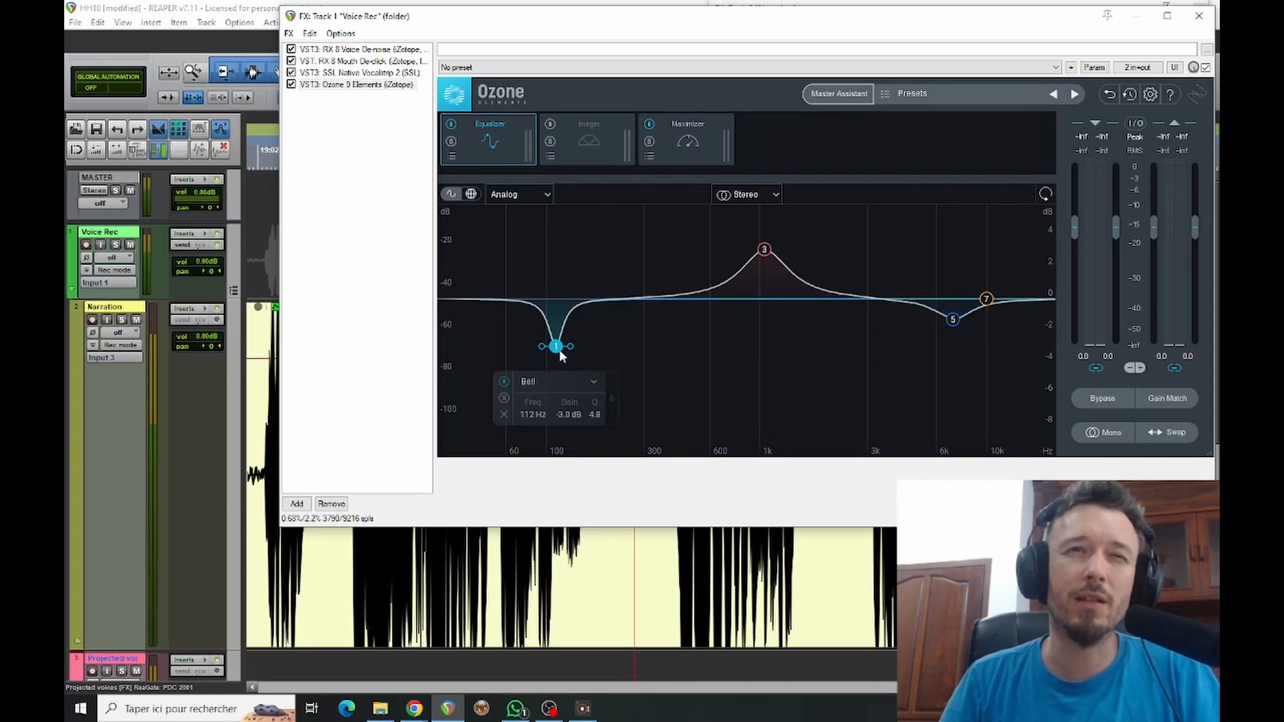
{"action": "left_click", "coordinate": [764, 251]}
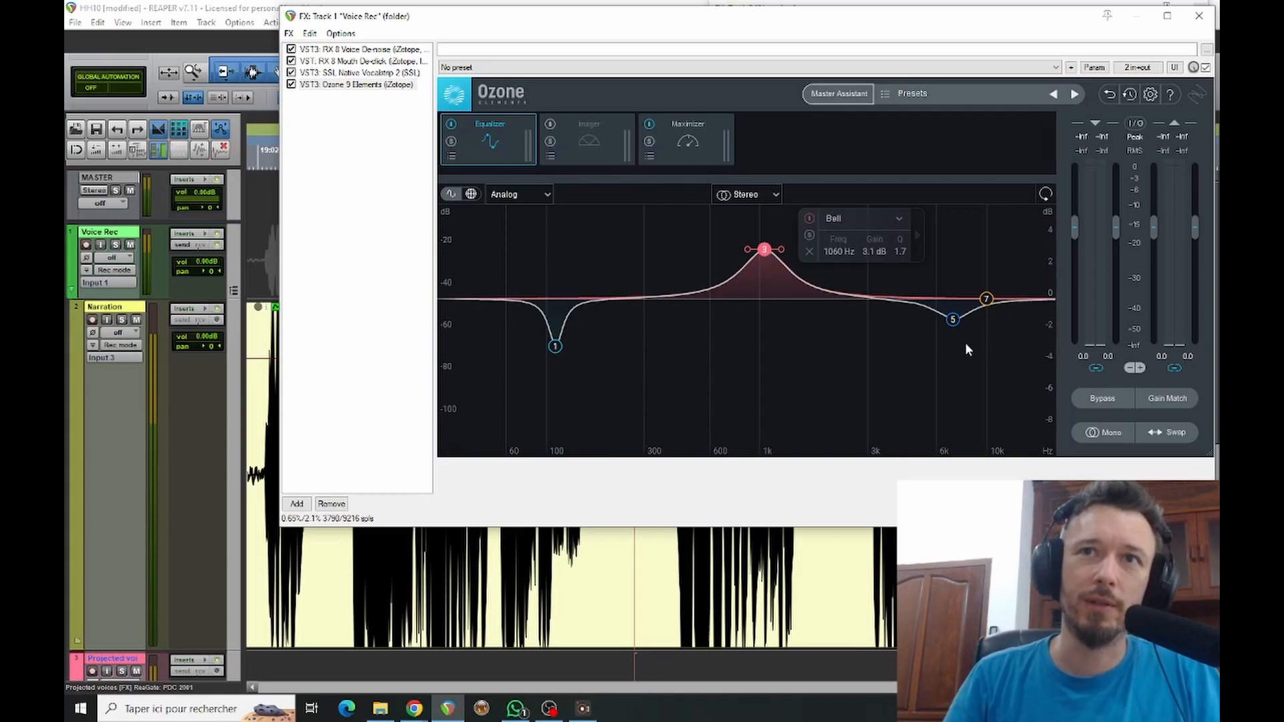
{"action": "left_click", "coordinate": [954, 322]}
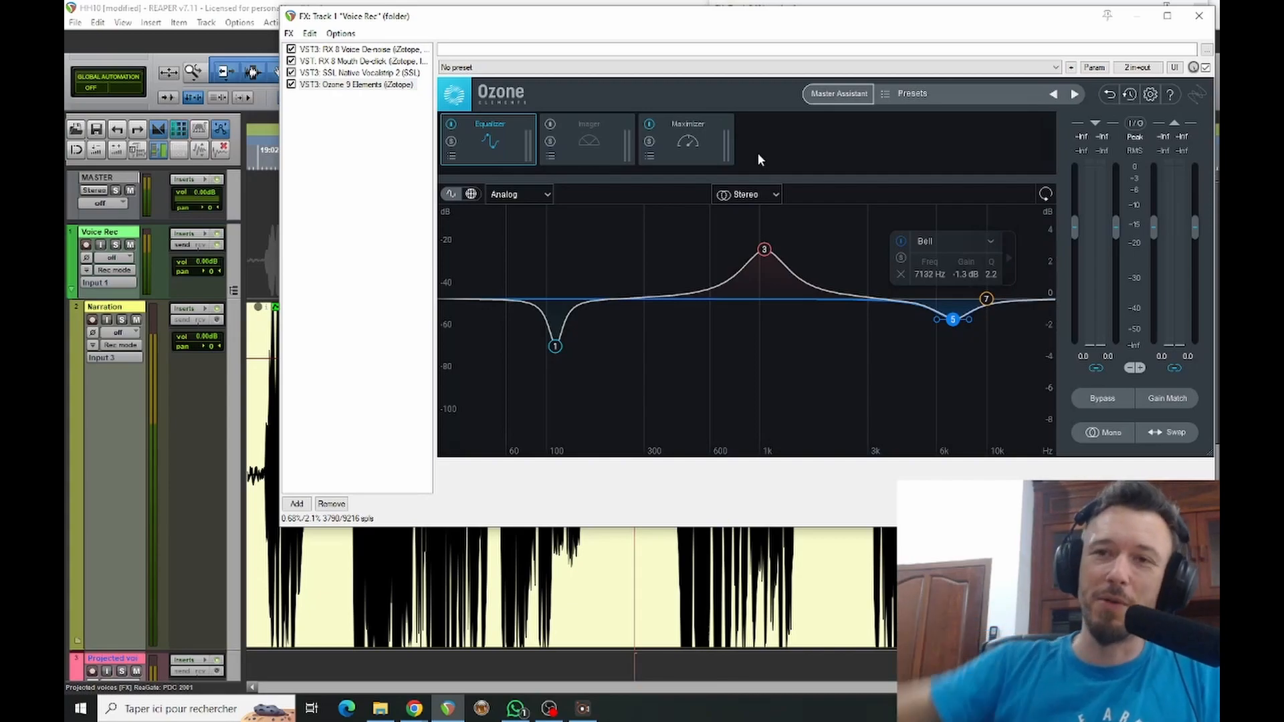
{"action": "left_click", "coordinate": [711, 144]}
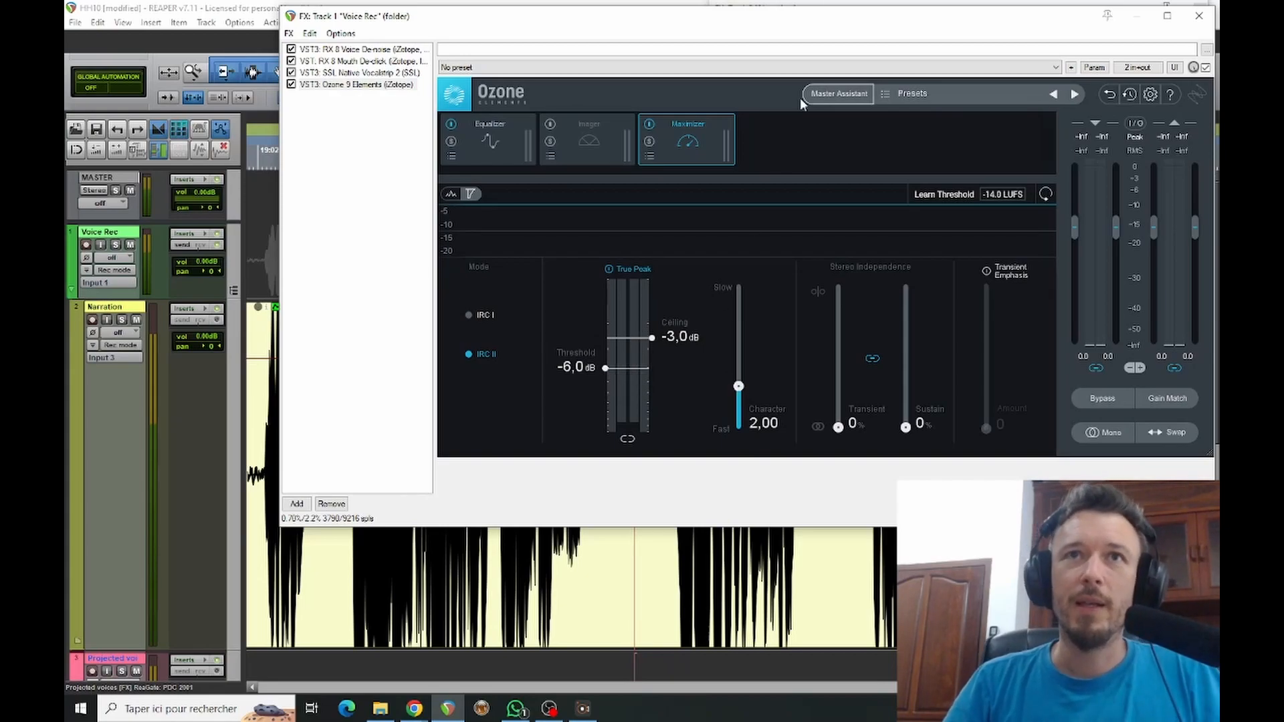
{"action": "left_click", "coordinate": [1204, 23]}
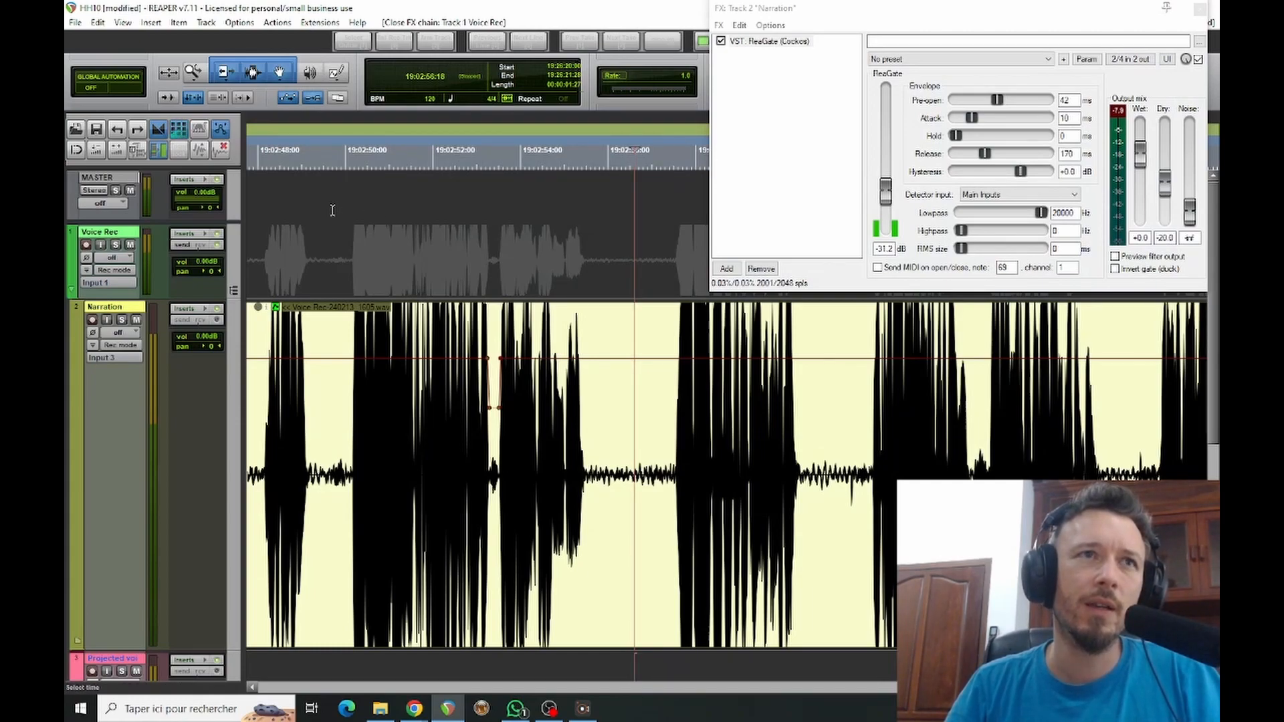
Check the Master track's Loudness Meter, then close it and the Narration track's ReaGate window.
{"action": "left_click", "coordinate": [188, 185]}
{"action": "left_click_drag", "start_coordinate": [901, 84], "coordinate": [499, 61]}
{"action": "left_click_drag", "start_coordinate": [482, 33], "coordinate": [437, 20]}
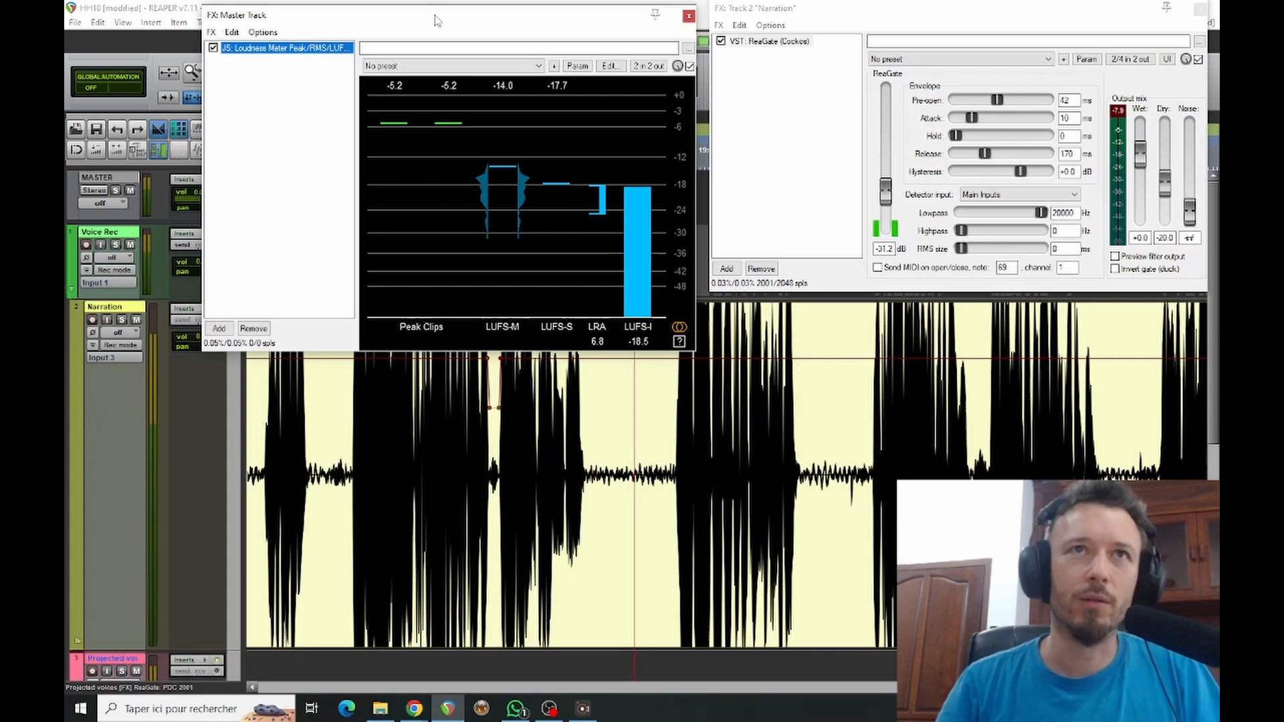
{"action": "left_click", "coordinate": [689, 15]}
{"action": "left_click_drag", "start_coordinate": [955, 15], "coordinate": [745, 22]}
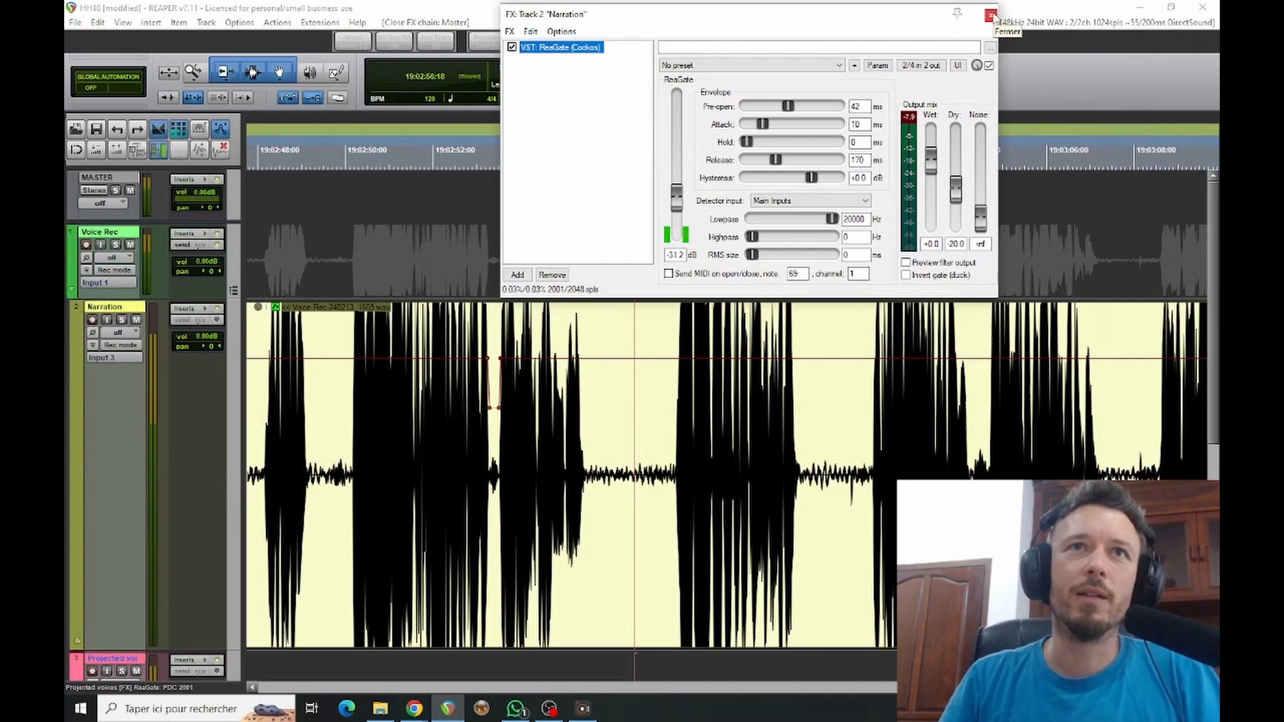
{"action": "left_click", "coordinate": [990, 15]}
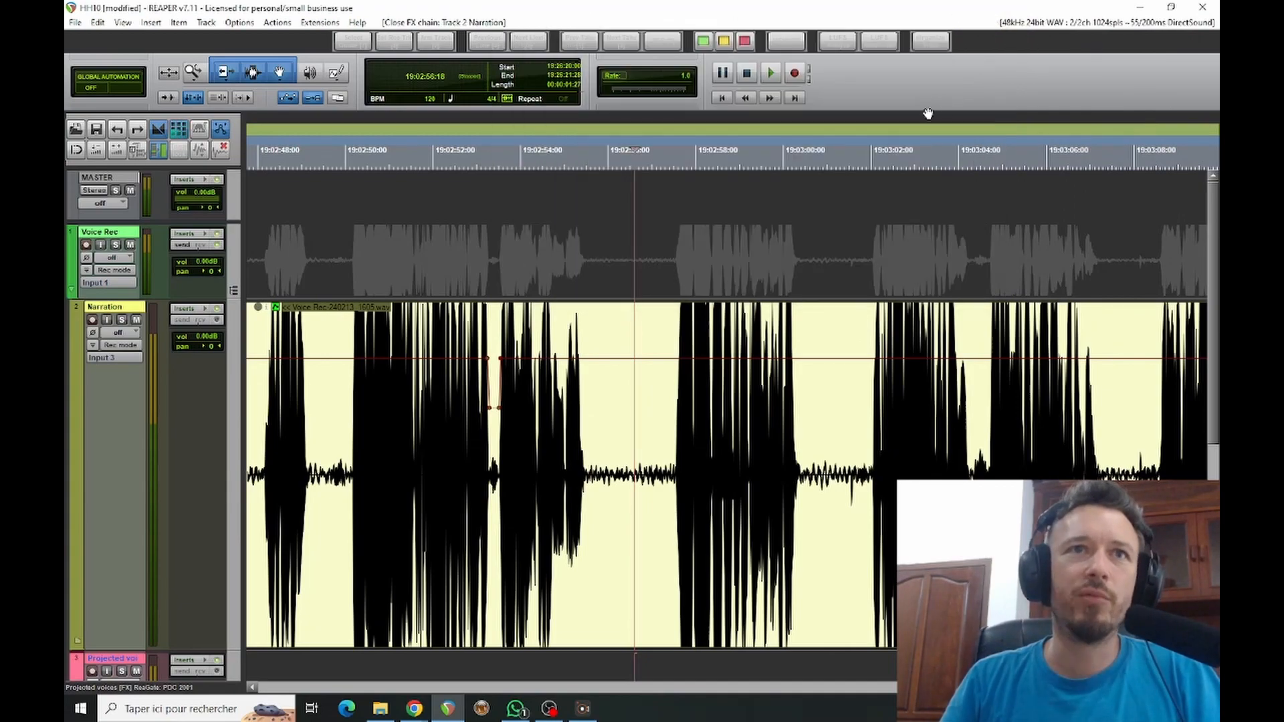
Look through the narration timeline up to its end and locate the low-level passage around 19:18:35.
{"action": "left_click", "coordinate": [638, 261]}
{"action": "scroll", "coordinate": [706, 261], "scroll_direction": "down", "scroll_amount": 8}
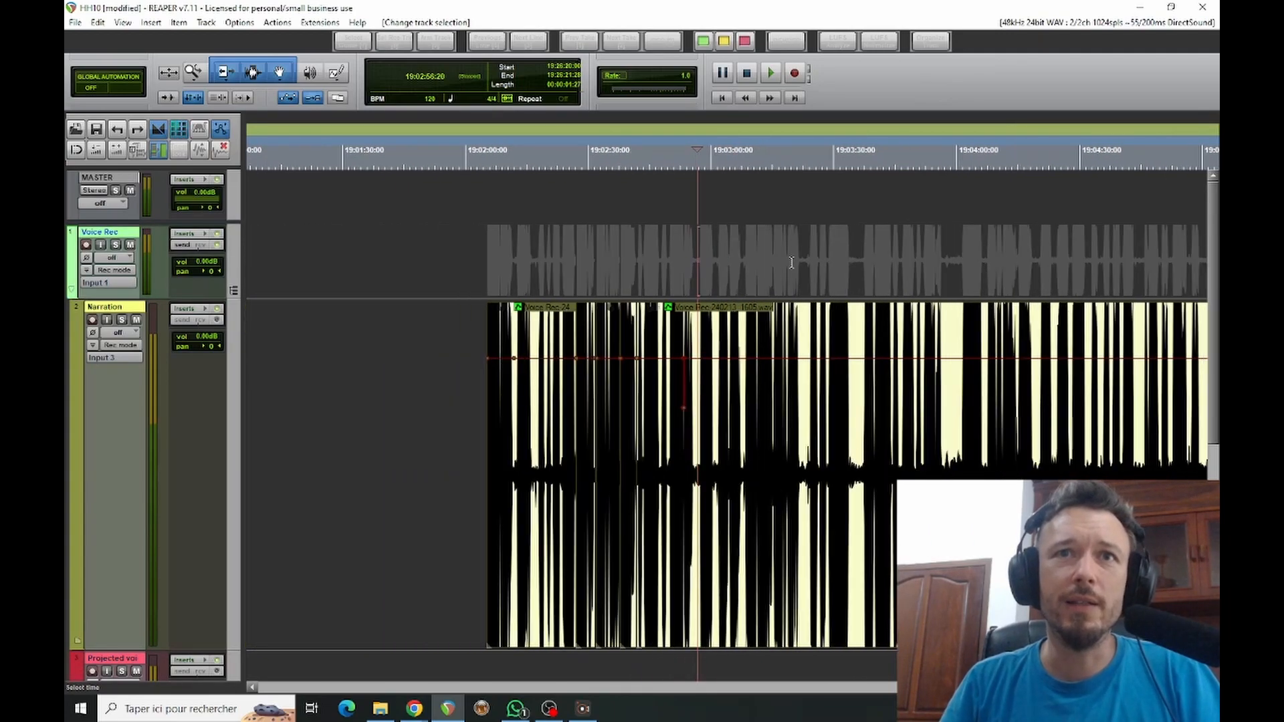
{"action": "scroll", "coordinate": [791, 263], "scroll_direction": "down", "scroll_amount": 1}
{"action": "scroll", "coordinate": [859, 288], "scroll_direction": "down", "scroll_amount": 6}
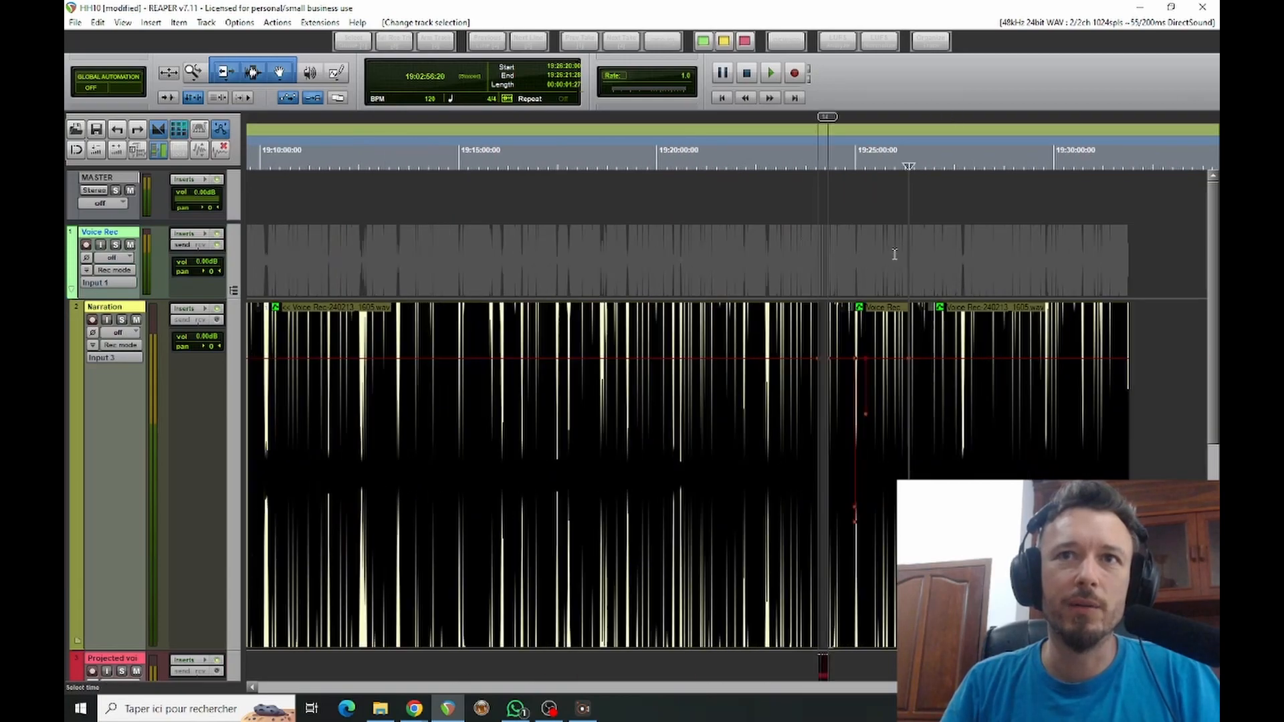
{"action": "scroll", "coordinate": [869, 259], "scroll_direction": "down", "scroll_amount": 2}
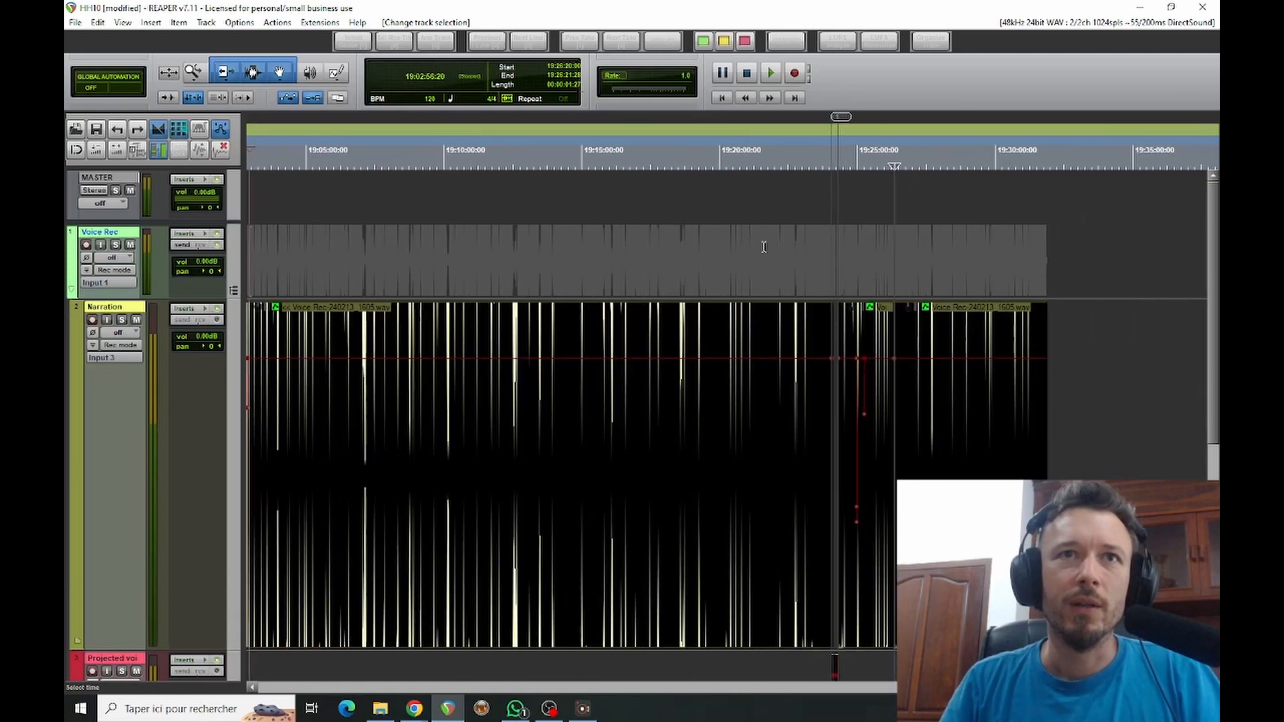
{"action": "scroll", "coordinate": [725, 245], "scroll_direction": "up", "scroll_amount": 10}
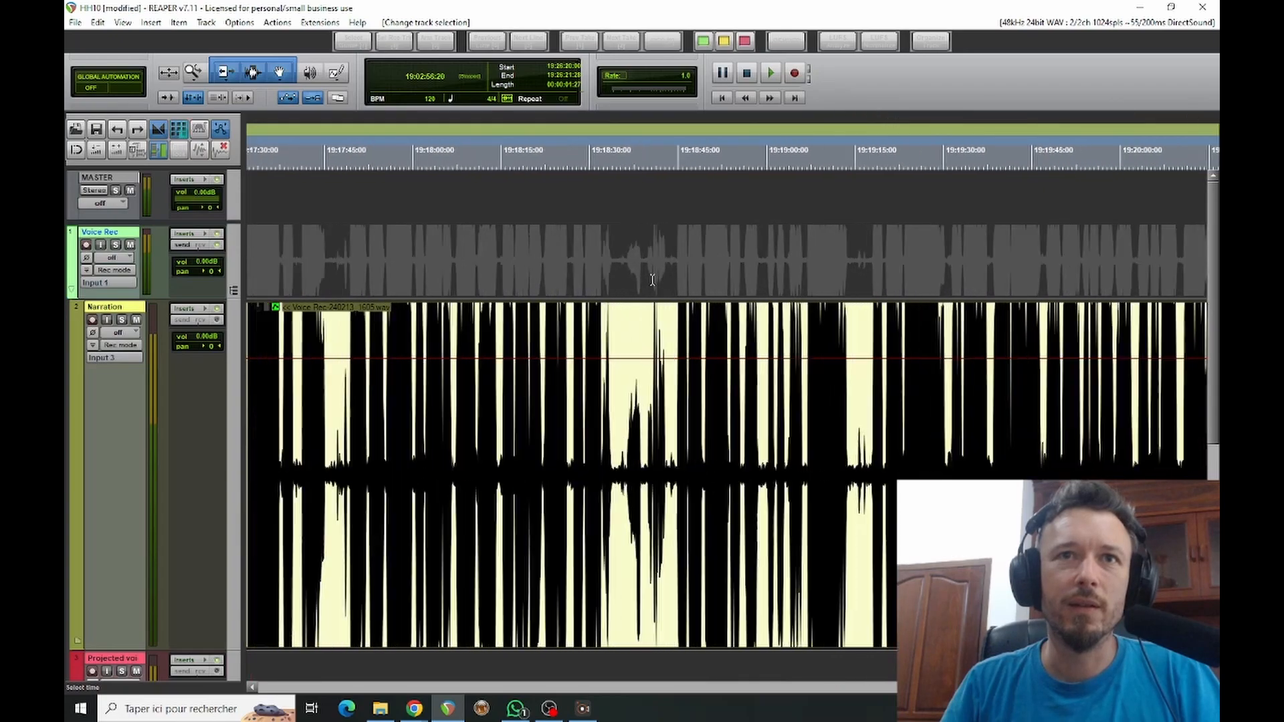
{"action": "scroll", "coordinate": [652, 281], "scroll_direction": "down", "scroll_amount": 5}
{"action": "scroll", "coordinate": [662, 235], "scroll_direction": "down", "scroll_amount": 2}
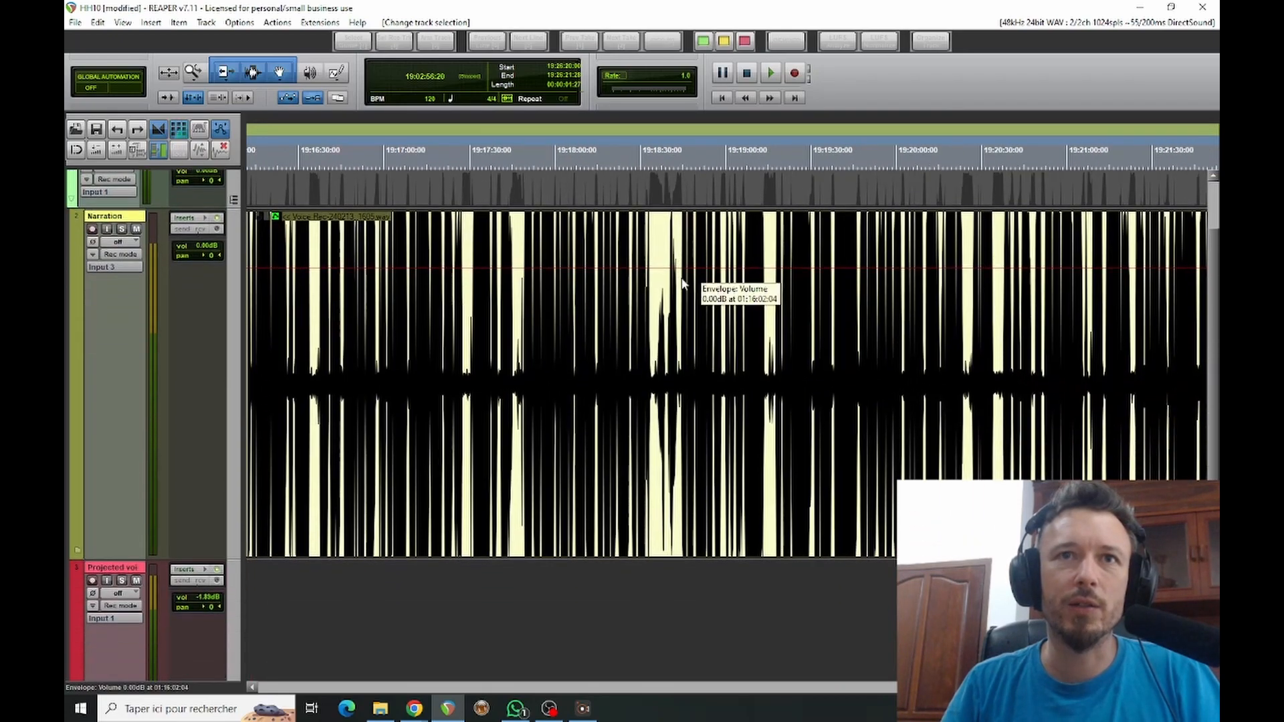
Make a time selection from about 19:18:36 to 19:18:44 over the low-level passage and select the Narration item there.
{"action": "left_click", "coordinate": [665, 191]}
{"action": "scroll", "coordinate": [666, 190], "scroll_direction": "down", "scroll_amount": 1}
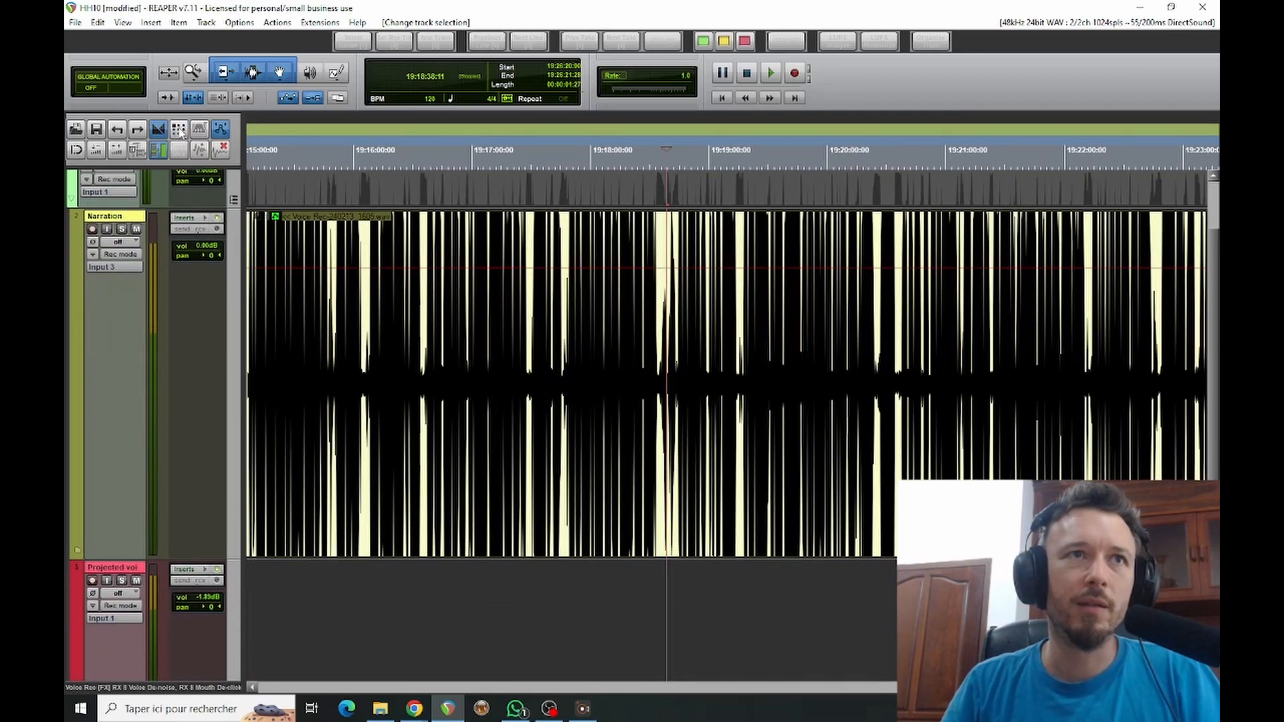
{"action": "scroll", "coordinate": [669, 241], "scroll_direction": "up", "scroll_amount": 6}
{"action": "left_click_drag", "start_coordinate": [650, 238], "coordinate": [742, 264]}
{"action": "left_click", "coordinate": [705, 351]}
{"action": "scroll", "coordinate": [764, 421], "scroll_direction": "down", "scroll_amount": 4}
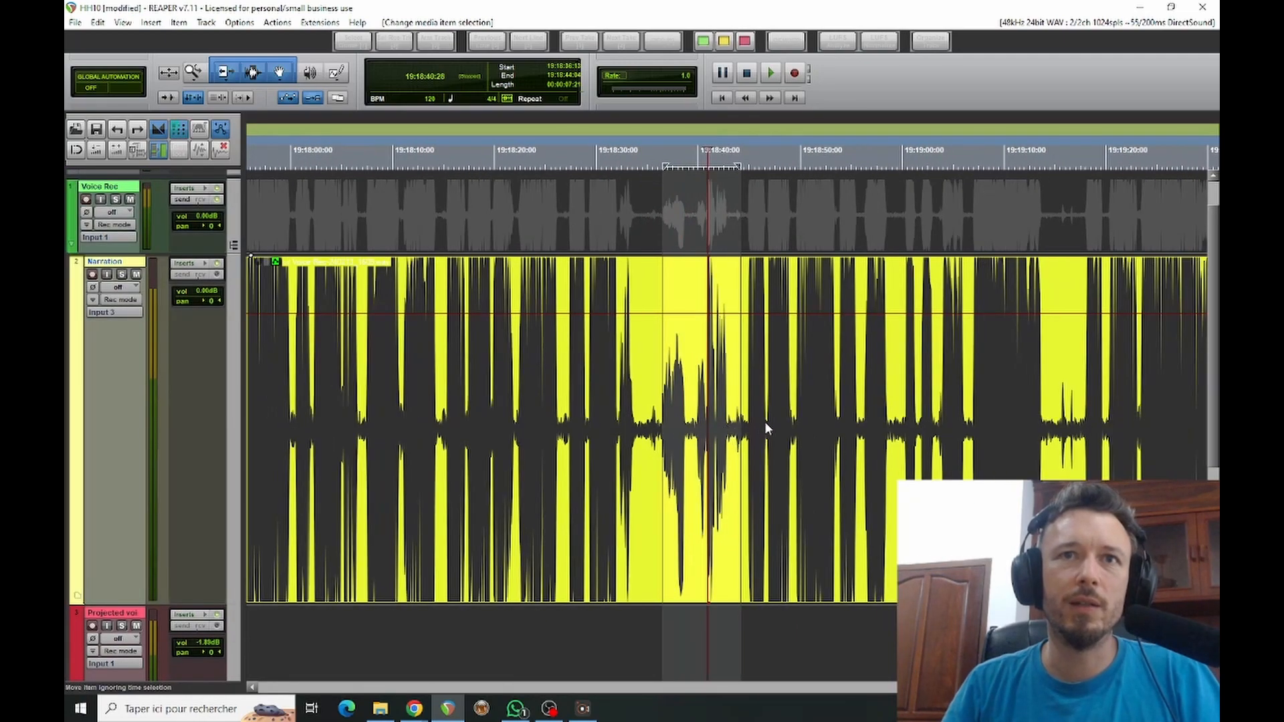
Try cutting the selected passage from about 19:18:36 to 19:18:44 out of the narration, and undo the cut each time.
{"action": "scroll", "coordinate": [769, 435], "scroll_direction": "down", "scroll_amount": 4}
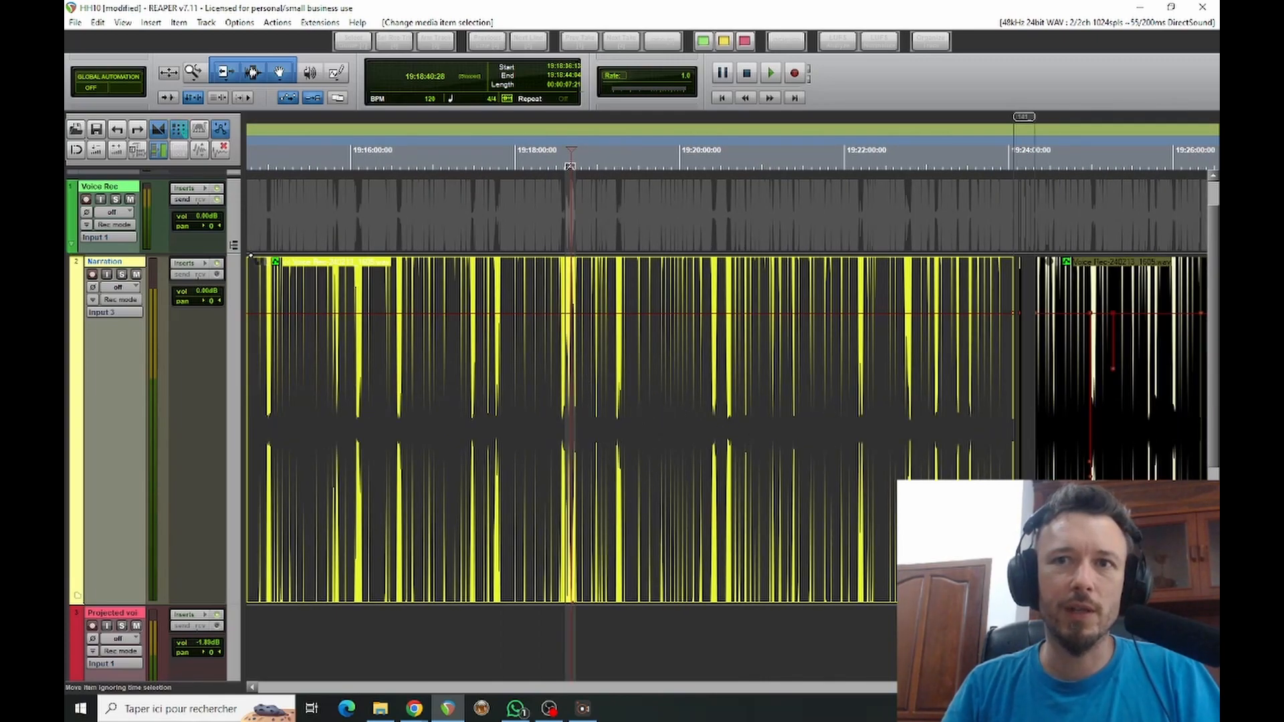
{"action": "key", "text": "ctrl+x"}
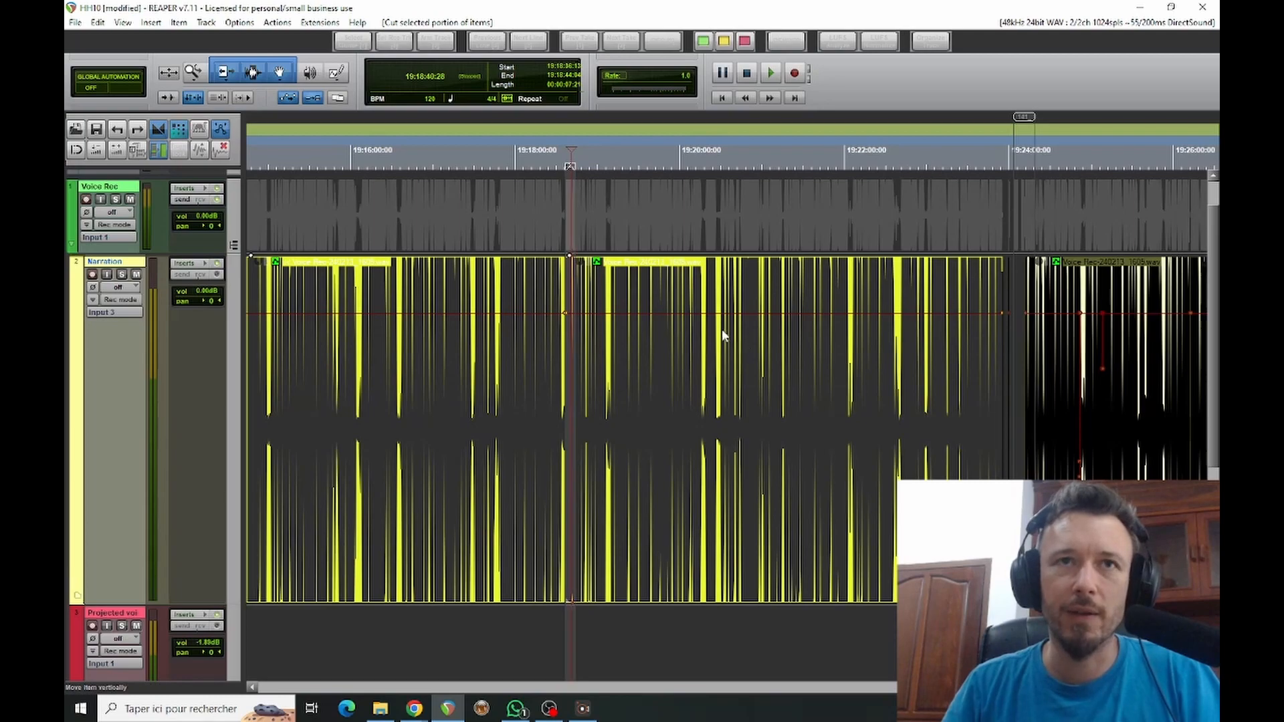
{"action": "key", "text": "ctrl+z"}
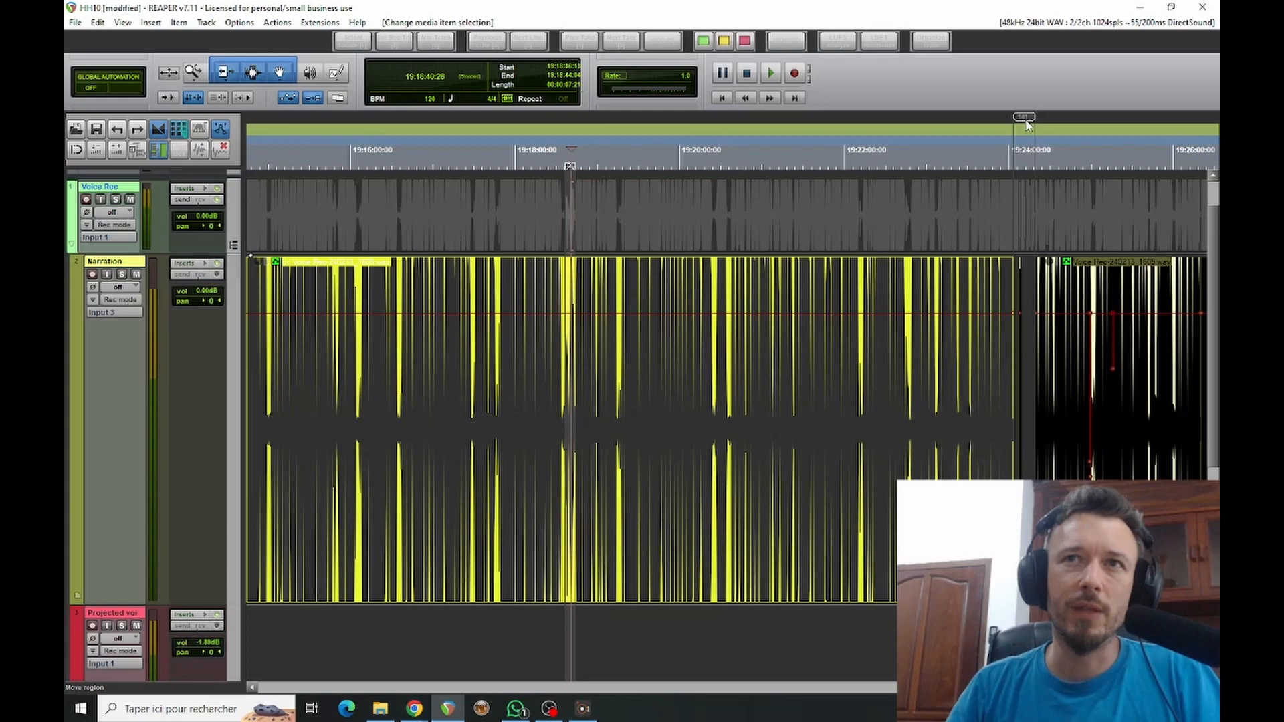
{"action": "left_click", "coordinate": [591, 399]}
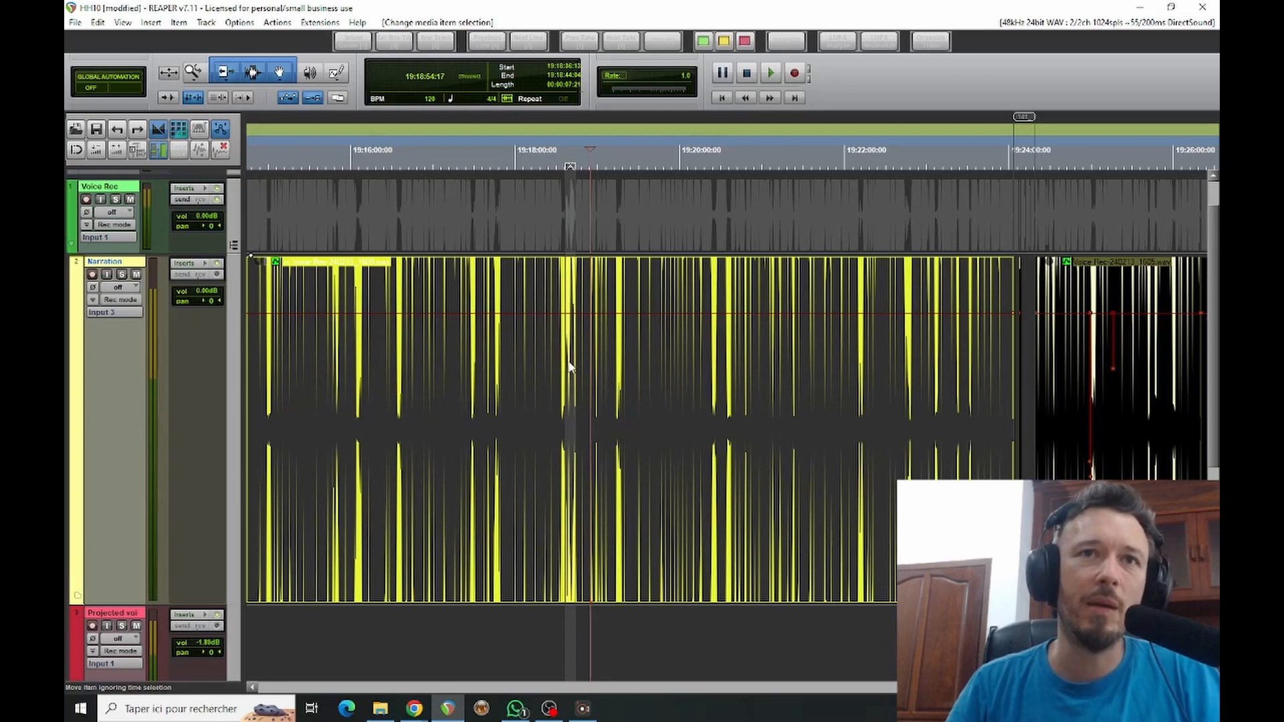
{"action": "left_click", "coordinate": [579, 384]}
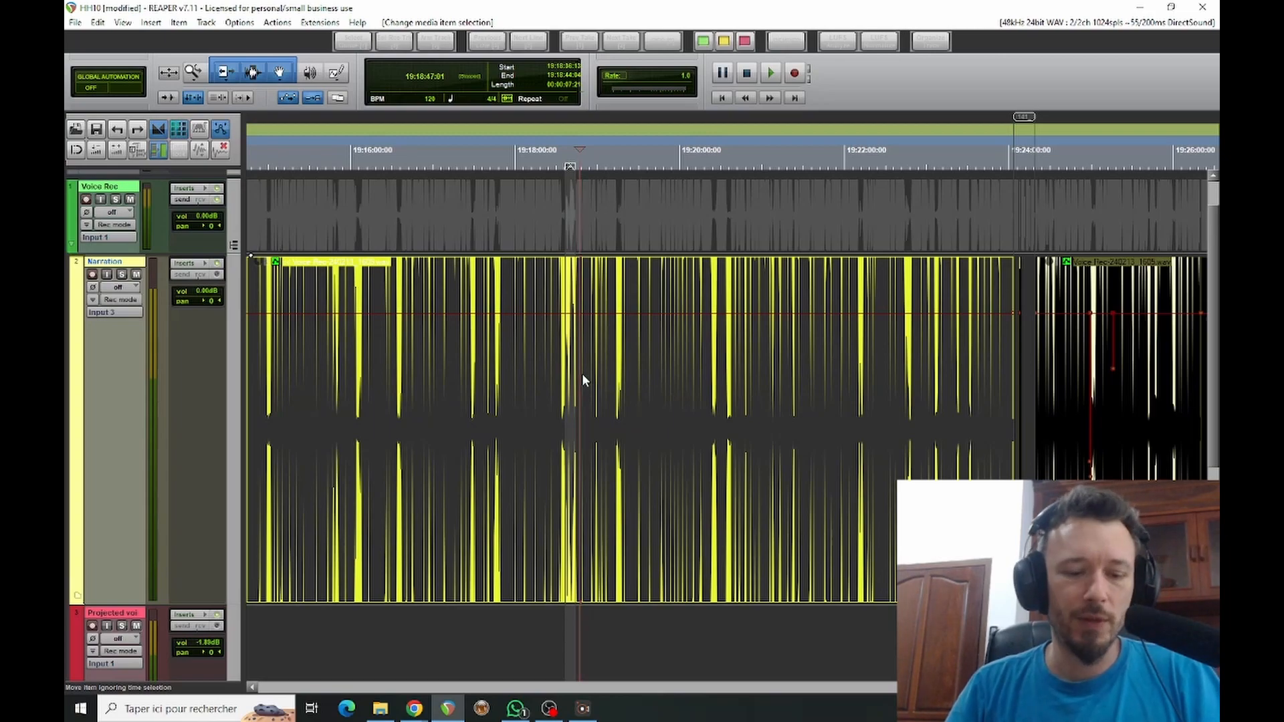
{"action": "key", "text": "ctrl+x"}
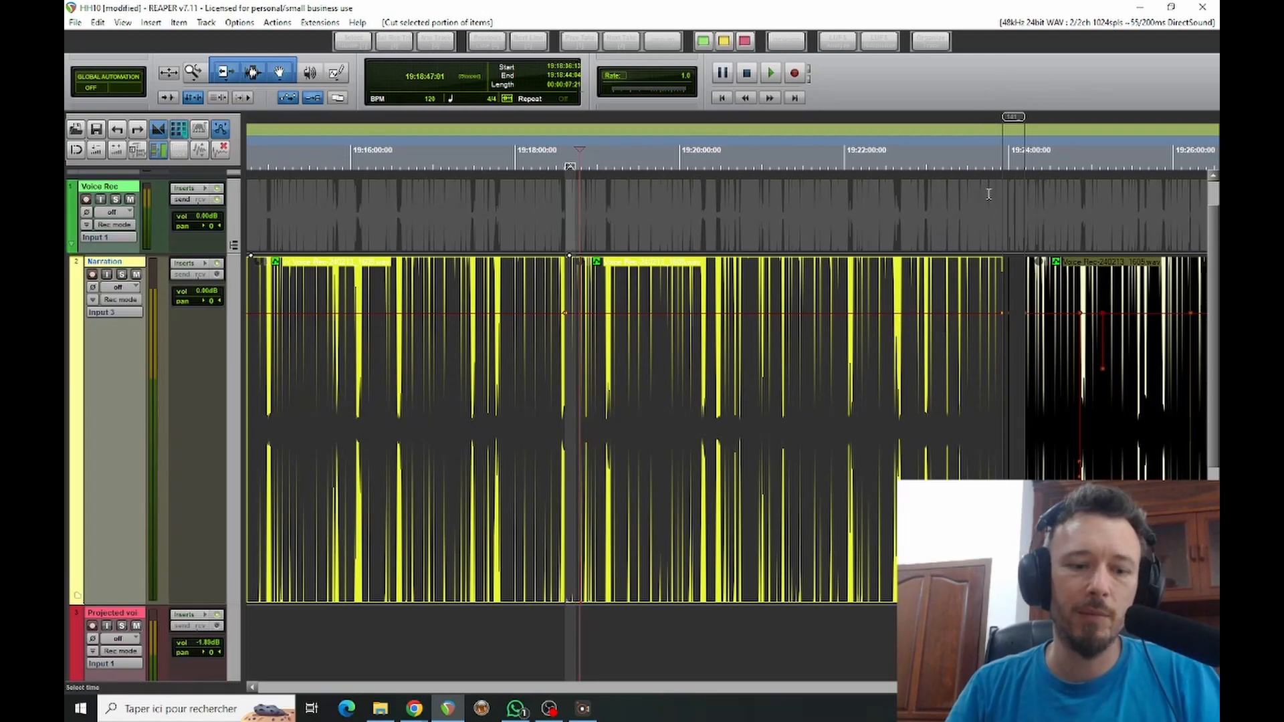
{"action": "left_click", "coordinate": [716, 284]}
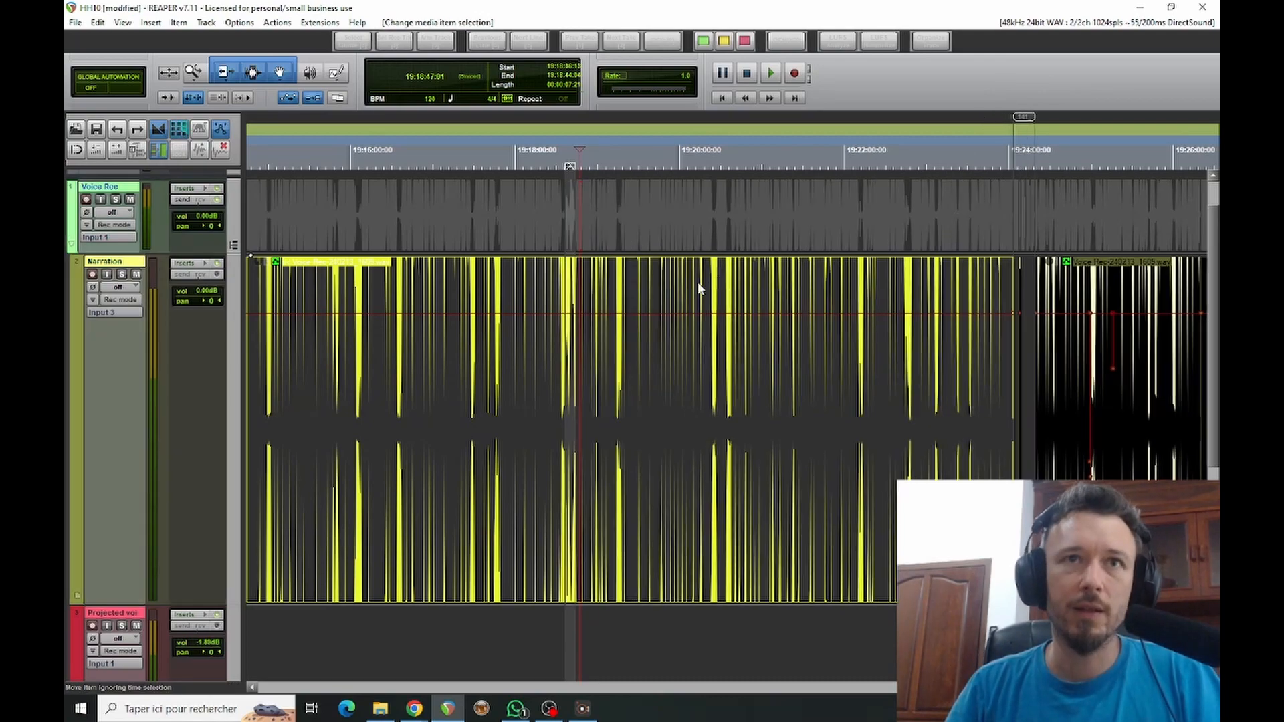
Cut the selected passage from about 19:18:36 to 19:18:44 out of the narration with the gap closed, and deselect the items.
{"action": "key", "text": "ctrl+x"}
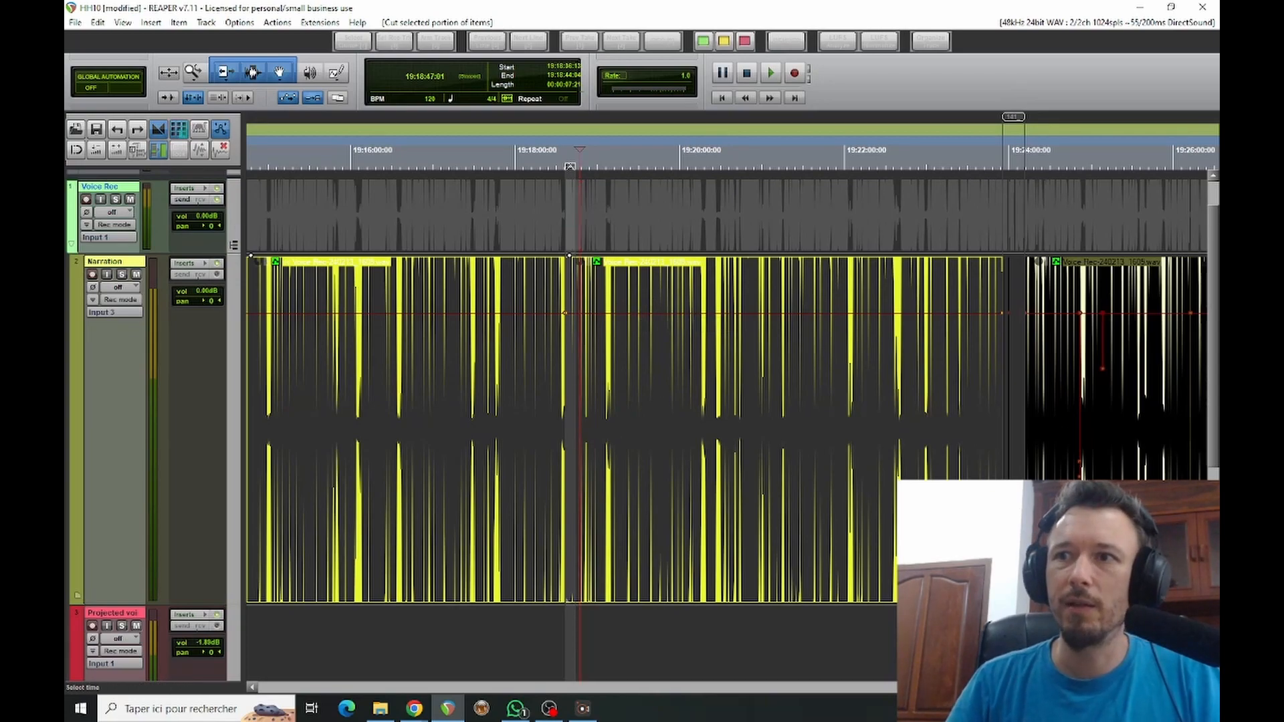
{"action": "key", "text": "F10"}
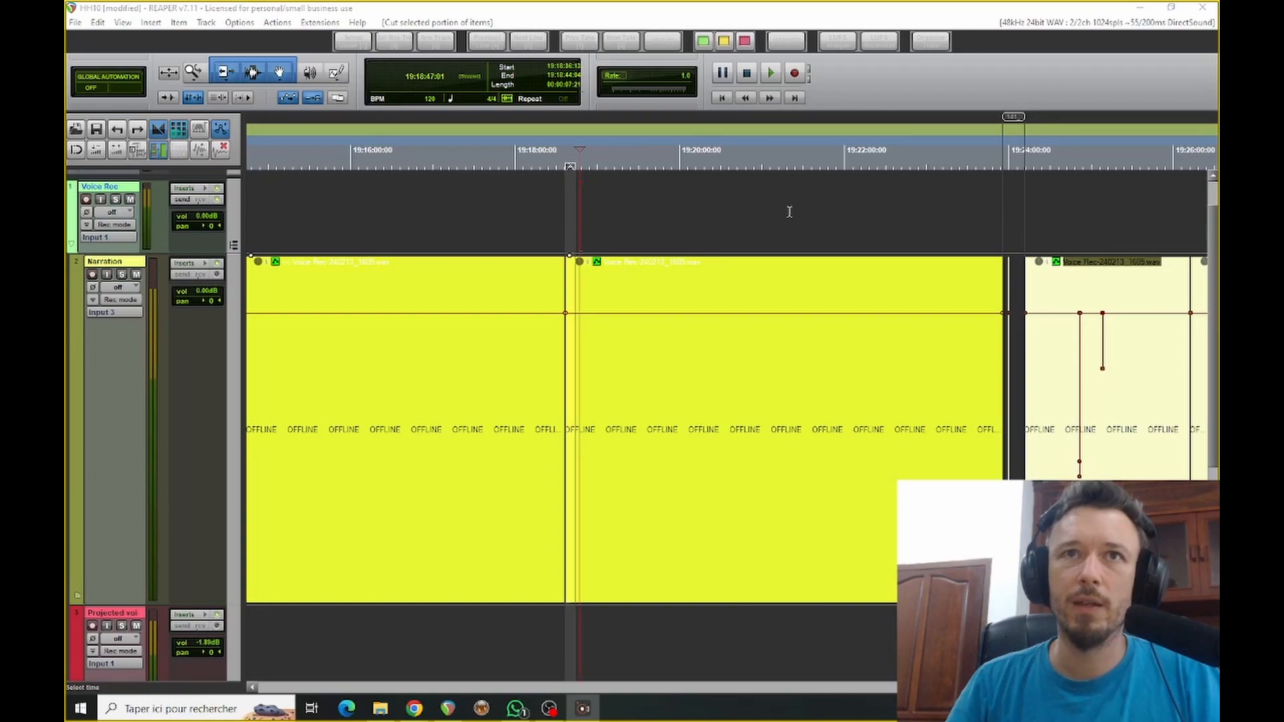
{"action": "left_click", "coordinate": [713, 202]}
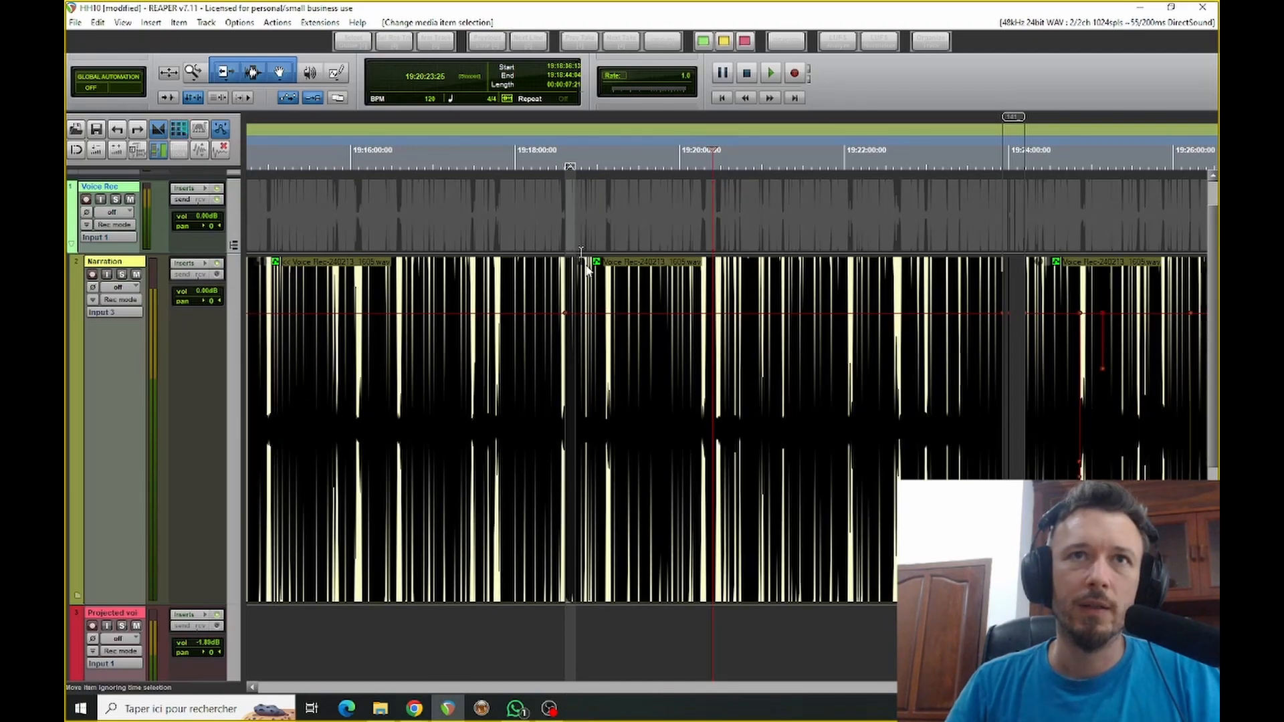
{"action": "left_click", "coordinate": [568, 188]}
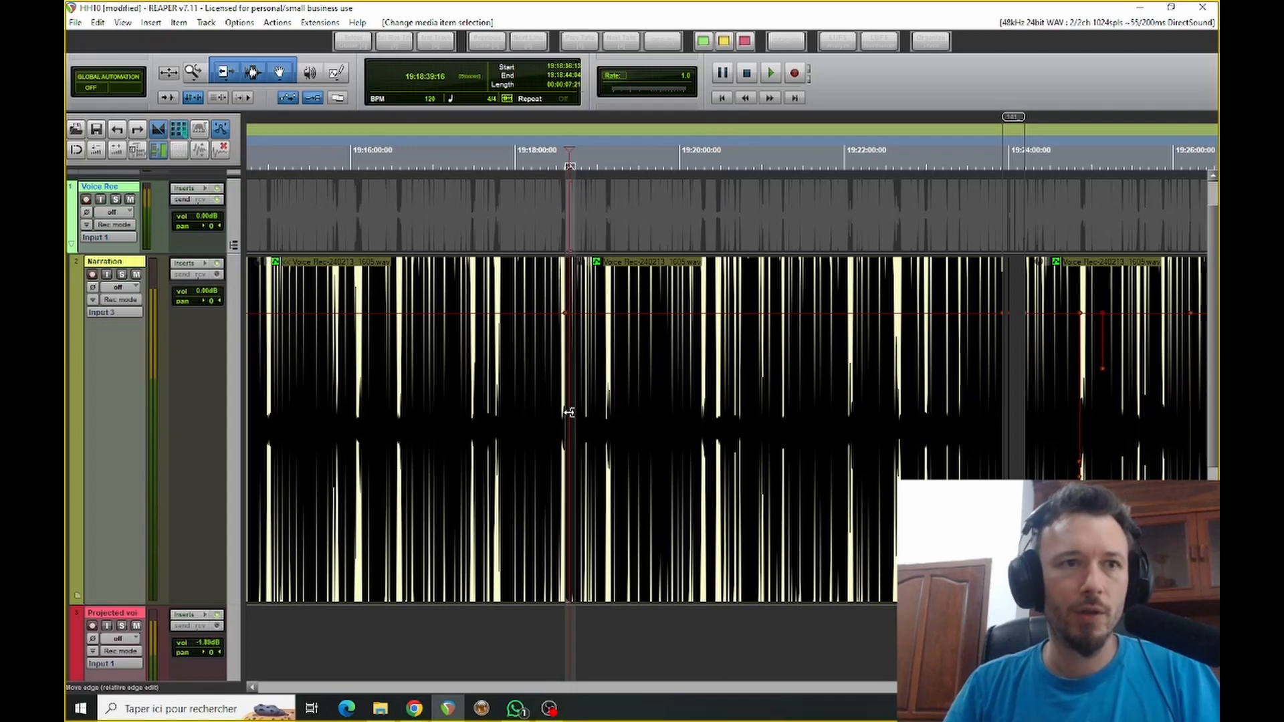
{"action": "key", "text": "ctrl+z"}
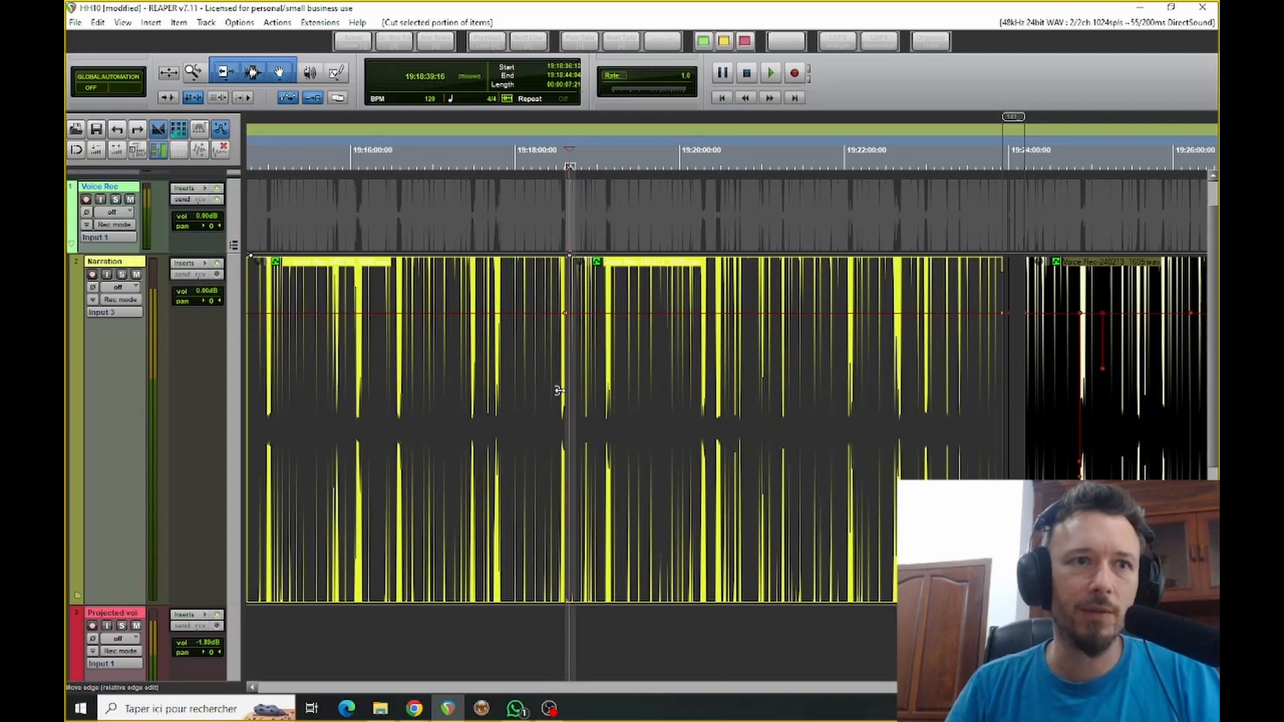
{"action": "left_click", "coordinate": [559, 624]}
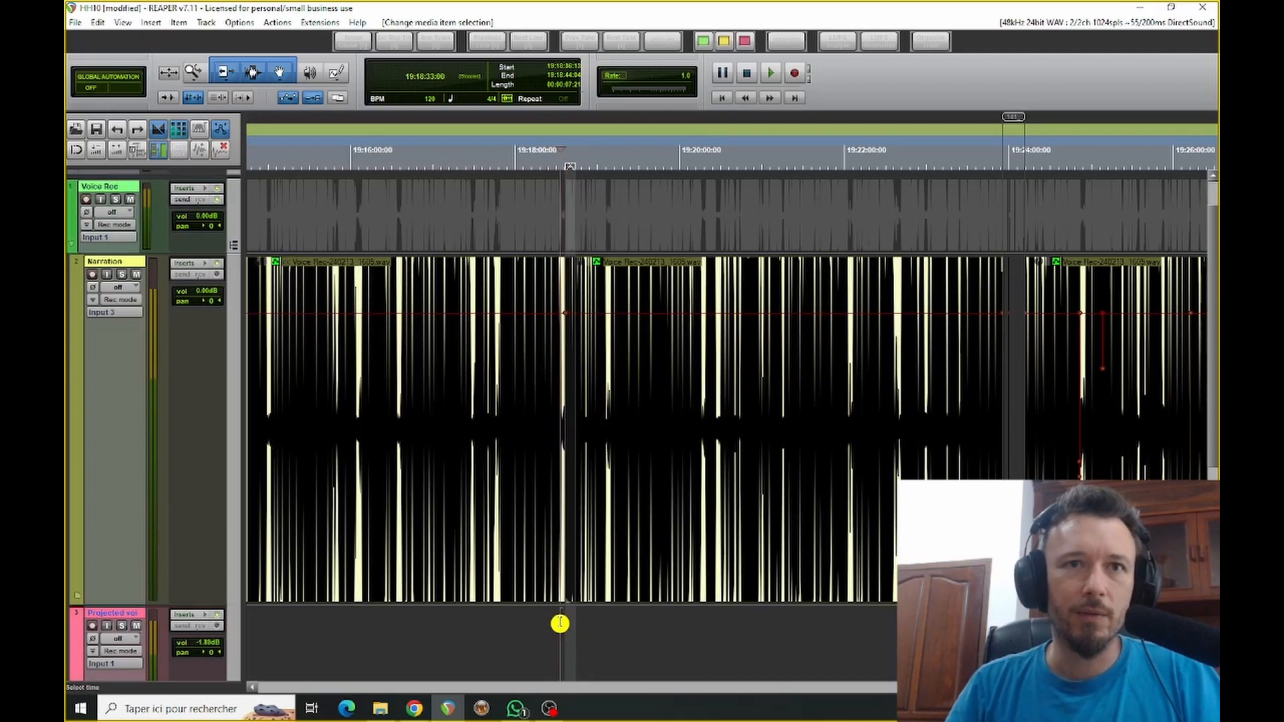
Make a time selection from about 19:18:34:04 to 19:18:36:25 over the pause at the join and cut it from the narration.
{"action": "scroll", "coordinate": [561, 468], "scroll_direction": "up", "scroll_amount": 10}
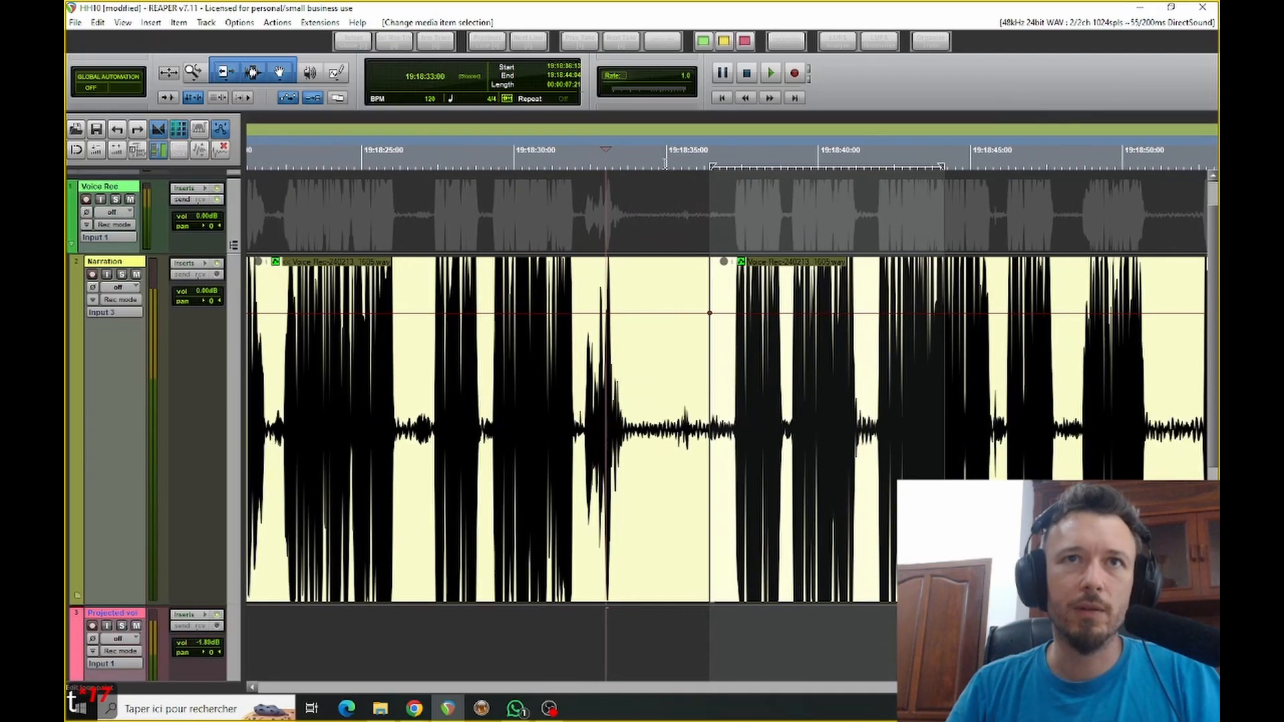
{"action": "left_click_drag", "start_coordinate": [639, 159], "coordinate": [722, 162]}
{"action": "scroll", "coordinate": [751, 428], "scroll_direction": "down", "scroll_amount": 3}
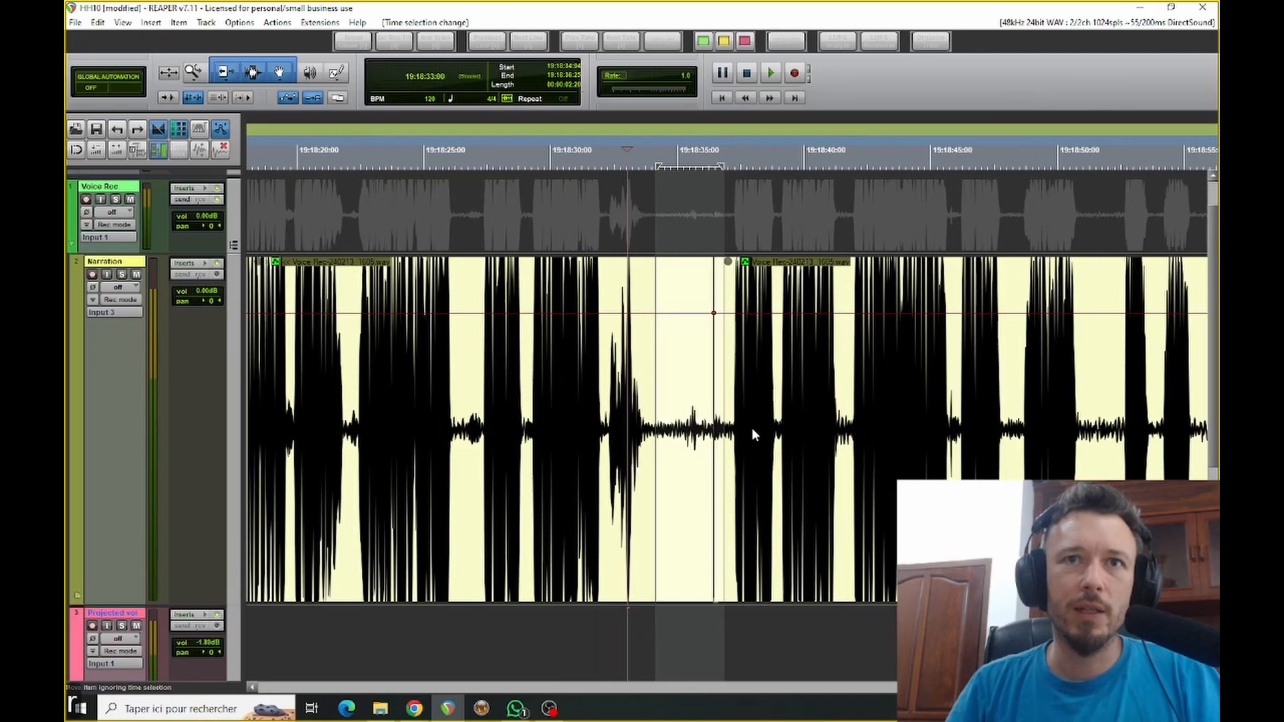
{"action": "left_click", "coordinate": [716, 424]}
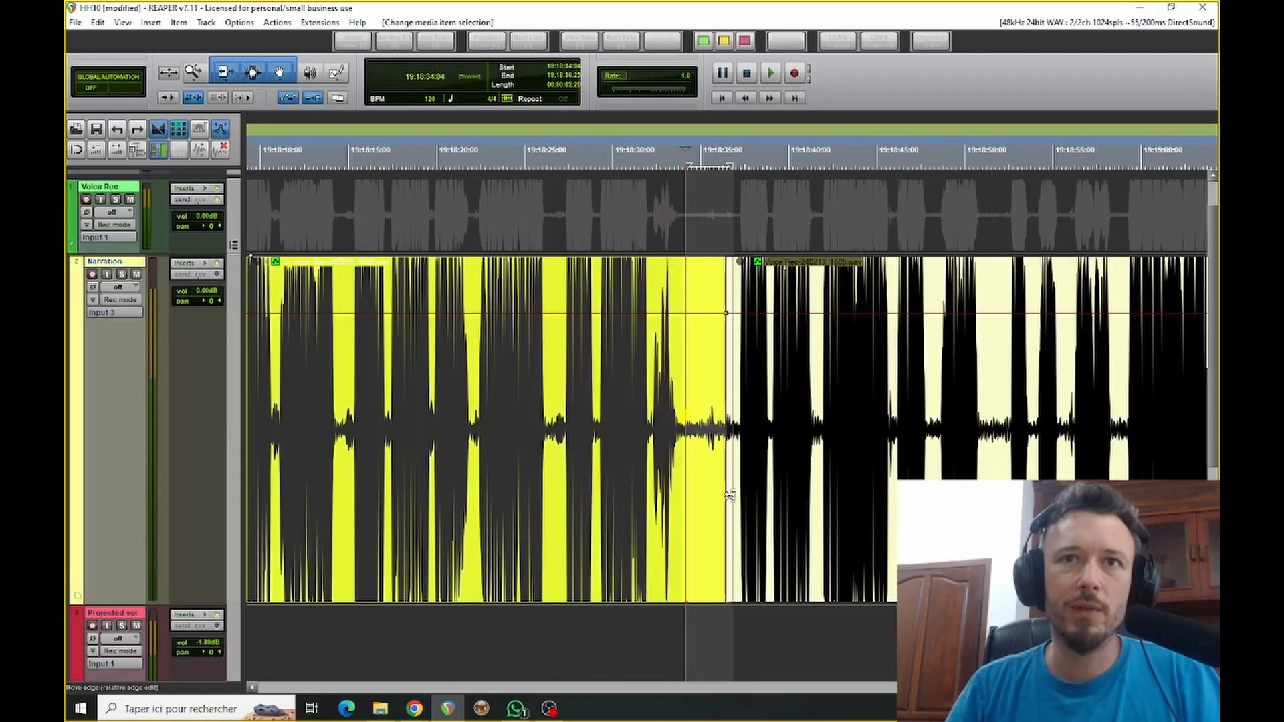
{"action": "key", "text": "ctrl+x"}
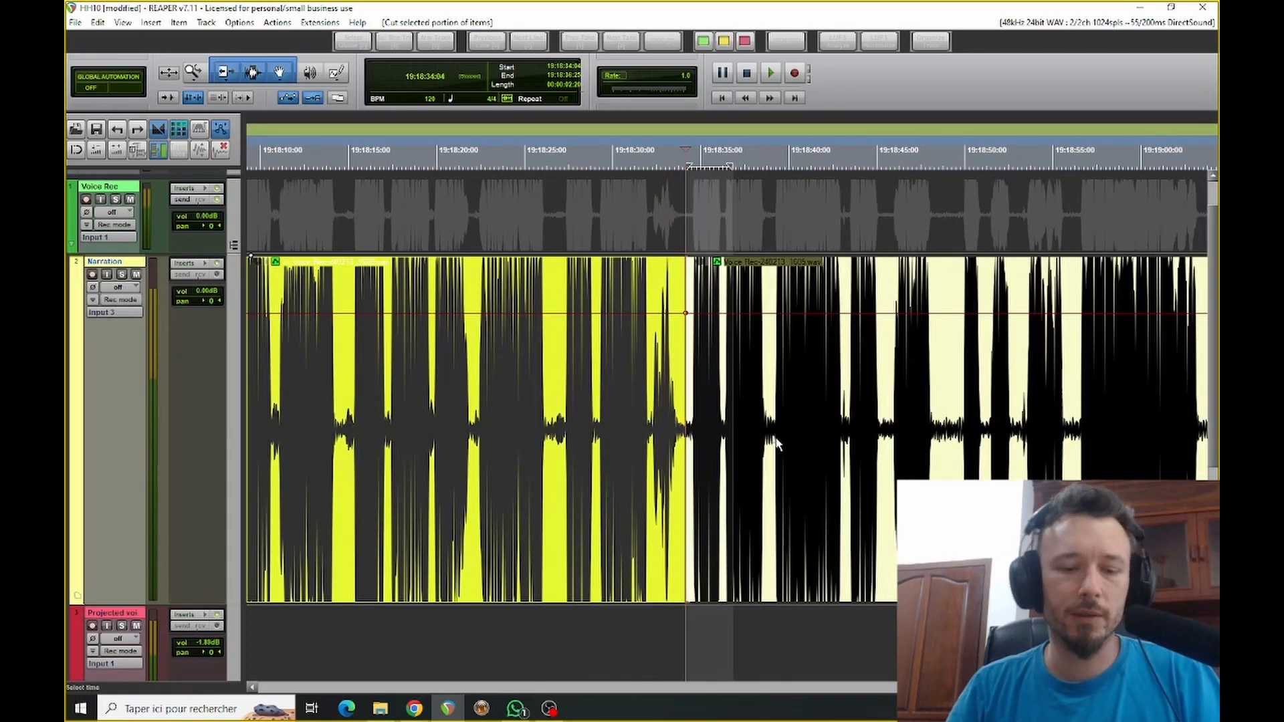
Examine the rest of the narration timeline beyond the cut, including the projected voice section near 19:24:00 and the region towards 19:31:00.
{"action": "scroll", "coordinate": [776, 443], "scroll_direction": "down", "scroll_amount": 2}
{"action": "scroll", "coordinate": [775, 444], "scroll_direction": "down", "scroll_amount": 8}
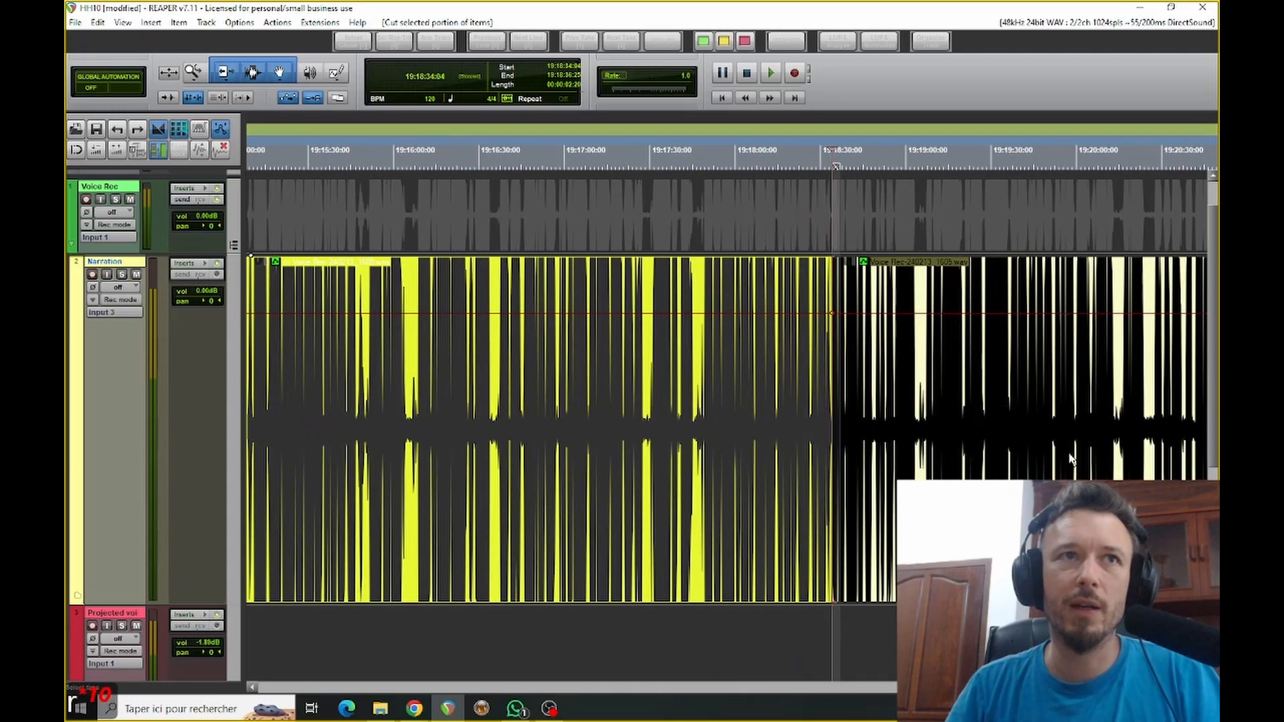
{"action": "scroll", "coordinate": [1072, 456], "scroll_direction": "right", "scroll_amount": 5}
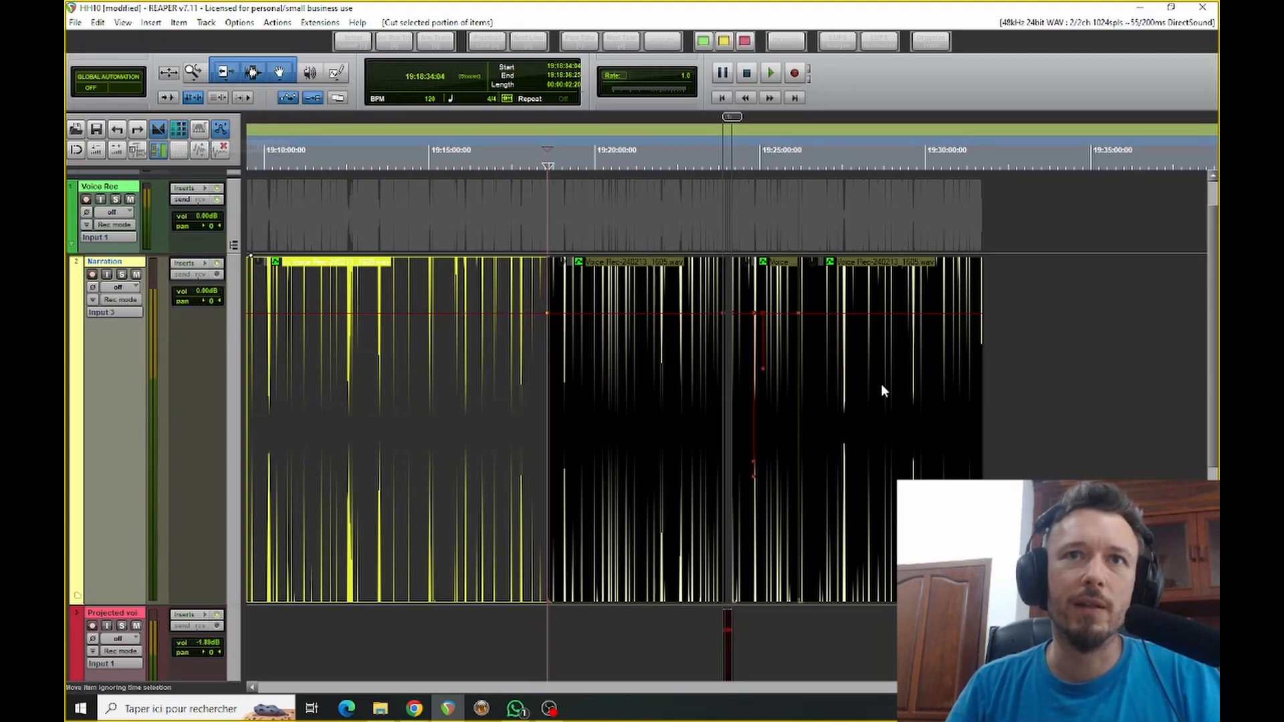
{"action": "scroll", "coordinate": [809, 348], "scroll_direction": "up", "scroll_amount": 1}
{"action": "scroll", "coordinate": [731, 308], "scroll_direction": "up", "scroll_amount": 8}
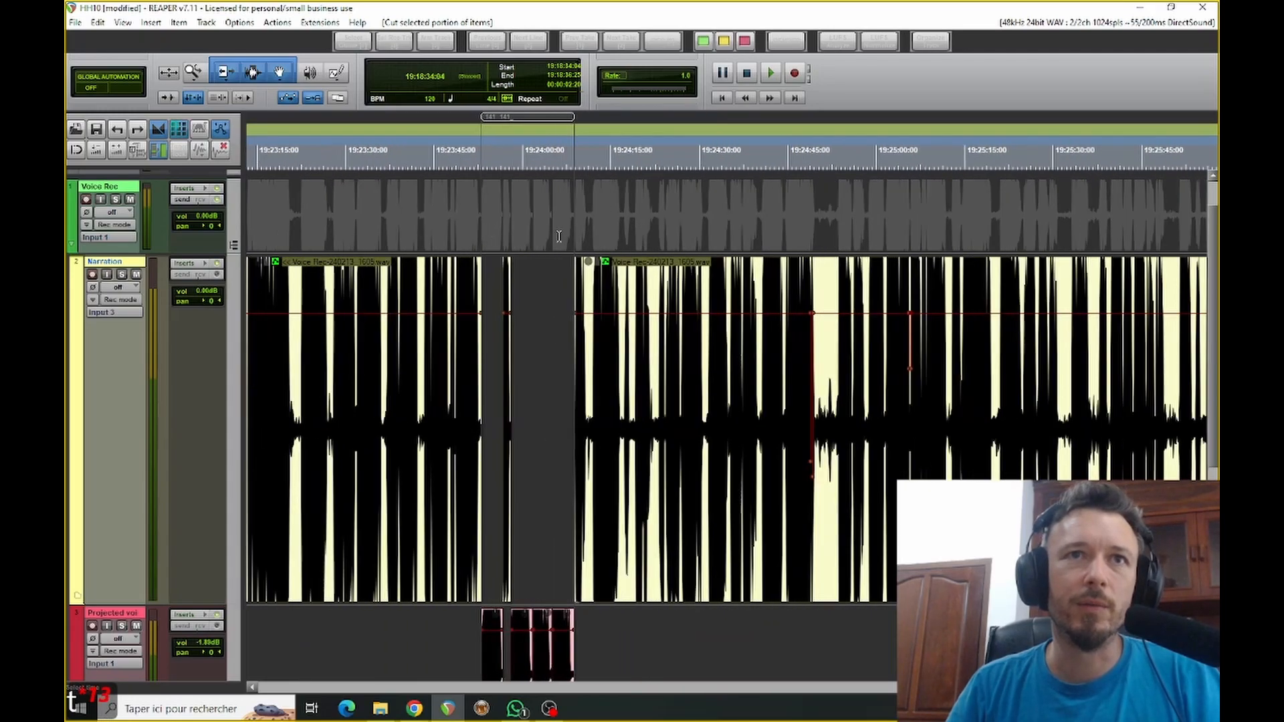
{"action": "scroll", "coordinate": [560, 172], "scroll_direction": "down", "scroll_amount": 2}
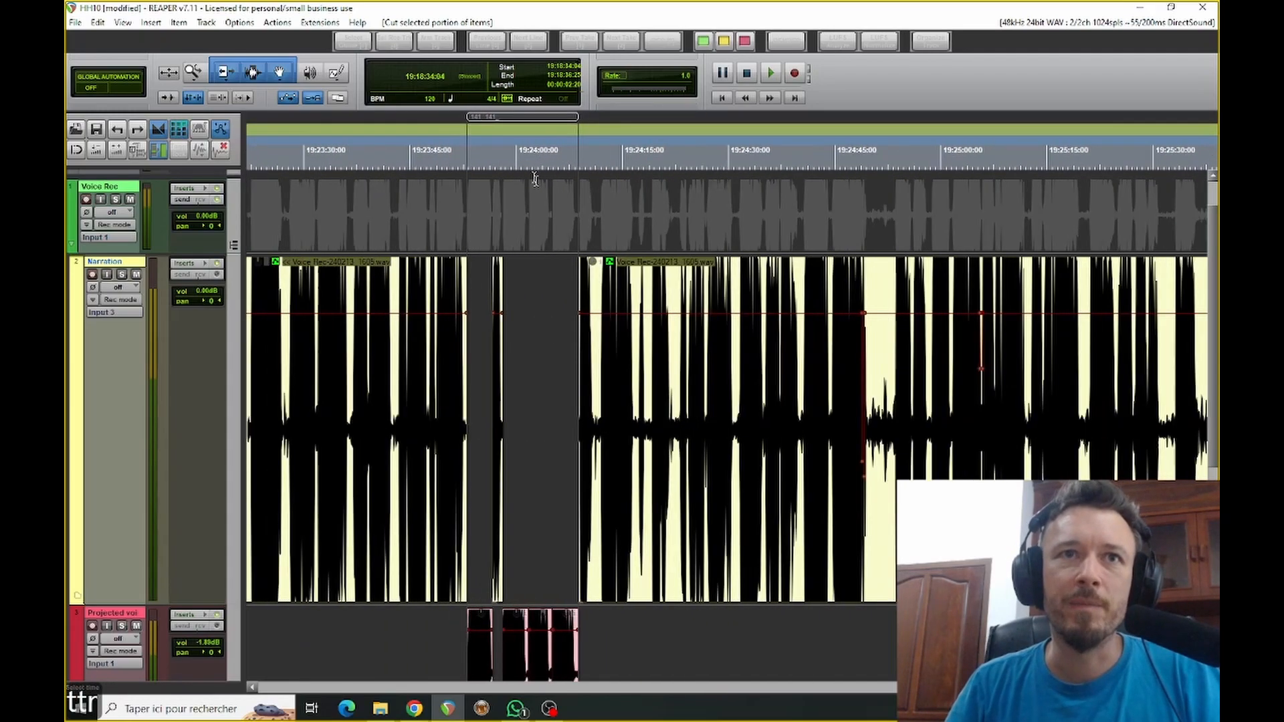
{"action": "scroll", "coordinate": [716, 365], "scroll_direction": "up", "scroll_amount": 1}
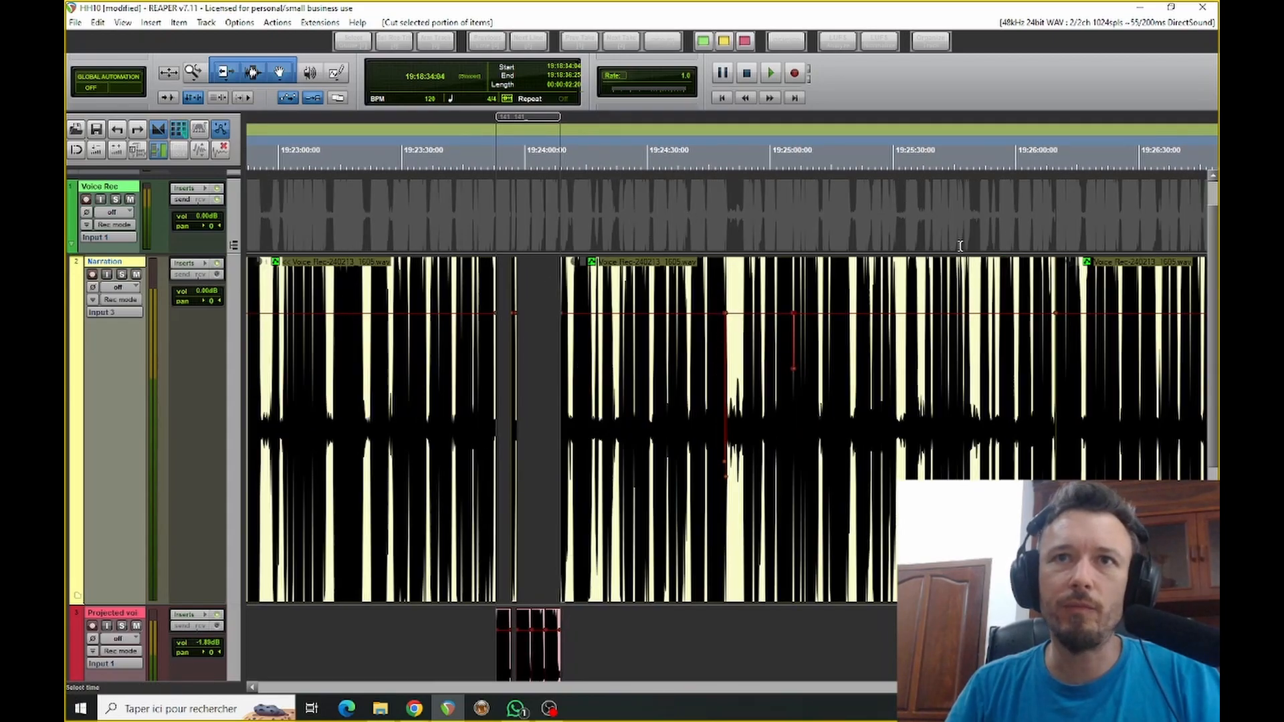
{"action": "scroll", "coordinate": [956, 245], "scroll_direction": "right", "scroll_amount": 6}
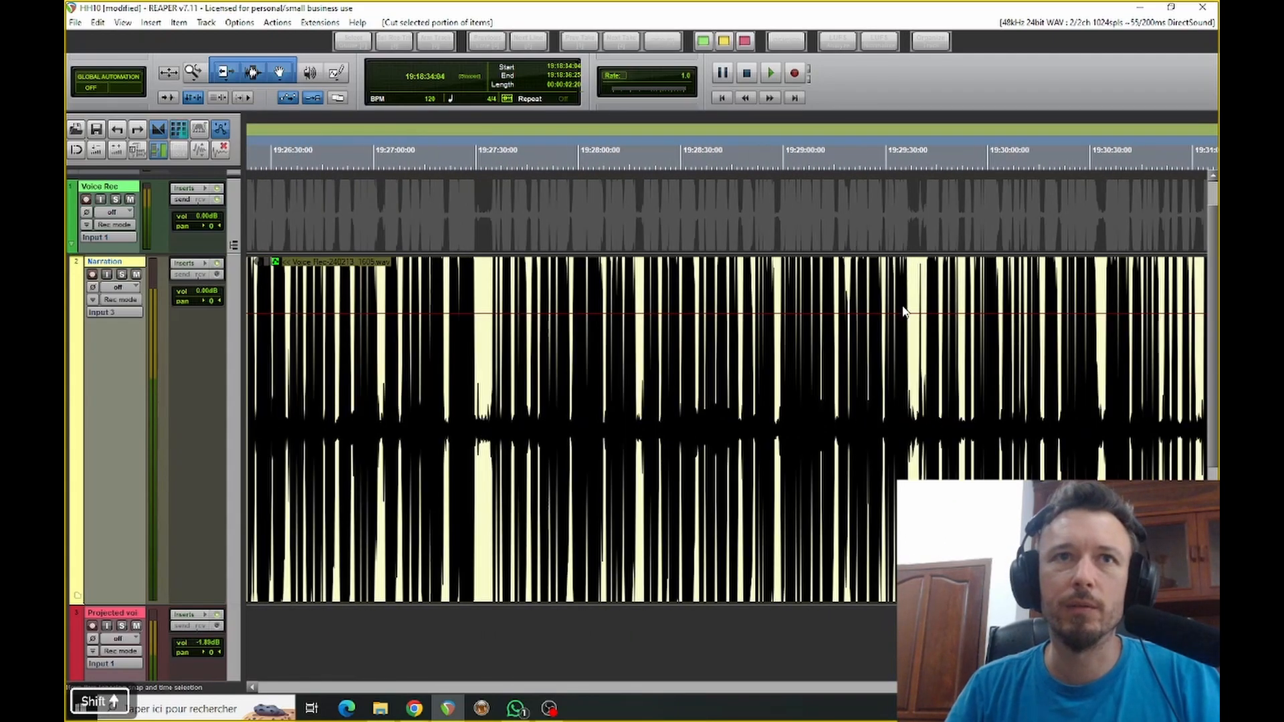
{"action": "scroll", "coordinate": [903, 311], "scroll_direction": "left", "scroll_amount": 4}
Play the narration from about 19:27:34 and look closely at the waveform around 19:27:45.
{"action": "left_click", "coordinate": [970, 164]}
{"action": "key", "text": "space"}
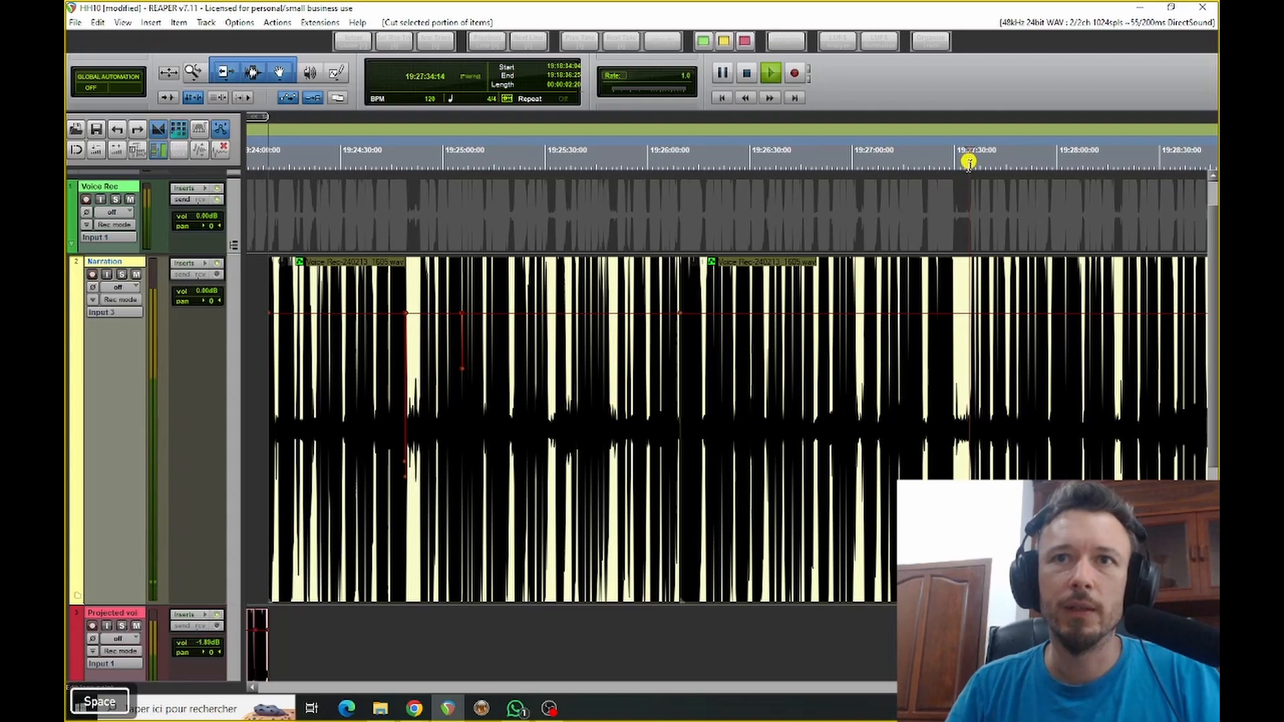
{"action": "scroll", "coordinate": [953, 301], "scroll_direction": "up", "scroll_amount": 6}
{"action": "scroll", "coordinate": [980, 372], "scroll_direction": "up", "scroll_amount": 4}
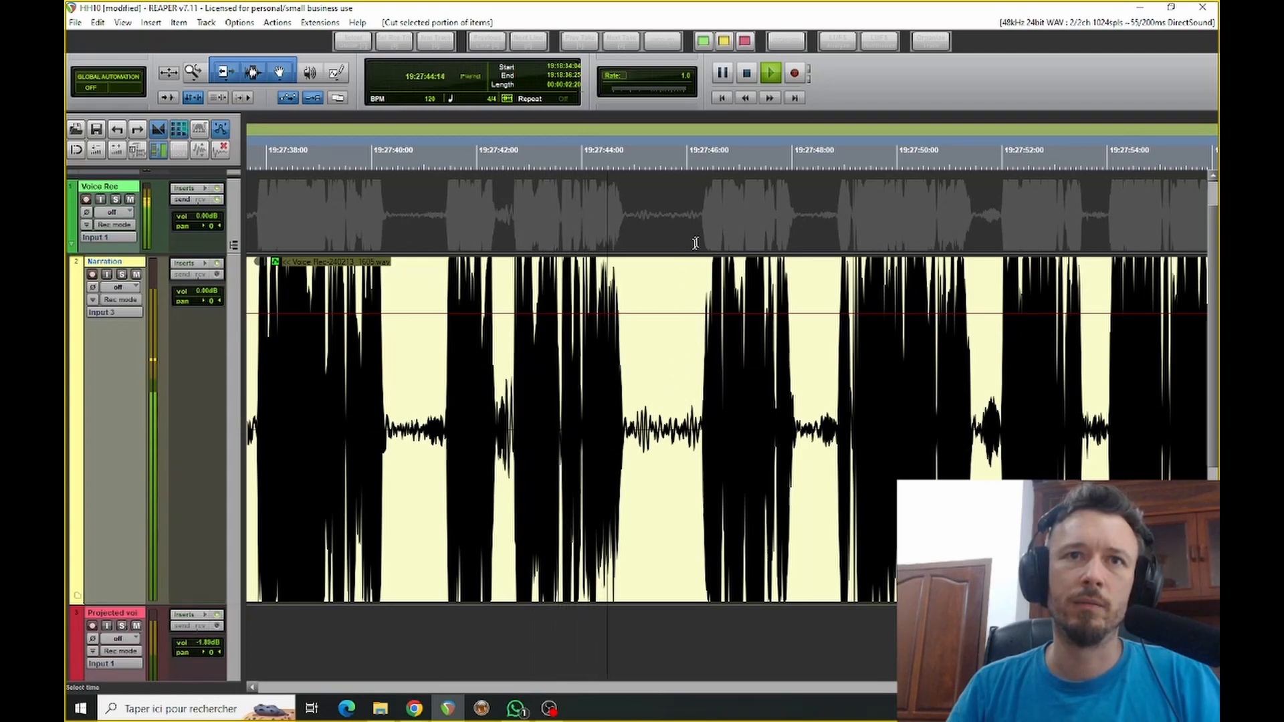
Stop playback, select the part of the pause from about 19:27:45:12 to 19:27:45:29, and cut it from the Narration item.
{"action": "left_click_drag", "start_coordinate": [654, 159], "coordinate": [686, 164]}
{"action": "key", "text": "space"}
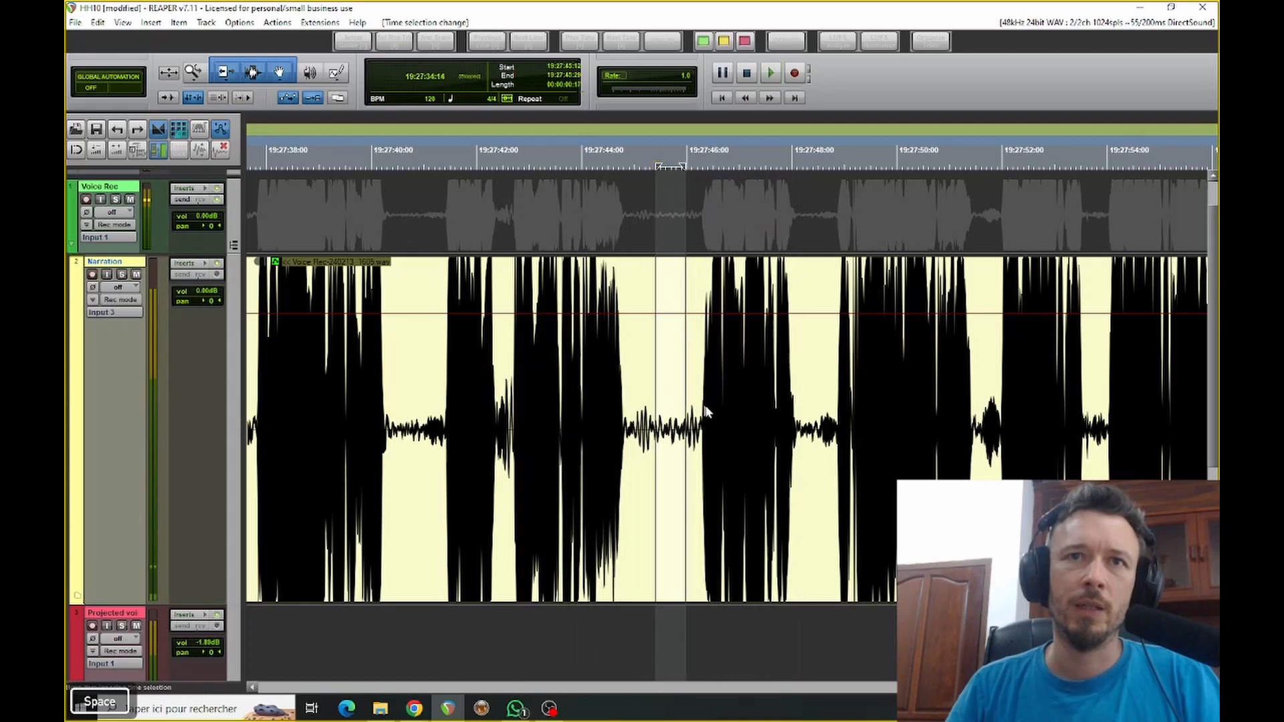
{"action": "left_click", "coordinate": [703, 404]}
{"action": "key", "text": "x"}
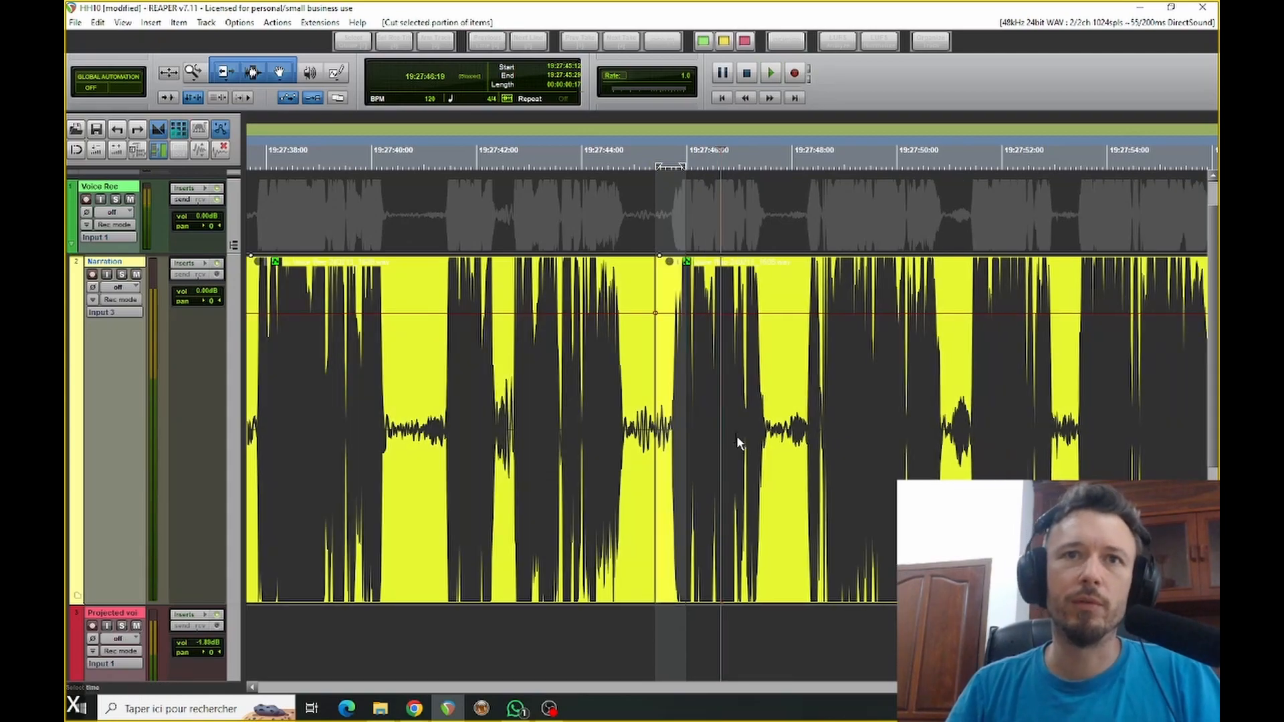
Listen to the narration following the shortened pause, examine the waveform from 19:27:47 to 19:27:55, and stop playback.
{"action": "key", "text": "space"}
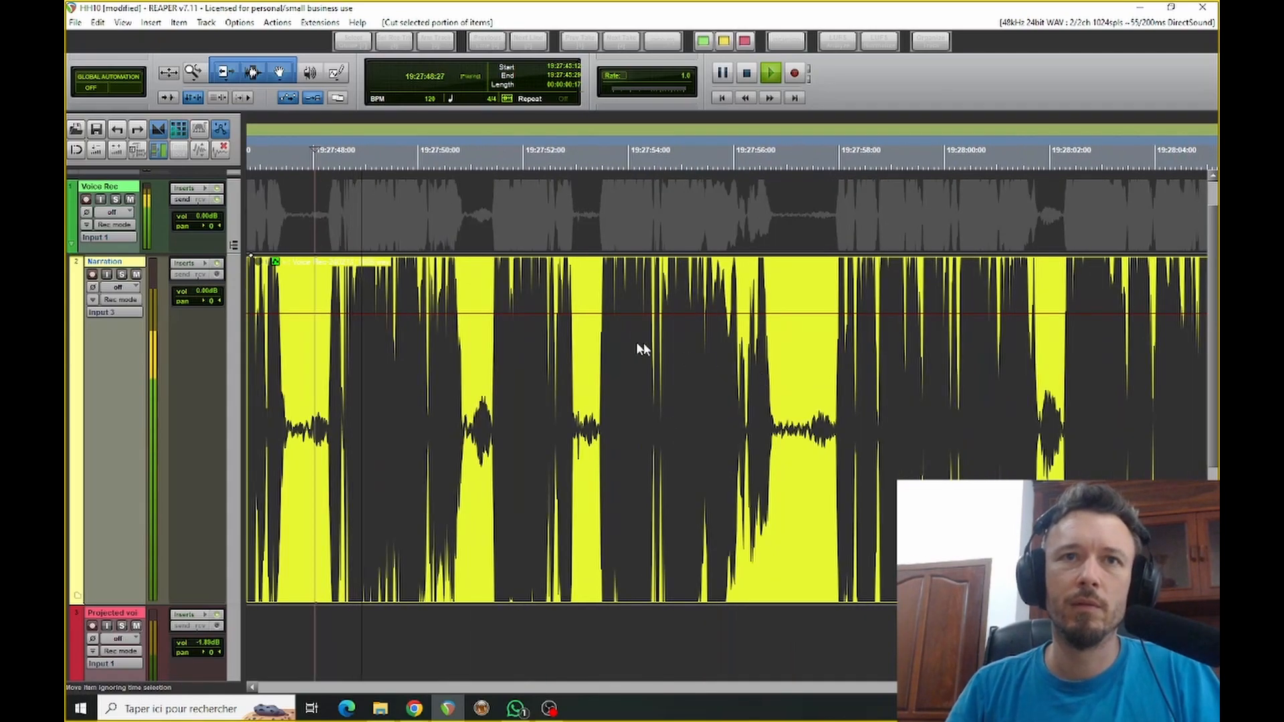
{"action": "scroll", "coordinate": [574, 315], "scroll_direction": "up", "scroll_amount": 3}
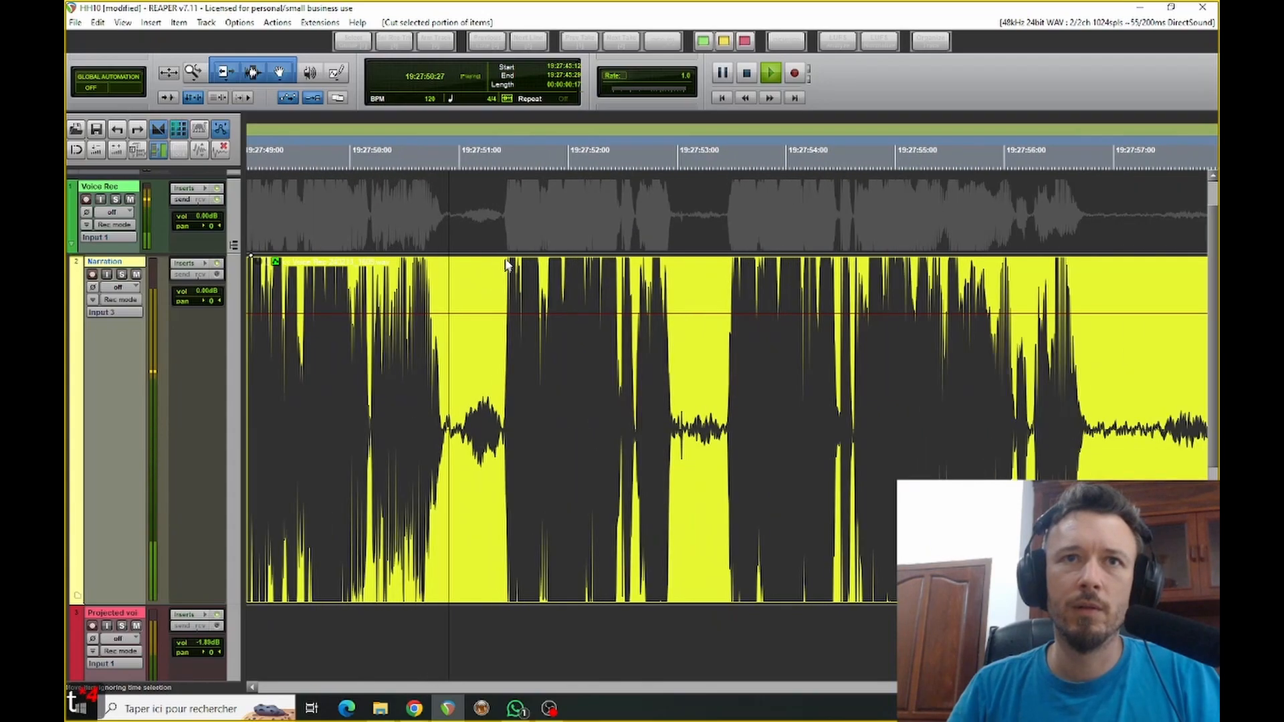
{"action": "scroll", "coordinate": [547, 295], "scroll_direction": "left", "scroll_amount": 3}
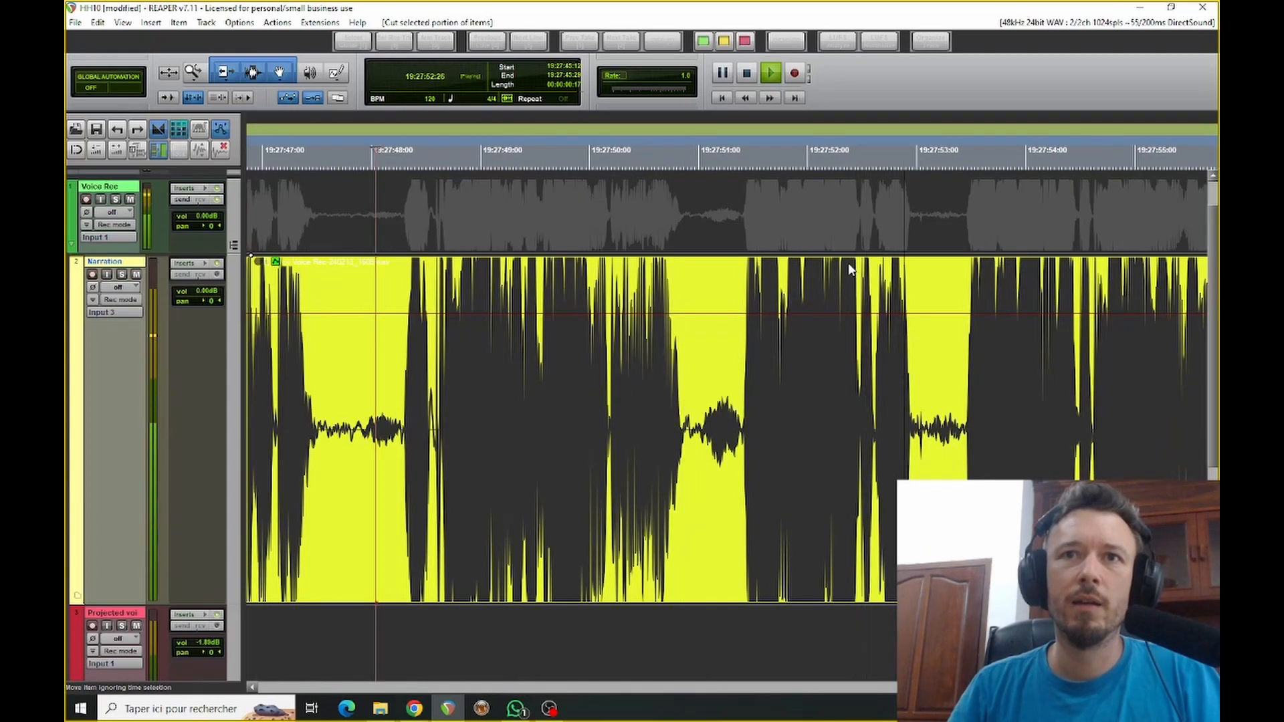
{"action": "key", "text": "space"}
Cut the phrase from about 19:27:51:11 to 19:27:53:12 out of the narration and play across the join from about 19:27:50.
{"action": "left_click_drag", "start_coordinate": [739, 164], "coordinate": [961, 267]}
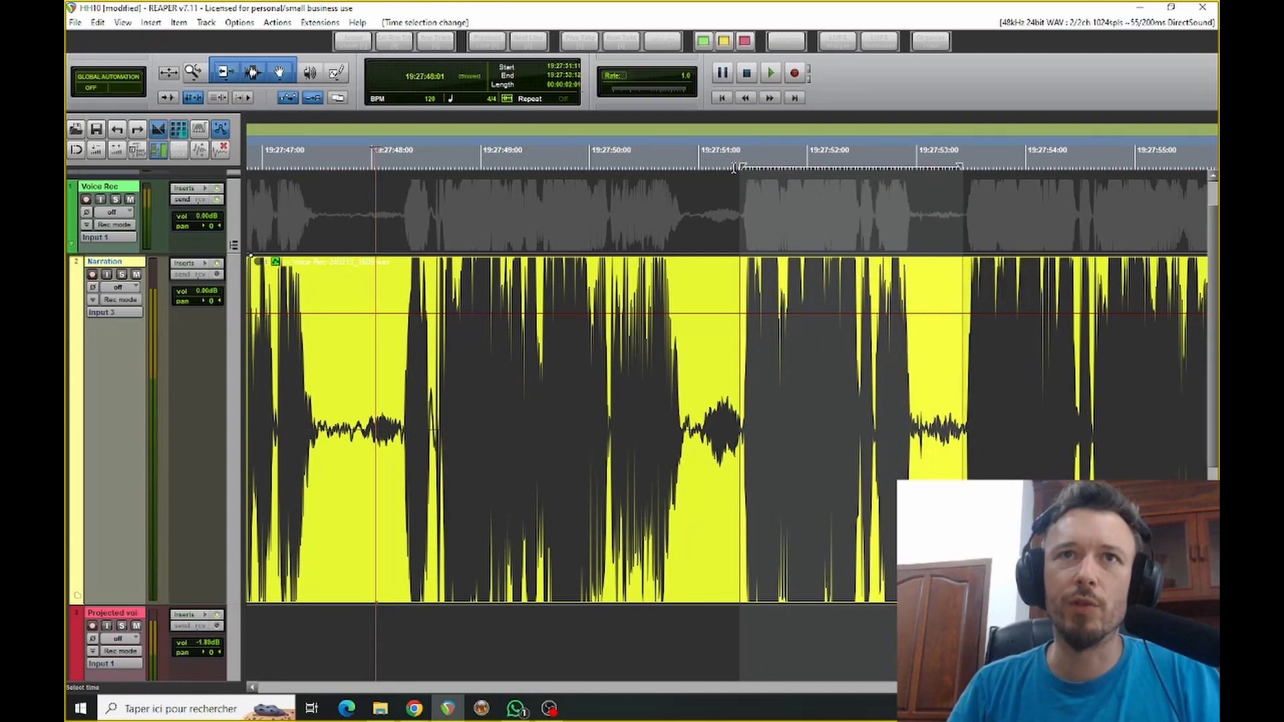
{"action": "left_click_drag", "start_coordinate": [740, 163], "coordinate": [740, 169]}
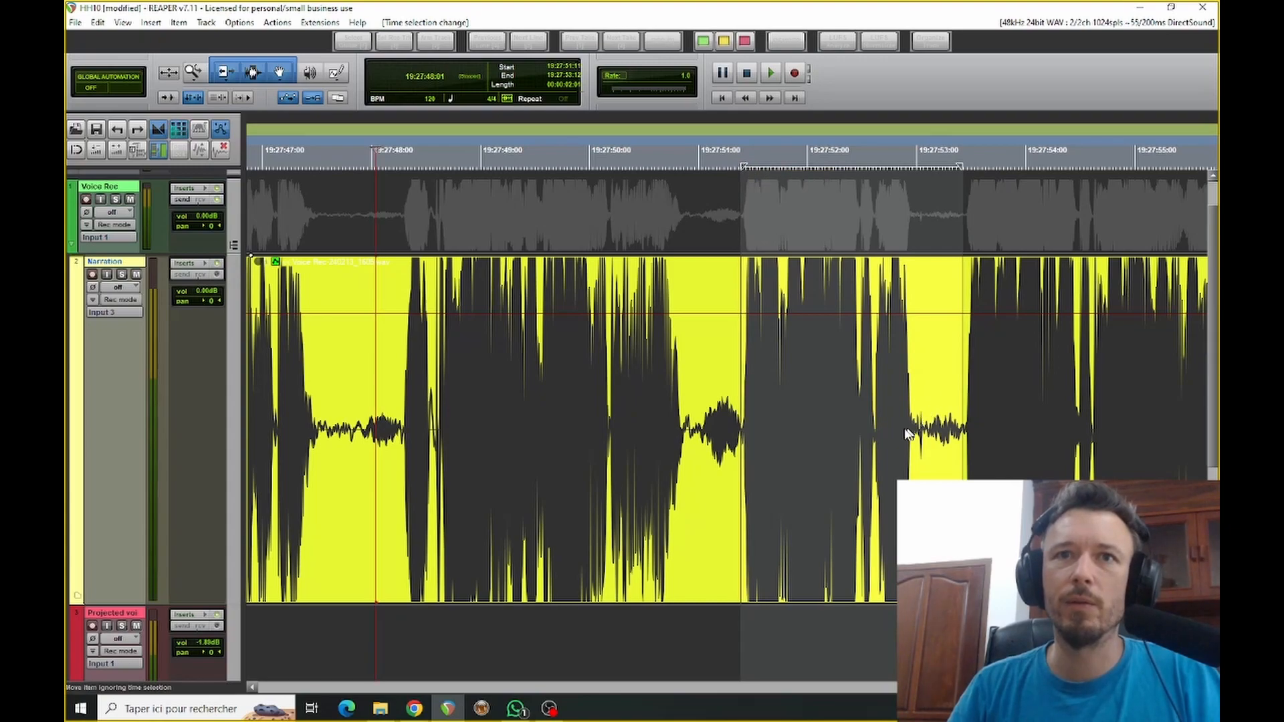
{"action": "left_click", "coordinate": [889, 399]}
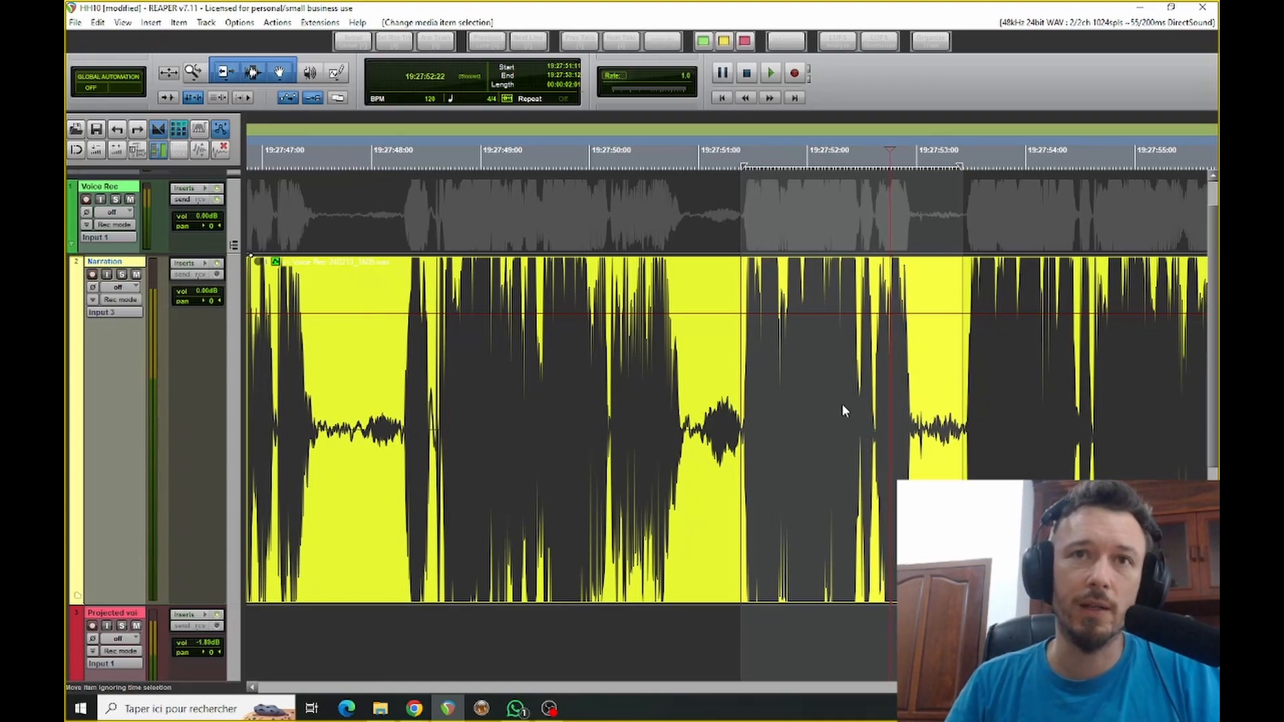
{"action": "key", "text": "ctrl+x"}
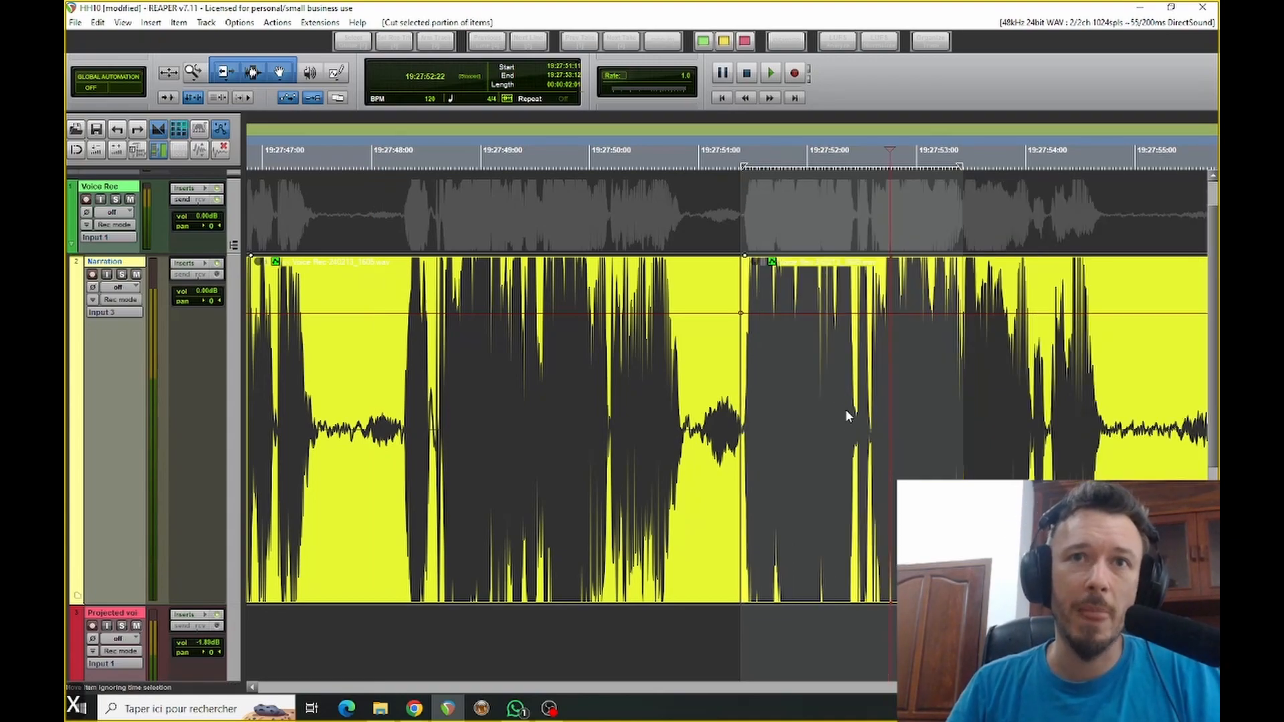
{"action": "left_click", "coordinate": [600, 148]}
{"action": "key", "text": "space"}
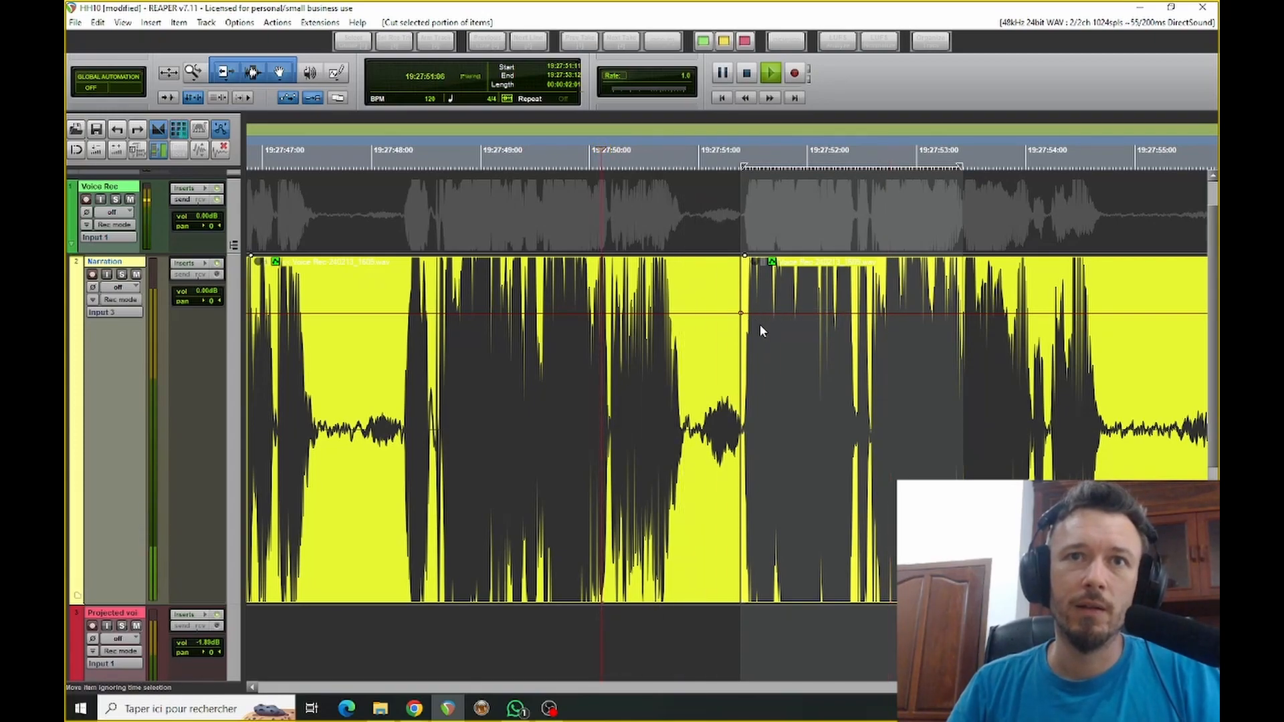
Stop playback and add four take volume envelope points around the short gap near 19:27:50:04, lowering the middle section to about -24.4 dB.
{"action": "scroll", "coordinate": [760, 325], "scroll_direction": "down", "scroll_amount": 2}
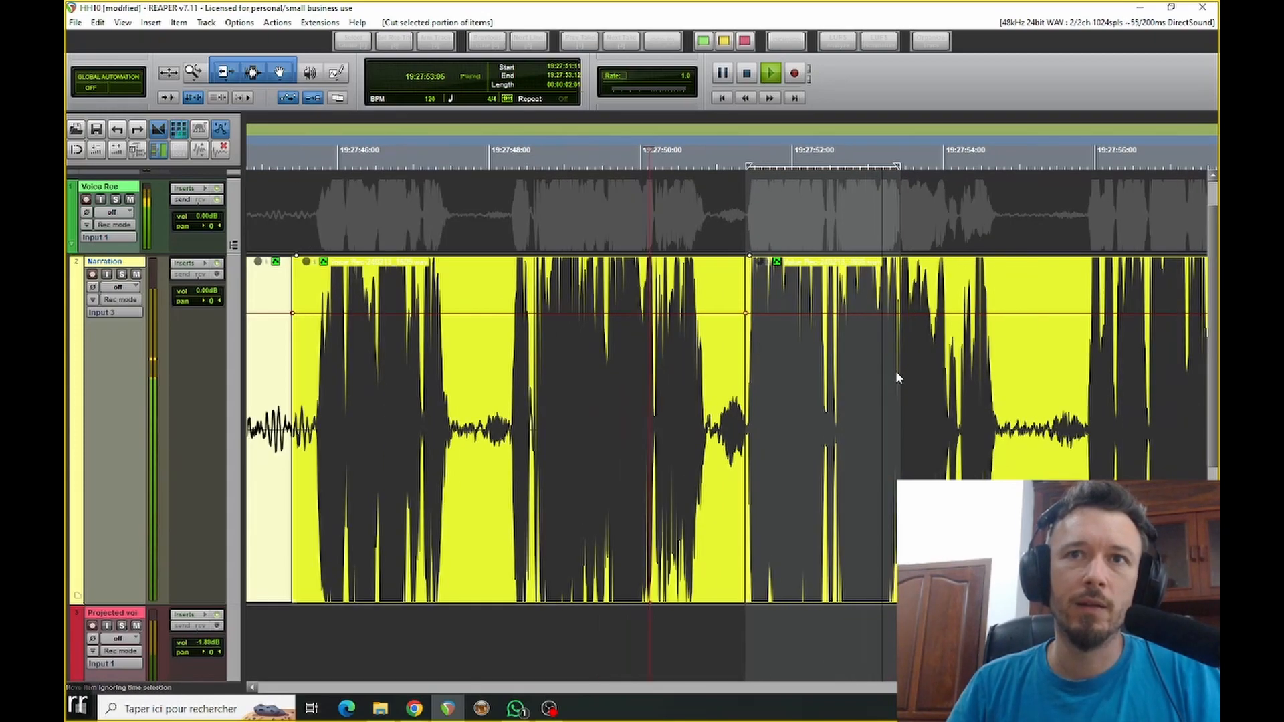
{"action": "key", "text": "space"}
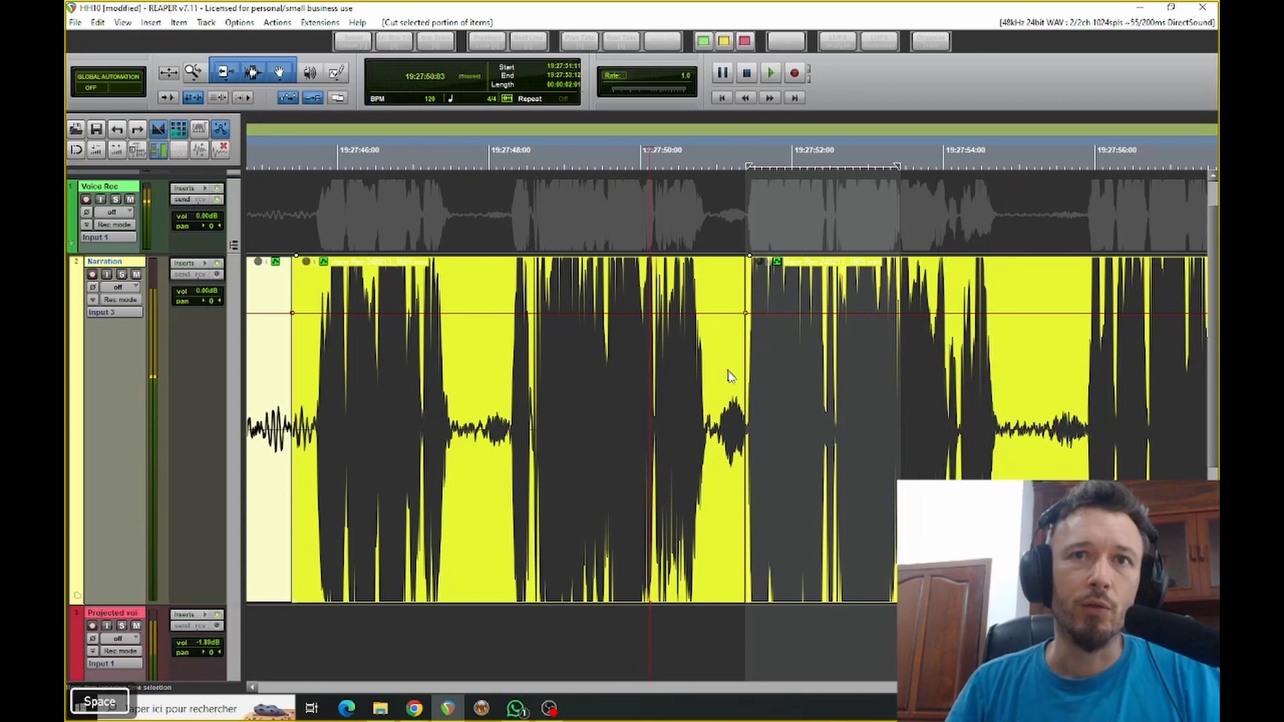
{"action": "scroll", "coordinate": [726, 419], "scroll_direction": "up", "scroll_amount": 1}
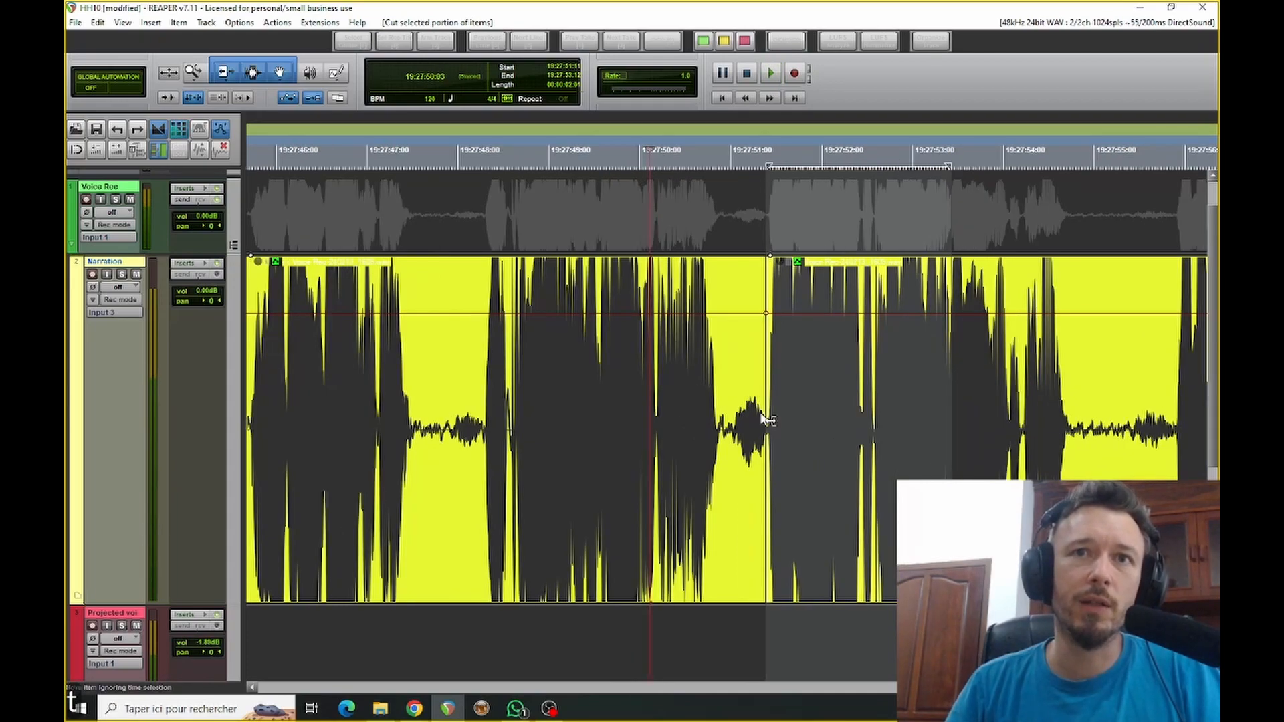
{"action": "scroll", "coordinate": [640, 352], "scroll_direction": "up", "scroll_amount": 1}
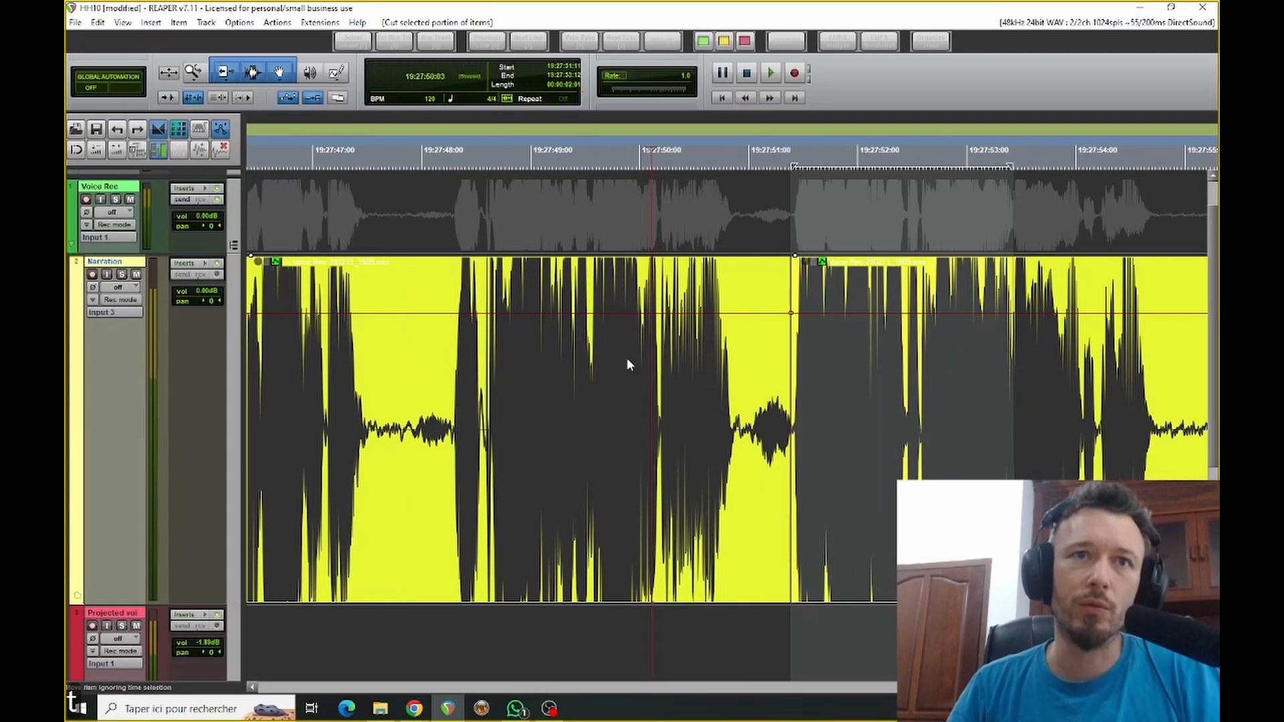
{"action": "scroll", "coordinate": [634, 364], "scroll_direction": "up", "scroll_amount": 1}
{"action": "scroll", "coordinate": [687, 381], "scroll_direction": "up", "scroll_amount": 1}
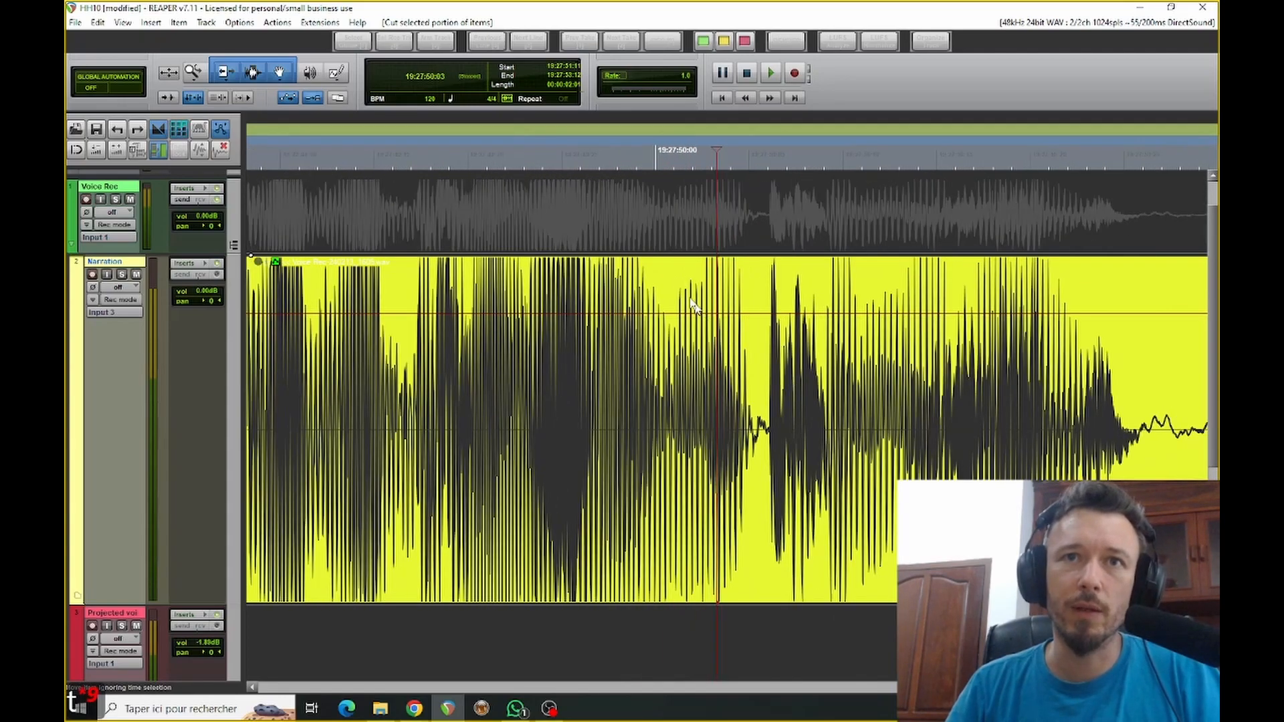
{"action": "scroll", "coordinate": [729, 374], "scroll_direction": "up", "scroll_amount": 3}
{"action": "scroll", "coordinate": [729, 366], "scroll_direction": "up", "scroll_amount": 3}
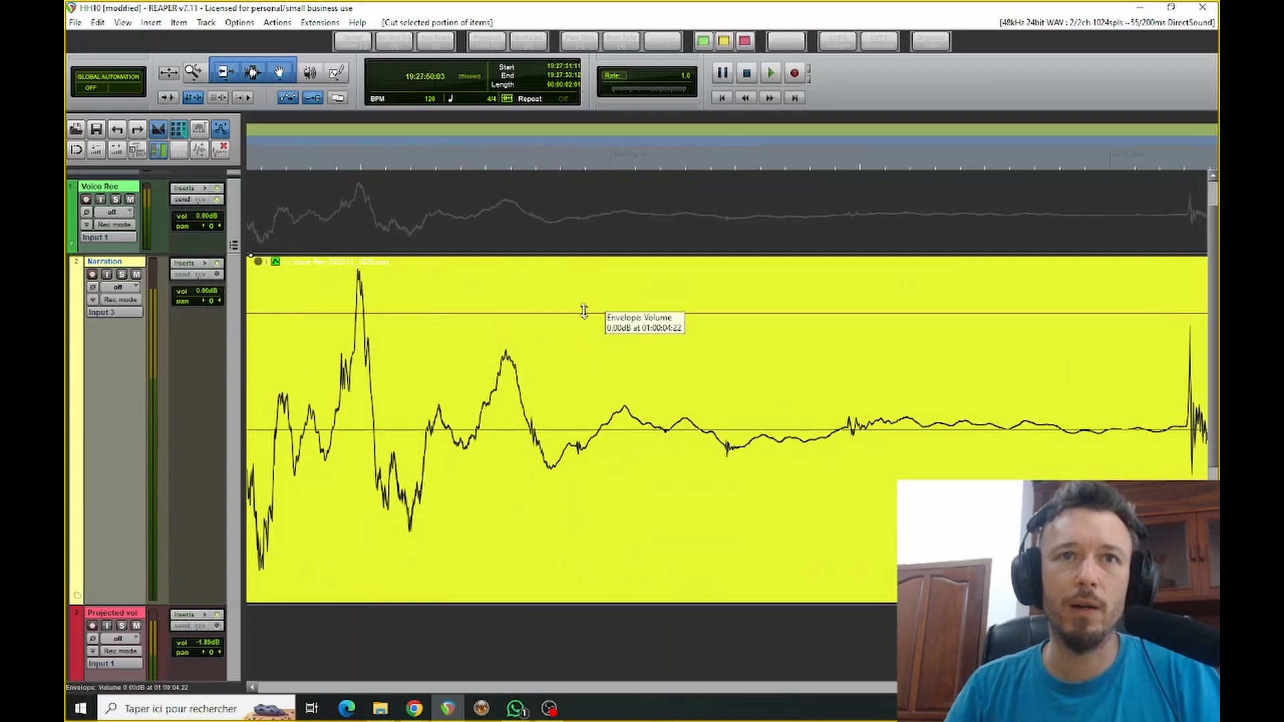
{"action": "left_click", "coordinate": [525, 315], "text": "shift"}
{"action": "left_click", "coordinate": [555, 313], "text": "shift"}
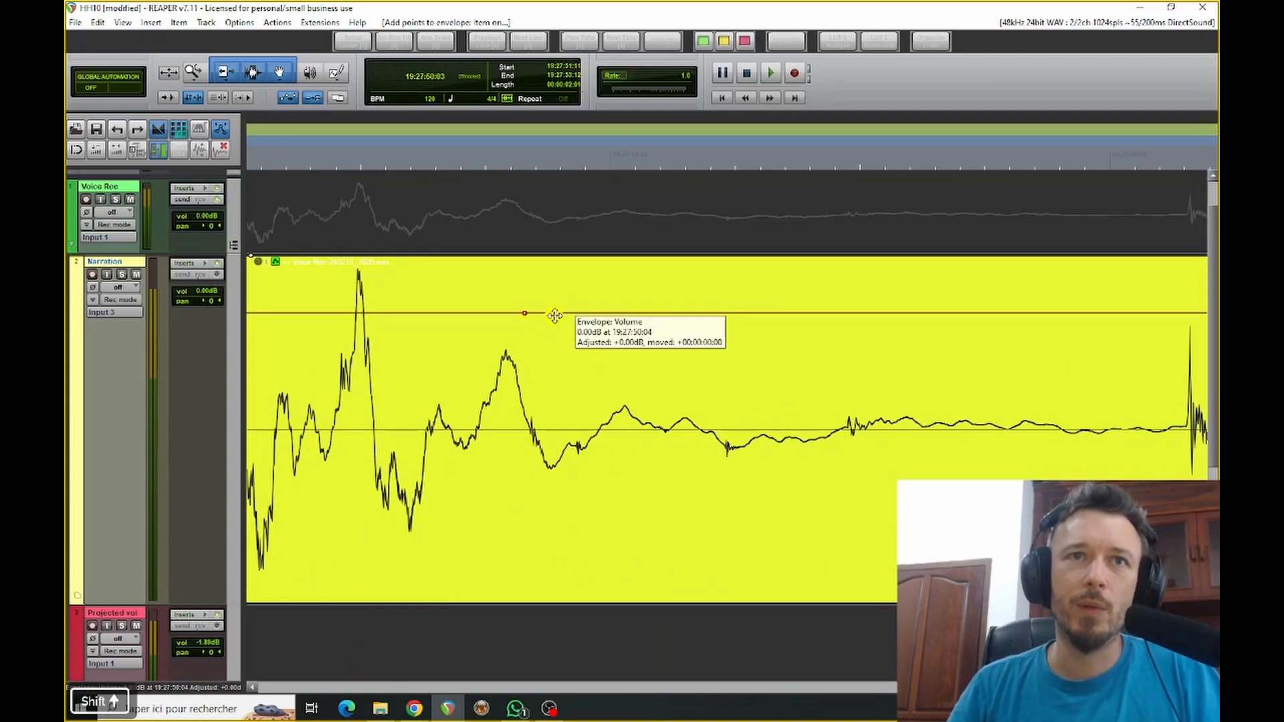
{"action": "left_click", "coordinate": [1048, 313], "text": "shift"}
{"action": "left_click_drag", "start_coordinate": [697, 313], "coordinate": [749, 402]}
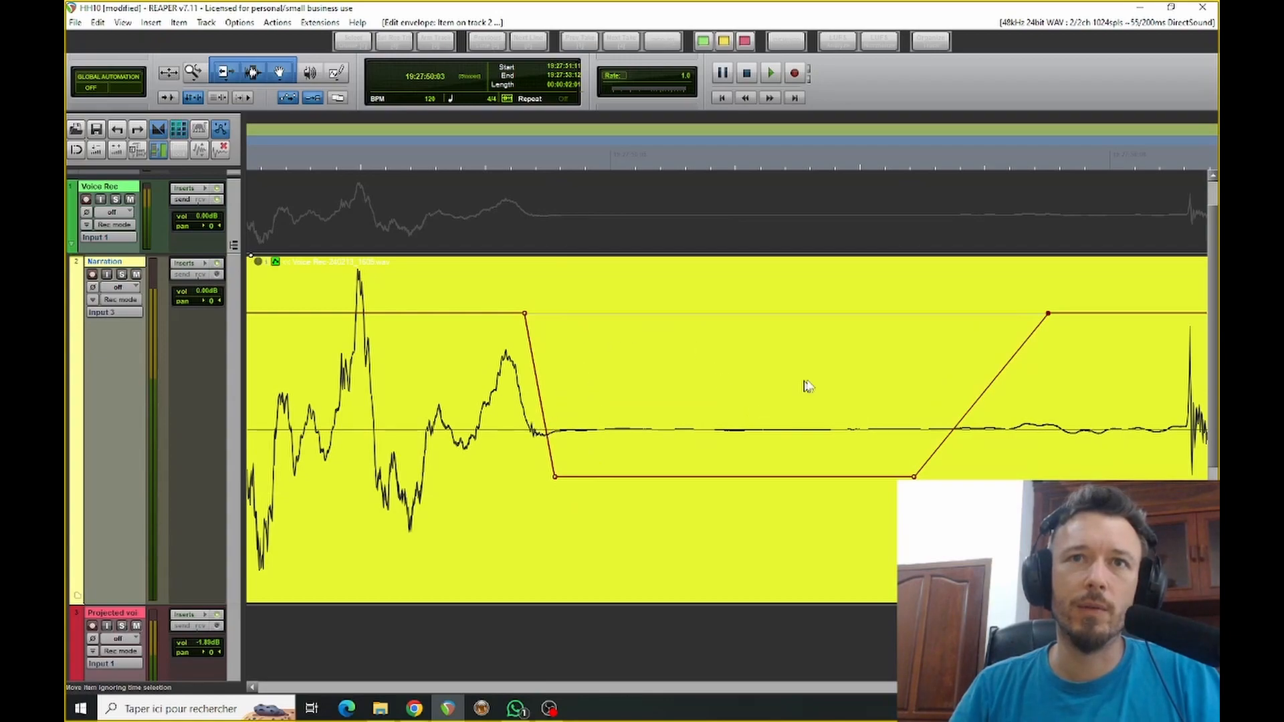
Examine the Narration waveform around the volume dip and the join at 19:27:51:11 at different zoom levels.
{"action": "scroll", "coordinate": [848, 400], "scroll_direction": "down", "scroll_amount": 3}
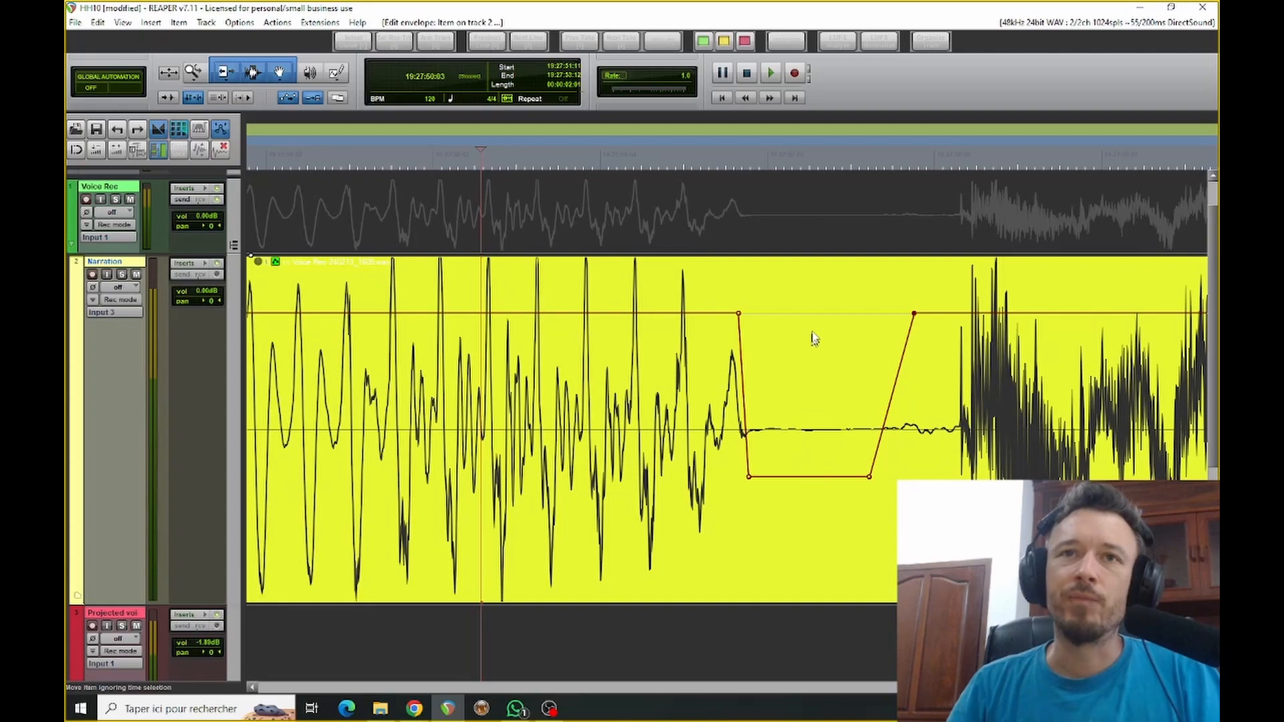
{"action": "scroll", "coordinate": [802, 338], "scroll_direction": "down", "scroll_amount": 2}
{"action": "scroll", "coordinate": [701, 412], "scroll_direction": "down", "scroll_amount": 2}
{"action": "left_click", "coordinate": [689, 399]}
{"action": "scroll", "coordinate": [896, 395], "scroll_direction": "down", "scroll_amount": 2}
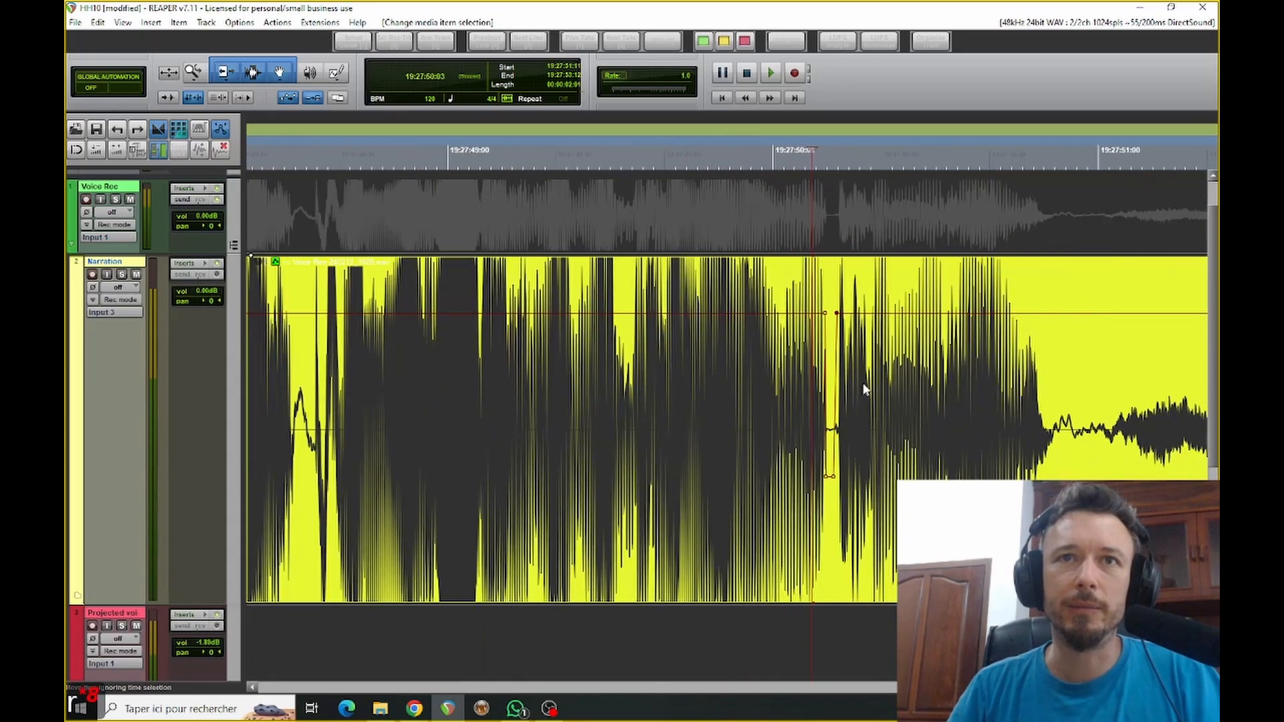
{"action": "scroll", "coordinate": [954, 402], "scroll_direction": "down", "scroll_amount": 3}
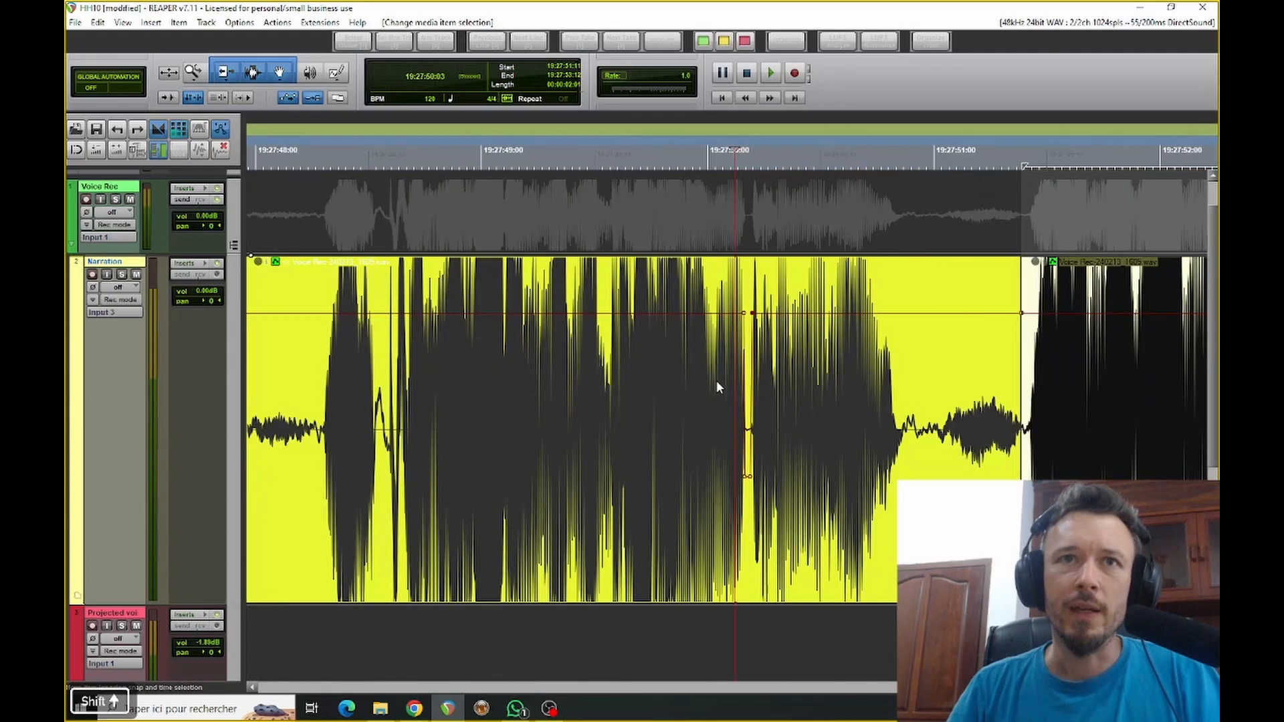
{"action": "scroll", "coordinate": [852, 400], "scroll_direction": "down", "scroll_amount": 5}
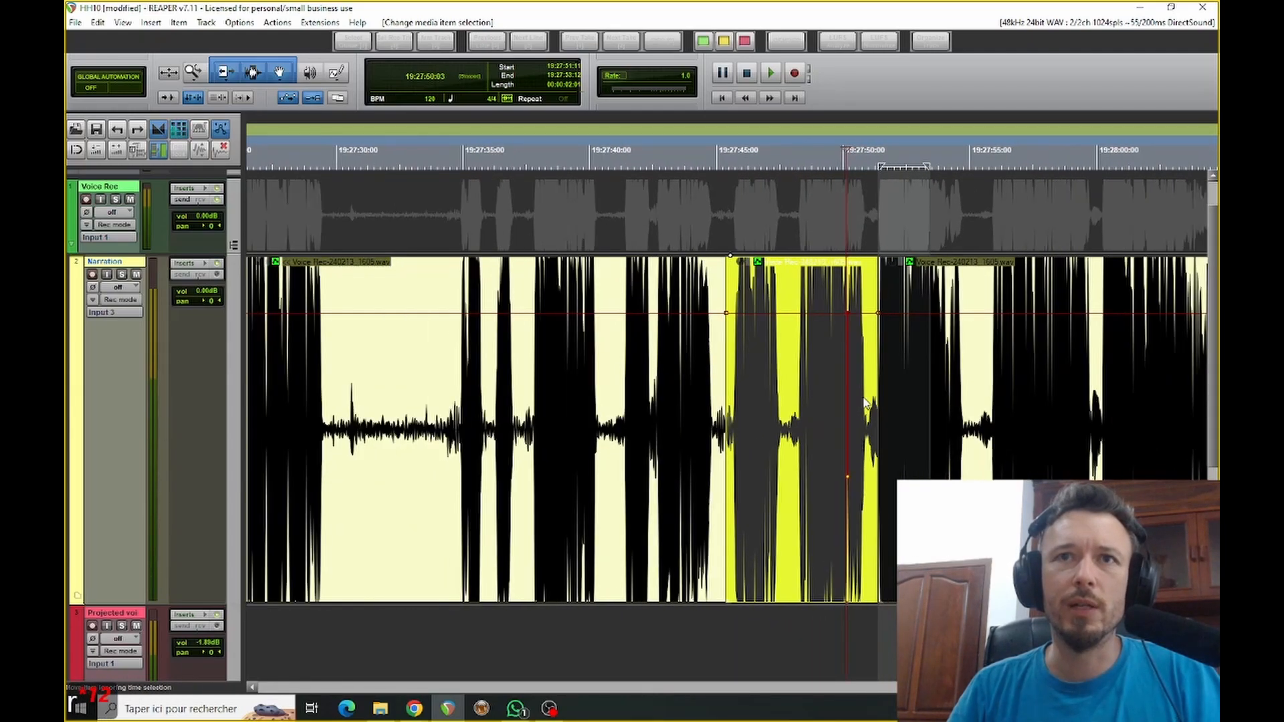
{"action": "scroll", "coordinate": [874, 397], "scroll_direction": "up", "scroll_amount": 5}
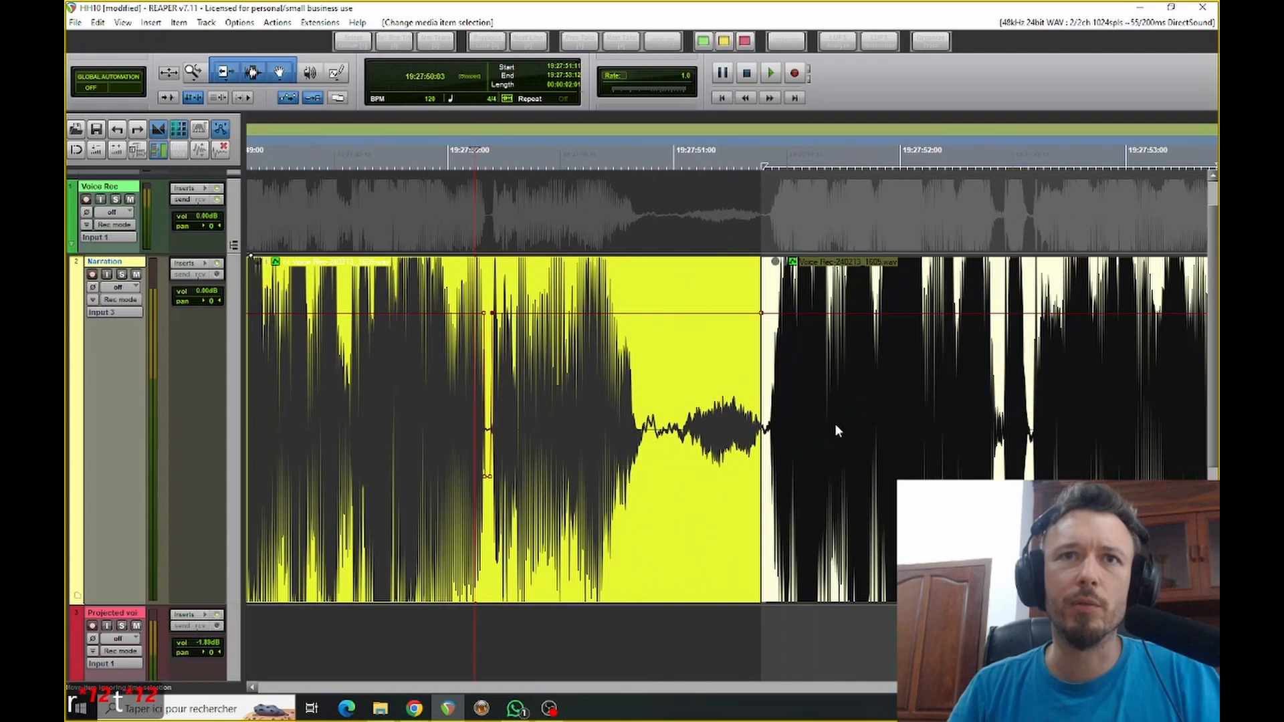
Select the Narration item starting at 19:27:51:11 and toggle its take volume envelope off and on again.
{"action": "left_click", "coordinate": [833, 424]}
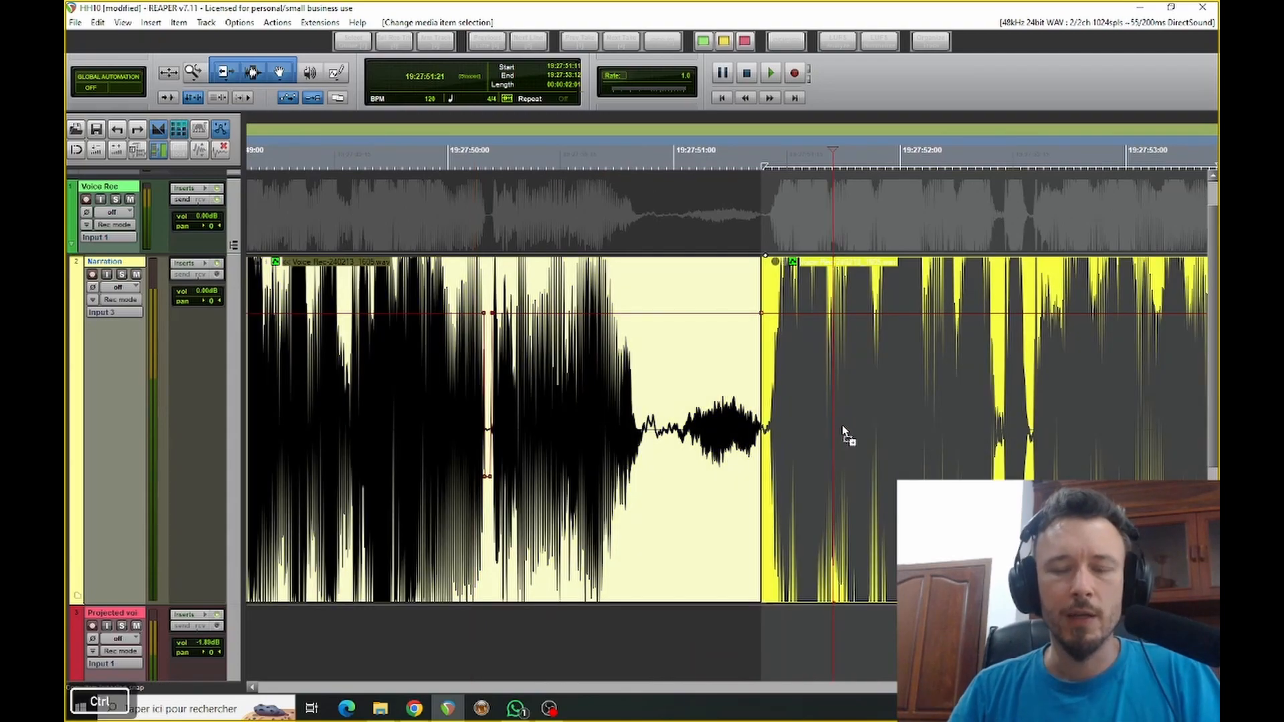
{"action": "key", "text": "ctrl+shift+v"}
{"action": "left_click", "coordinate": [1047, 61]}
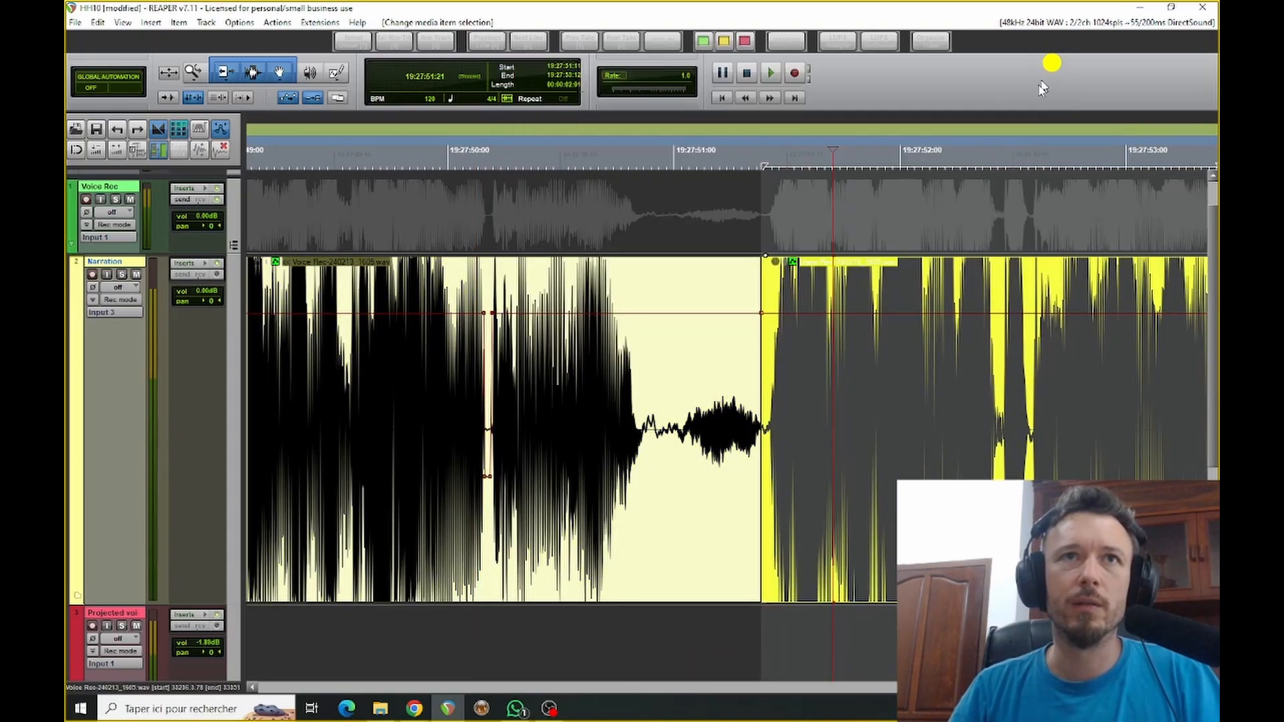
{"action": "left_click", "coordinate": [848, 426]}
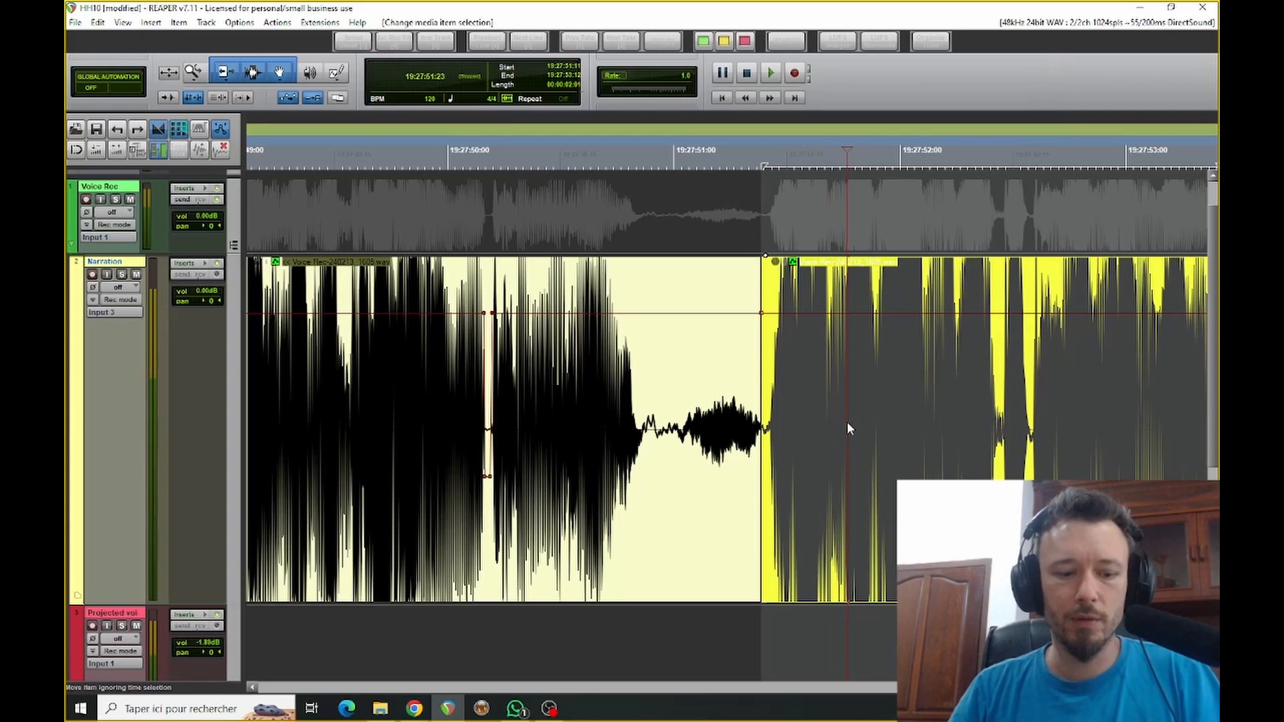
{"action": "key", "text": "ctrl+alt+v"}
{"action": "key", "text": "ctrl+alt+v"}
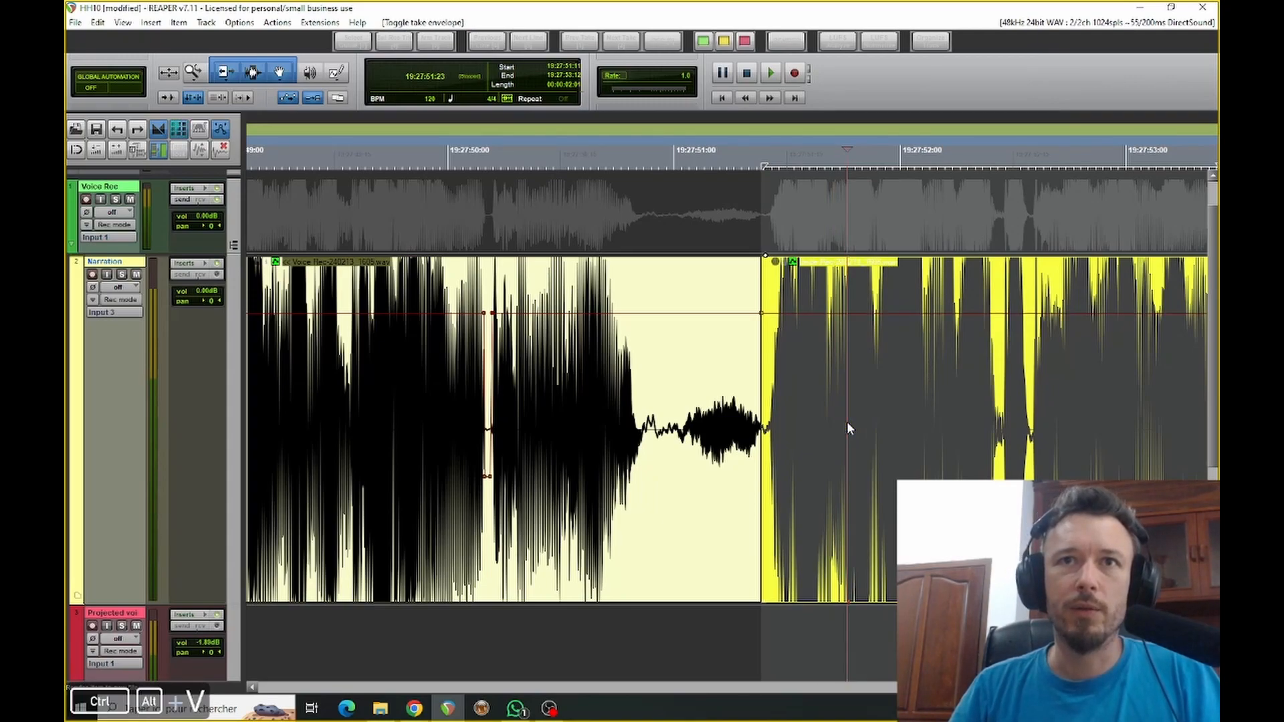
Reselect the item before the join and readjust the lowered volume envelope section in the gap near 19:27:50:04.
{"action": "left_click", "coordinate": [818, 369]}
{"action": "left_click", "coordinate": [703, 355]}
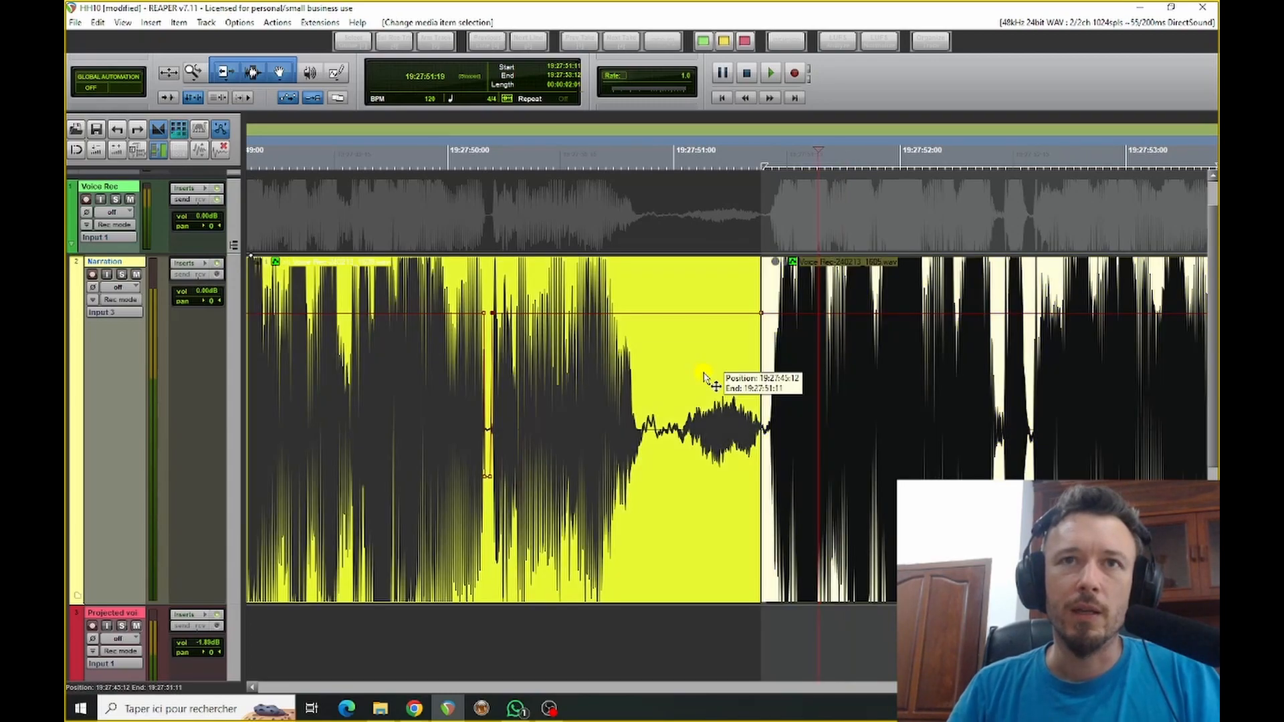
{"action": "key", "text": "r"}
{"action": "key", "text": "r"}
{"action": "key", "text": "r"}
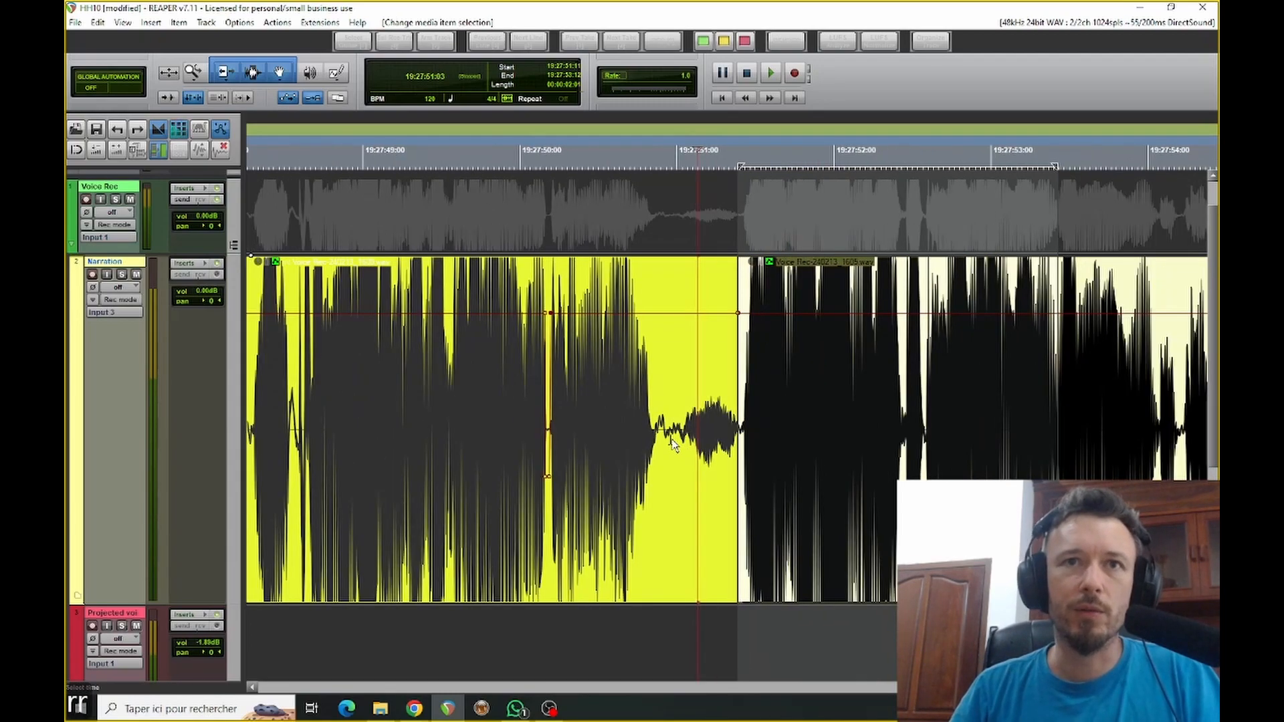
{"action": "key", "text": "t"}
{"action": "key", "text": "t"}
{"action": "key", "text": "t"}
{"action": "key", "text": "t"}
{"action": "key", "text": "t"}
{"action": "key", "text": "t"}
{"action": "key", "text": "t"}
{"action": "key", "text": "t"}
{"action": "key", "text": "t"}
{"action": "key", "text": "t"}
{"action": "key", "text": "t"}
{"action": "key", "text": "t"}
{"action": "key", "text": "t"}
{"action": "key", "text": "t"}
{"action": "key", "text": "t"}
{"action": "key", "text": "t"}
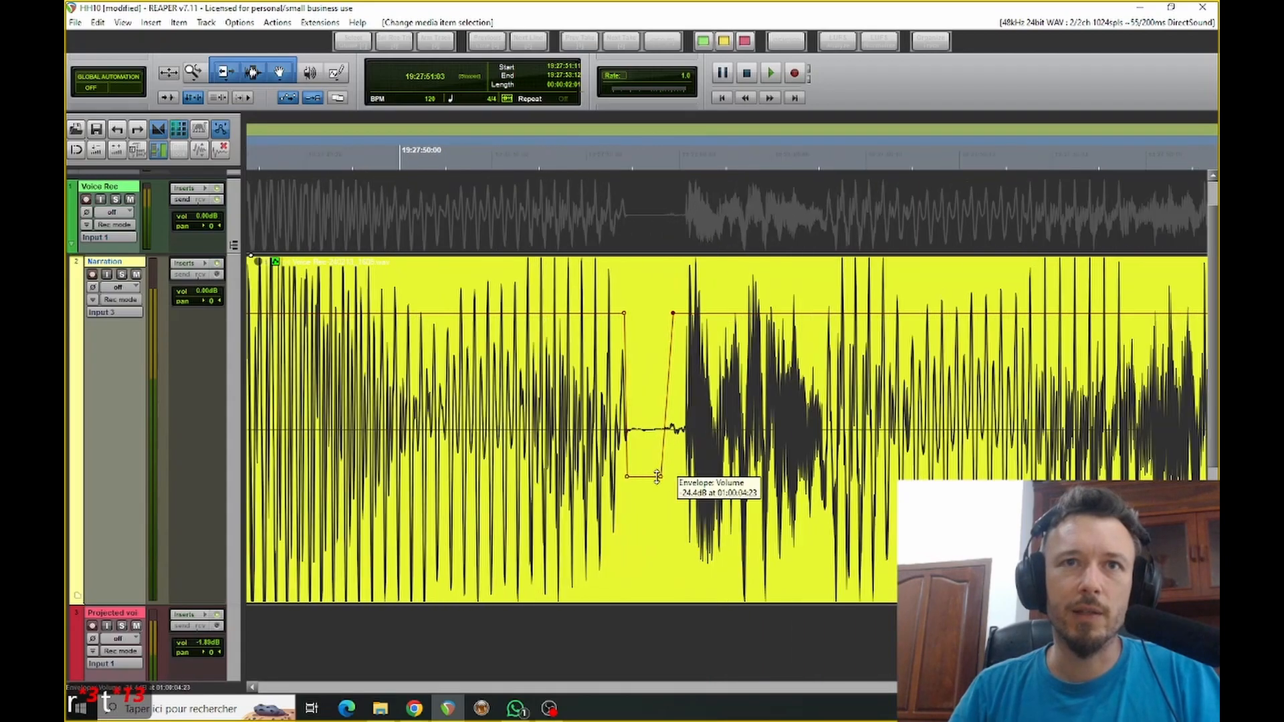
{"action": "left_click_drag", "start_coordinate": [651, 477], "coordinate": [696, 471]}
{"action": "key", "text": "r"}
{"action": "key", "text": "r"}
{"action": "key", "text": "r"}
{"action": "key", "text": "r"}
{"action": "key", "text": "r"}
{"action": "key", "text": "r"}
{"action": "key", "text": "r"}
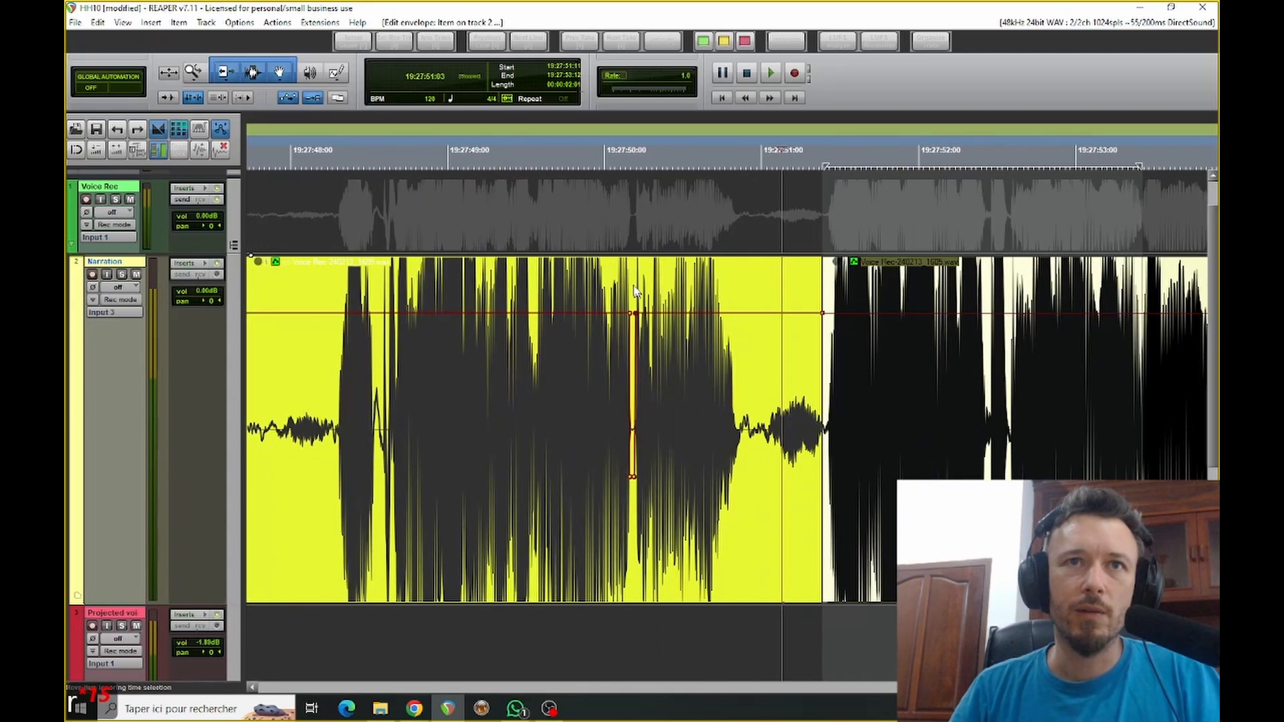
Listen to the narration from about 19:27:48:16 to check the phrase containing the volume dip, and stop playback.
{"action": "key", "text": "space"}
{"action": "key", "text": "space"}
{"action": "key", "text": "space"}
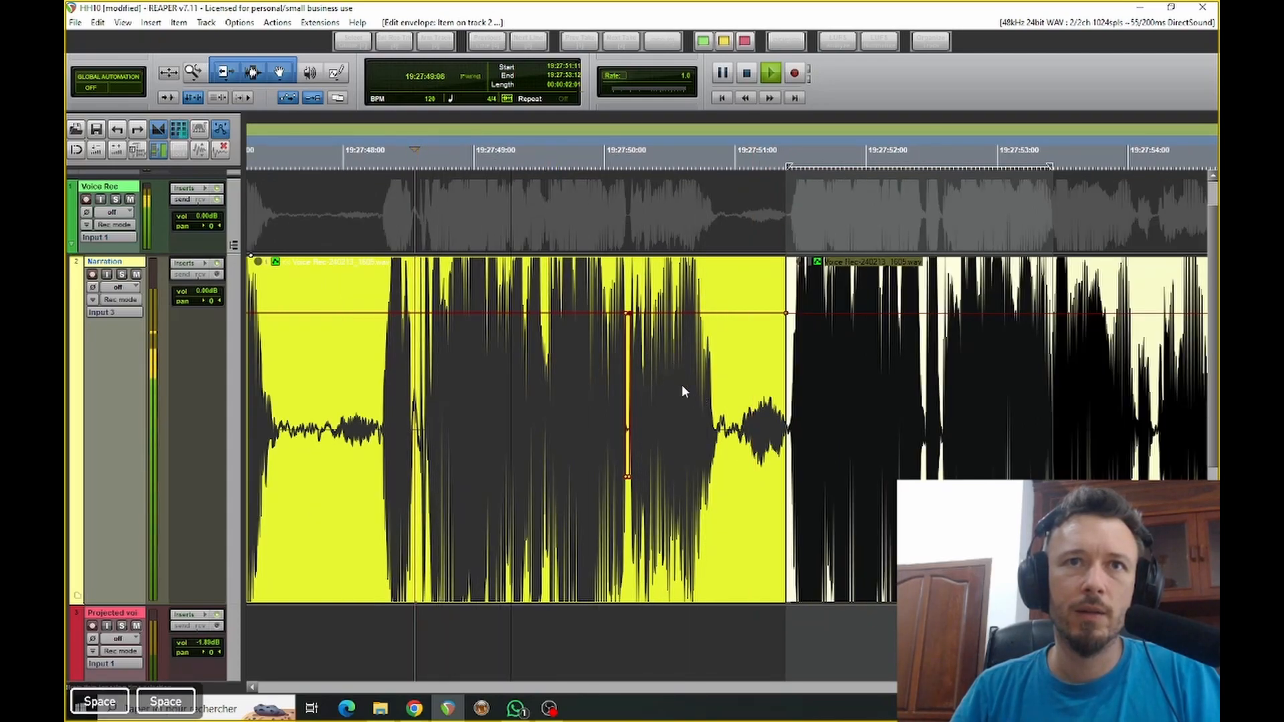
{"action": "key", "text": "space"}
Play the narration briefly from 19:27:50:02, just before the volume dip, and stop playback.
{"action": "key", "text": "t"}
{"action": "key", "text": "t"}
{"action": "key", "text": "t"}
{"action": "key", "text": "t"}
{"action": "key", "text": "t"}
{"action": "key", "text": "t"}
{"action": "key", "text": "t"}
{"action": "key", "text": "t"}
{"action": "key", "text": "t"}
{"action": "key", "text": "t"}
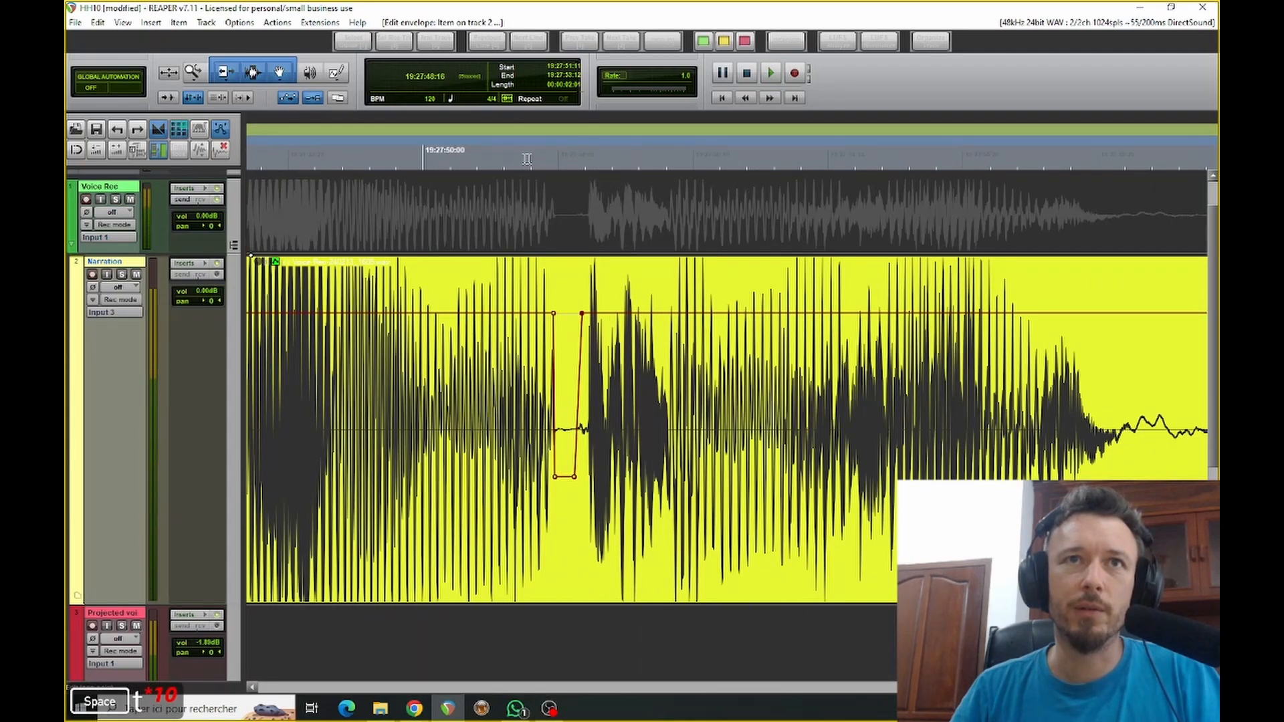
{"action": "left_click", "coordinate": [501, 160]}
{"action": "key", "text": "space"}
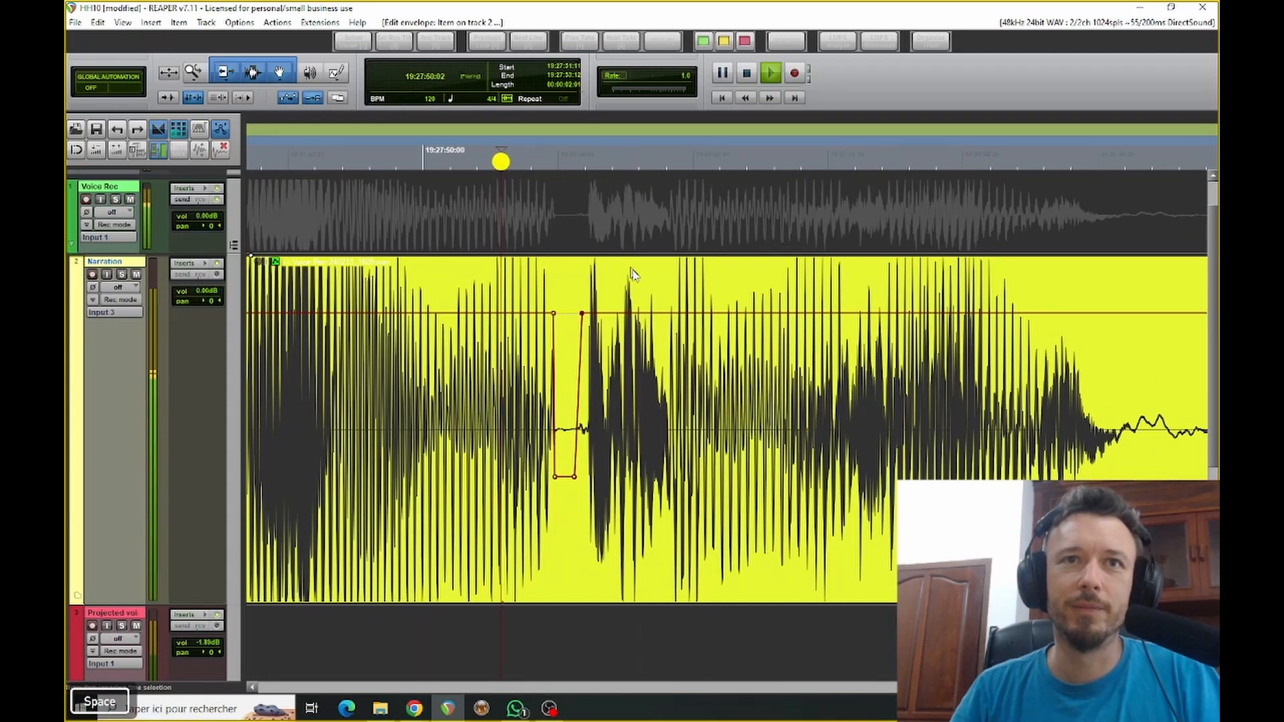
{"action": "key", "text": "space"}
Add four volume envelope points around the small noise burst at about 19:27:50:10 and lower the middle section to about -27 dB.
{"action": "key", "text": "t"}
{"action": "key", "text": "t"}
{"action": "key", "text": "t"}
{"action": "key", "text": "t"}
{"action": "key", "text": "t"}
{"action": "key", "text": "t"}
{"action": "key", "text": "t"}
{"action": "key", "text": "t"}
{"action": "key", "text": "t"}
{"action": "key", "text": "t"}
{"action": "key", "text": "t"}
{"action": "key", "text": "t"}
{"action": "key", "text": "t"}
{"action": "key", "text": "t"}
{"action": "key", "text": "t"}
{"action": "key", "text": "t"}
{"action": "key", "text": "t"}
{"action": "key", "text": "t"}
{"action": "key", "text": "t"}
{"action": "key", "text": "t"}
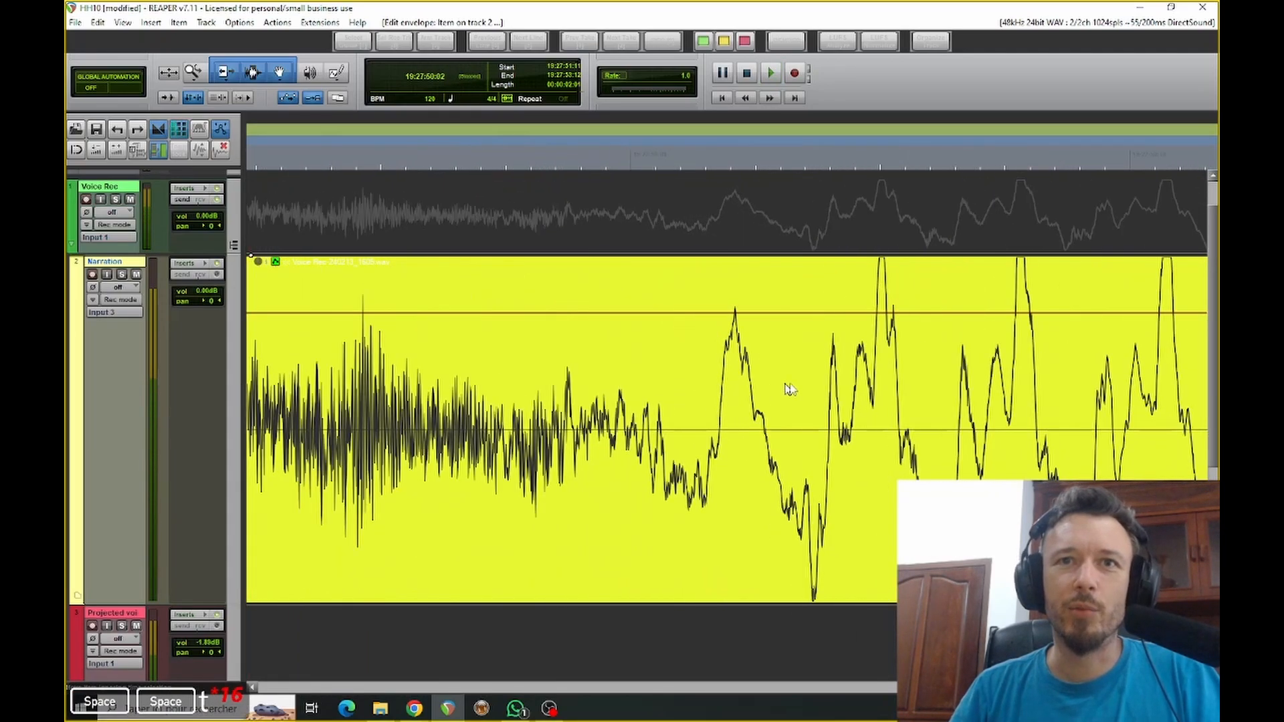
{"action": "scroll", "coordinate": [870, 408], "scroll_direction": "left", "scroll_amount": 3}
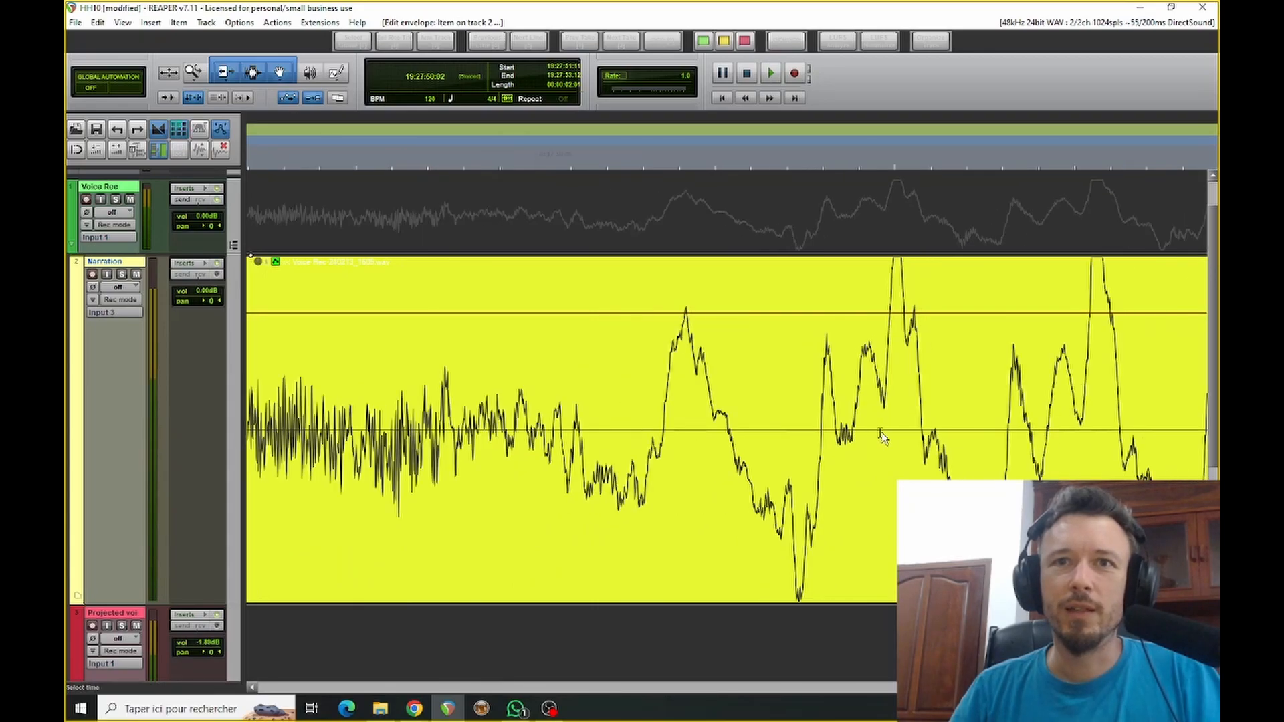
{"action": "scroll", "coordinate": [879, 444], "scroll_direction": "left", "scroll_amount": 2}
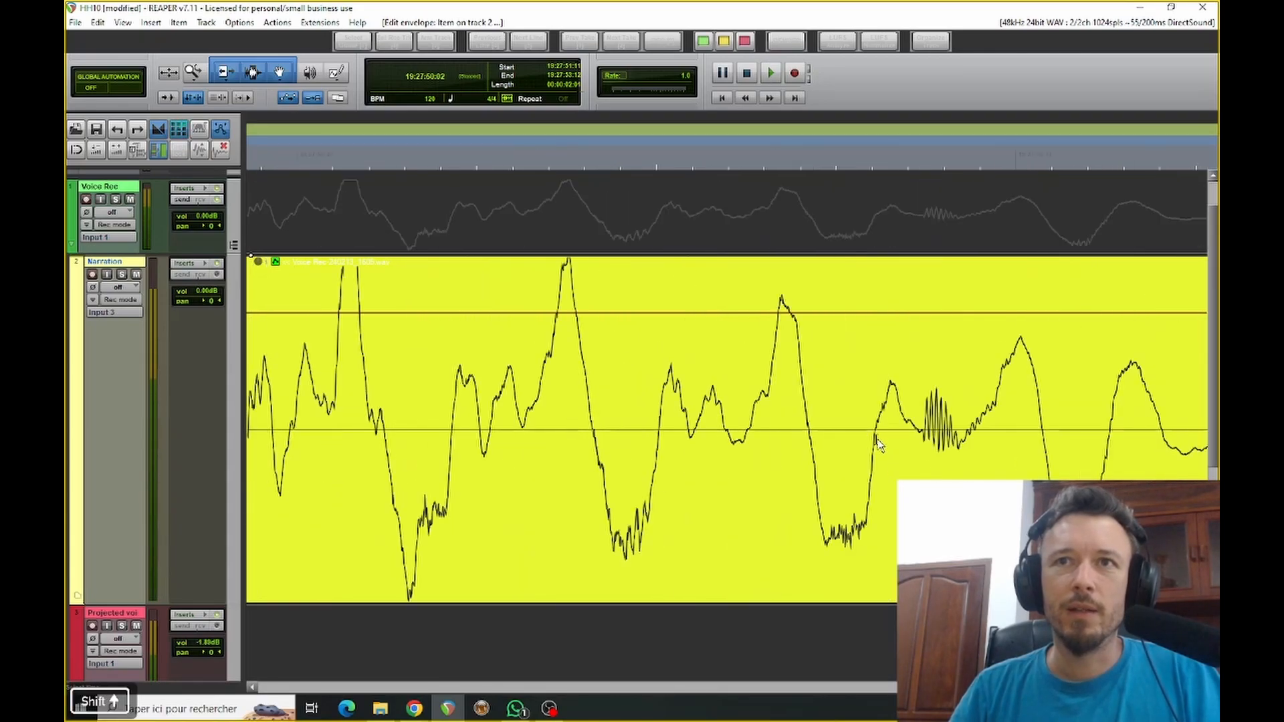
{"action": "scroll", "coordinate": [876, 448], "scroll_direction": "right", "scroll_amount": 3}
{"action": "left_click", "coordinate": [518, 313], "text": "shift"}
{"action": "left_click", "coordinate": [553, 313], "text": "shift"}
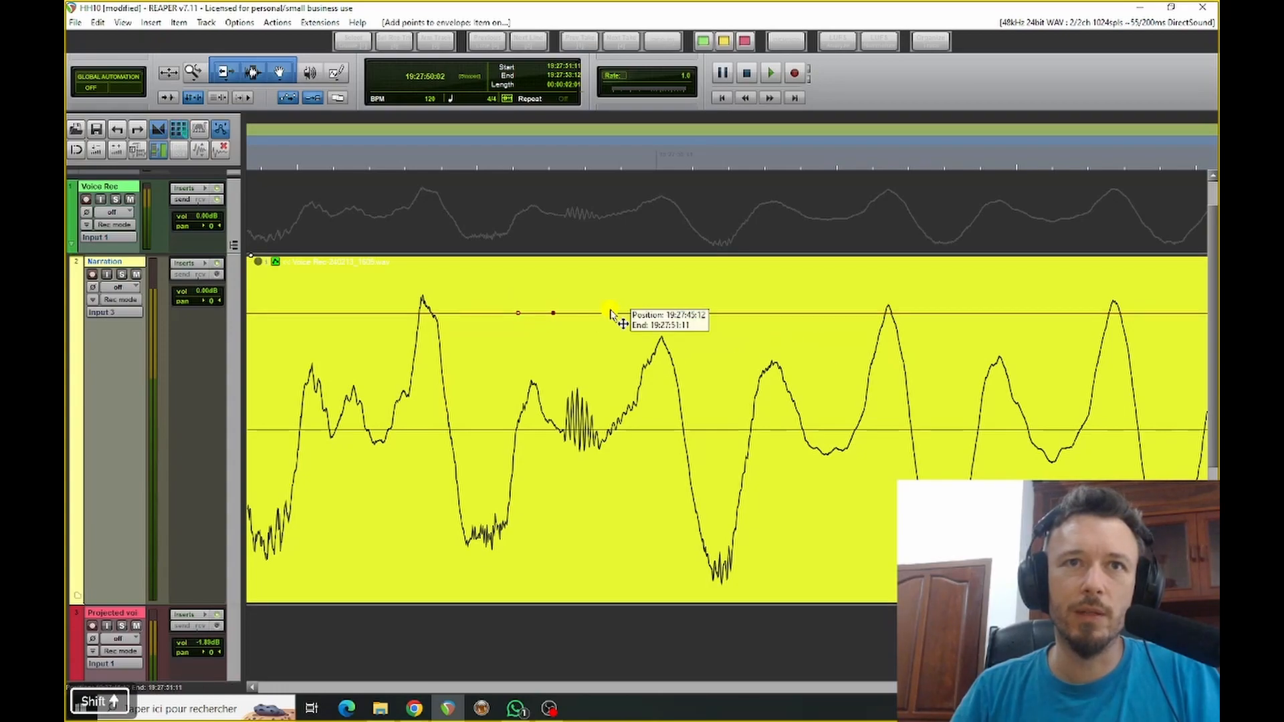
{"action": "left_click", "coordinate": [610, 311], "text": "shift"}
{"action": "left_click", "coordinate": [608, 313], "text": "shift"}
{"action": "left_click", "coordinate": [648, 313], "text": "shift"}
{"action": "left_click_drag", "start_coordinate": [584, 316], "coordinate": [611, 407]}
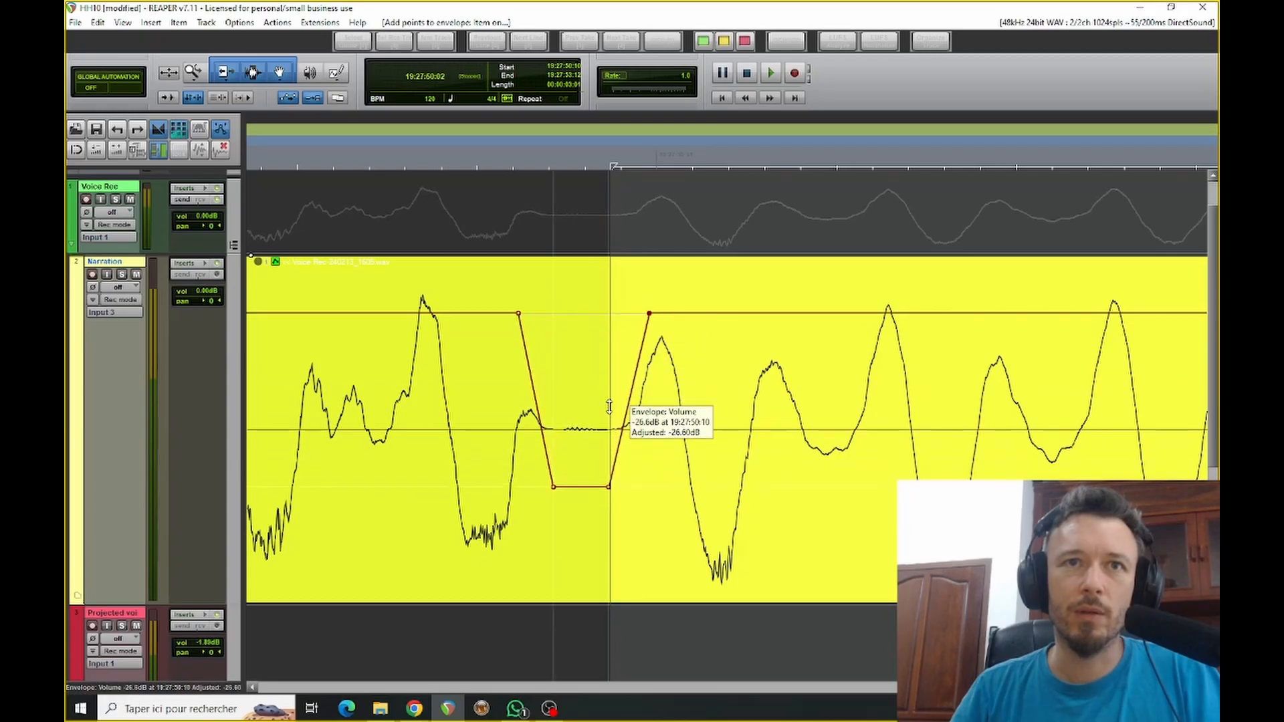
Play the narration across both volume dips from about 19:27:49:27 and stop playback.
{"action": "scroll", "coordinate": [646, 405], "scroll_direction": "down", "scroll_amount": 1}
{"action": "scroll", "coordinate": [645, 405], "scroll_direction": "down", "scroll_amount": 4}
{"action": "key", "text": "space"}
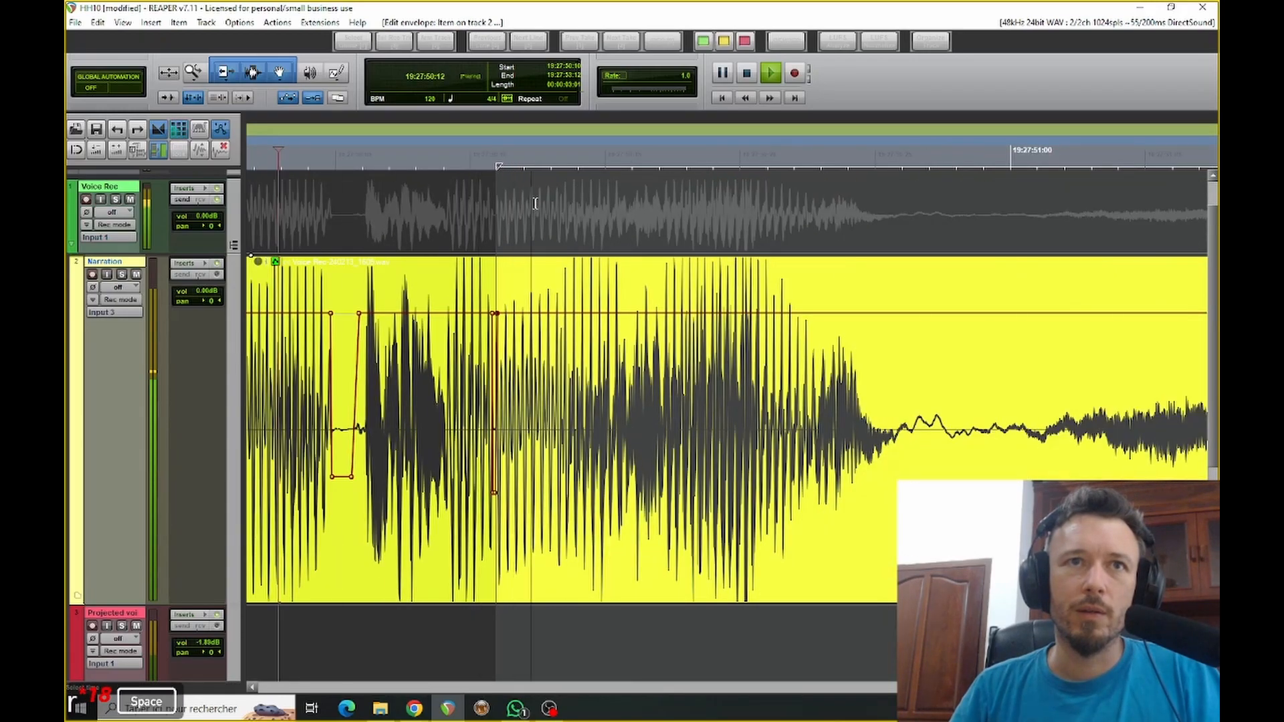
{"action": "scroll", "coordinate": [526, 209], "scroll_direction": "down", "scroll_amount": 4}
{"action": "key", "text": "space"}
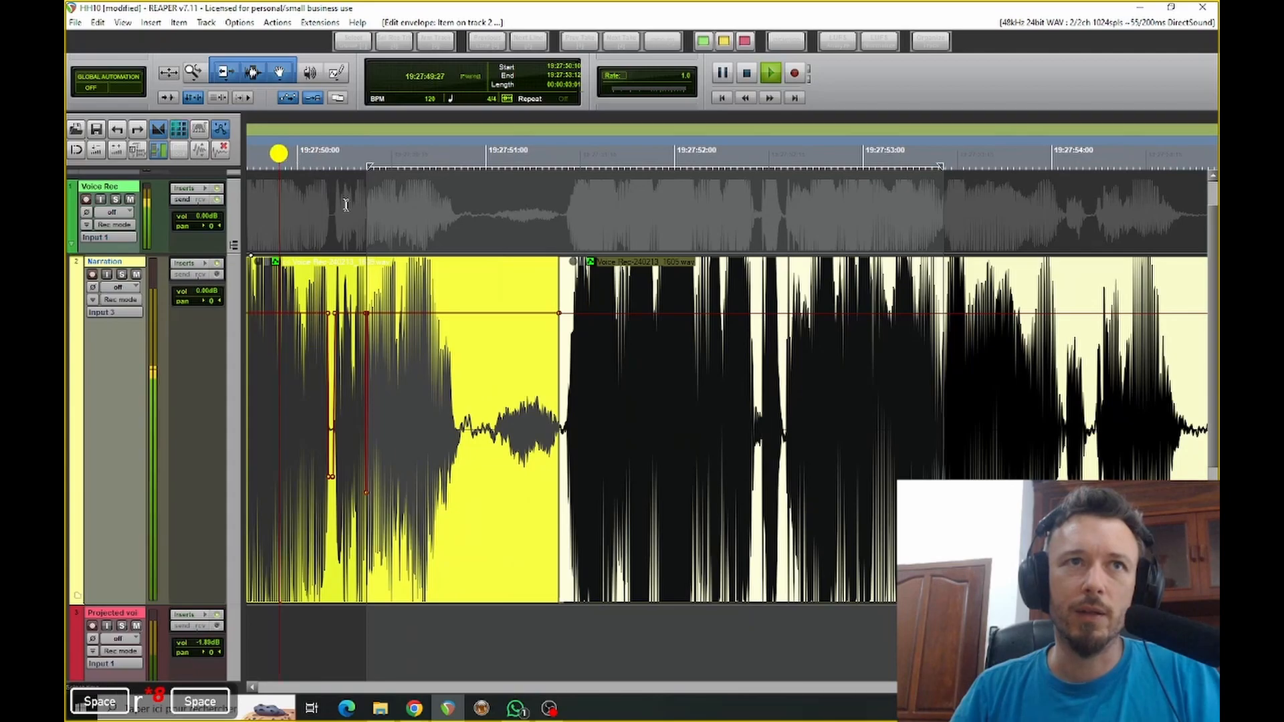
{"action": "key", "text": "space"}
{"action": "scroll", "coordinate": [512, 364], "scroll_direction": "down", "scroll_amount": 3}
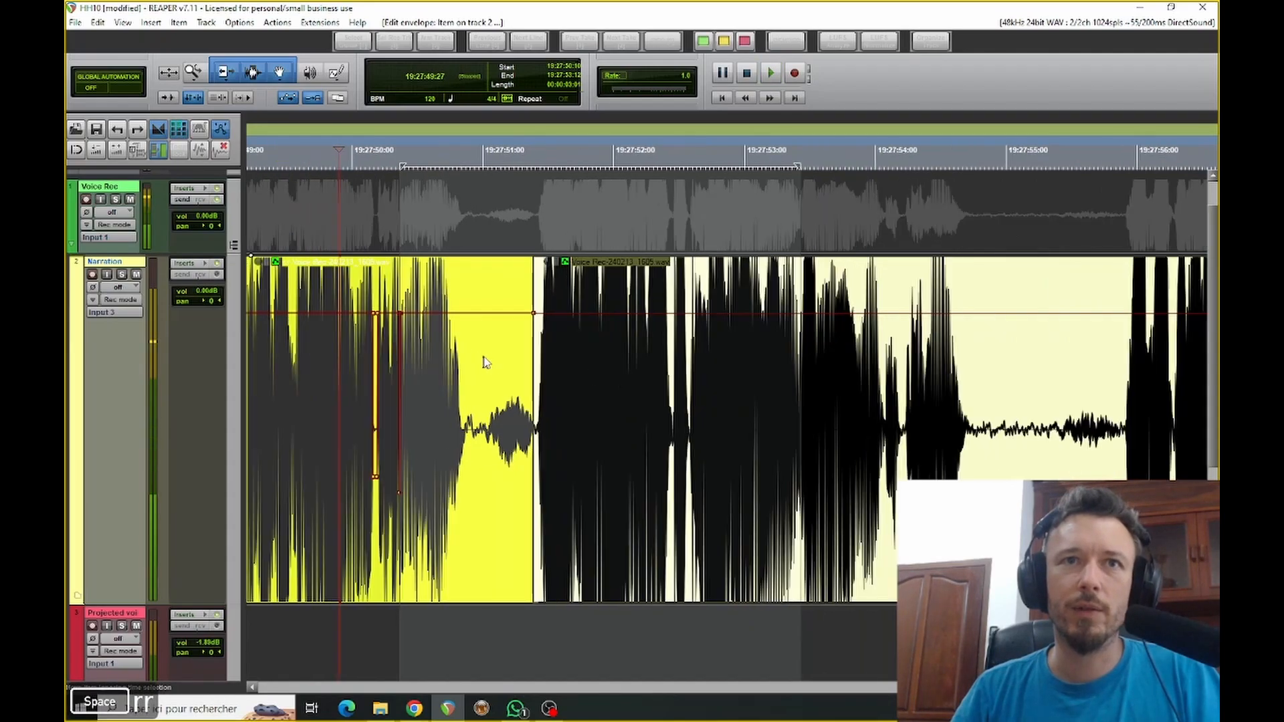
Move further along the Narration track and play it from about 19:27:57:26.
{"action": "scroll", "coordinate": [512, 364], "scroll_direction": "down", "scroll_amount": 4}
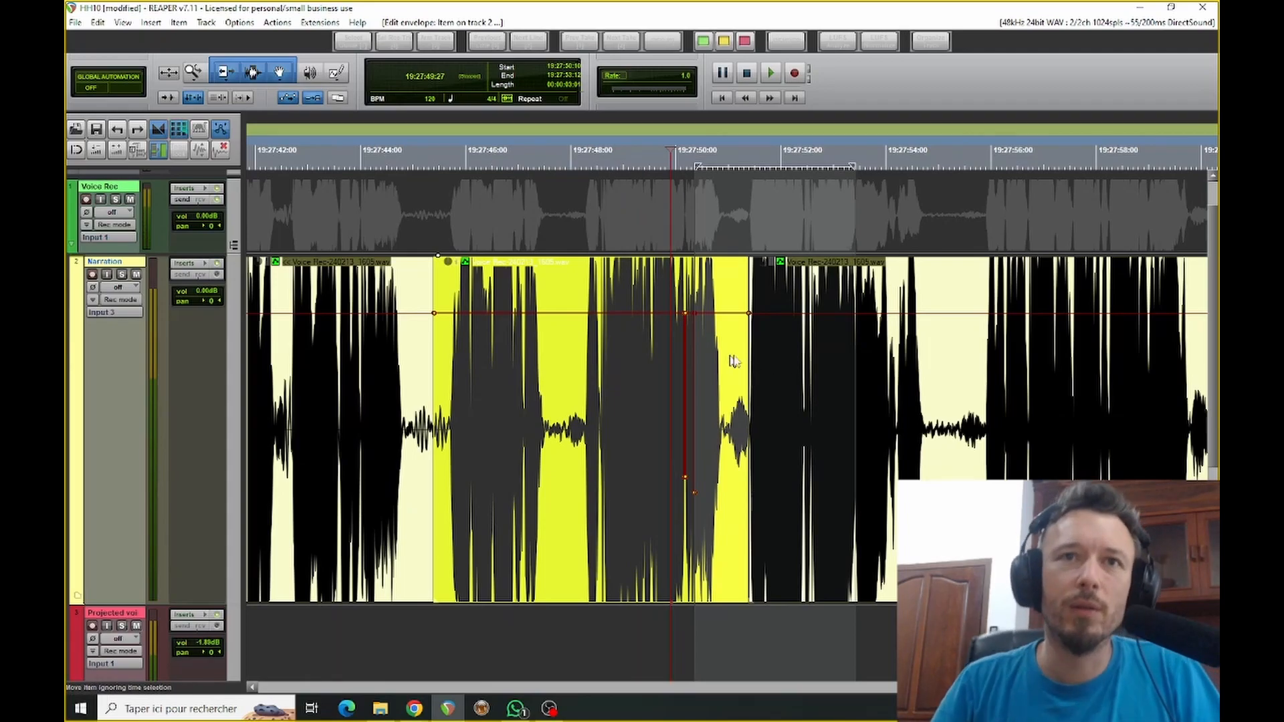
{"action": "scroll", "coordinate": [963, 315], "scroll_direction": "right", "scroll_amount": 4}
{"action": "left_click", "coordinate": [730, 164]}
{"action": "key", "text": "space"}
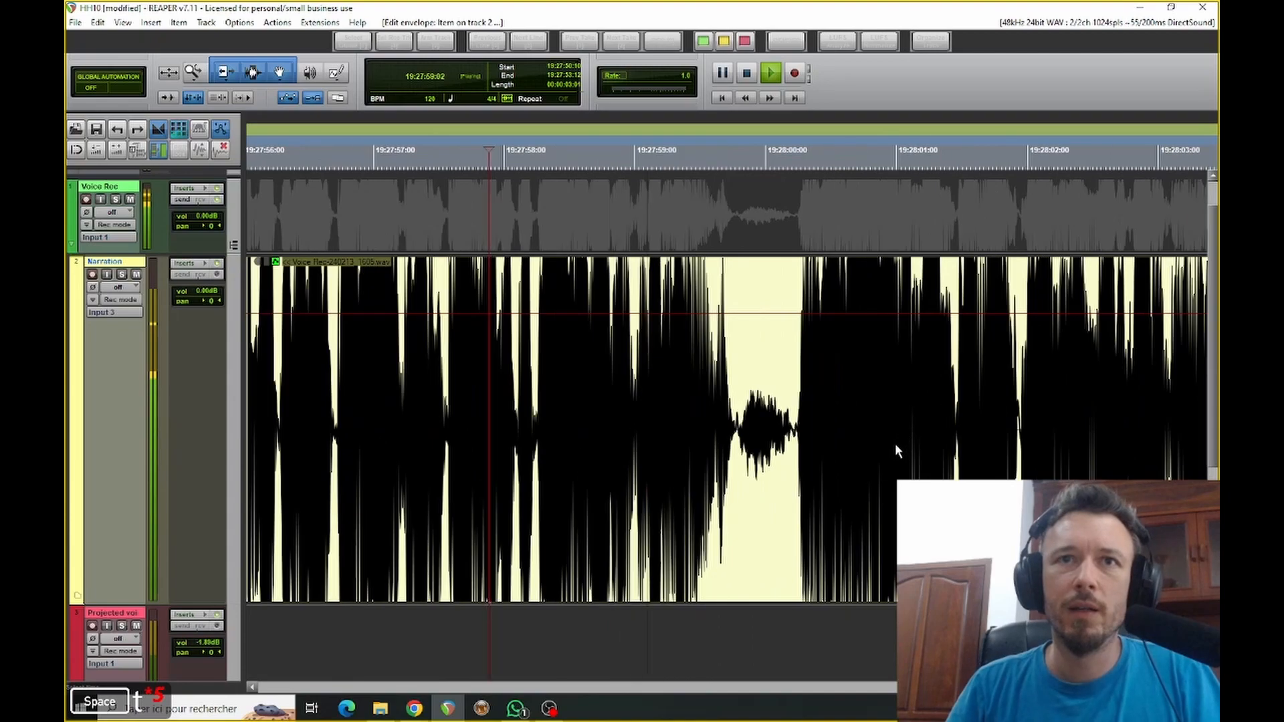
{"action": "key", "text": "space"}
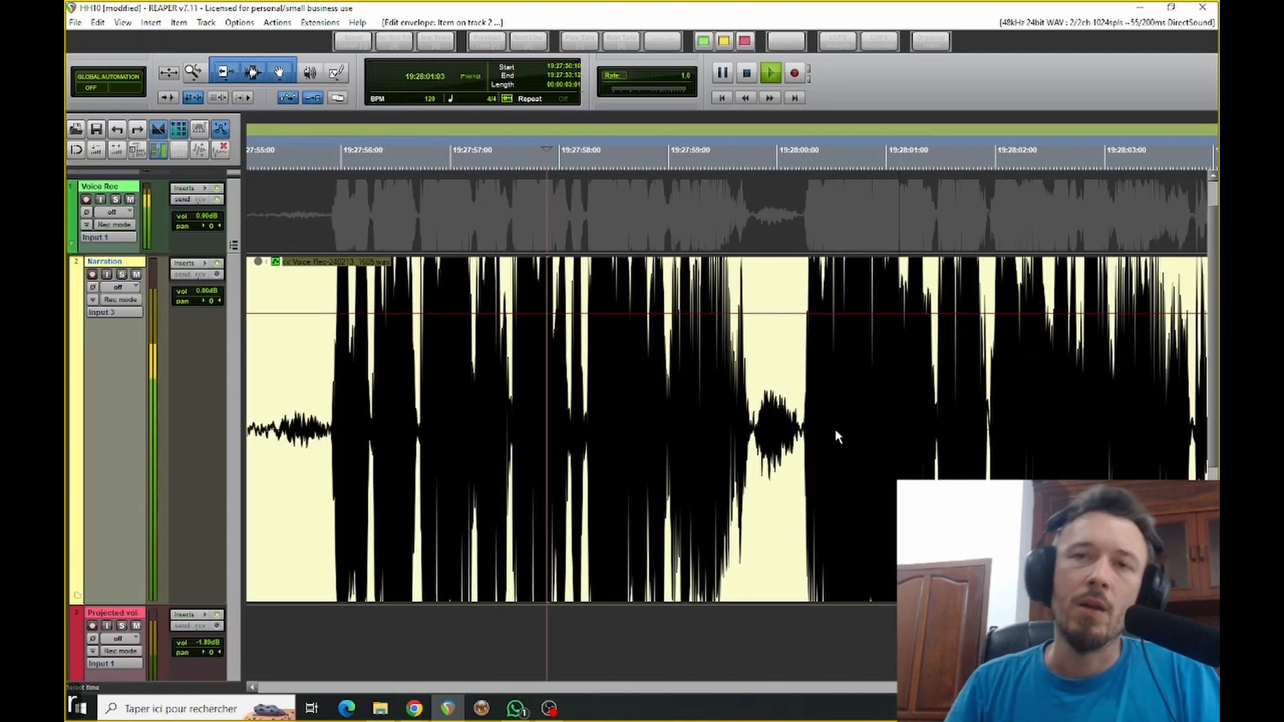
Move further along the Narration track, play it from about 19:28:07:04, and stop playback at the next small noise.
{"action": "scroll", "coordinate": [833, 428], "scroll_direction": "right", "scroll_amount": 3}
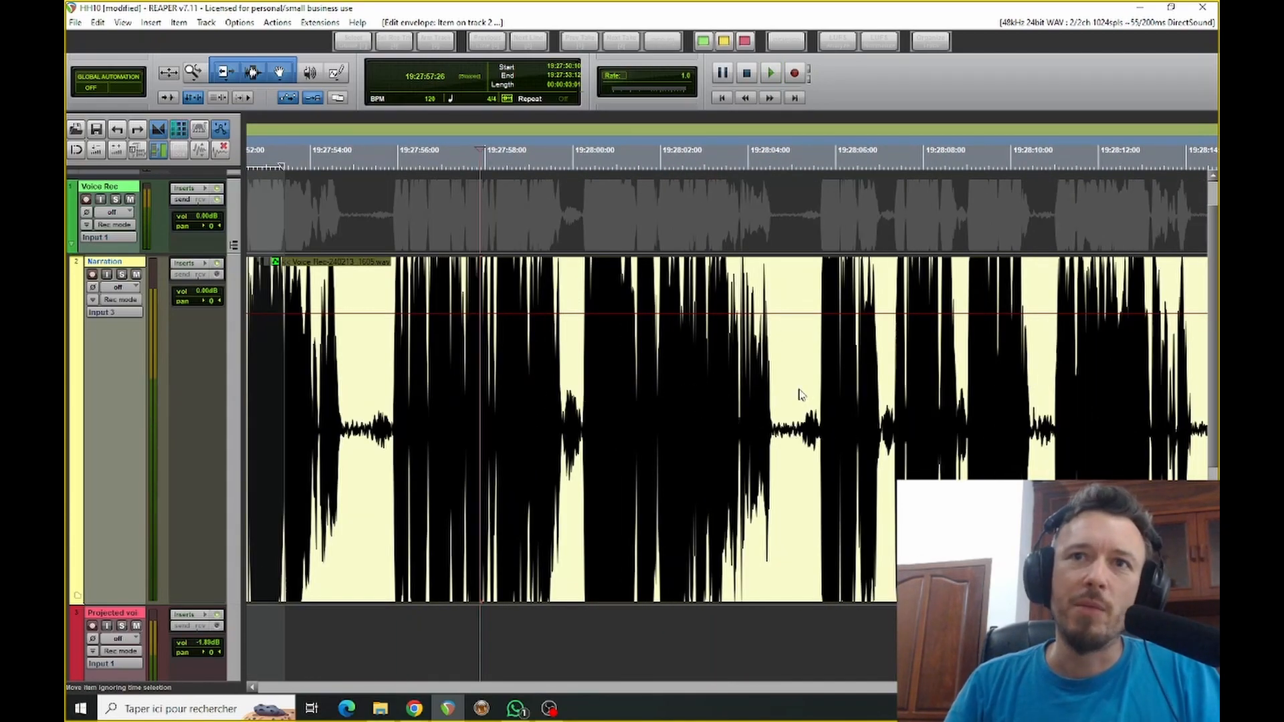
{"action": "left_click", "coordinate": [802, 394]}
{"action": "key", "text": "space"}
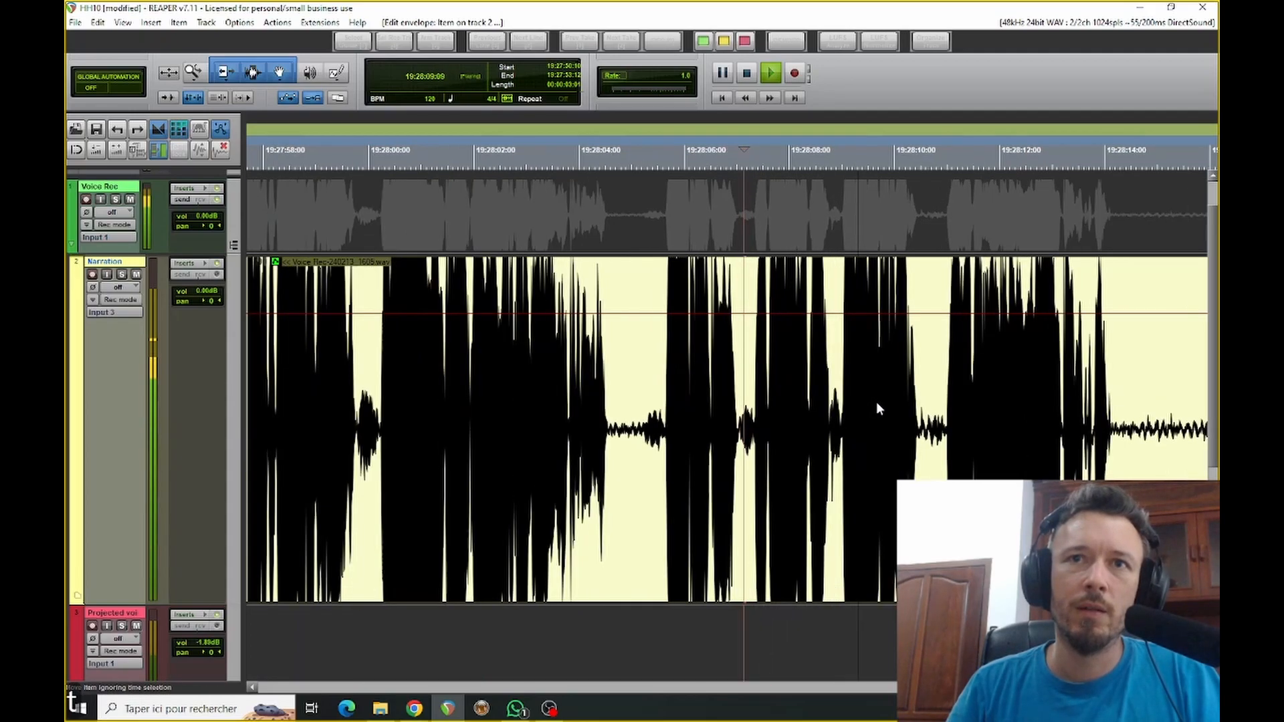
{"action": "scroll", "coordinate": [681, 342], "scroll_direction": "up", "scroll_amount": 6}
{"action": "key", "text": "space"}
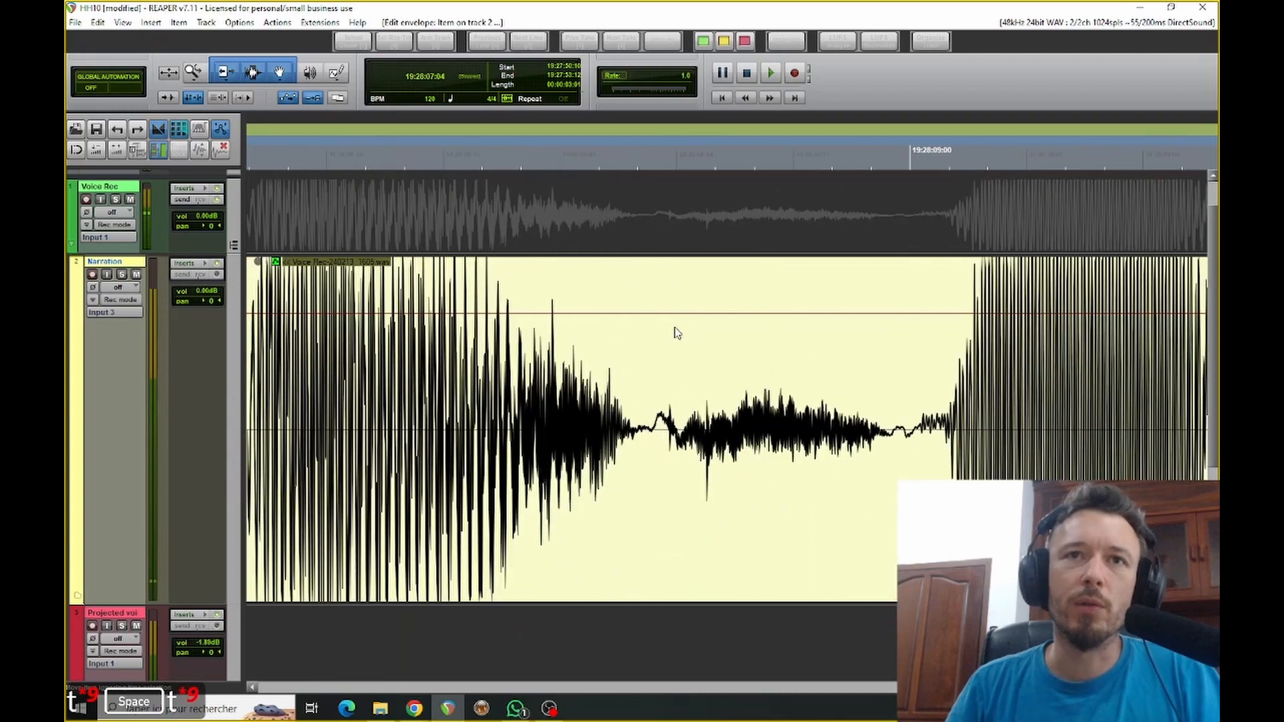
Add four volume envelope points around the small noise just before 19:28:09:00 and lower the section between the middle two.
{"action": "left_click", "coordinate": [621, 313], "text": "shift"}
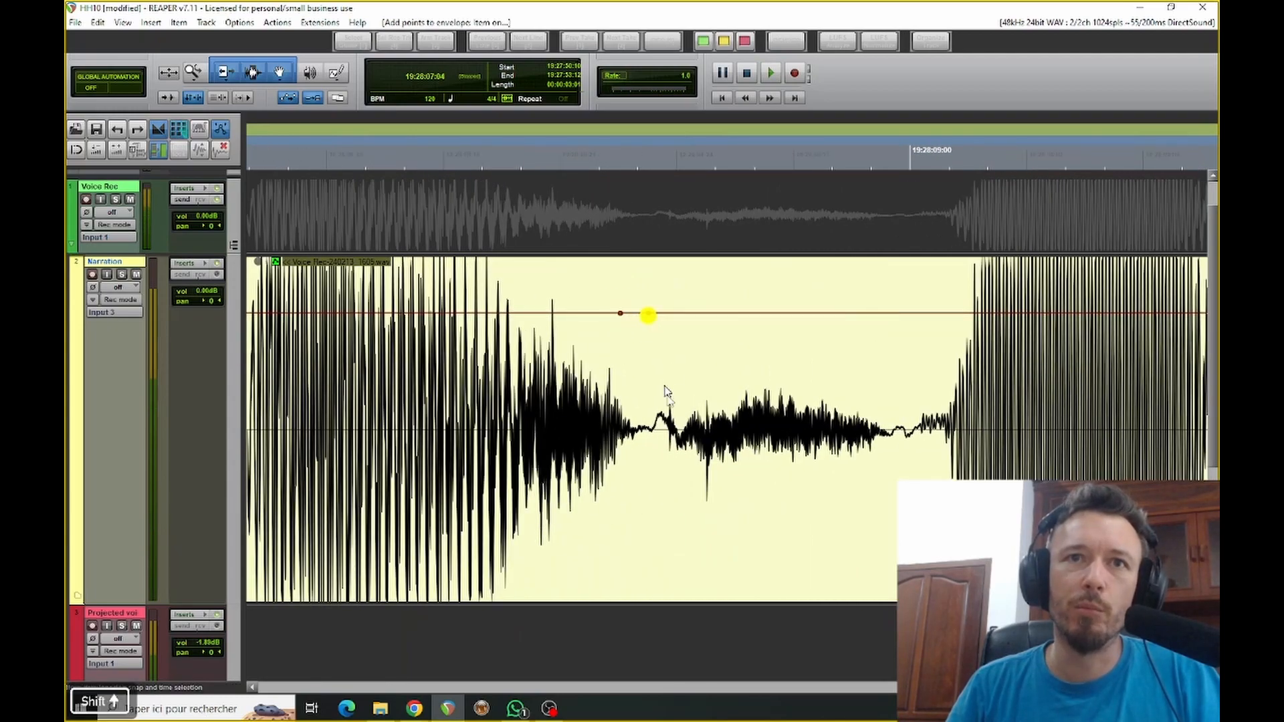
{"action": "left_click", "coordinate": [900, 313], "text": "shift"}
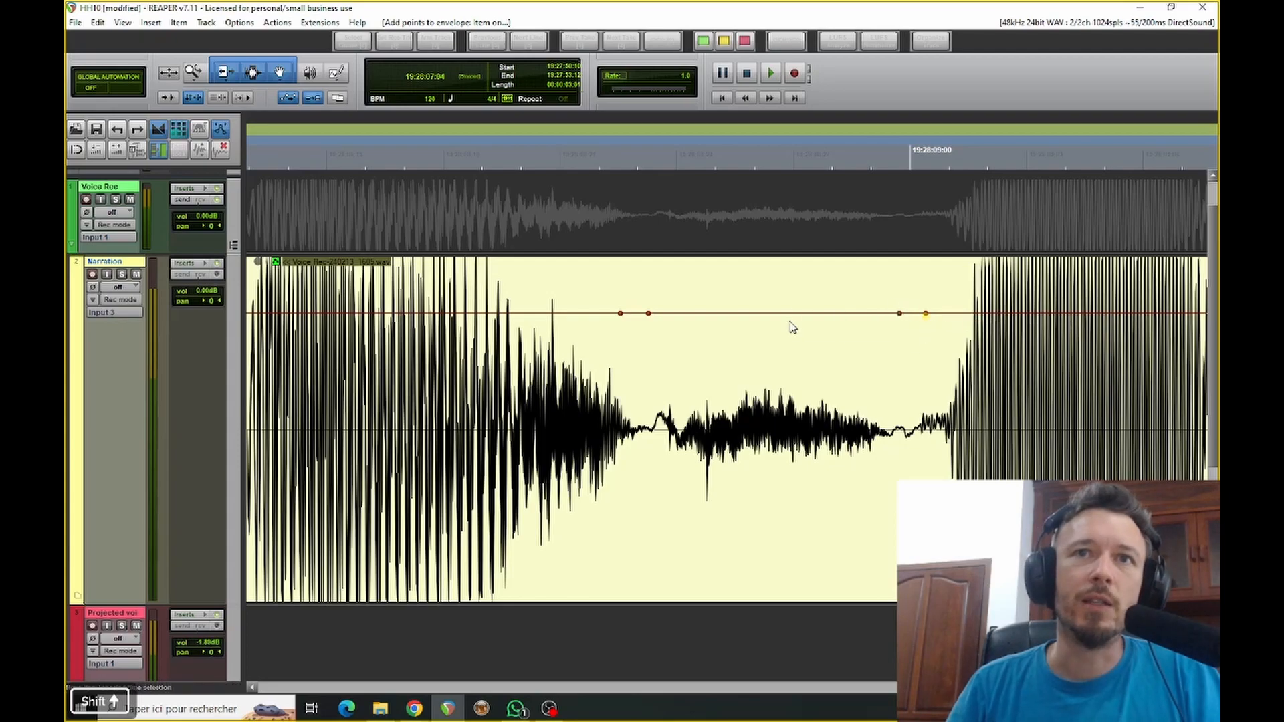
{"action": "scroll", "coordinate": [791, 322], "scroll_direction": "down", "scroll_amount": 3}
{"action": "left_click_drag", "start_coordinate": [793, 313], "coordinate": [793, 367]}
Play the narration from 19:28:07:04, ahead of the new volume dip, and stop playback.
{"action": "scroll", "coordinate": [792, 367], "scroll_direction": "down", "scroll_amount": 1}
{"action": "scroll", "coordinate": [786, 367], "scroll_direction": "down", "scroll_amount": 1}
{"action": "scroll", "coordinate": [783, 367], "scroll_direction": "down", "scroll_amount": 4}
{"action": "key", "text": "space"}
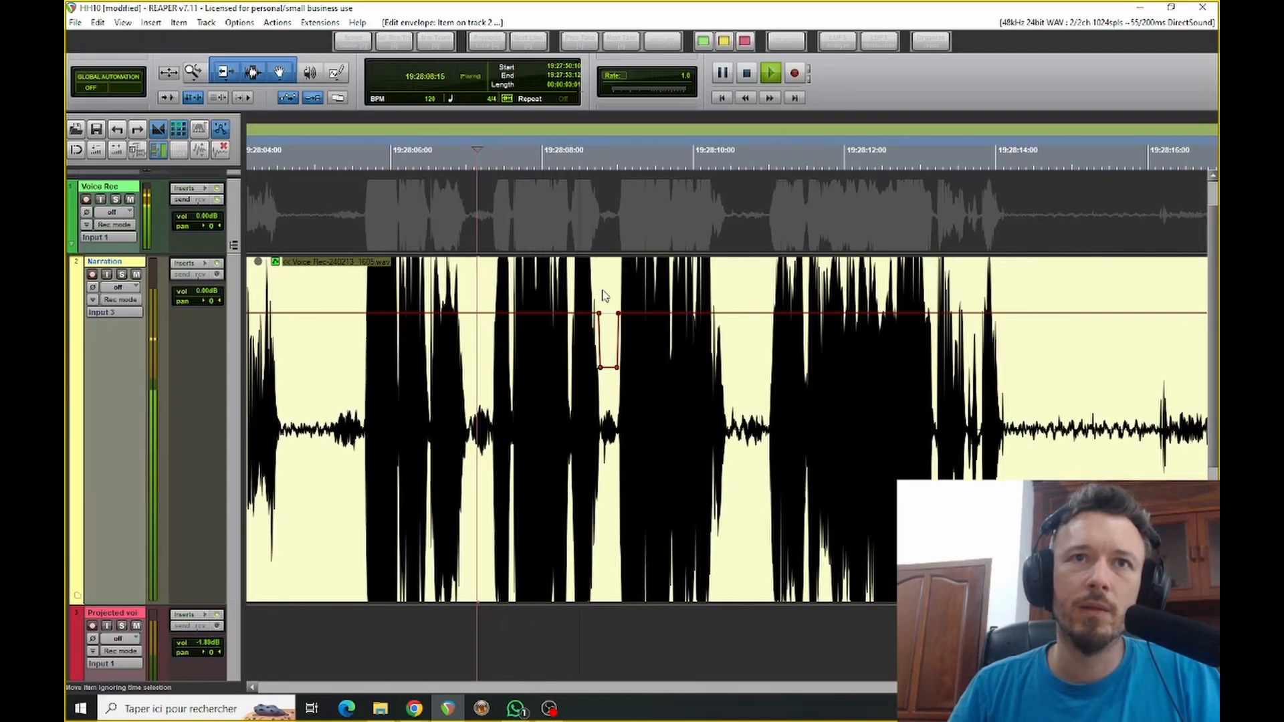
{"action": "scroll", "coordinate": [604, 295], "scroll_direction": "down", "scroll_amount": 1}
{"action": "scroll", "coordinate": [605, 287], "scroll_direction": "down", "scroll_amount": 1}
{"action": "key", "text": "space"}
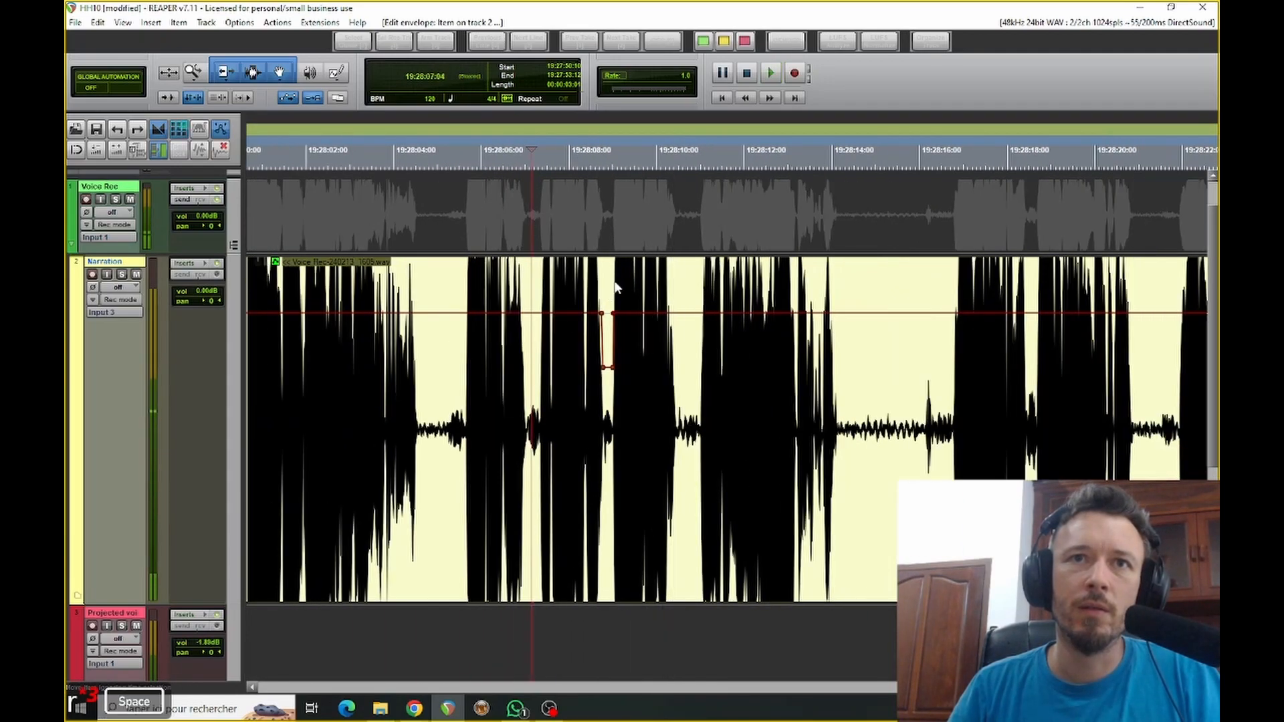
Set a time selection over the pause from about 19:28:15:05 to 19:28:16:15 and ripple-cut that portion of the Narration item.
{"action": "scroll", "coordinate": [634, 362], "scroll_direction": "down", "scroll_amount": 1}
{"action": "scroll", "coordinate": [632, 359], "scroll_direction": "down", "scroll_amount": 1}
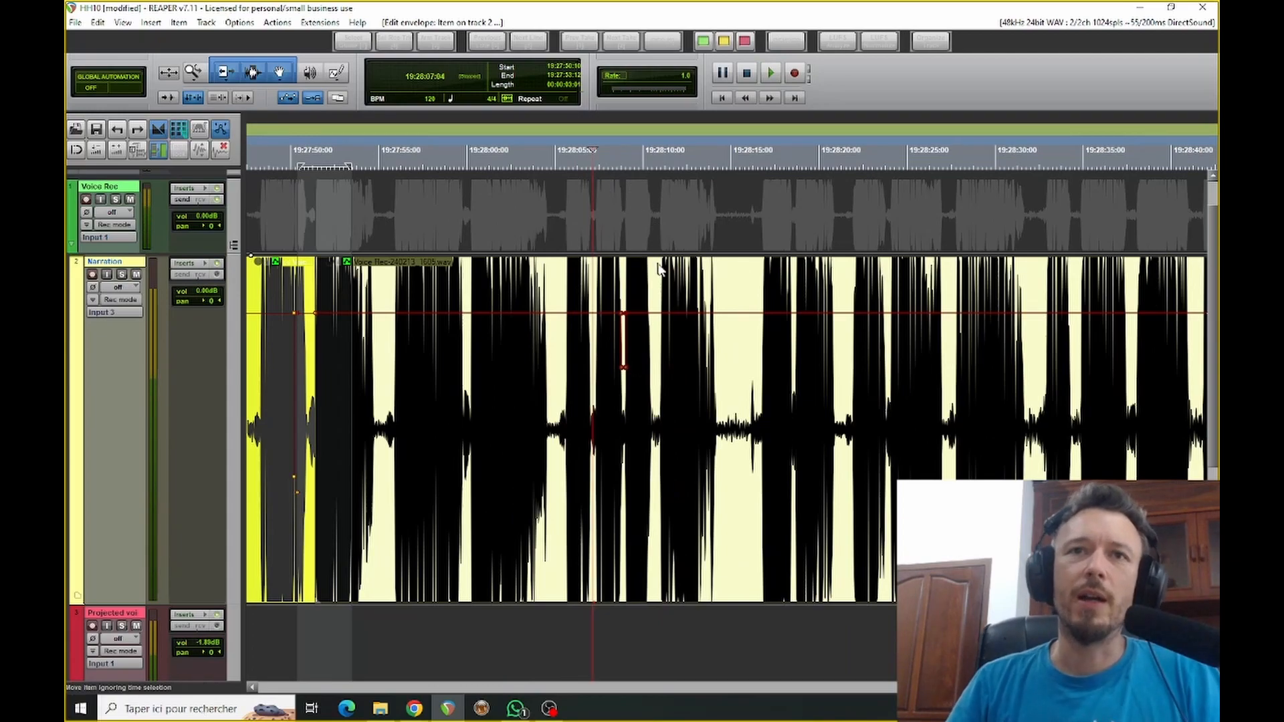
{"action": "scroll", "coordinate": [657, 262], "scroll_direction": "down", "scroll_amount": 2}
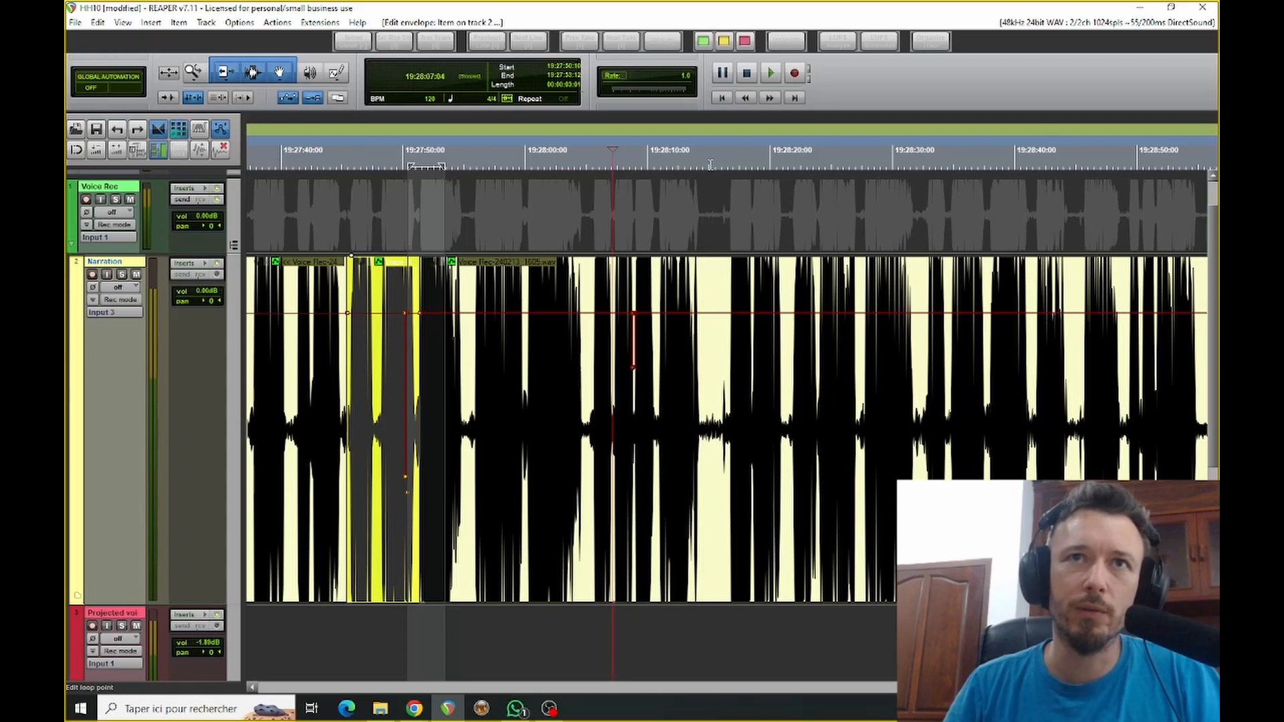
{"action": "left_click_drag", "start_coordinate": [710, 165], "coordinate": [725, 168]}
{"action": "left_click", "coordinate": [761, 381]}
{"action": "scroll", "coordinate": [737, 391], "scroll_direction": "up", "scroll_amount": 4}
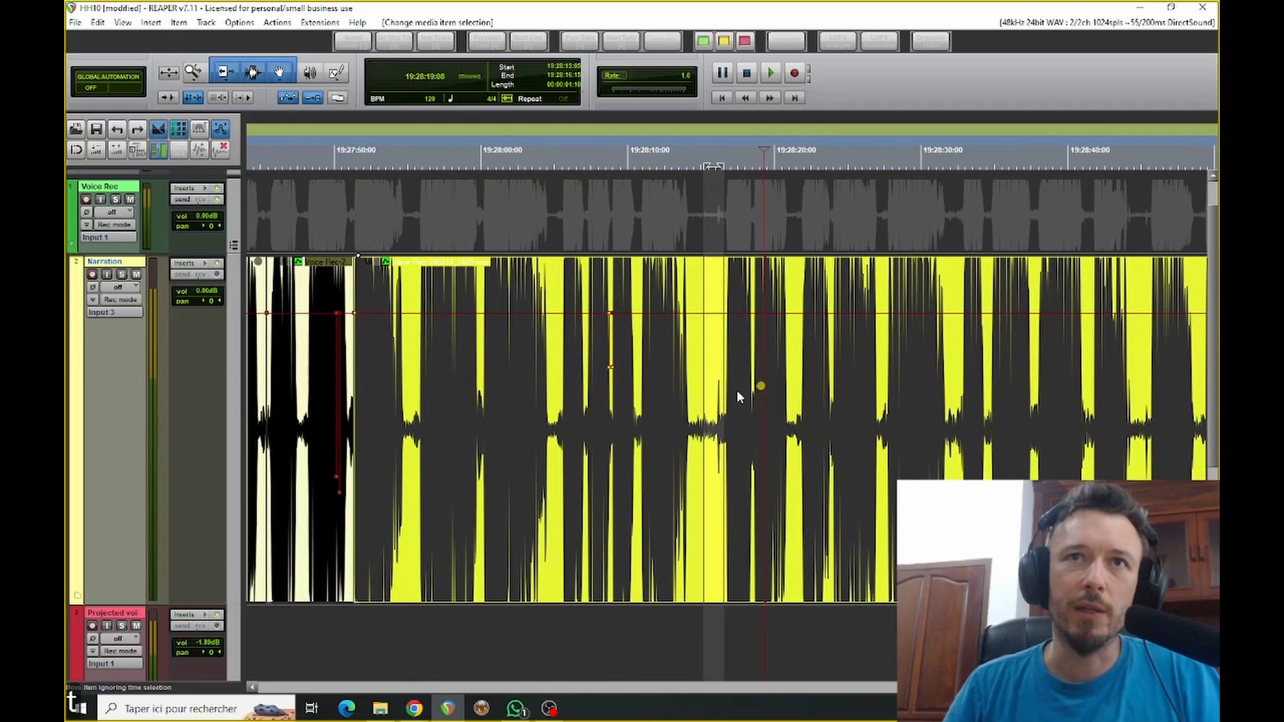
{"action": "scroll", "coordinate": [736, 408], "scroll_direction": "up", "scroll_amount": 3}
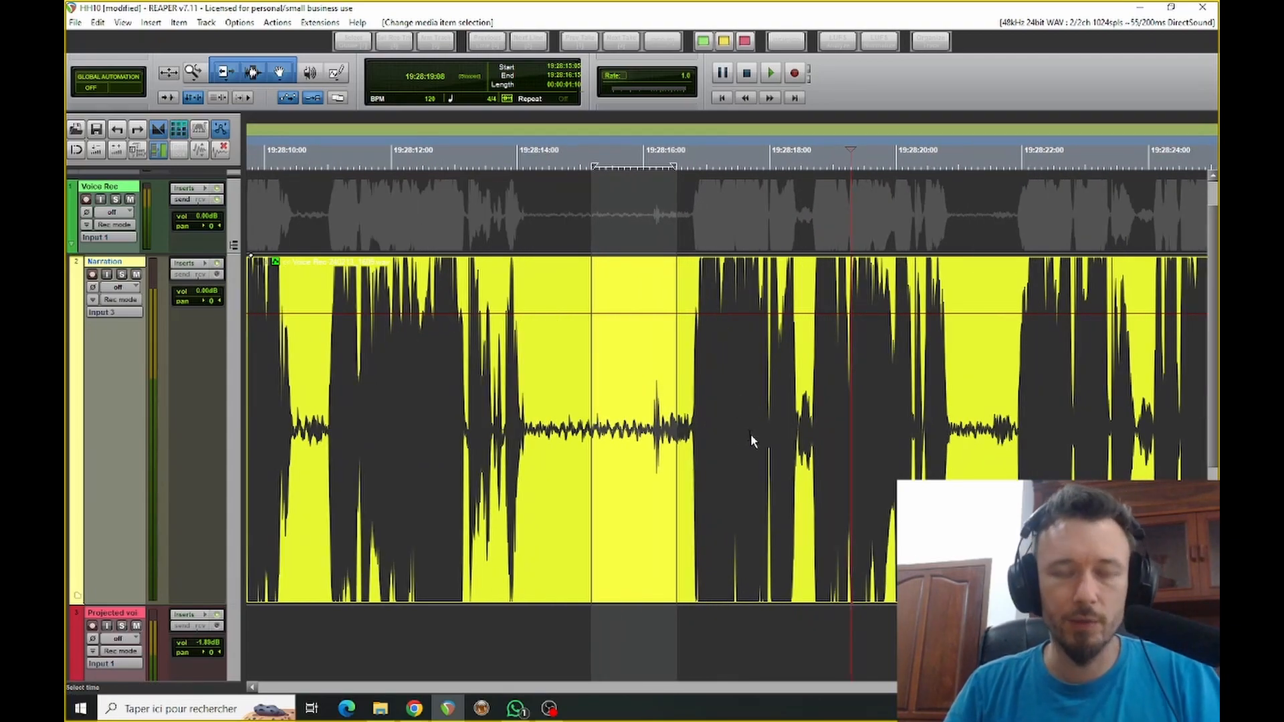
{"action": "key", "text": "ctrl+x"}
Place the edit cursor at 19:28:14:29, just before the new cut, and look over the edited Narration track across the wider timeline.
{"action": "scroll", "coordinate": [742, 411], "scroll_direction": "down", "scroll_amount": 3}
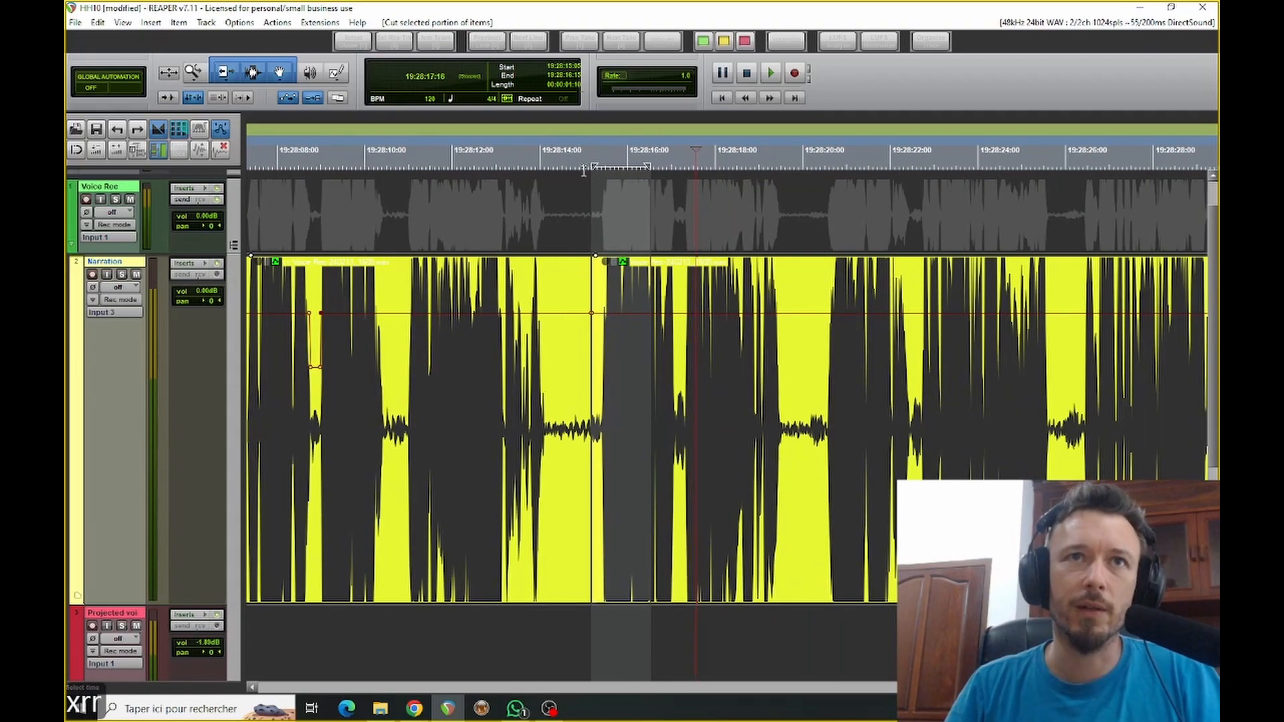
{"action": "left_click", "coordinate": [583, 160]}
{"action": "scroll", "coordinate": [649, 329], "scroll_direction": "down", "scroll_amount": 3}
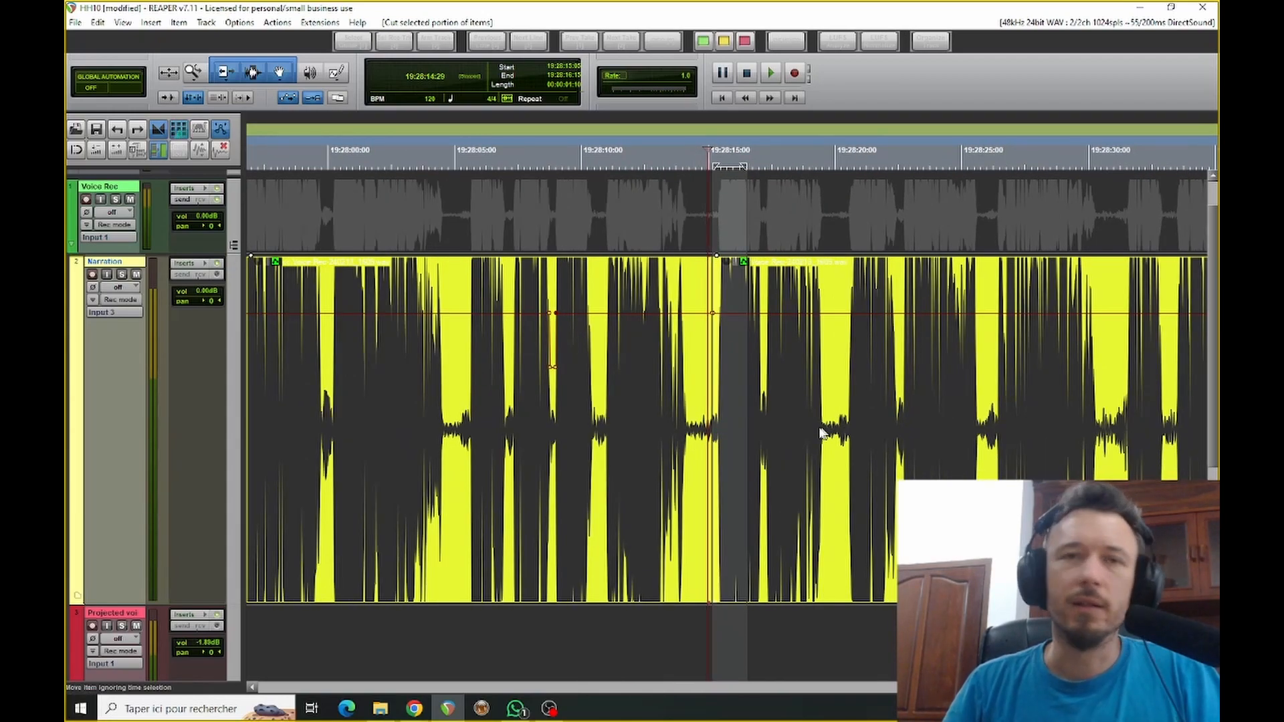
{"action": "scroll", "coordinate": [836, 425], "scroll_direction": "down", "scroll_amount": 1}
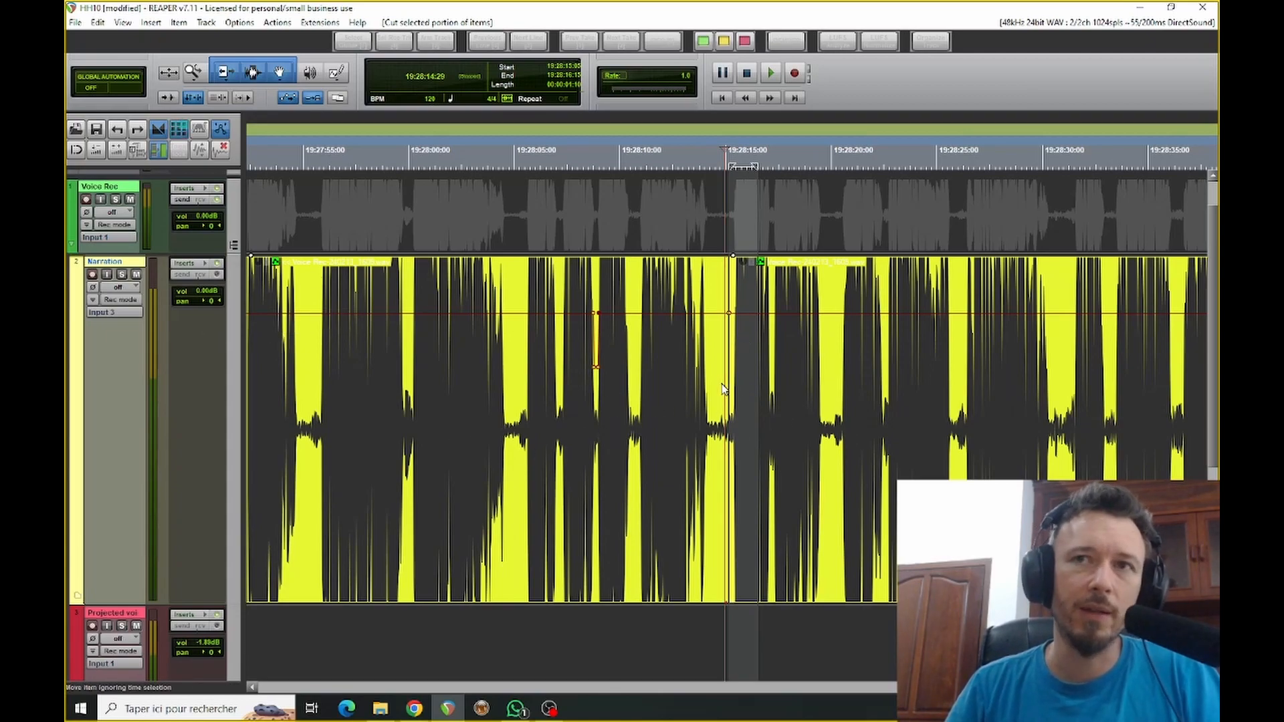
{"action": "key", "text": "r"}
{"action": "key", "text": "r"}
{"action": "key", "text": "r"}
{"action": "key", "text": "r"}
{"action": "key", "text": "r"}
{"action": "key", "text": "r"}
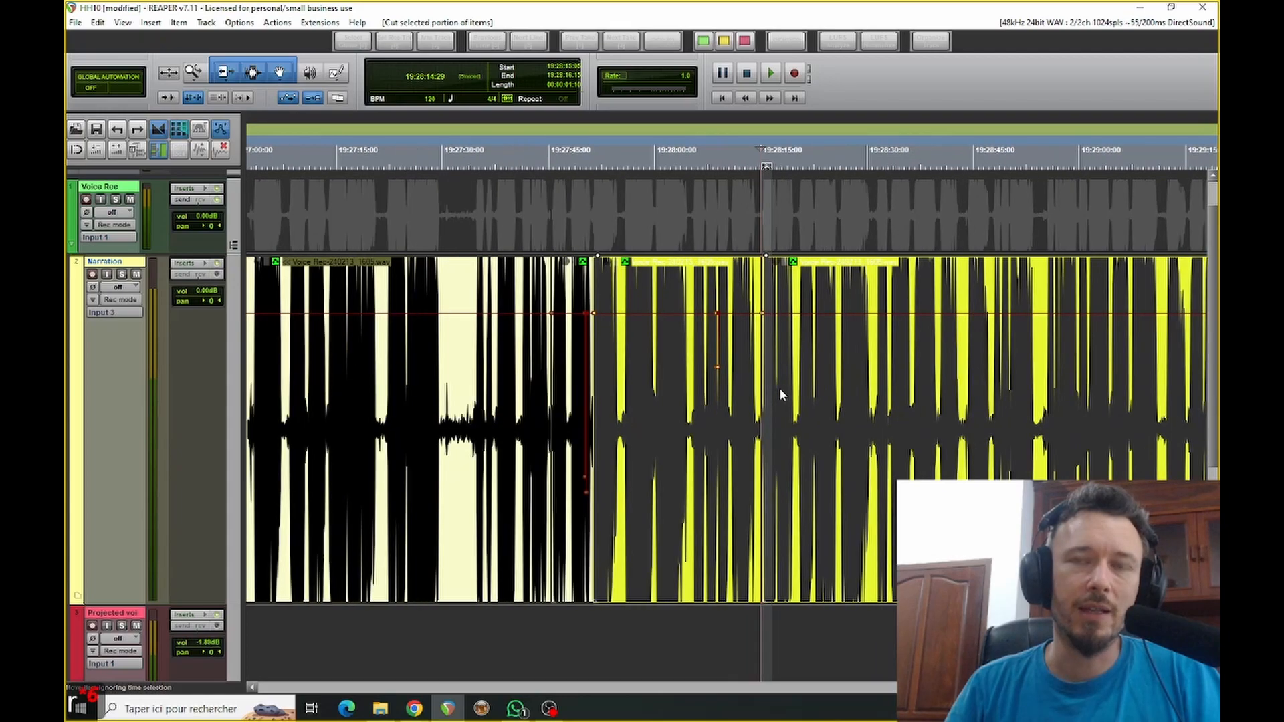
{"action": "key", "text": "r"}
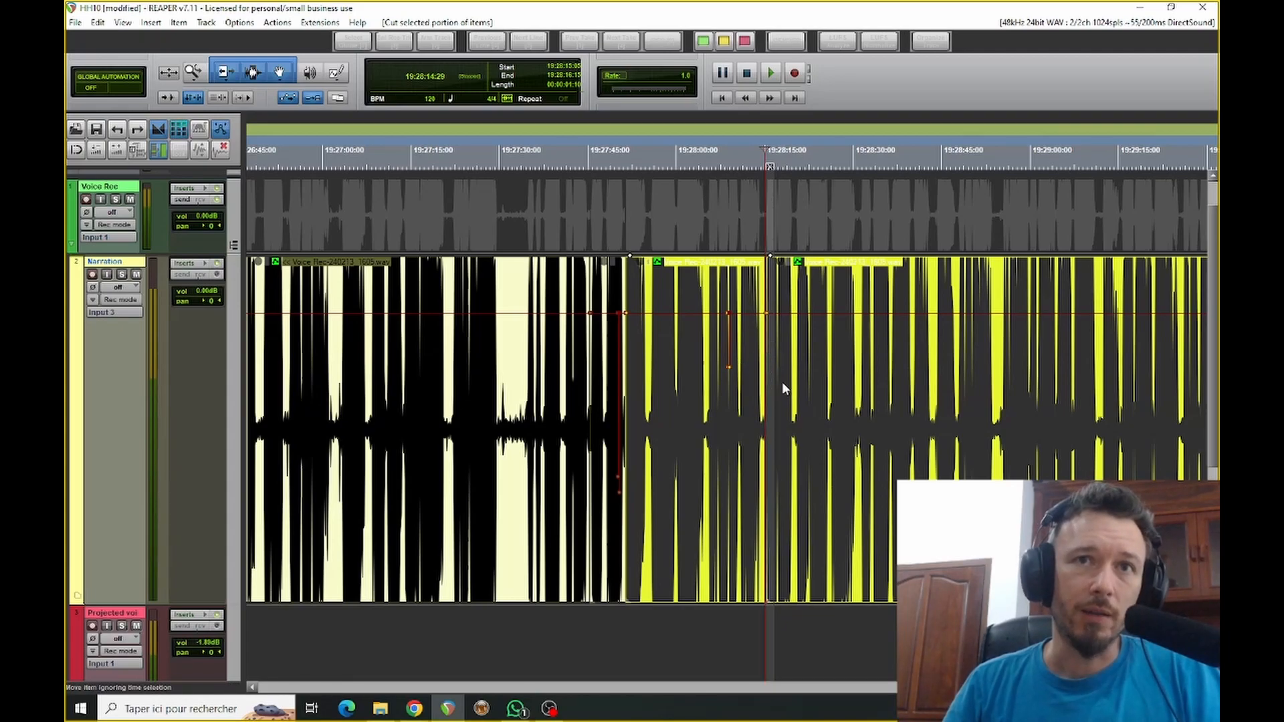
{"action": "scroll", "coordinate": [823, 384], "scroll_direction": "down", "scroll_amount": 5}
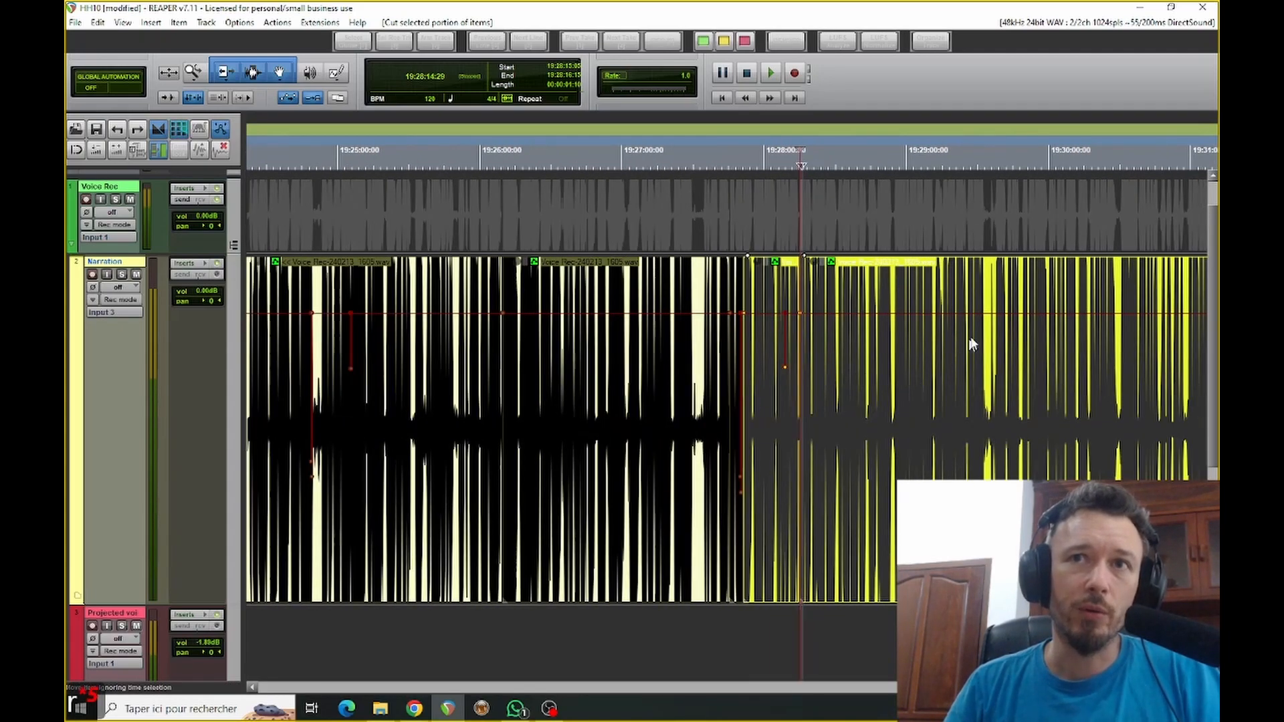
{"action": "scroll", "coordinate": [776, 308], "scroll_direction": "down", "scroll_amount": 5}
{"action": "left_click", "coordinate": [771, 445]}
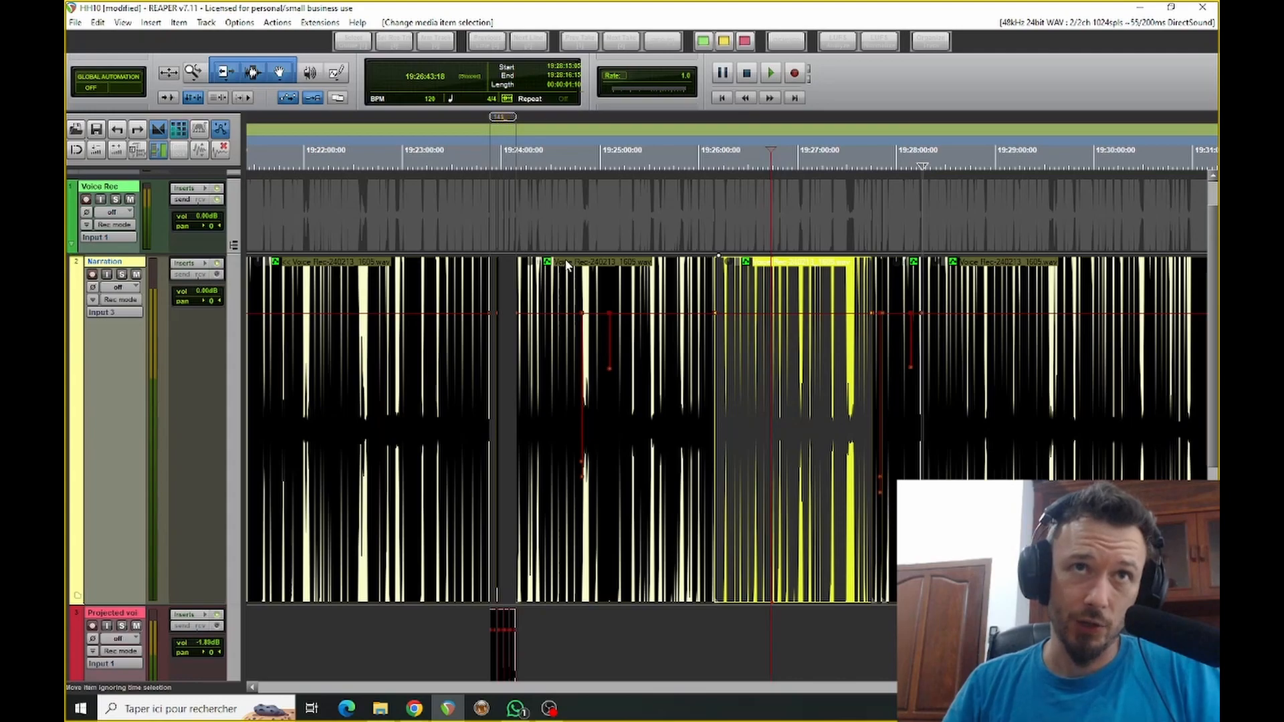
{"action": "scroll", "coordinate": [789, 347], "scroll_direction": "up", "scroll_amount": 5}
{"action": "scroll", "coordinate": [799, 355], "scroll_direction": "up", "scroll_amount": 3}
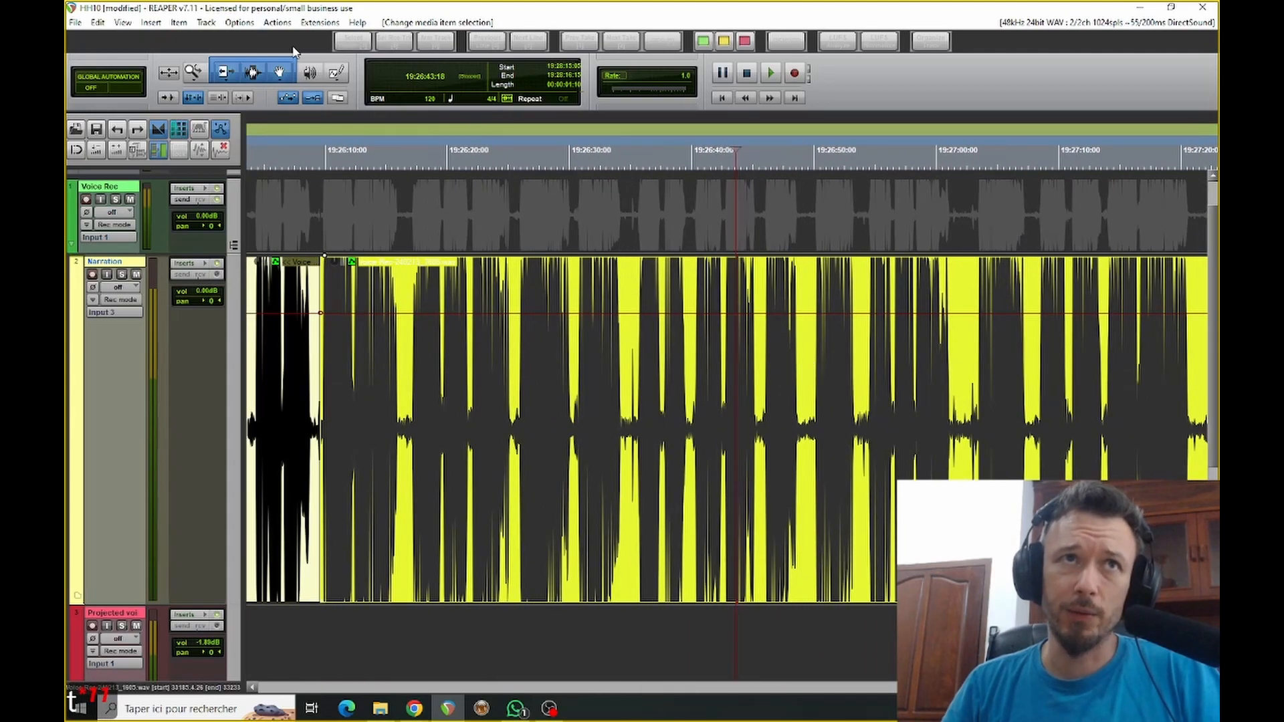
{"action": "left_click", "coordinate": [321, 24]}
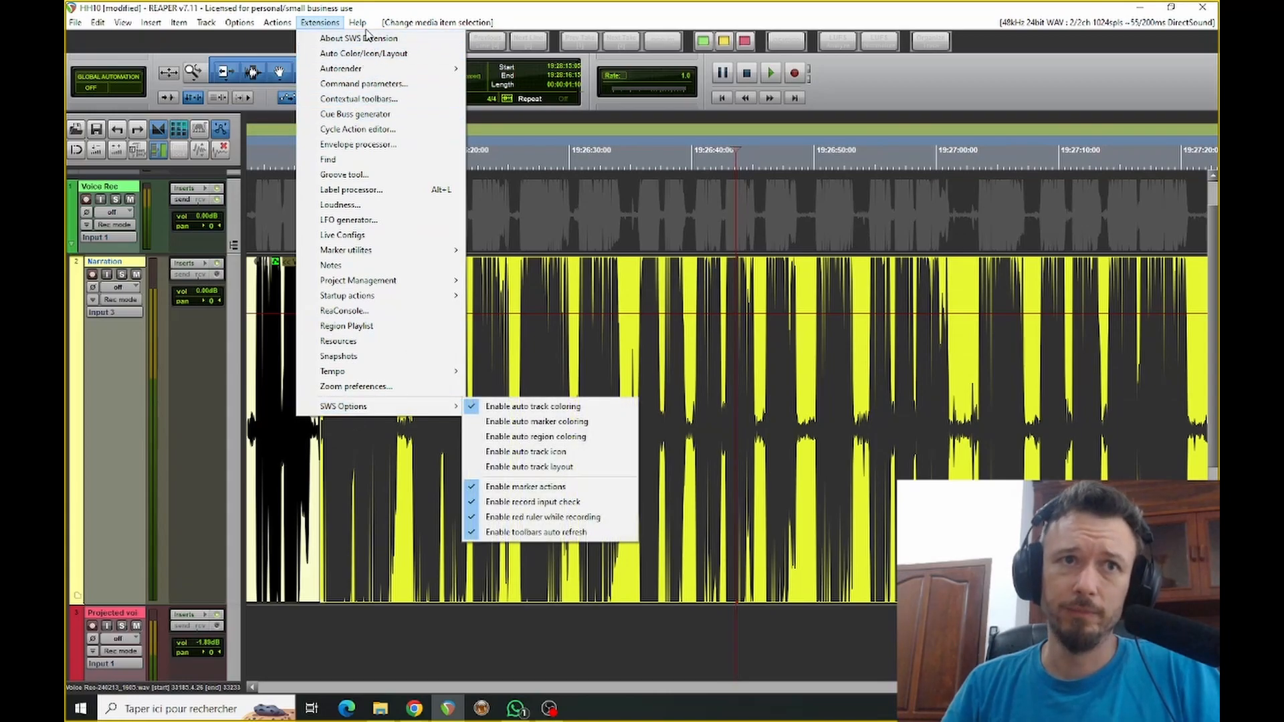
{"action": "left_click", "coordinate": [322, 16]}
Remove the existing region 141 above the projected voice passage around 19:24:00:00.
{"action": "left_click", "coordinate": [800, 402]}
{"action": "scroll", "coordinate": [800, 401], "scroll_direction": "up", "scroll_amount": 5}
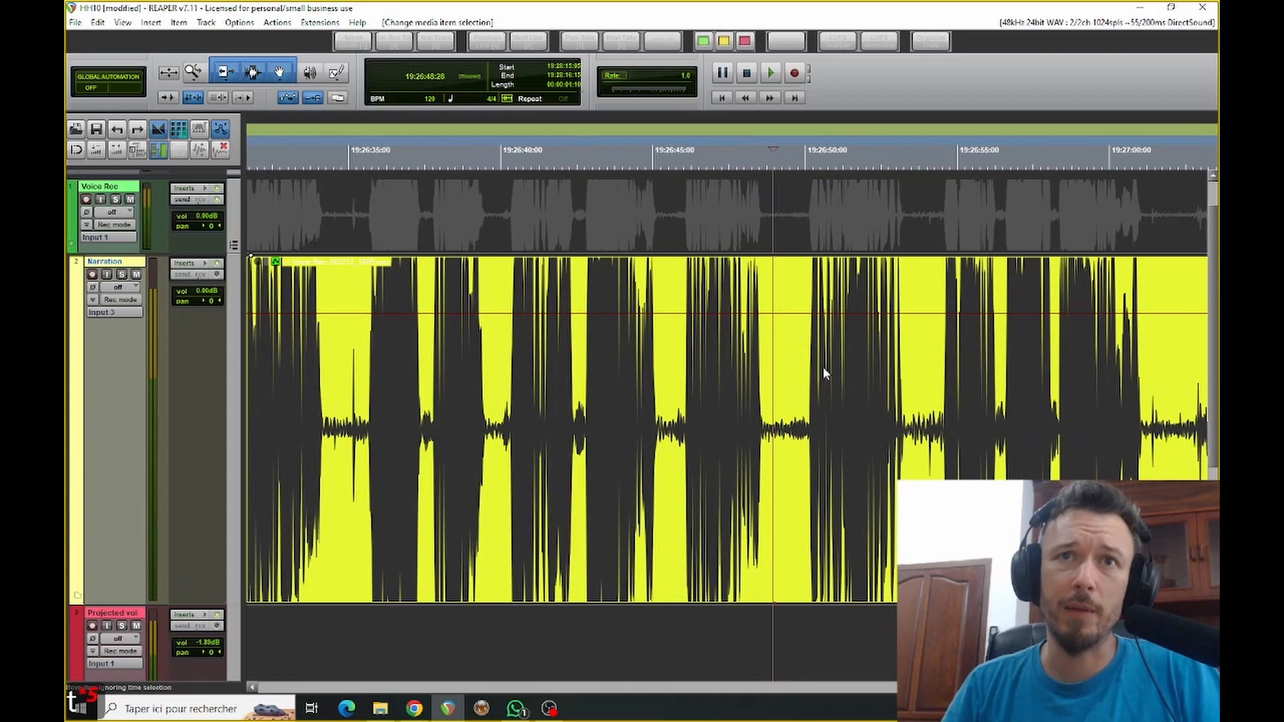
{"action": "key", "text": "t"}
{"action": "key", "text": "t"}
{"action": "key", "text": "t"}
{"action": "key", "text": "t"}
{"action": "key", "text": "r"}
{"action": "key", "text": "r"}
{"action": "key", "text": "r"}
{"action": "key", "text": "r"}
{"action": "key", "text": "r"}
{"action": "key", "text": "r"}
{"action": "key", "text": "r"}
{"action": "key", "text": "r"}
{"action": "key", "text": "r"}
{"action": "scroll", "coordinate": [760, 405], "scroll_direction": "left", "scroll_amount": 8}
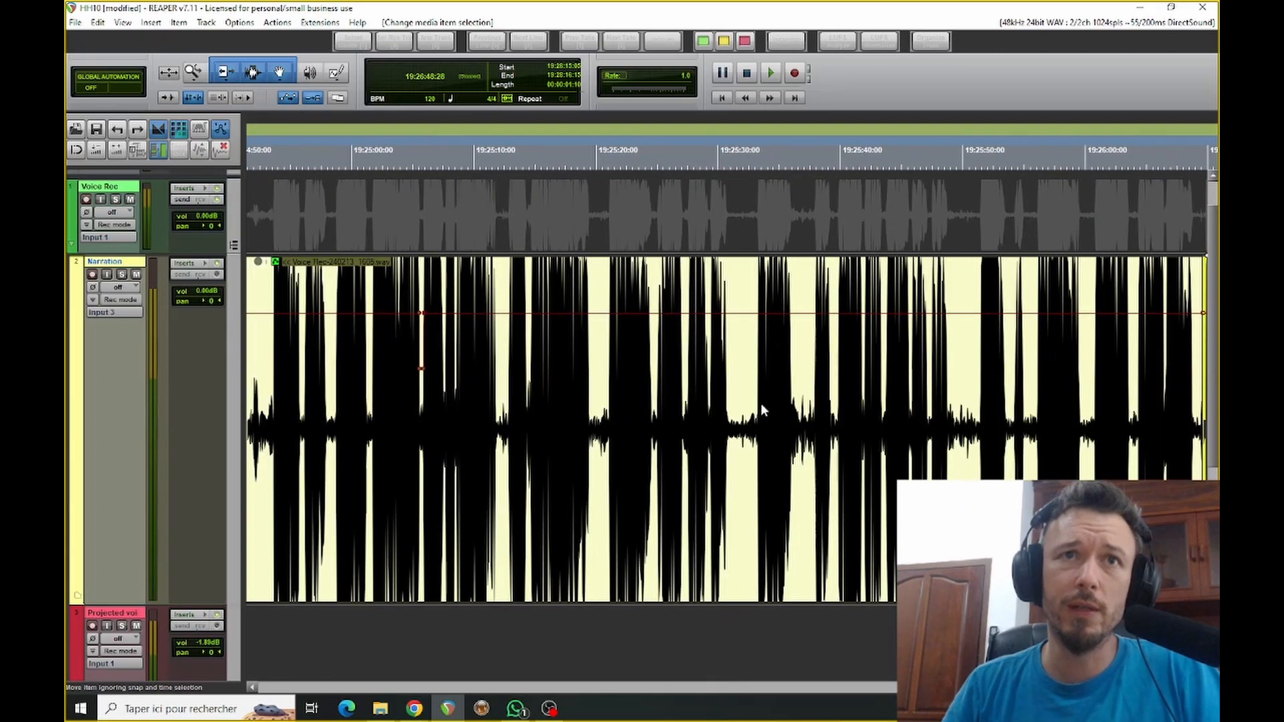
{"action": "scroll", "coordinate": [760, 402], "scroll_direction": "left", "scroll_amount": 10}
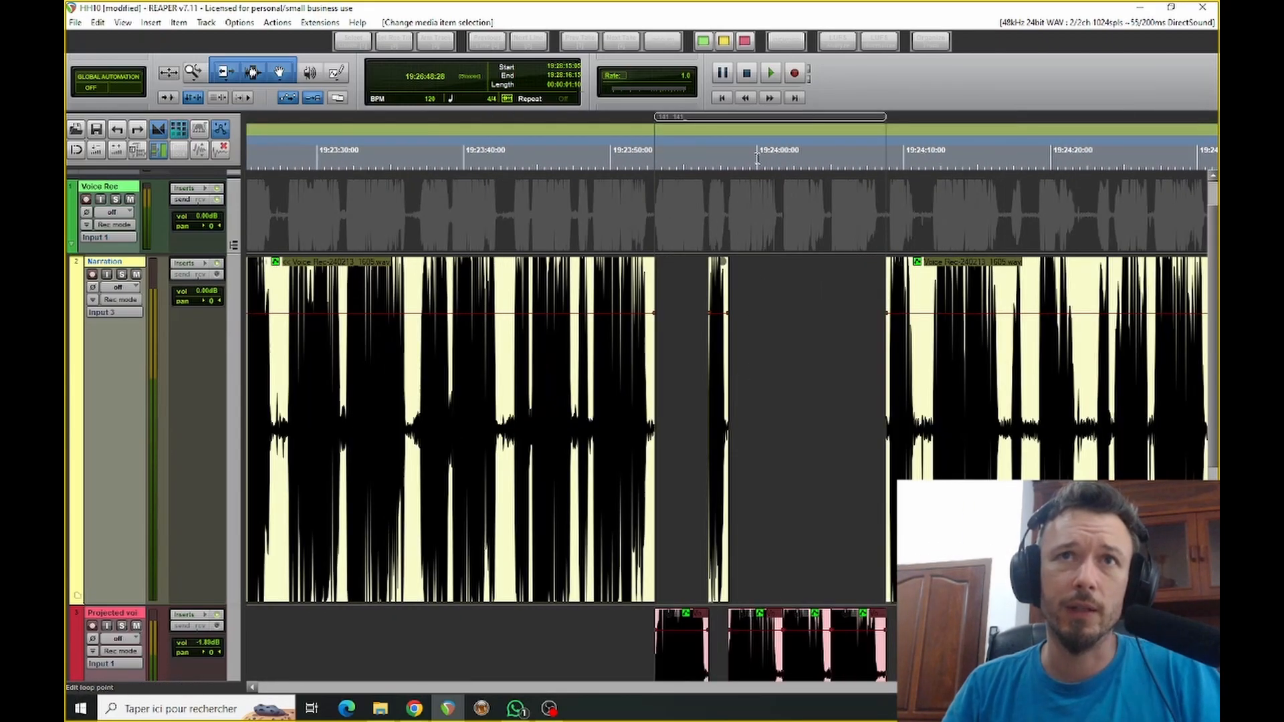
{"action": "left_click", "coordinate": [745, 115]}
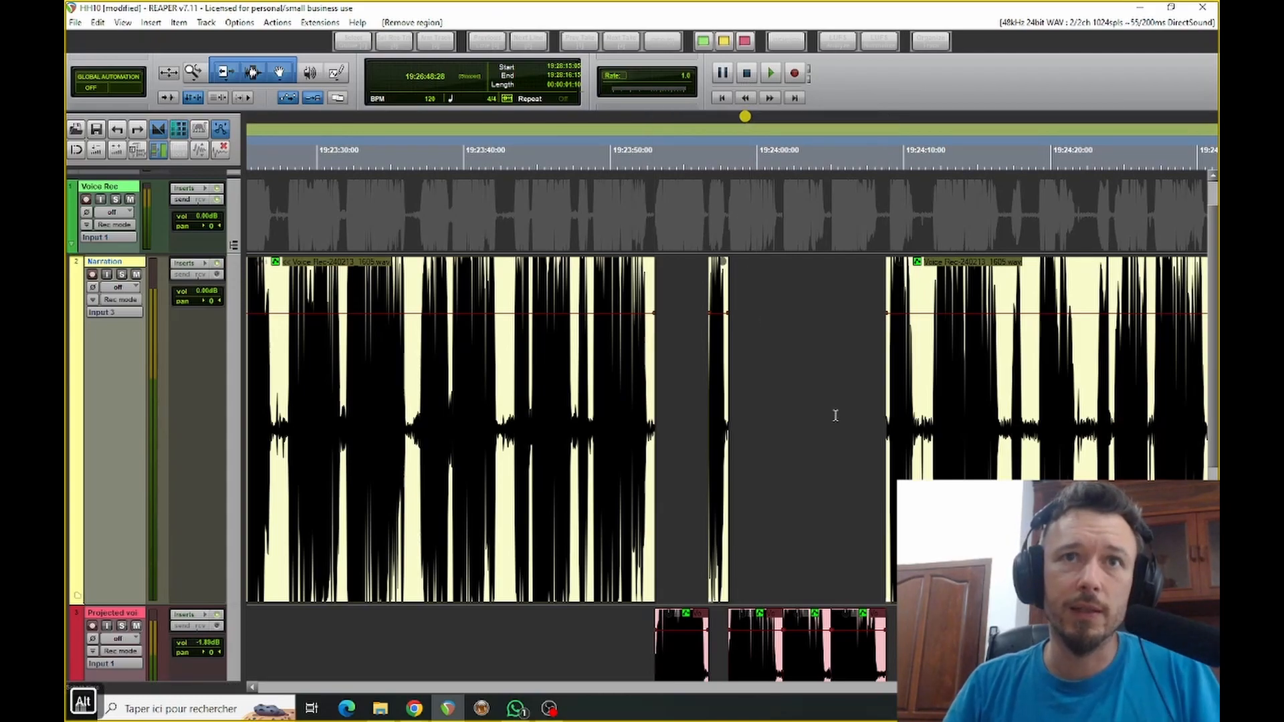
Select the first projected voice clip near 19:23:54, play the passage leading up to it, and stop playback.
{"action": "scroll", "coordinate": [674, 642], "scroll_direction": "down", "scroll_amount": 1}
{"action": "left_click", "coordinate": [674, 642]}
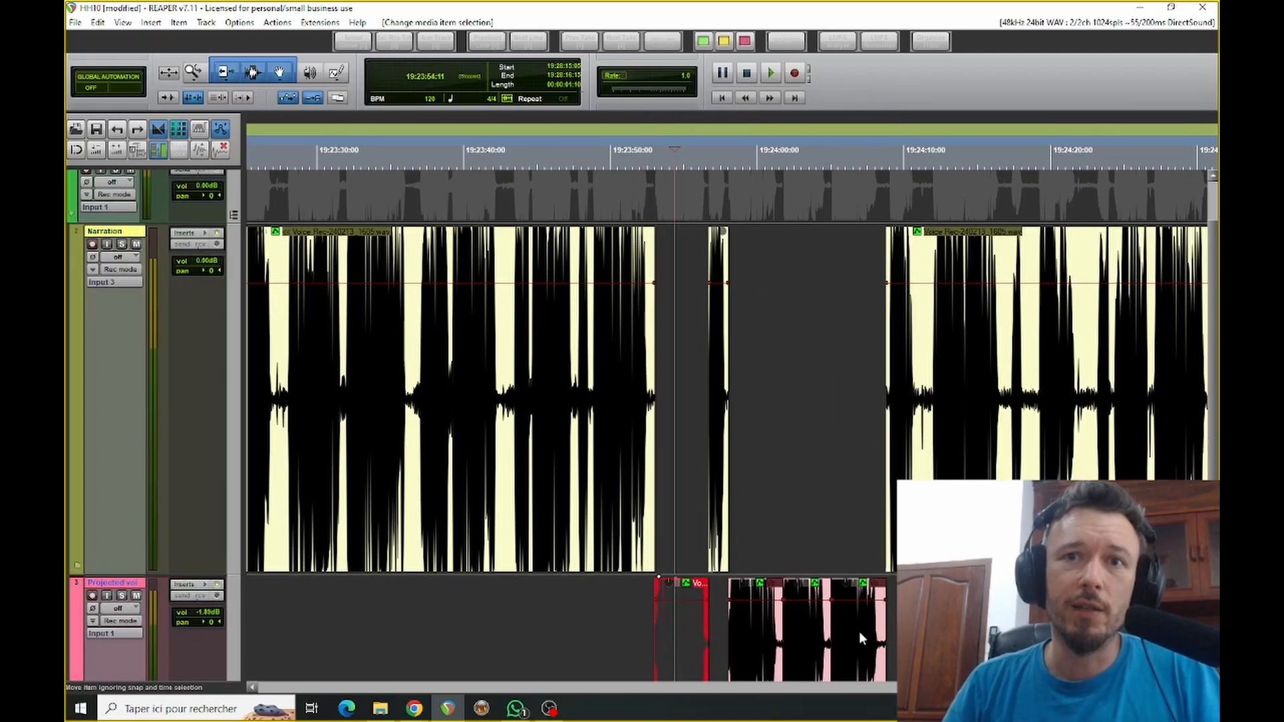
{"action": "key", "text": "space"}
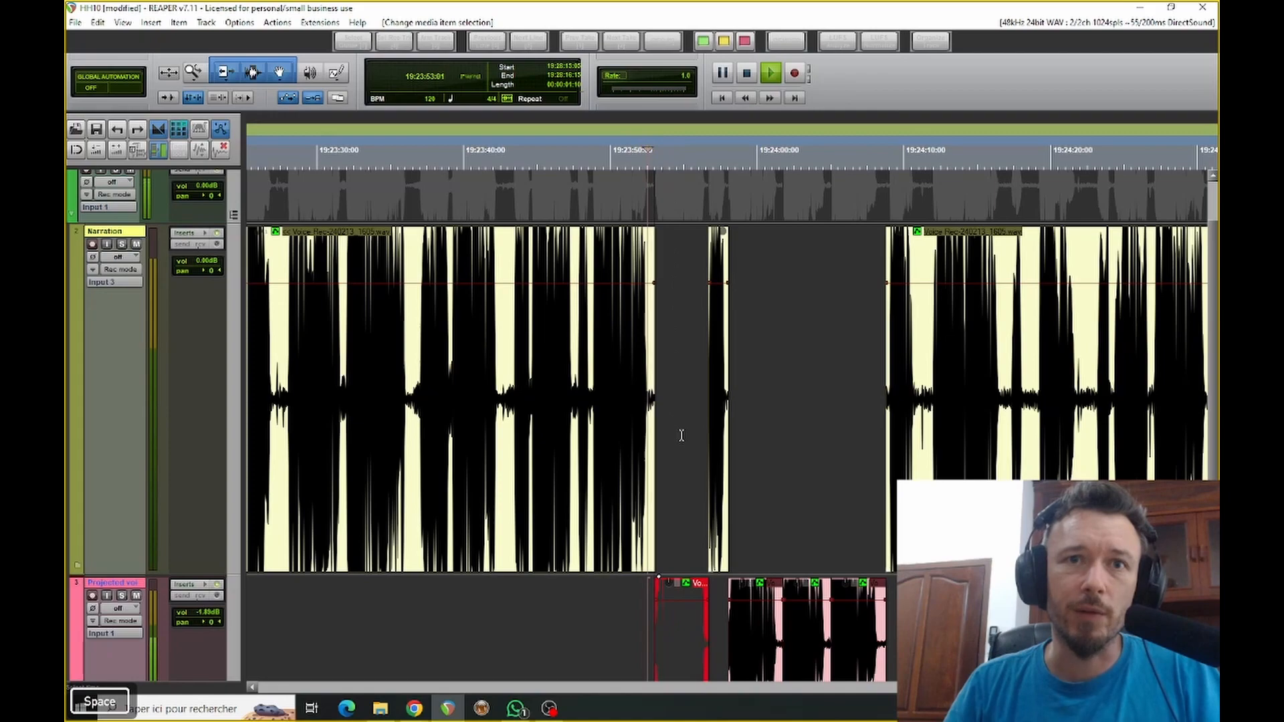
{"action": "scroll", "coordinate": [728, 442], "scroll_direction": "up", "scroll_amount": 2}
{"action": "scroll", "coordinate": [729, 441], "scroll_direction": "up", "scroll_amount": 2}
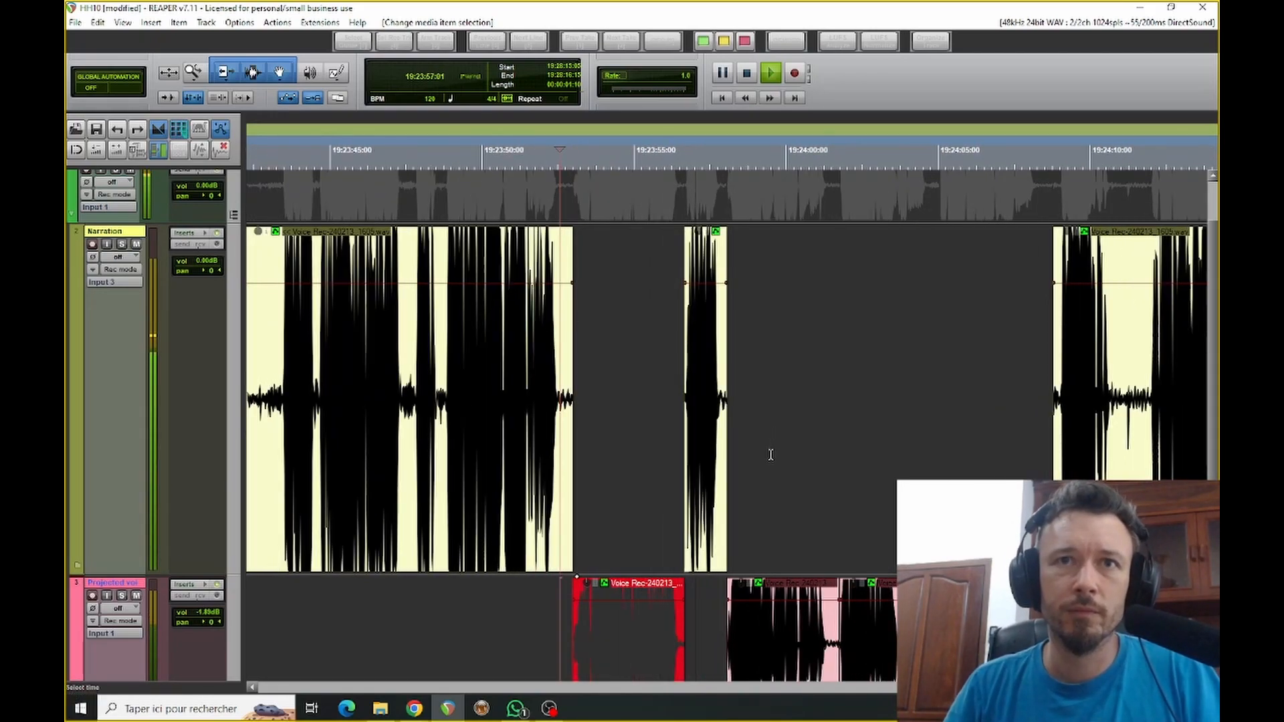
{"action": "scroll", "coordinate": [792, 488], "scroll_direction": "down", "scroll_amount": 1}
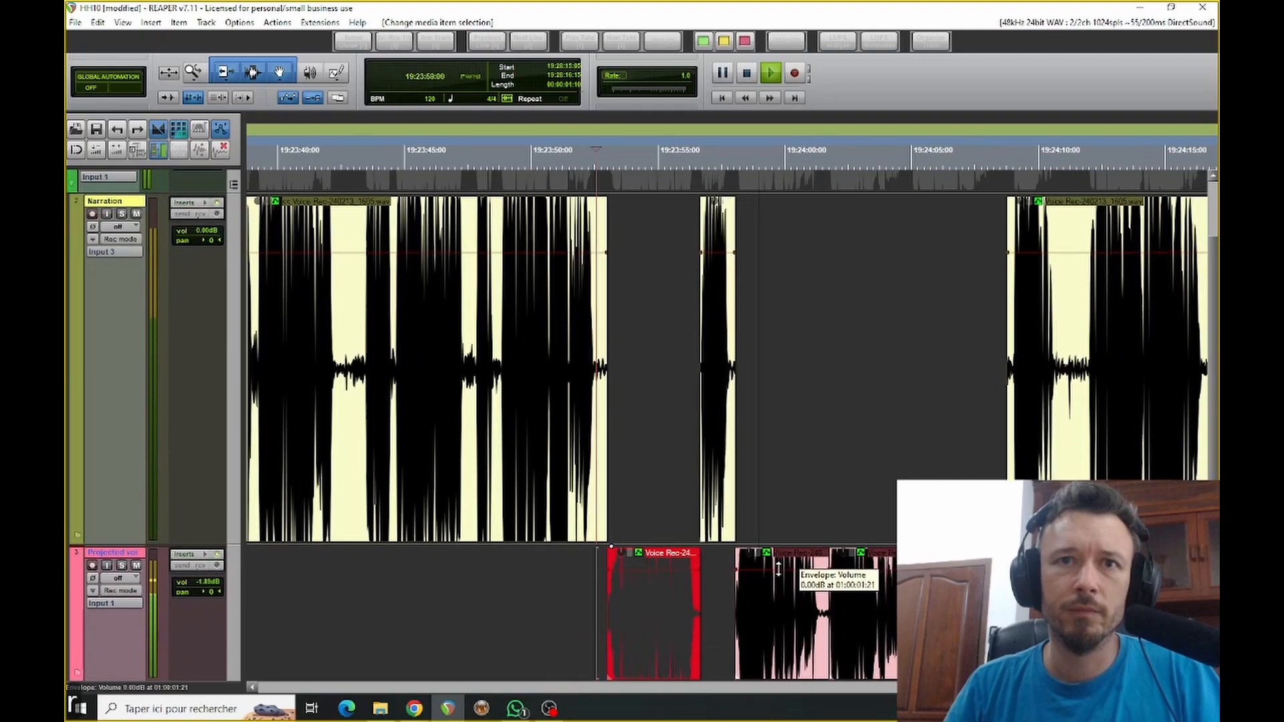
{"action": "left_click", "coordinate": [661, 589]}
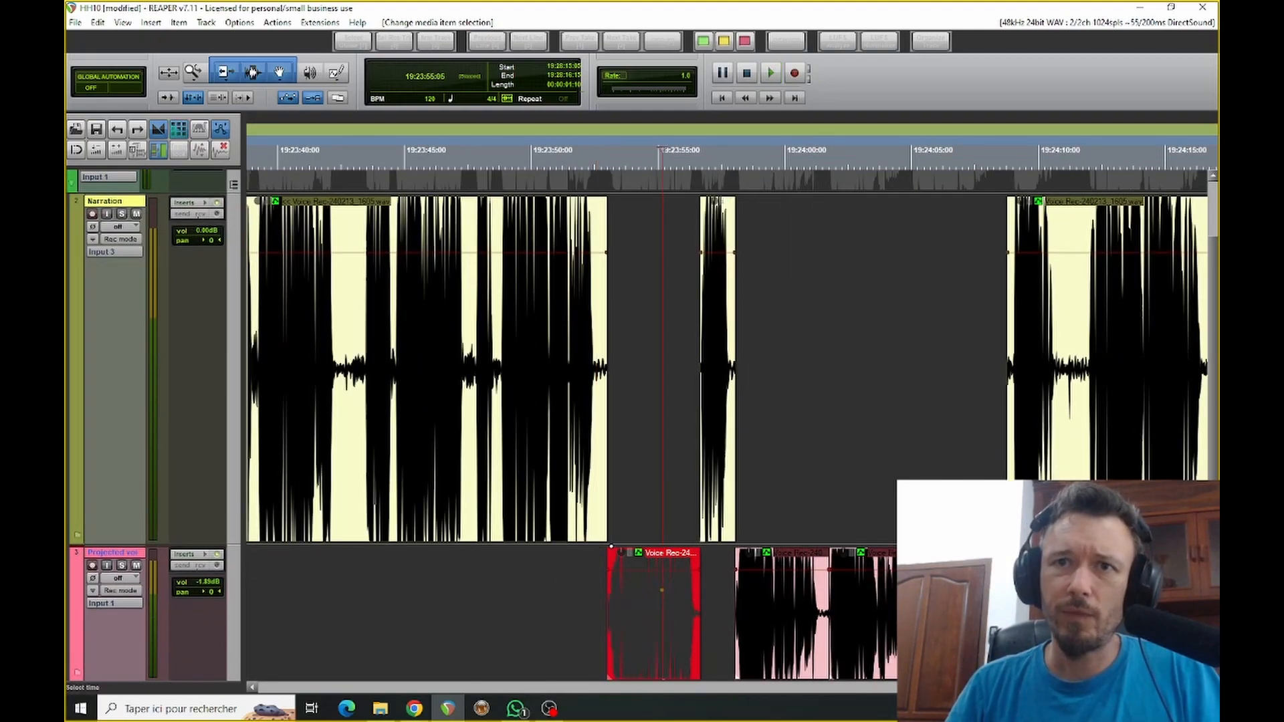
Select the first and last clips of the projected voice passage and set the time selection to span them, 19:23:52:29 to 19:24:08:22.
{"action": "left_click", "coordinate": [660, 589], "text": "shift"}
{"action": "left_click", "coordinate": [663, 600], "text": "shift"}
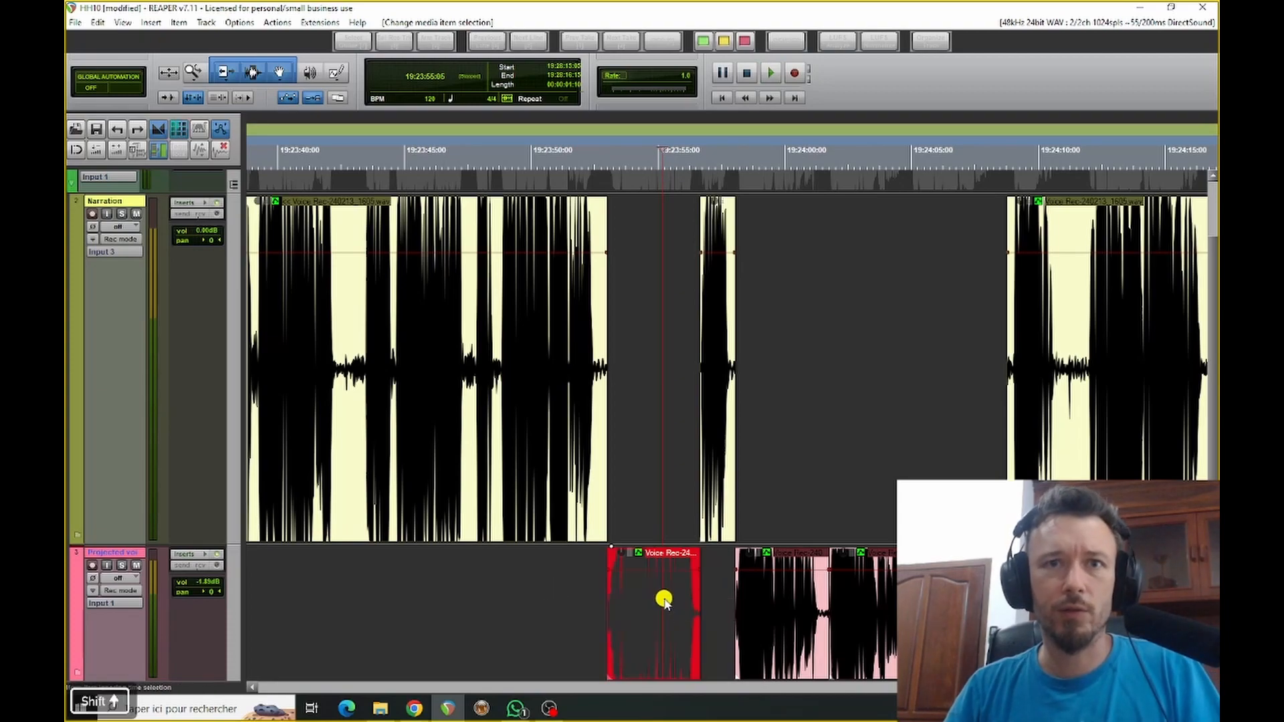
{"action": "key", "text": "t"}
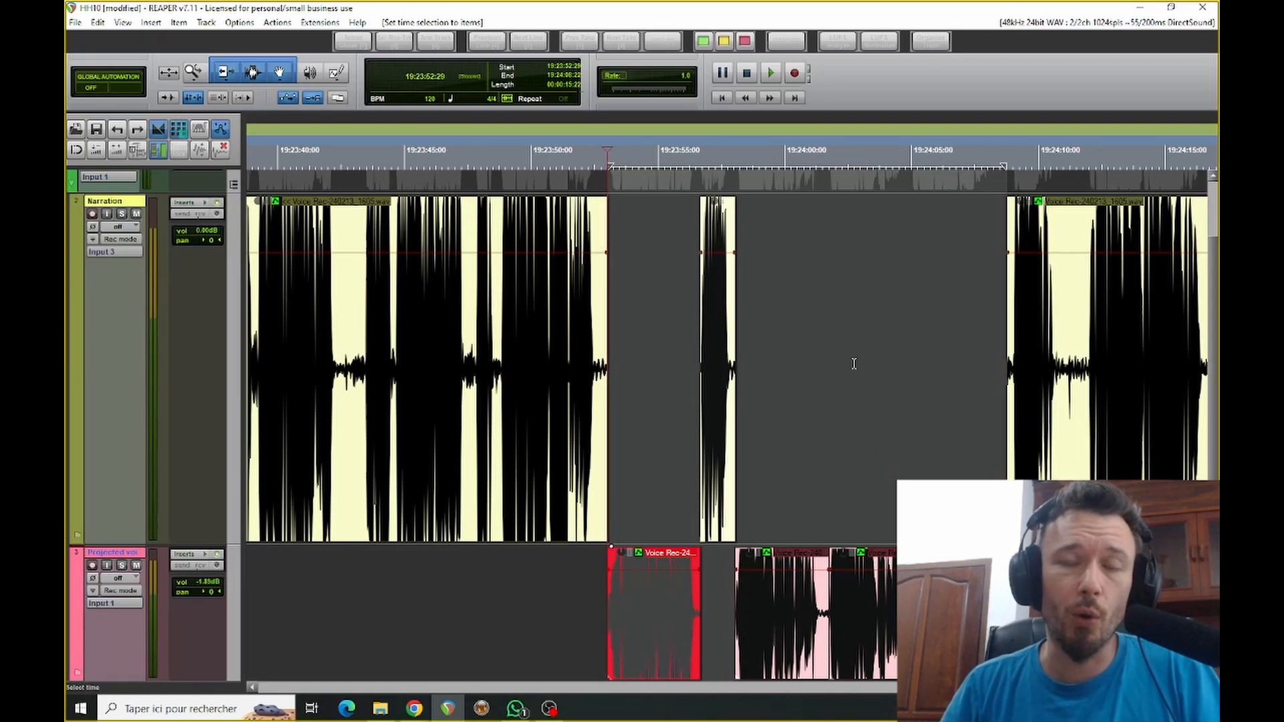
Create a region named 141 over the time selection spanning the projected voice passage.
{"action": "scroll", "coordinate": [828, 372], "scroll_direction": "right", "scroll_amount": 3}
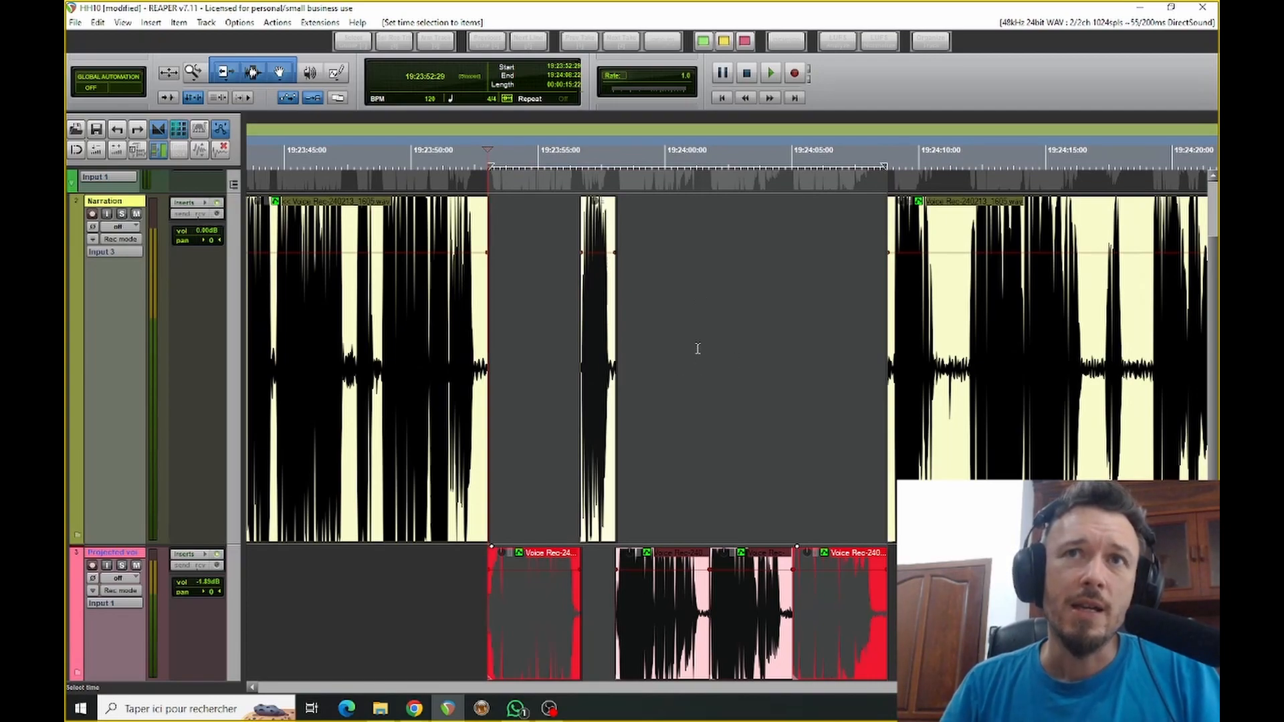
{"action": "scroll", "coordinate": [697, 349], "scroll_direction": "up", "scroll_amount": 1}
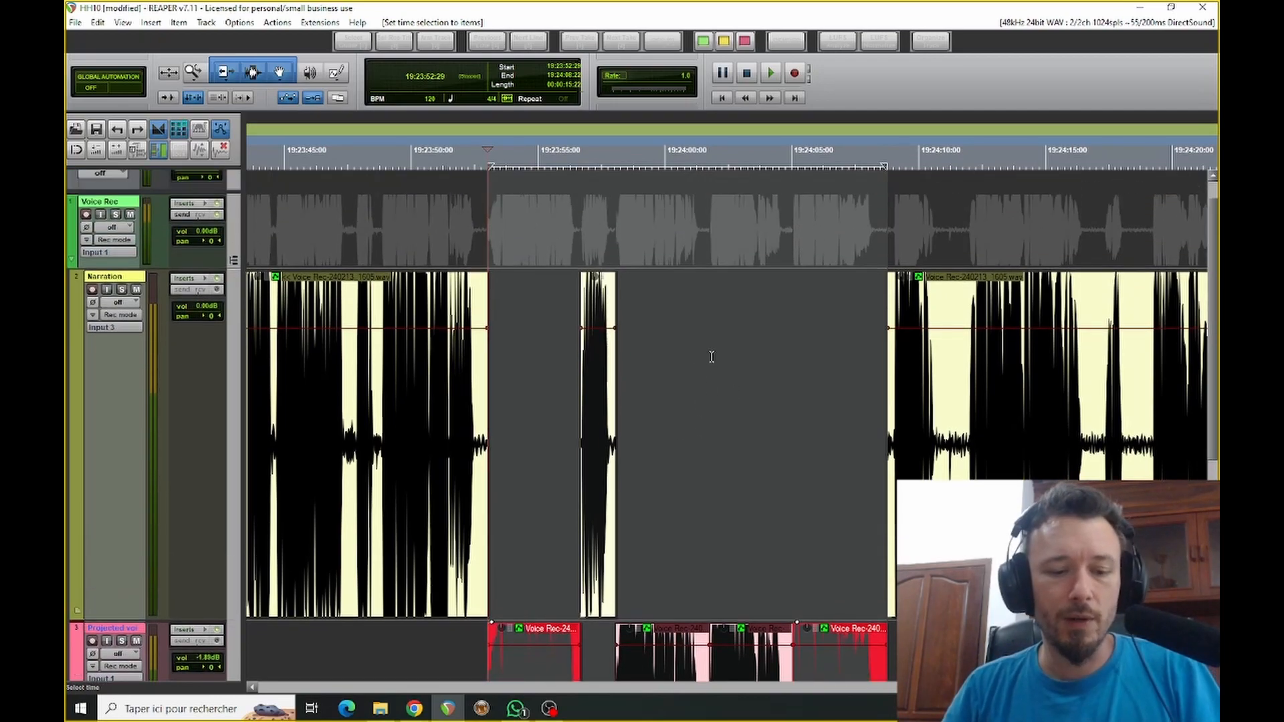
{"action": "key", "text": "shift+r"}
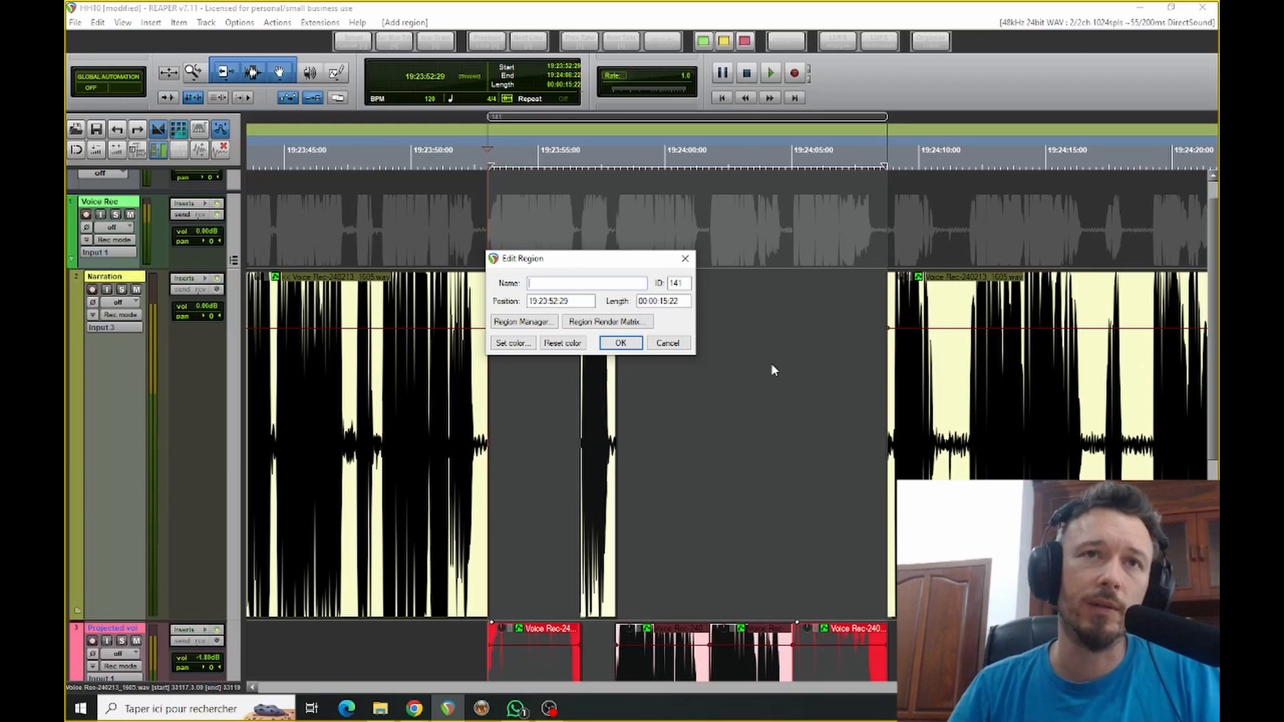
{"action": "type", "text": "141"}
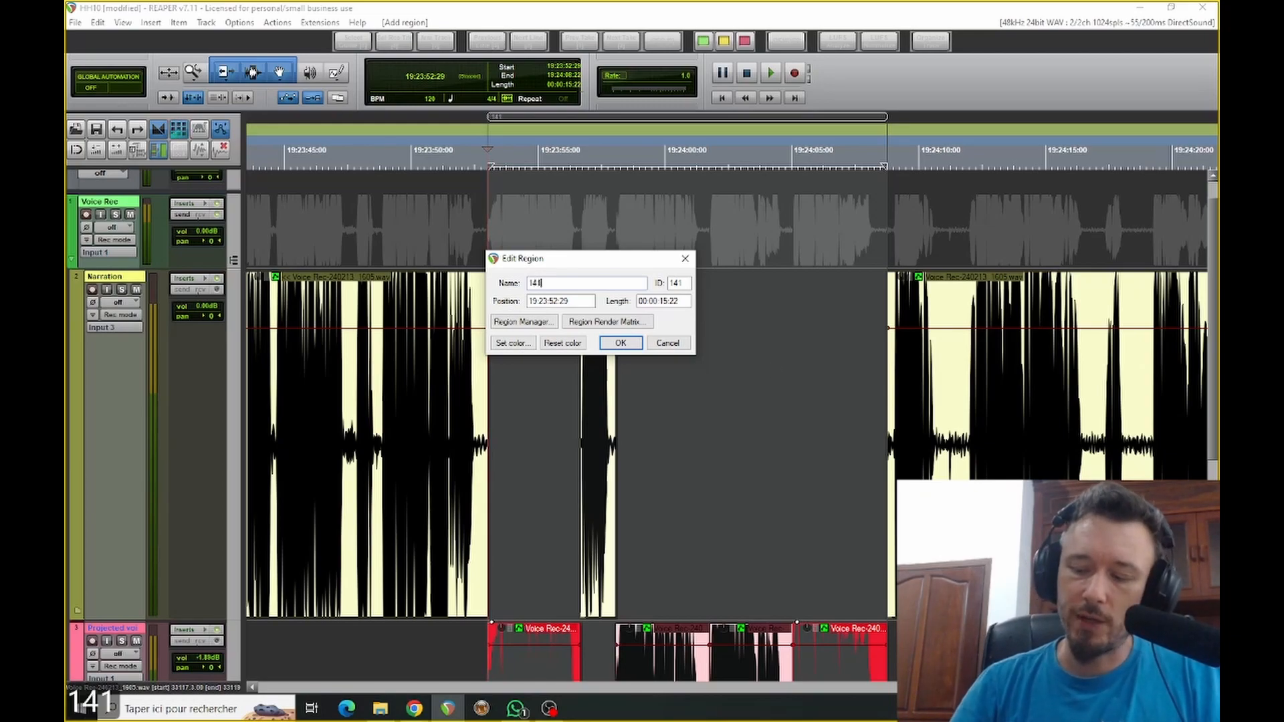
{"action": "key", "text": "Return"}
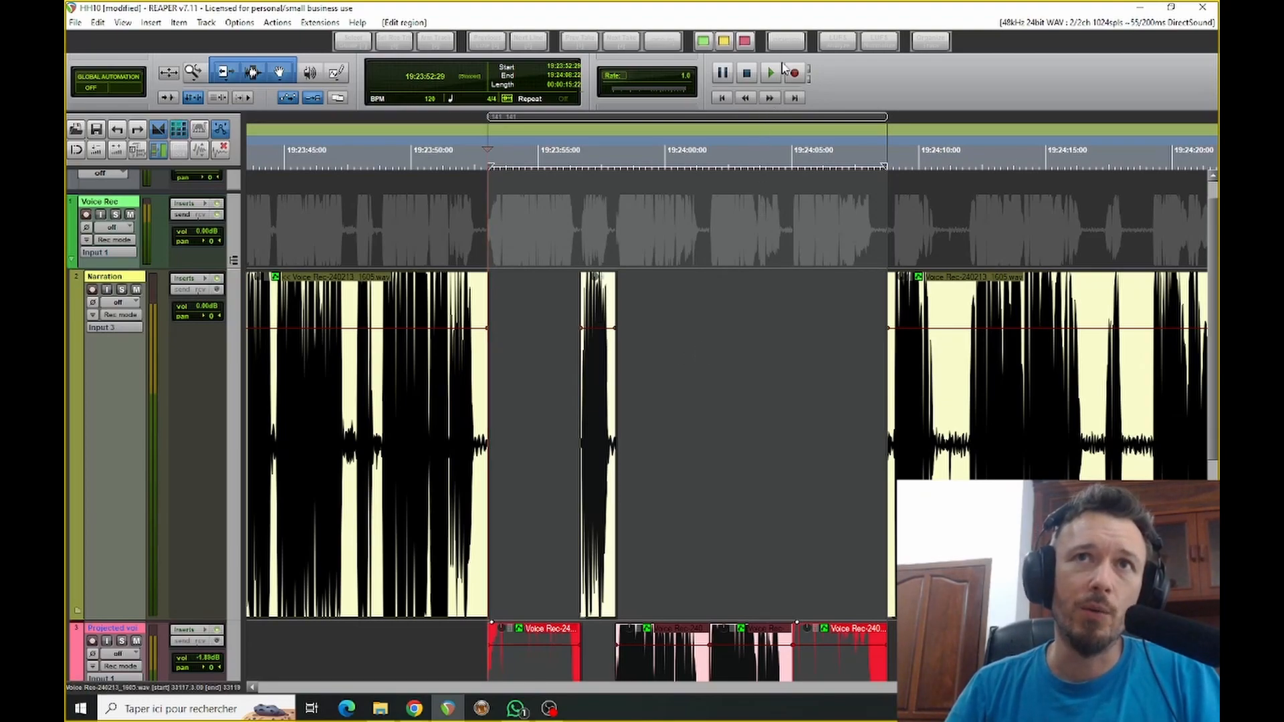
Open the Render to File settings and the region render matrix for review, and close the render window without rendering.
{"action": "left_click", "coordinate": [788, 42]}
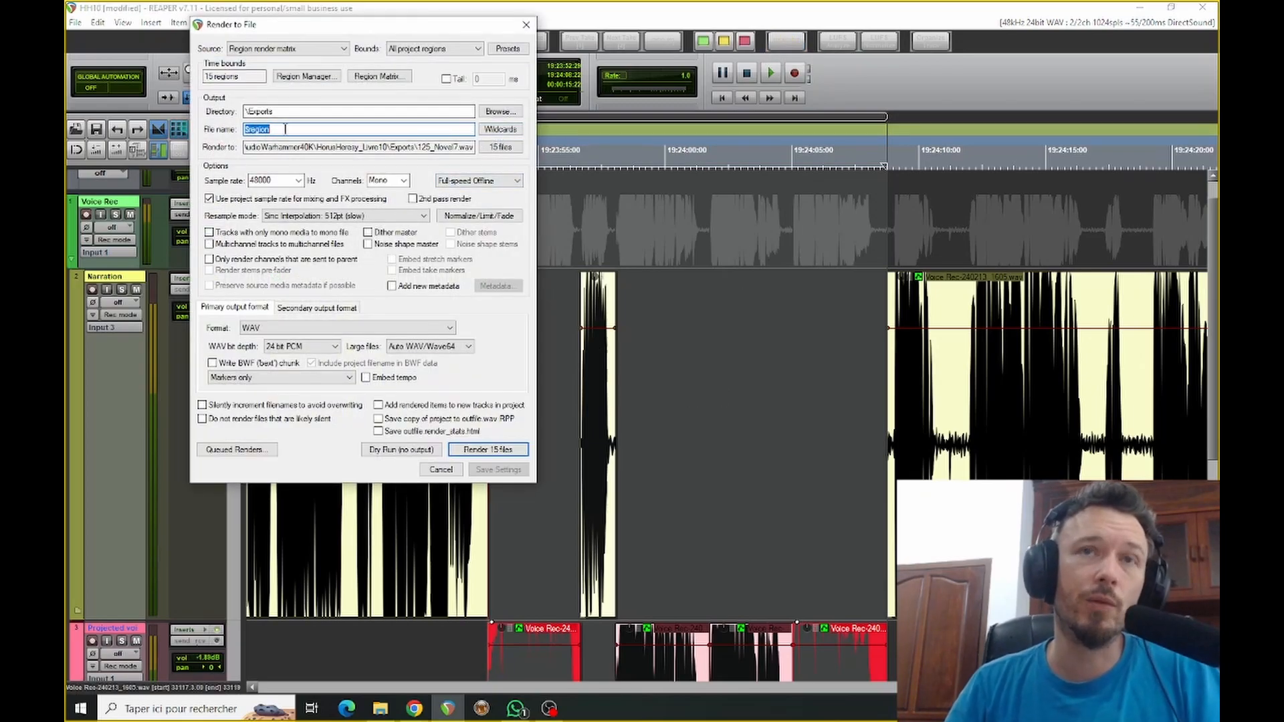
{"action": "left_click_drag", "start_coordinate": [383, 27], "coordinate": [318, 15]}
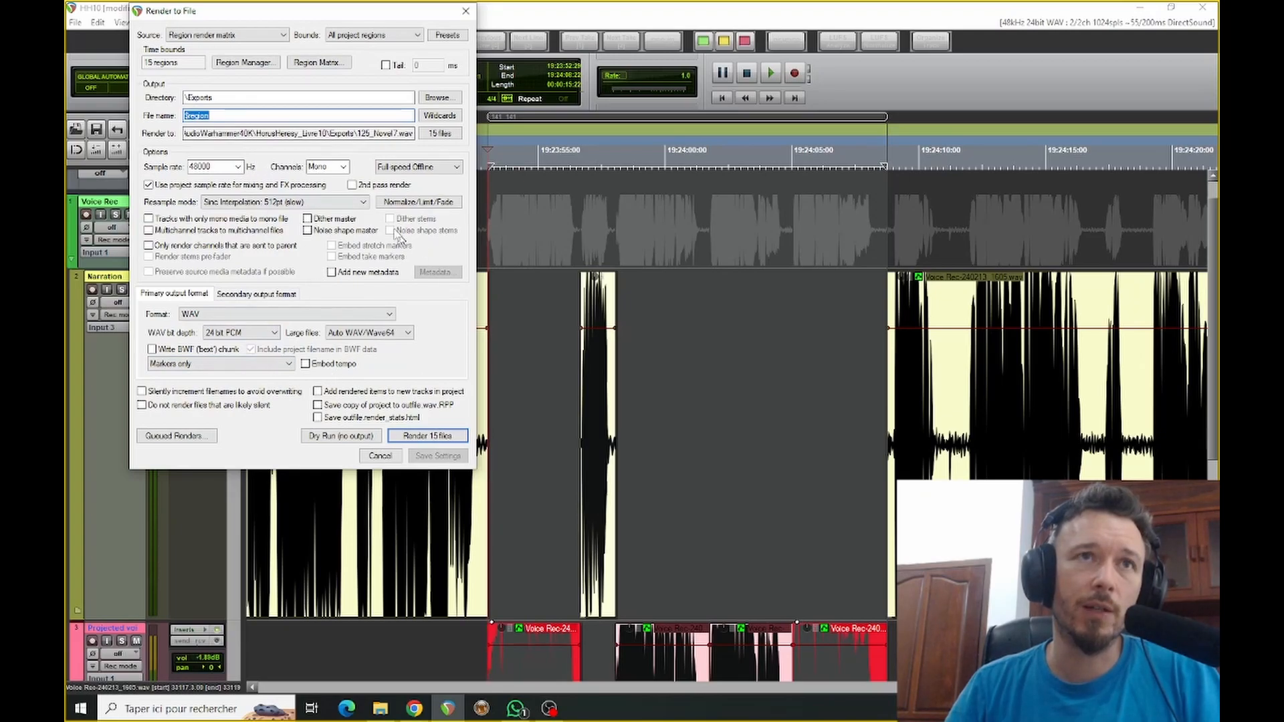
{"action": "left_click", "coordinate": [330, 62]}
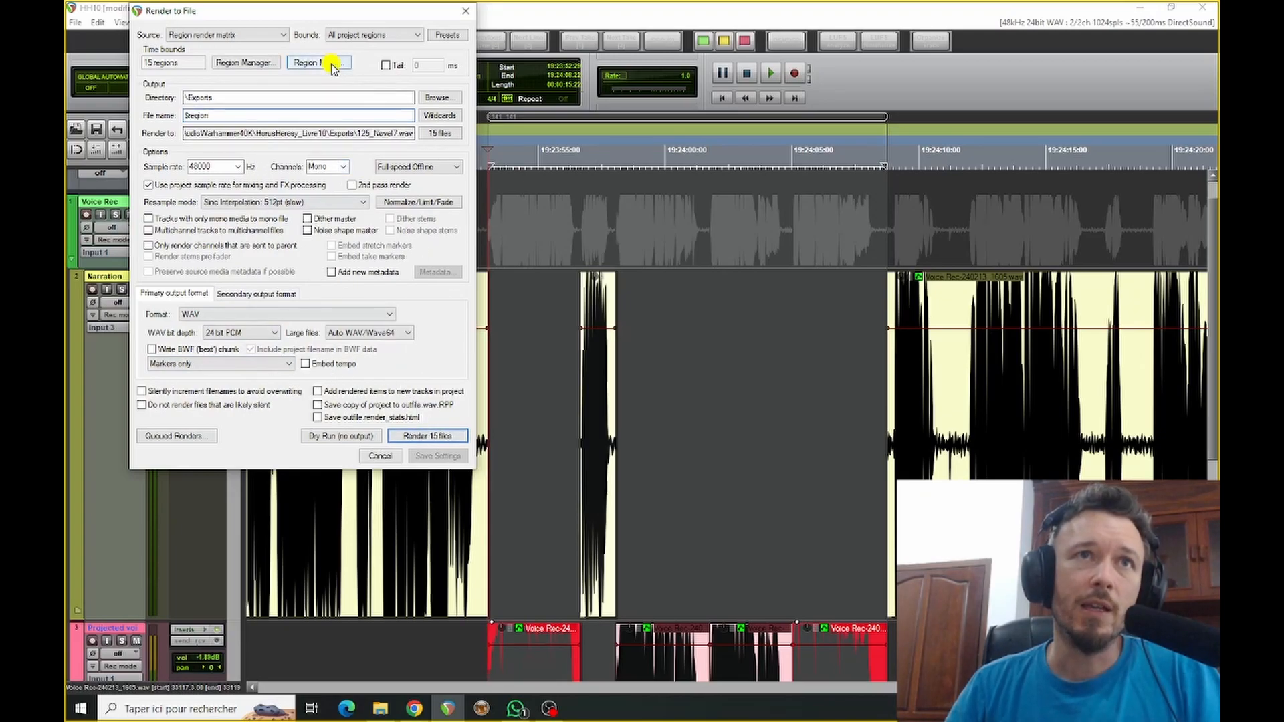
{"action": "left_click_drag", "start_coordinate": [1017, 679], "coordinate": [1026, 680]}
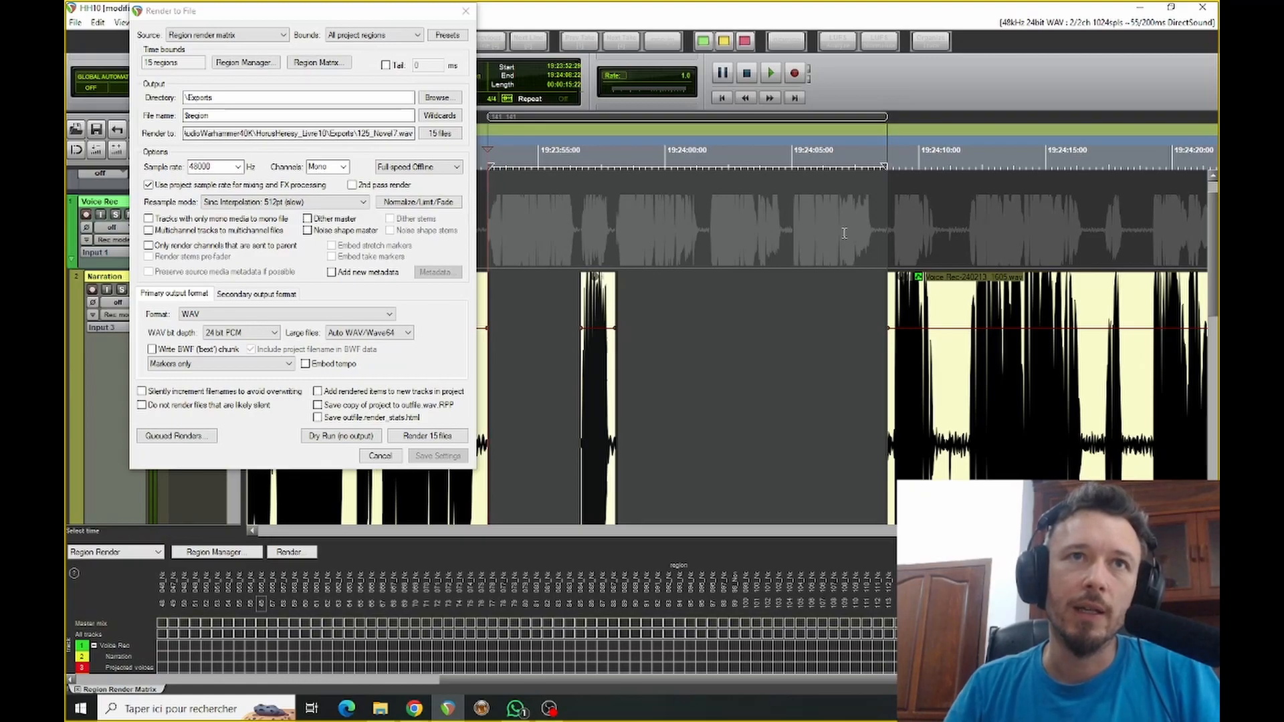
{"action": "left_click", "coordinate": [806, 324]}
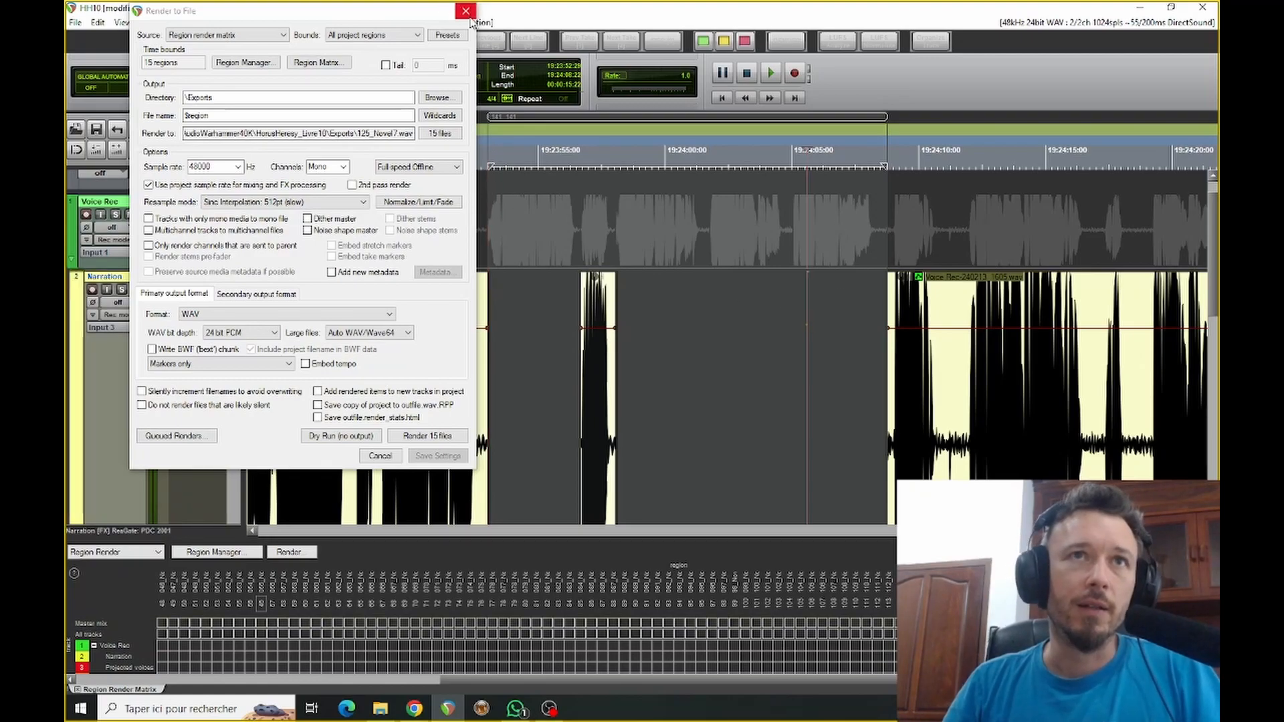
{"action": "left_click", "coordinate": [467, 12]}
Look over the Narration clips from the new region 141 to the end of the recording.
{"action": "scroll", "coordinate": [865, 311], "scroll_direction": "down", "scroll_amount": 6}
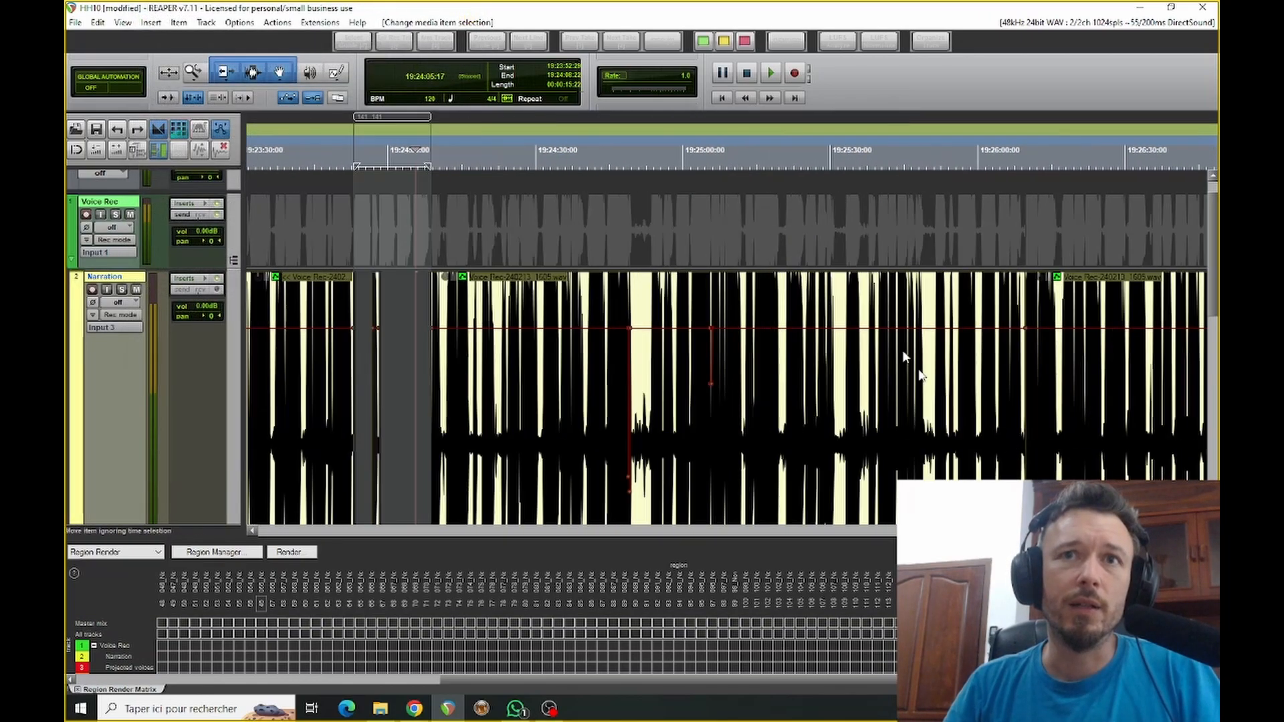
{"action": "scroll", "coordinate": [883, 263], "scroll_direction": "down", "scroll_amount": 6}
{"action": "left_click", "coordinate": [1023, 450]}
{"action": "scroll", "coordinate": [963, 435], "scroll_direction": "right", "scroll_amount": 5}
{"action": "left_click", "coordinate": [883, 404]}
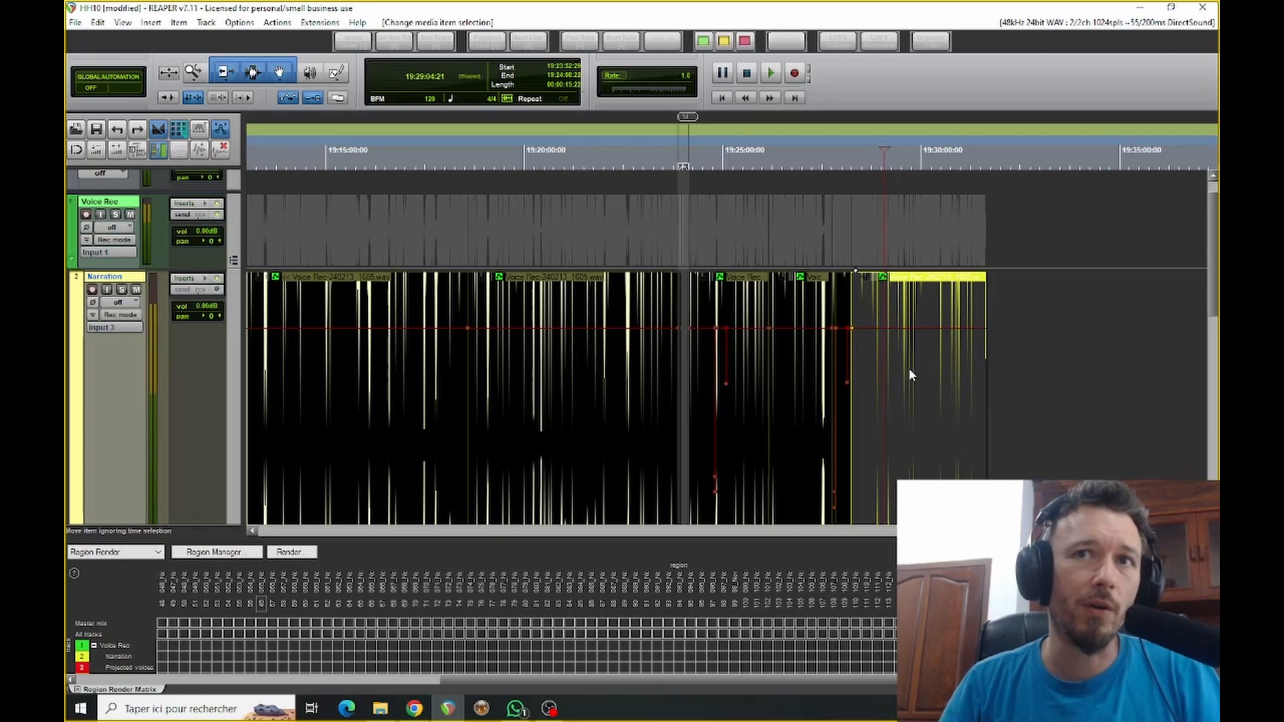
{"action": "scroll", "coordinate": [867, 378], "scroll_direction": "up", "scroll_amount": 6}
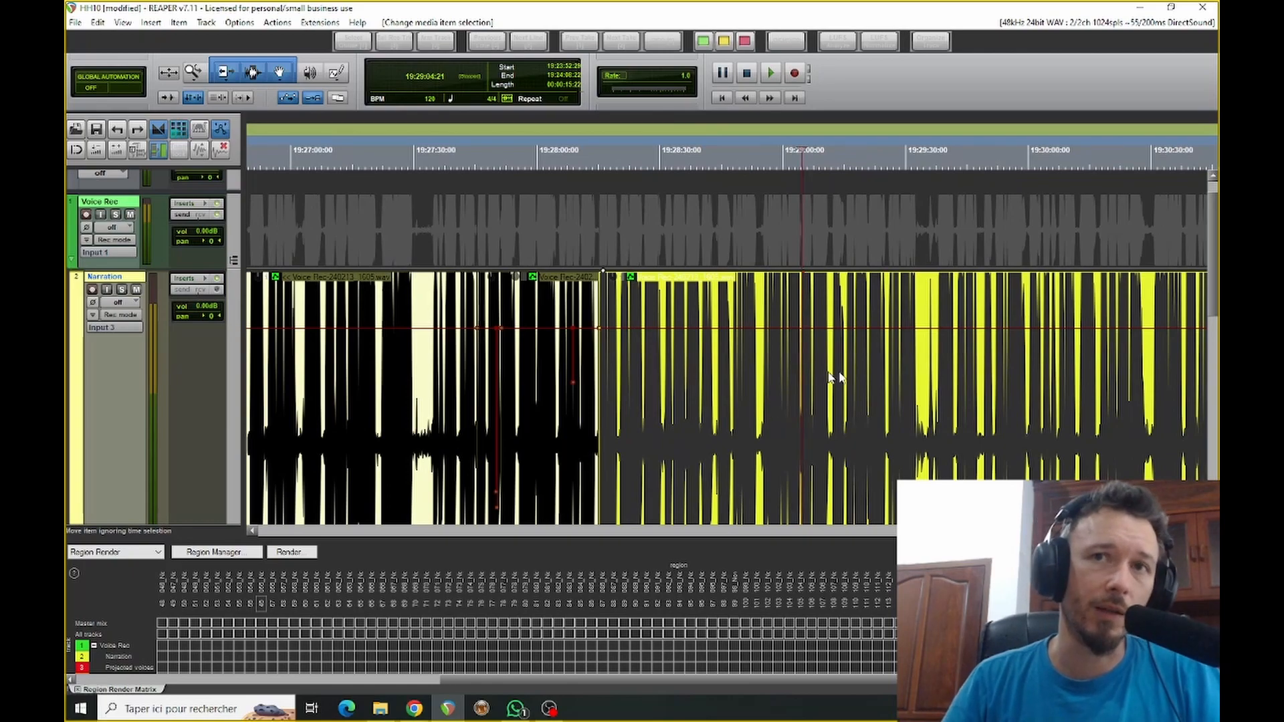
{"action": "scroll", "coordinate": [735, 334], "scroll_direction": "down", "scroll_amount": 5}
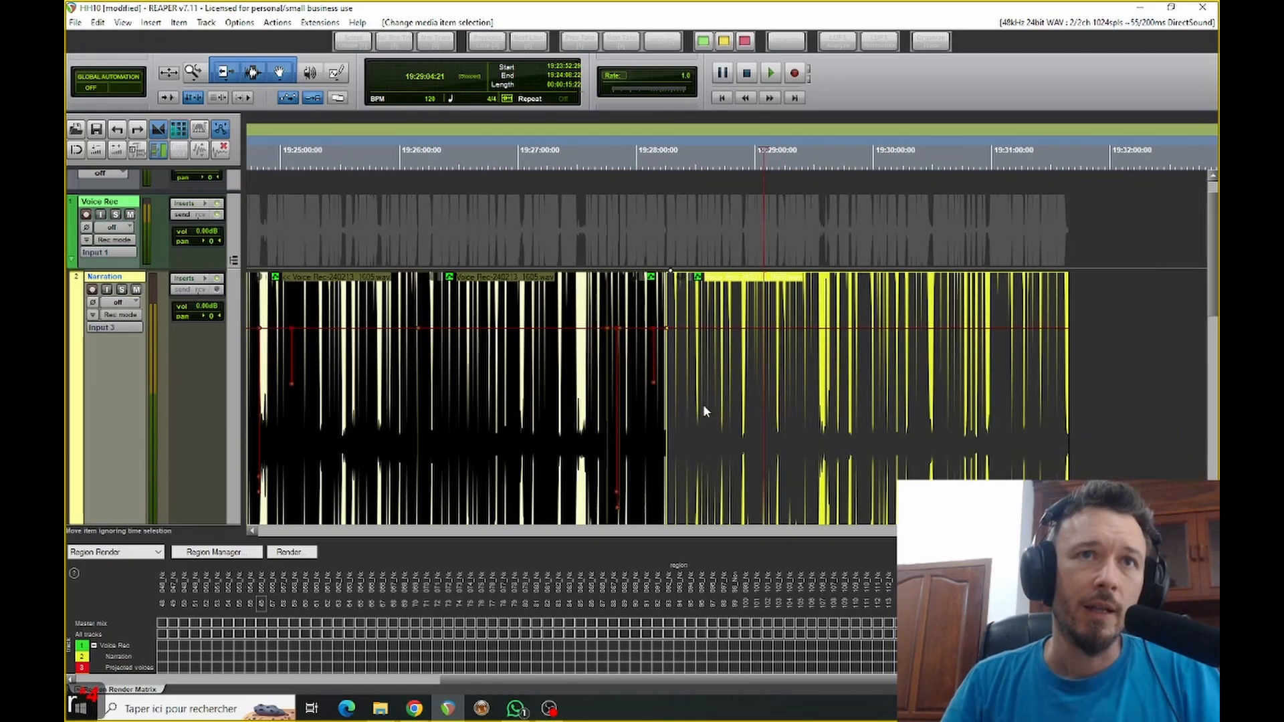
{"action": "scroll", "coordinate": [663, 237], "scroll_direction": "down", "scroll_amount": 1}
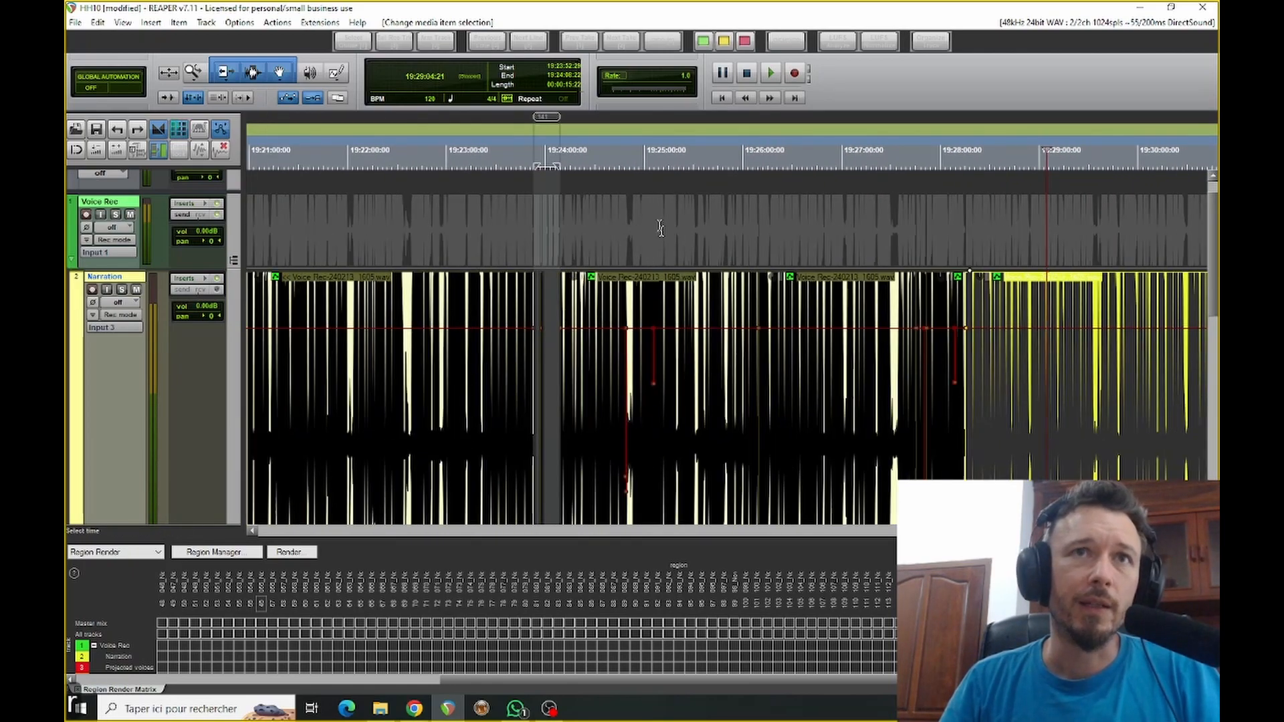
Go back to the finished Novel7 section and set the time selection to span the 134_Novel7 region.
{"action": "scroll", "coordinate": [501, 217], "scroll_direction": "down", "scroll_amount": 4}
{"action": "scroll", "coordinate": [591, 281], "scroll_direction": "left", "scroll_amount": 5}
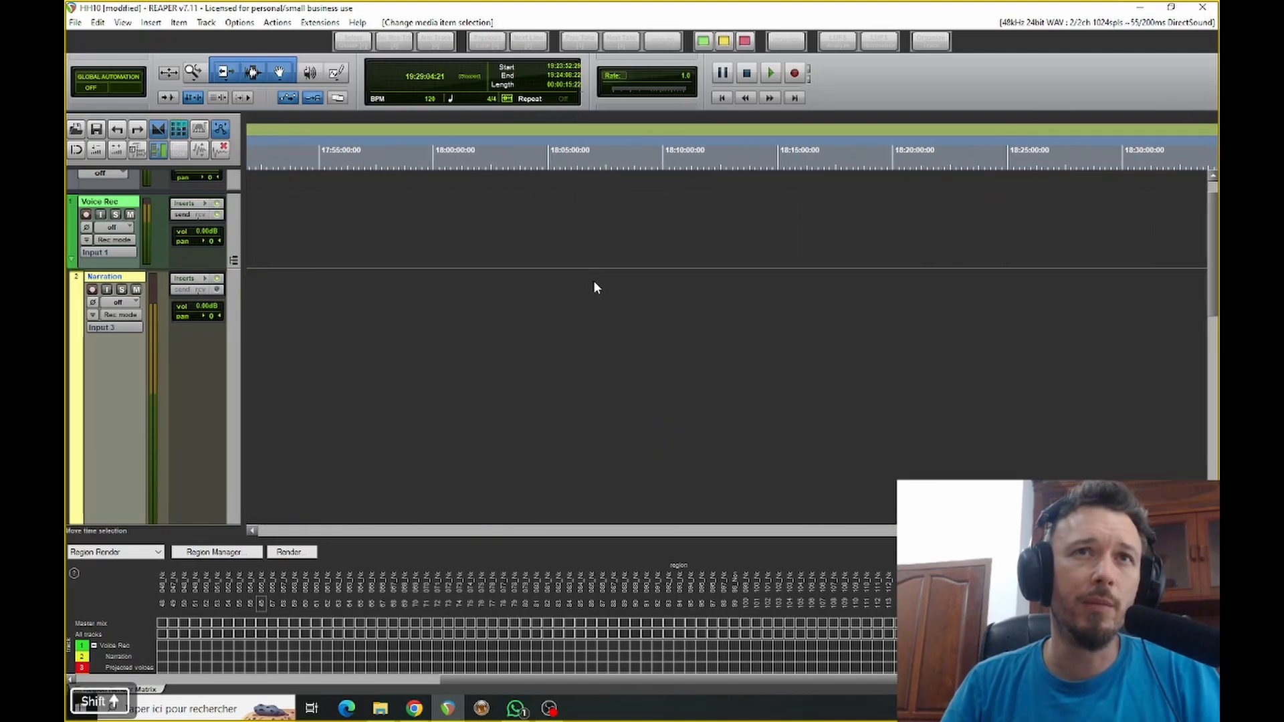
{"action": "scroll", "coordinate": [596, 286], "scroll_direction": "left", "scroll_amount": 5}
{"action": "left_click", "coordinate": [623, 158]}
{"action": "scroll", "coordinate": [635, 159], "scroll_direction": "up", "scroll_amount": 4}
{"action": "double_click", "coordinate": [642, 161]}
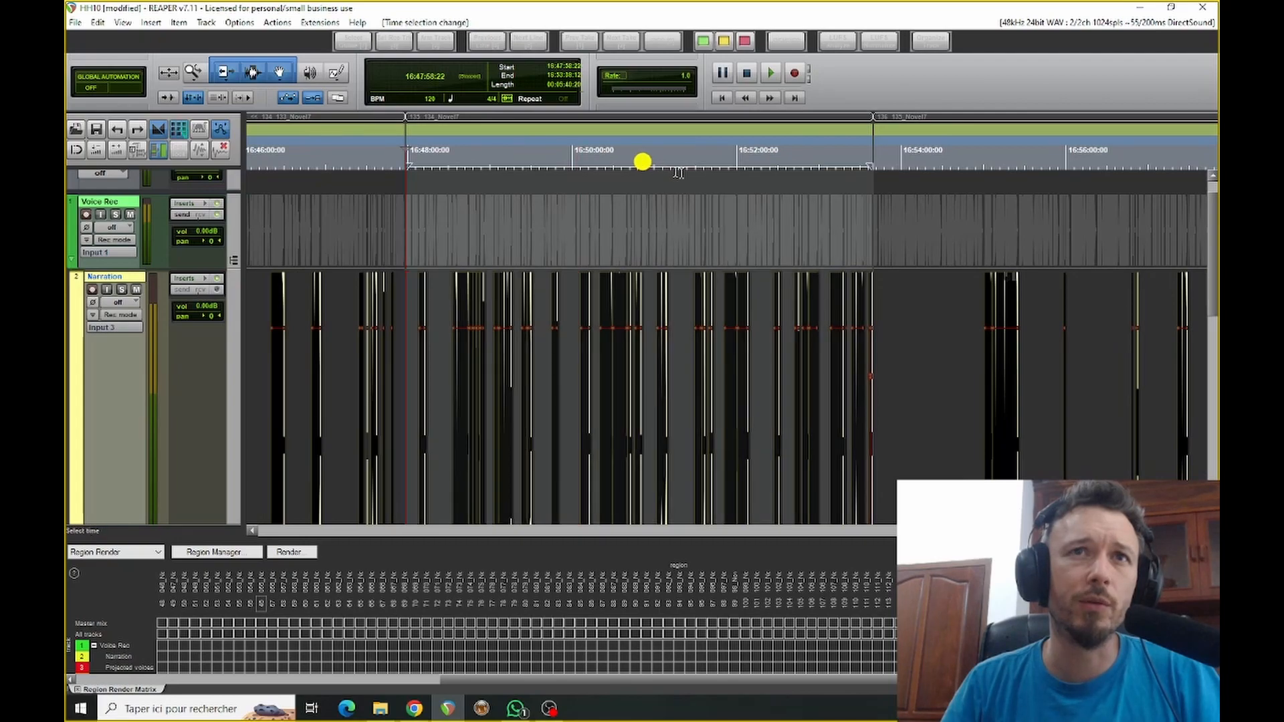
Close the docked region render matrix.
{"action": "scroll", "coordinate": [760, 232], "scroll_direction": "down", "scroll_amount": 3}
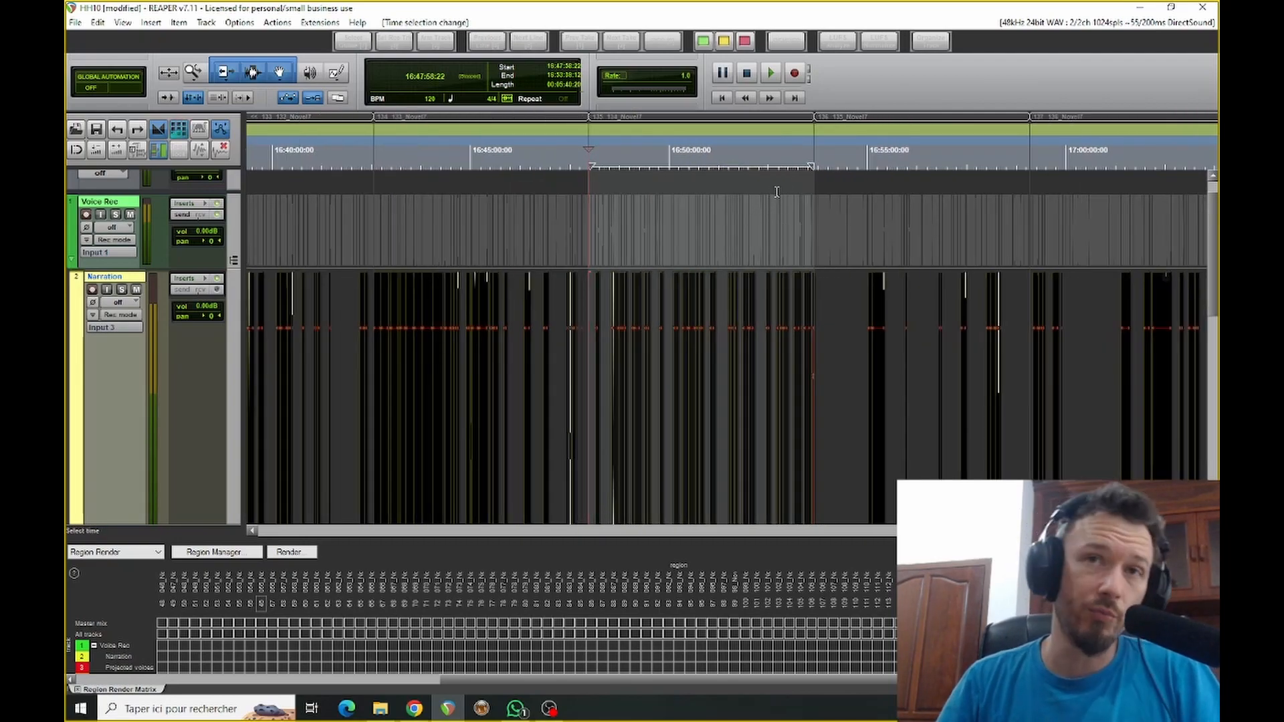
{"action": "scroll", "coordinate": [769, 201], "scroll_direction": "up", "scroll_amount": 2}
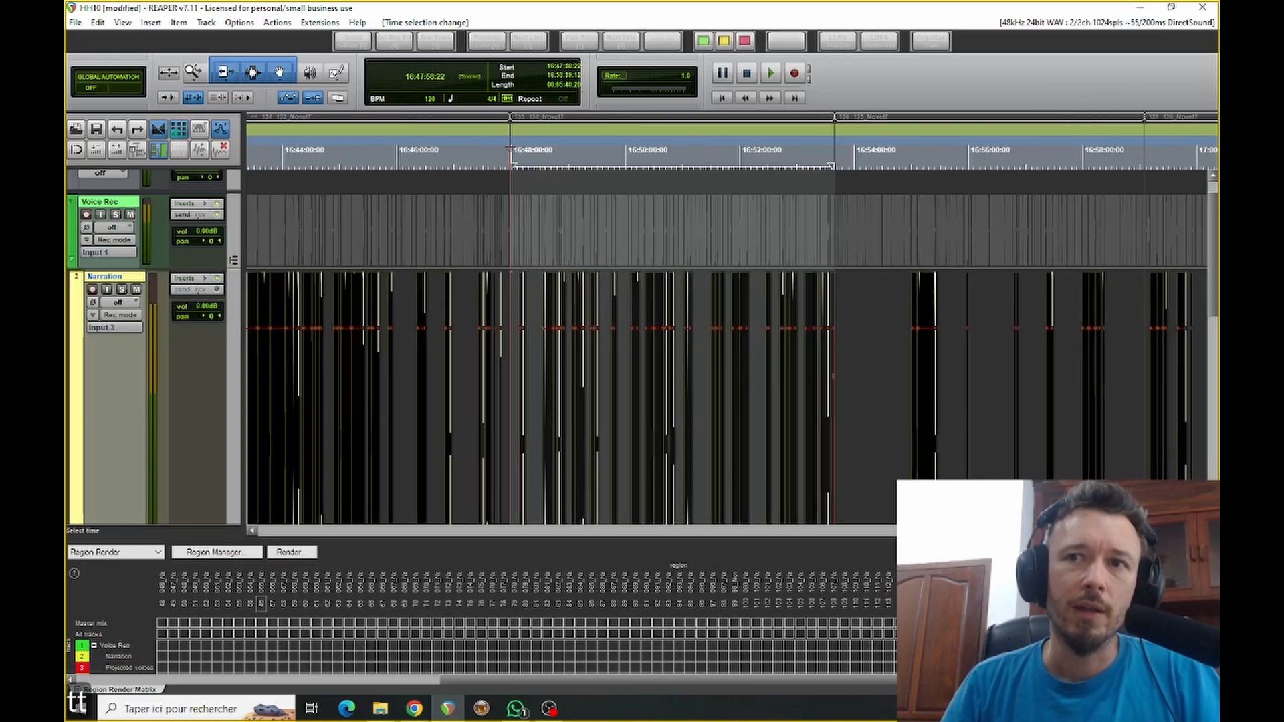
{"action": "left_click", "coordinate": [77, 690]}
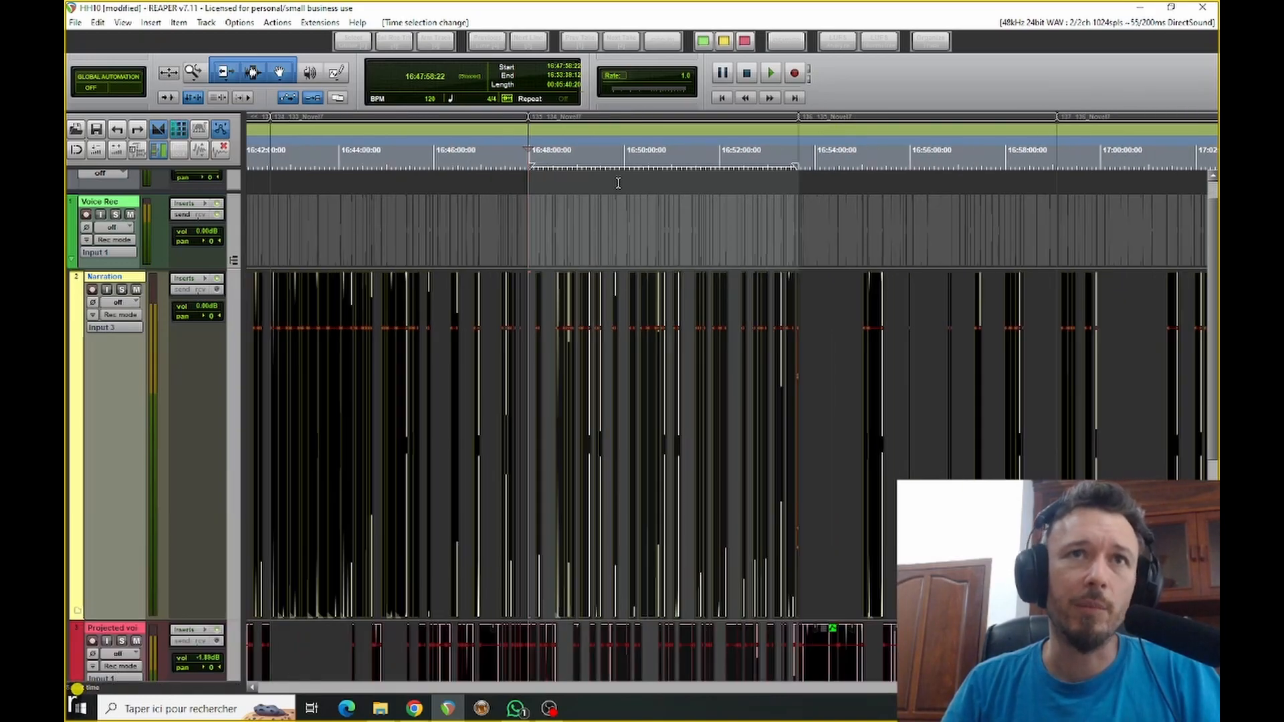
Examine the regions of the finished chapter sections and how the Narration, Projected voices and Retakes tracks line up within region 134_Novel7.
{"action": "scroll", "coordinate": [688, 220], "scroll_direction": "down", "scroll_amount": 8}
{"action": "scroll", "coordinate": [684, 231], "scroll_direction": "down", "scroll_amount": 2}
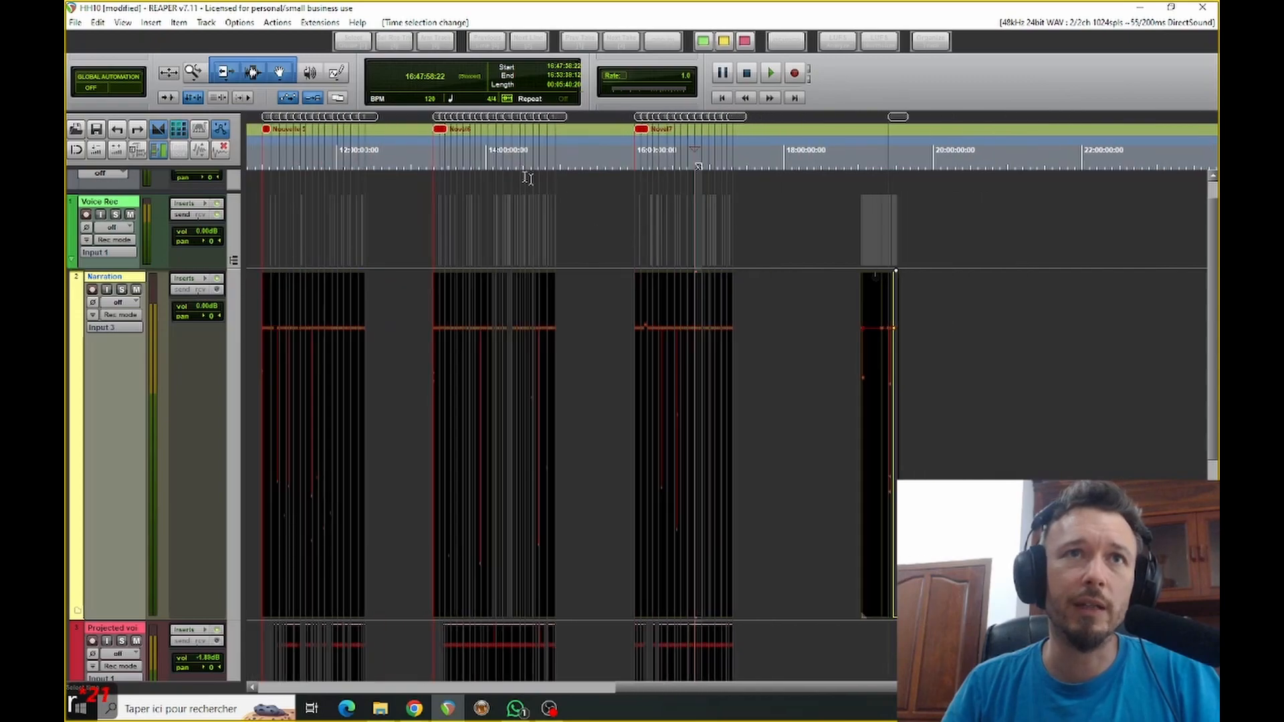
{"action": "scroll", "coordinate": [468, 179], "scroll_direction": "down", "scroll_amount": 1}
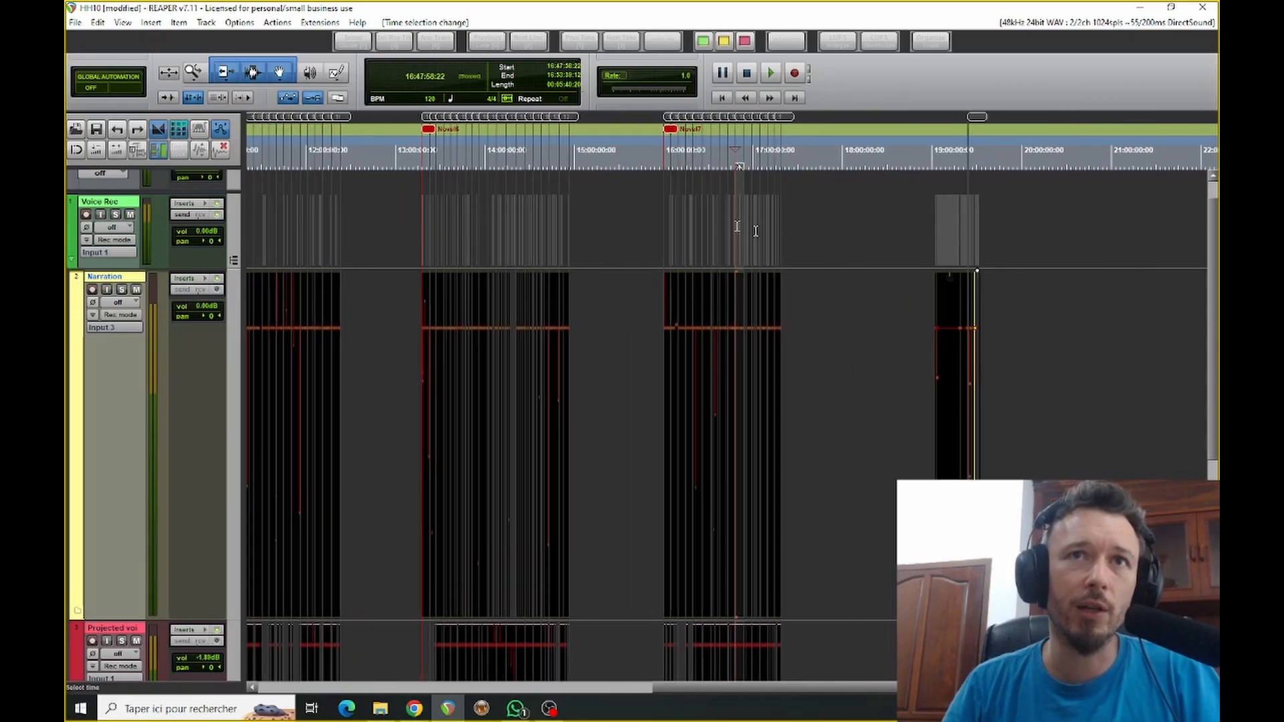
{"action": "scroll", "coordinate": [739, 160], "scroll_direction": "up", "scroll_amount": 2}
{"action": "scroll", "coordinate": [741, 155], "scroll_direction": "up", "scroll_amount": 10}
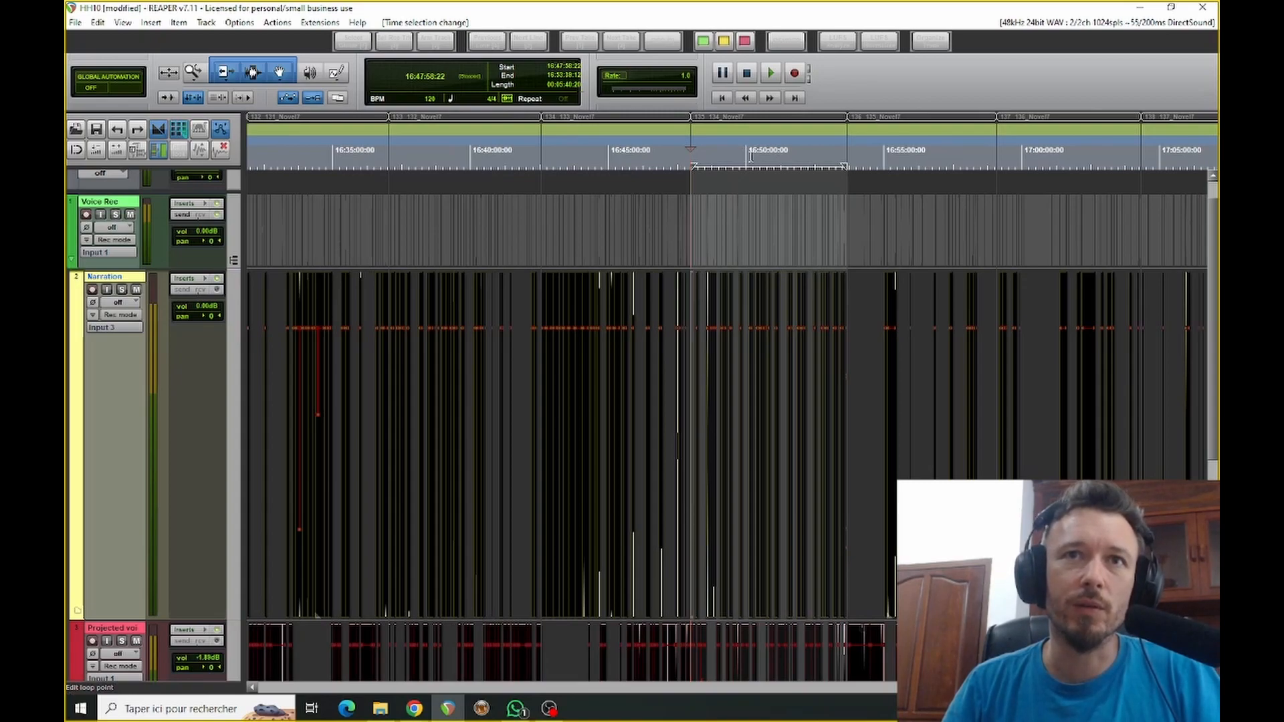
{"action": "scroll", "coordinate": [747, 155], "scroll_direction": "up", "scroll_amount": 1}
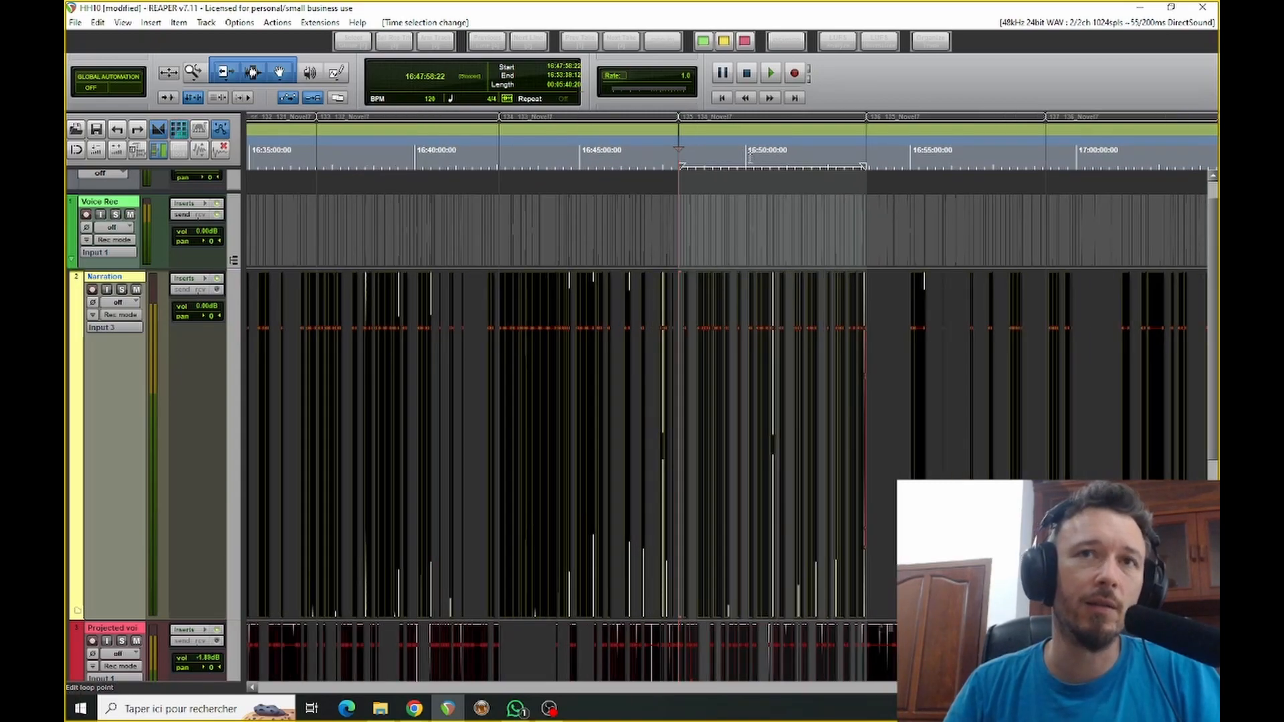
{"action": "scroll", "coordinate": [736, 174], "scroll_direction": "up", "scroll_amount": 4}
{"action": "scroll", "coordinate": [681, 340], "scroll_direction": "down", "scroll_amount": 4}
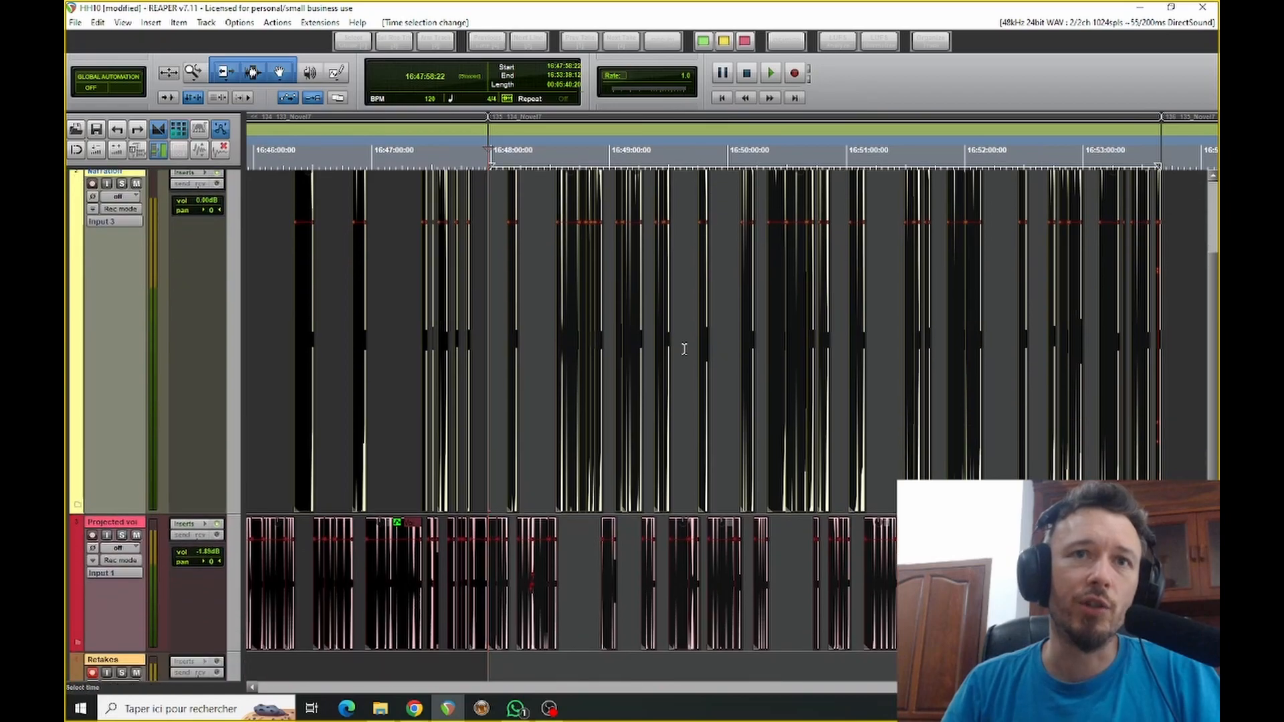
{"action": "scroll", "coordinate": [677, 347], "scroll_direction": "down", "scroll_amount": 1}
{"action": "scroll", "coordinate": [676, 346], "scroll_direction": "down", "scroll_amount": 2}
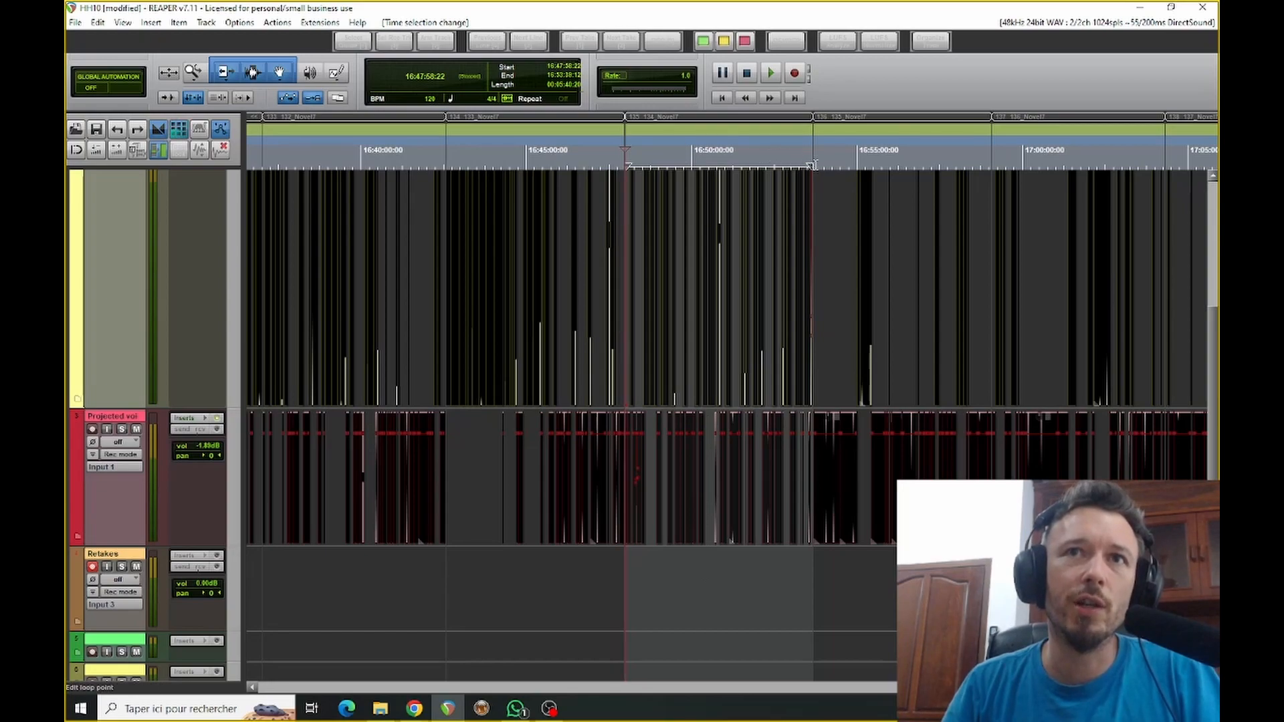
Shorten the time selection to end at 16:49:19:05 and play part of the projected voice clip around that point.
{"action": "left_click_drag", "start_coordinate": [812, 166], "coordinate": [668, 168]}
{"action": "scroll", "coordinate": [677, 200], "scroll_direction": "up", "scroll_amount": 10}
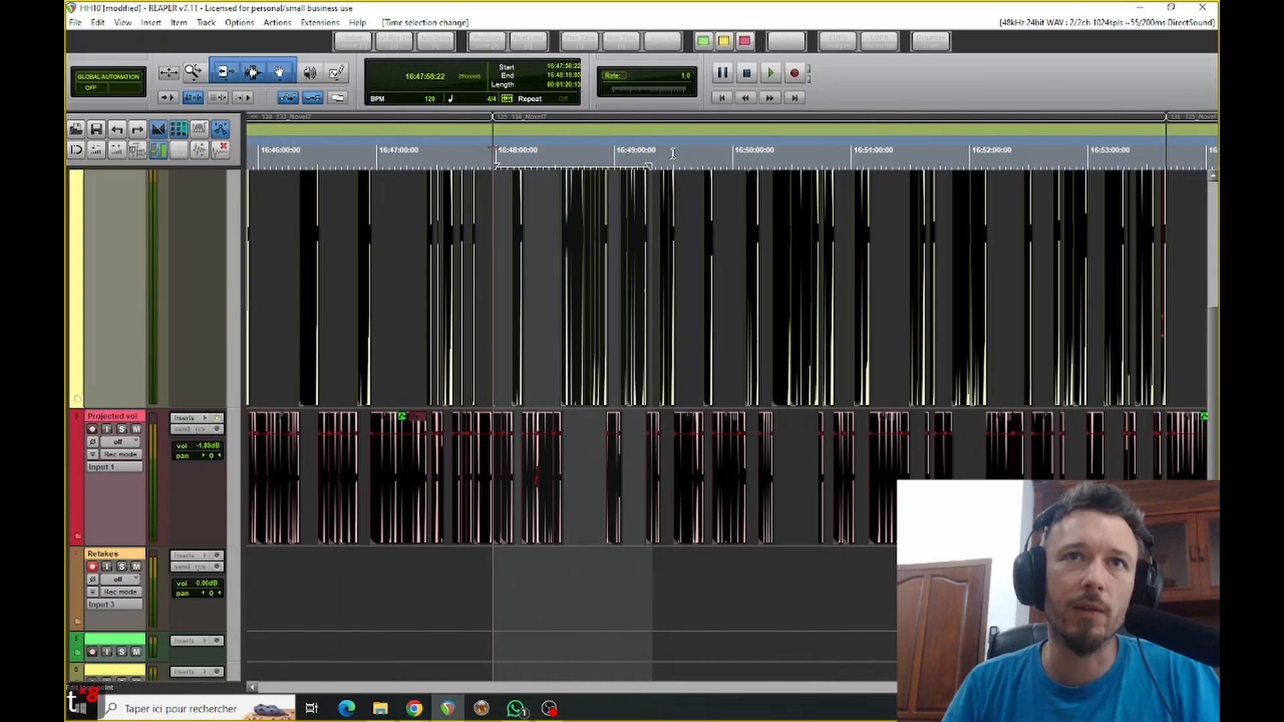
{"action": "left_click", "coordinate": [524, 591]}
{"action": "key", "text": "space"}
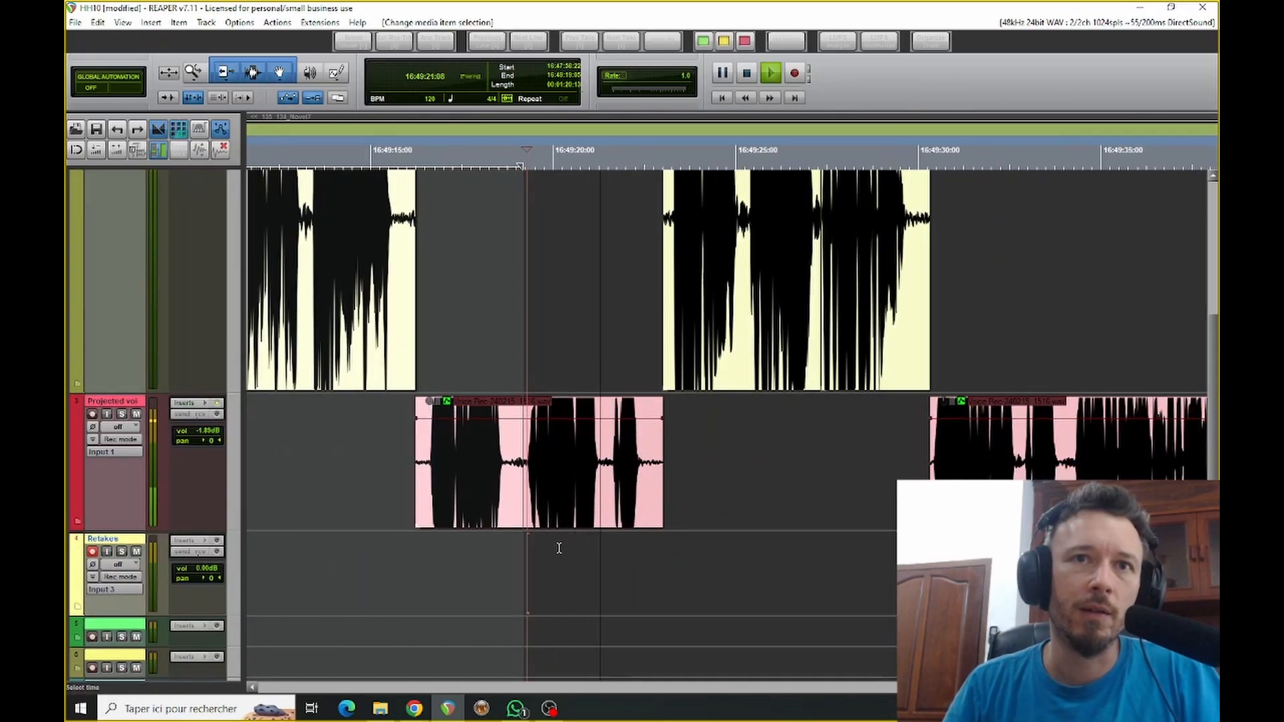
{"action": "key", "text": "space"}
{"action": "left_click", "coordinate": [513, 568]}
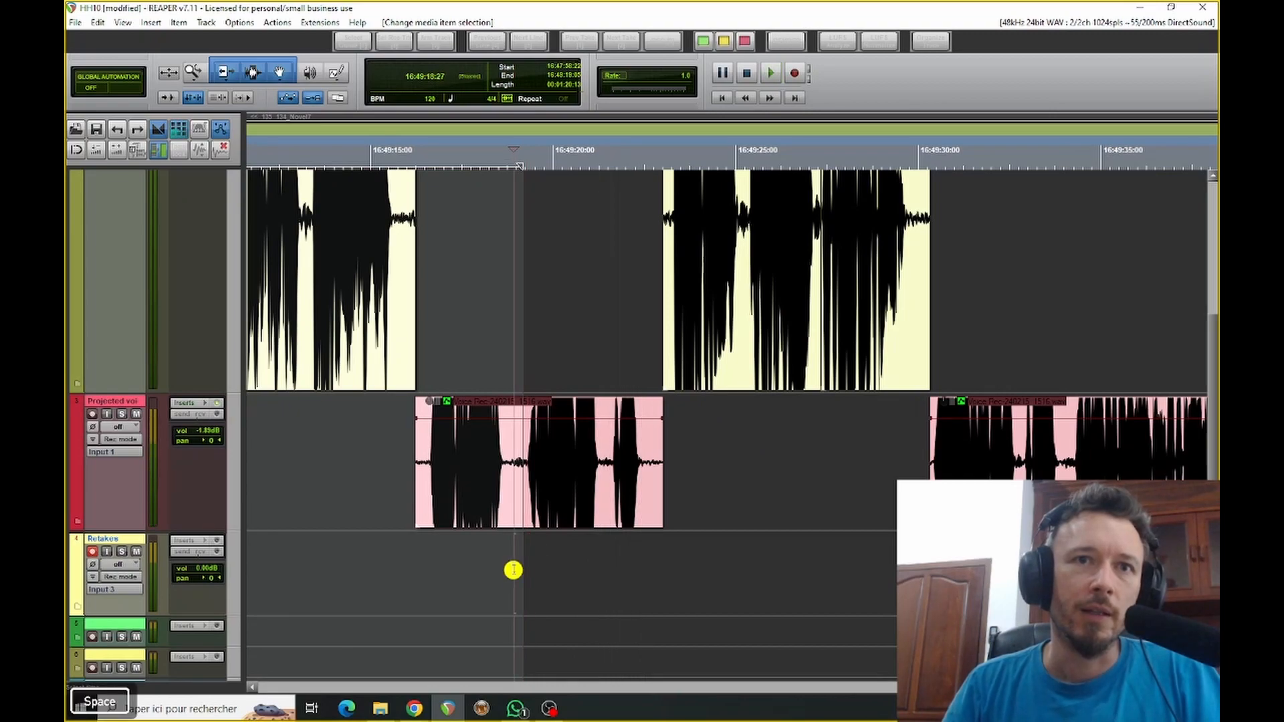
{"action": "left_click", "coordinate": [123, 552]}
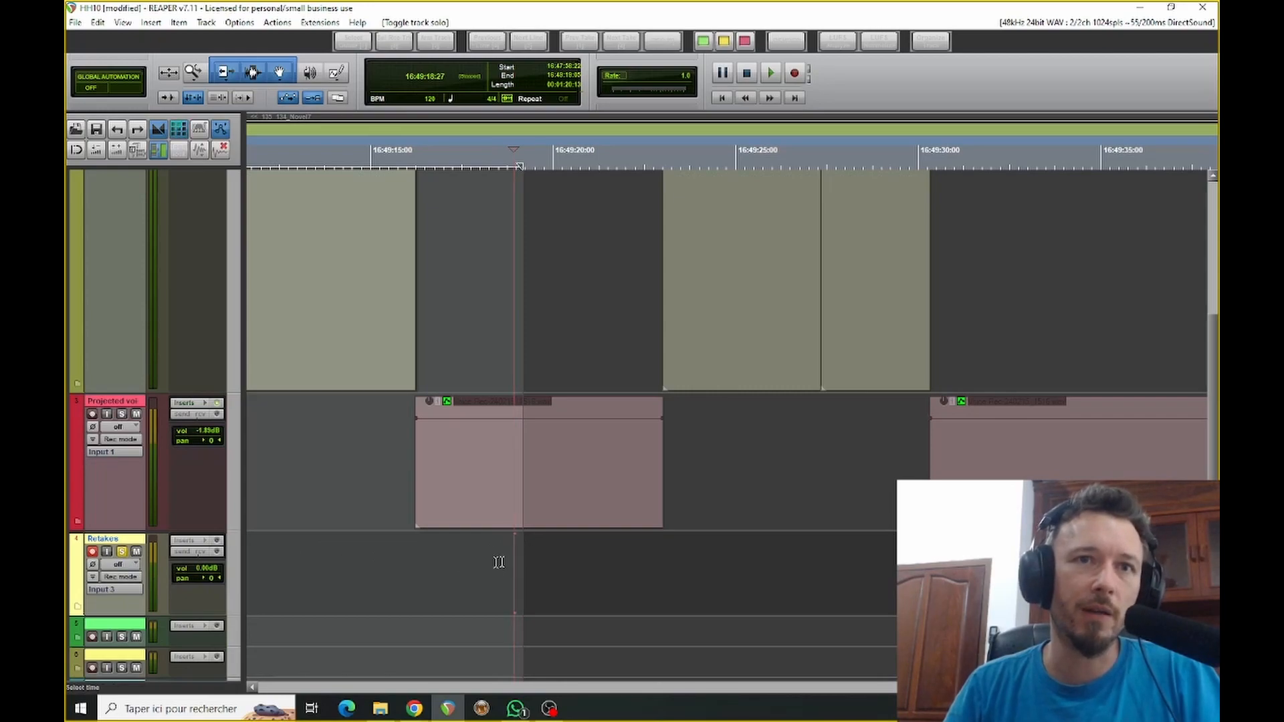
{"action": "left_click", "coordinate": [124, 552]}
{"action": "left_click", "coordinate": [542, 454]}
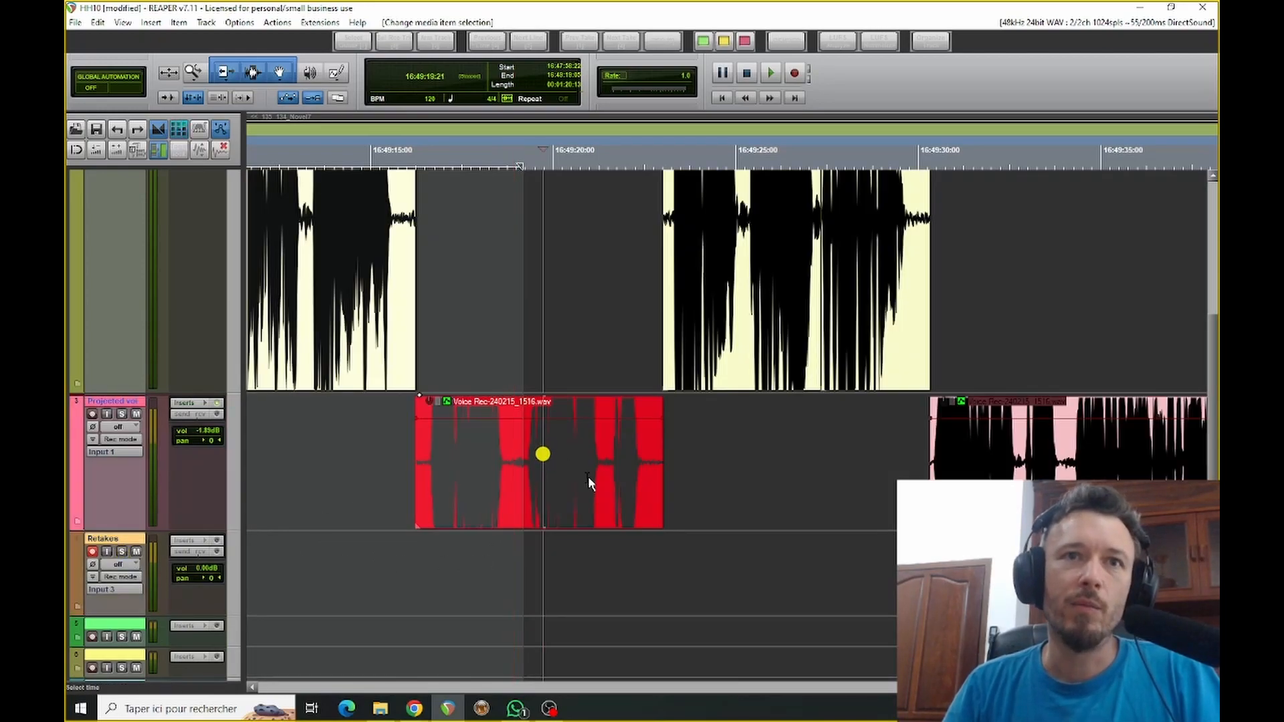
{"action": "scroll", "coordinate": [588, 476], "scroll_direction": "down", "scroll_amount": 3}
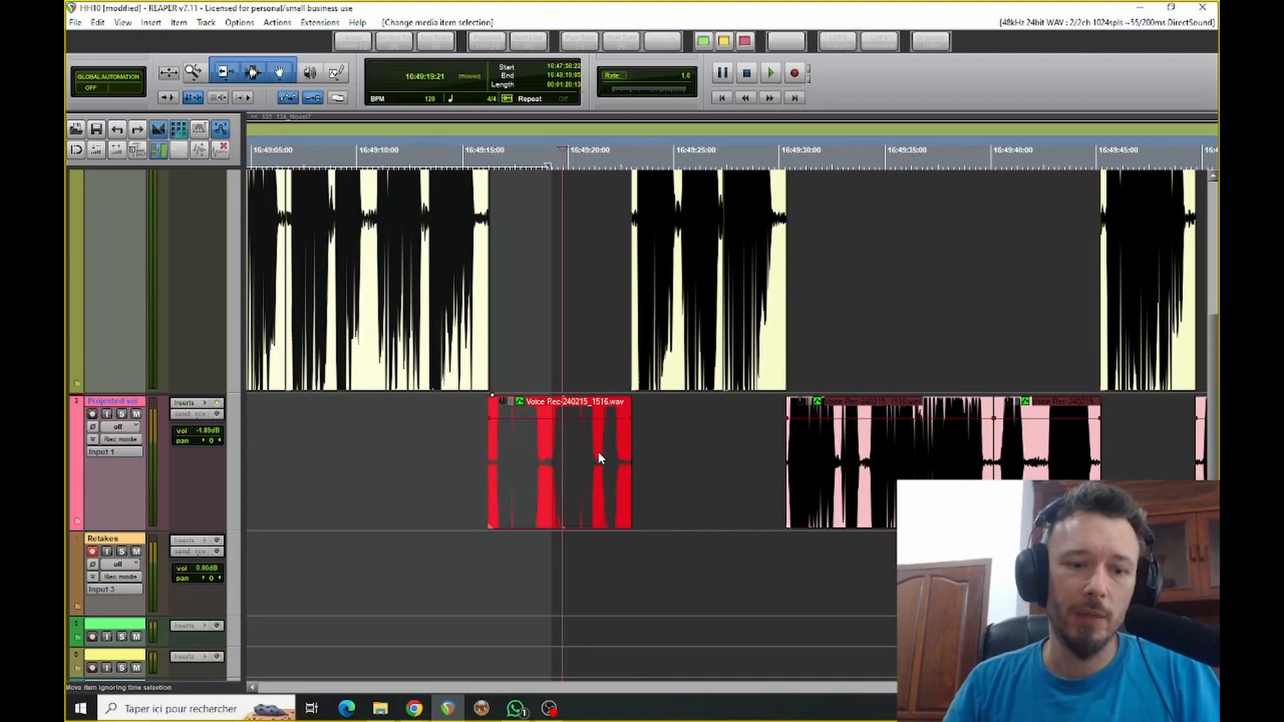
{"action": "key", "text": "ctrl+d"}
{"action": "key", "text": "ctrl+z"}
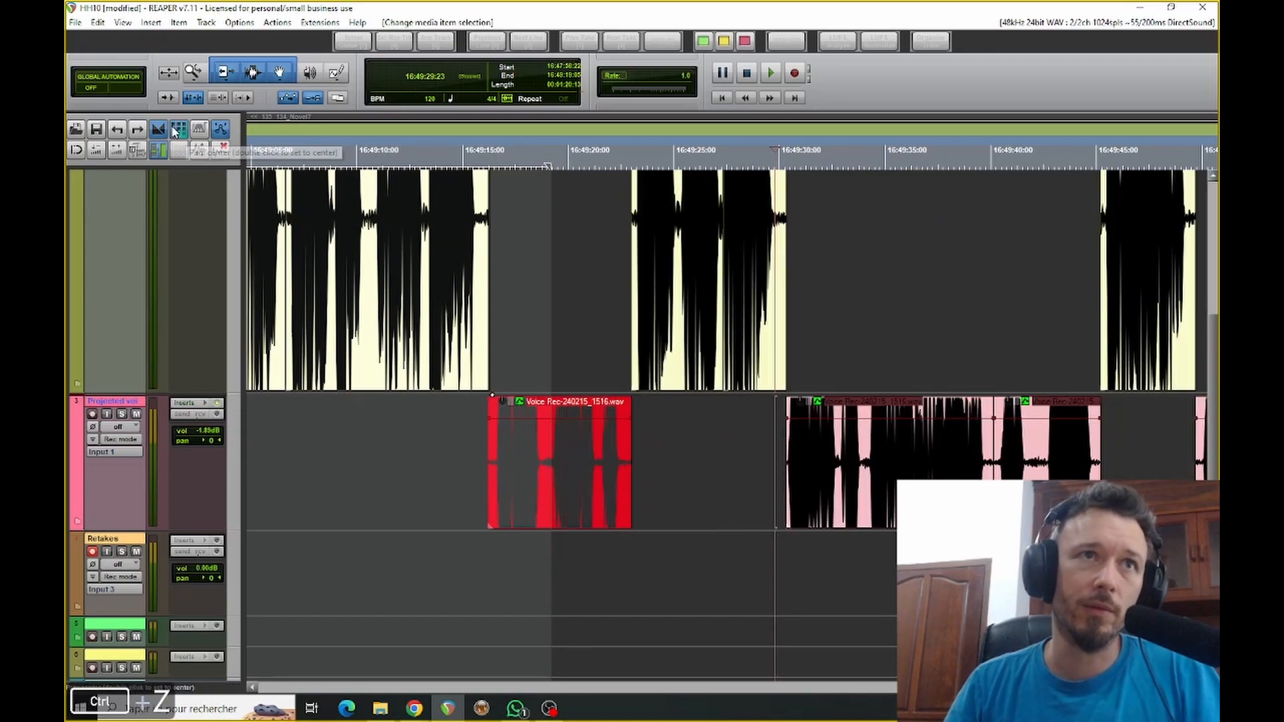
Turn off ripple editing and place a shortened copy of the projected voice clip near 16:49:19 on the Retakes track.
{"action": "left_click", "coordinate": [176, 130]}
{"action": "left_click_drag", "start_coordinate": [593, 449], "coordinate": [545, 568]}
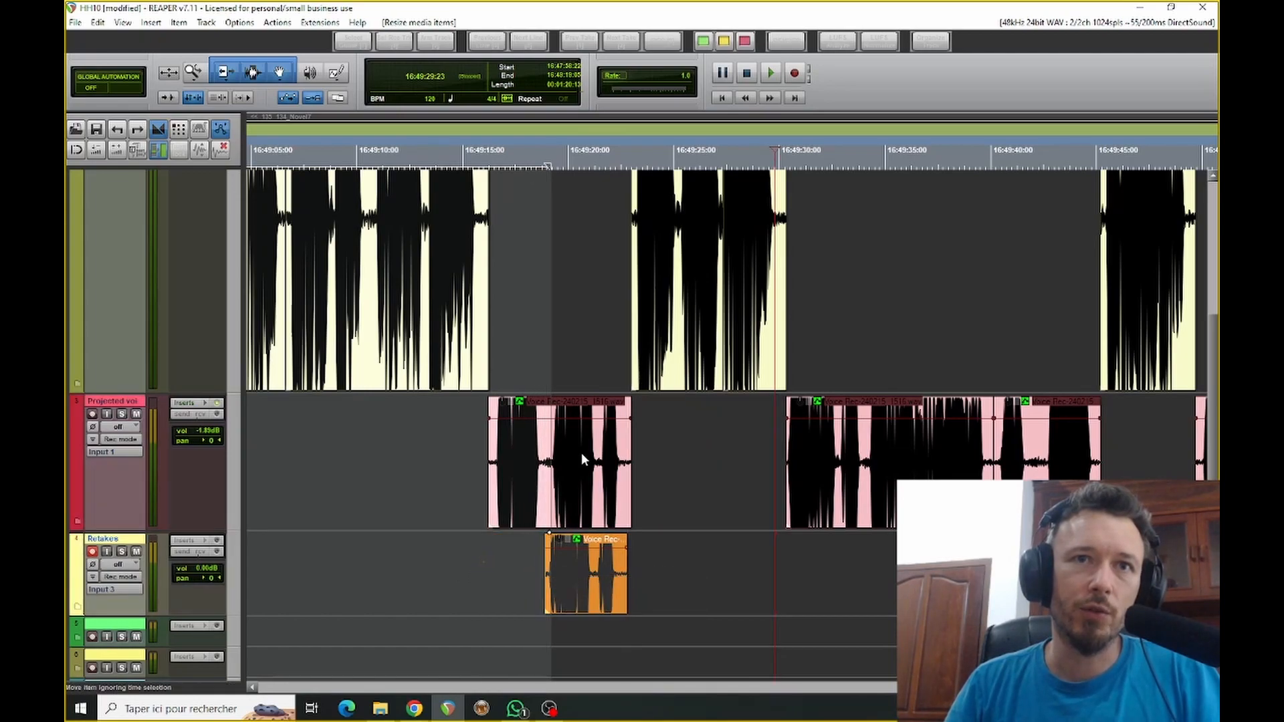
Trim the end of the original projected voice clip back to the retake's start and move the retake clip up into the gap.
{"action": "left_click", "coordinate": [599, 443]}
{"action": "left_click_drag", "start_coordinate": [629, 455], "coordinate": [550, 458]}
{"action": "left_click_drag", "start_coordinate": [593, 580], "coordinate": [588, 497]}
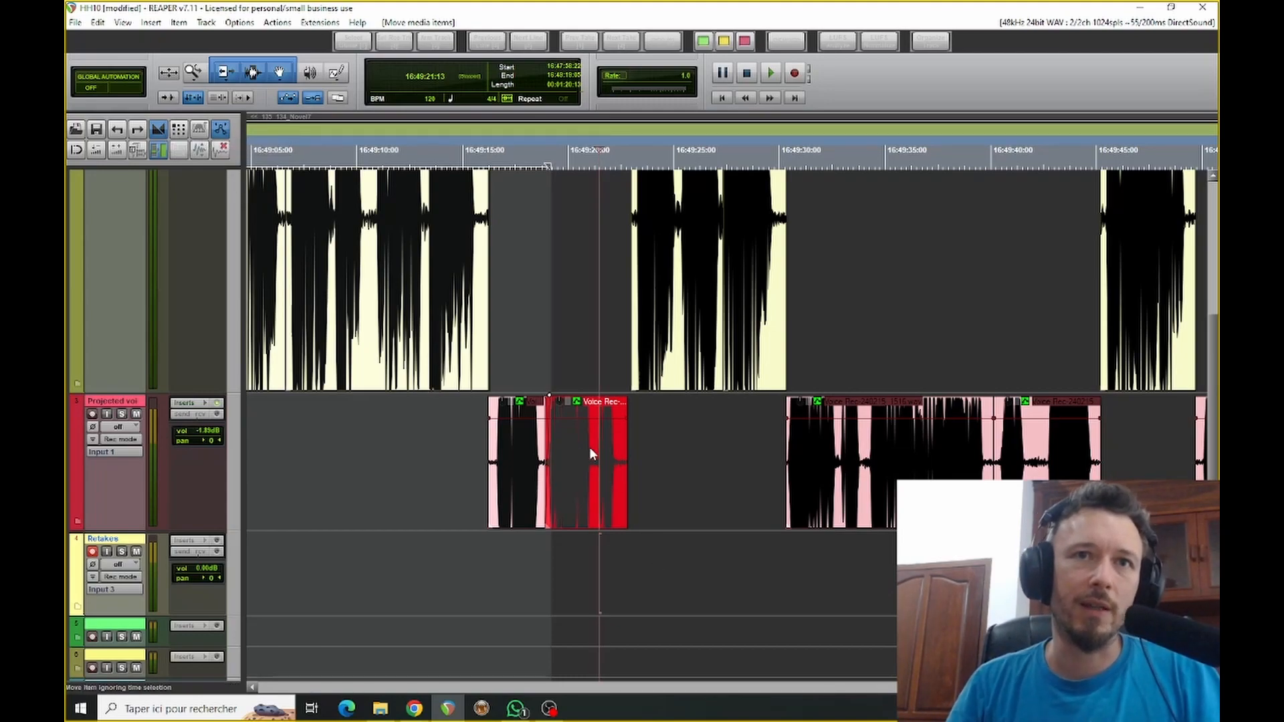
Examine the numbered Novel7 regions and the neighbouring recordings across the wider timeline.
{"action": "scroll", "coordinate": [588, 447], "scroll_direction": "down", "scroll_amount": 1}
{"action": "scroll", "coordinate": [679, 404], "scroll_direction": "down", "scroll_amount": 8}
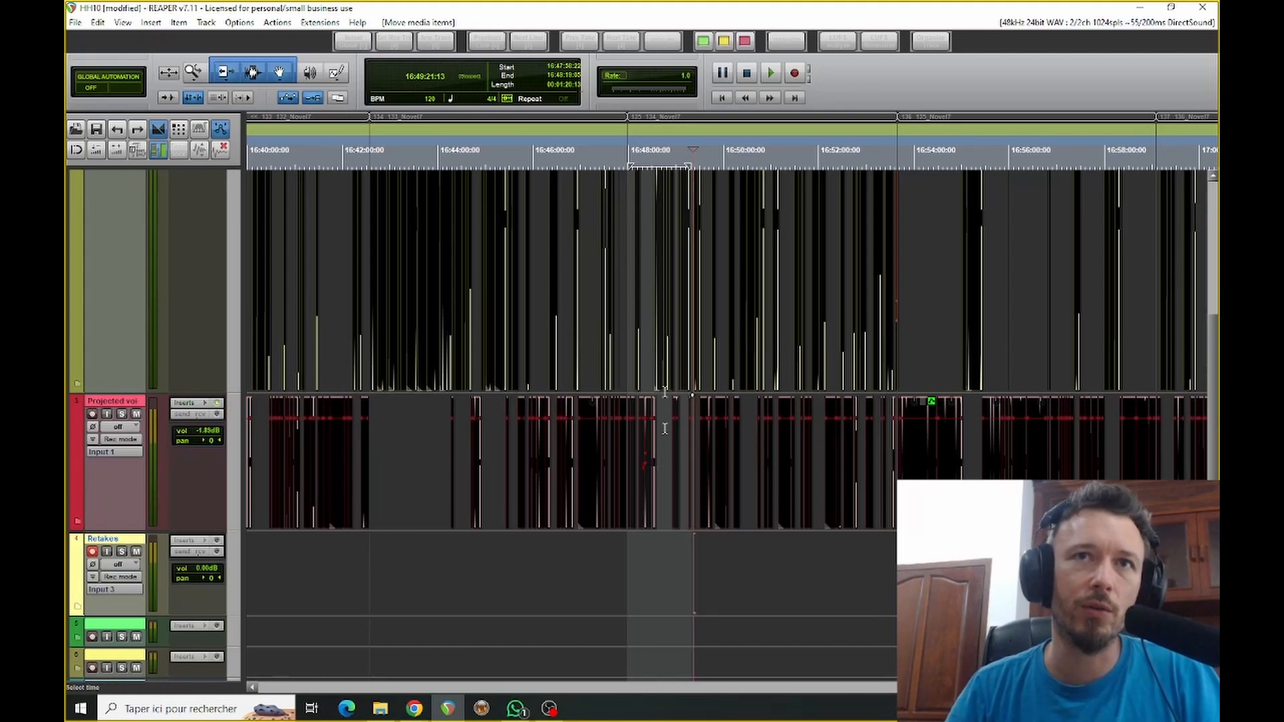
{"action": "scroll", "coordinate": [747, 372], "scroll_direction": "down", "scroll_amount": 6}
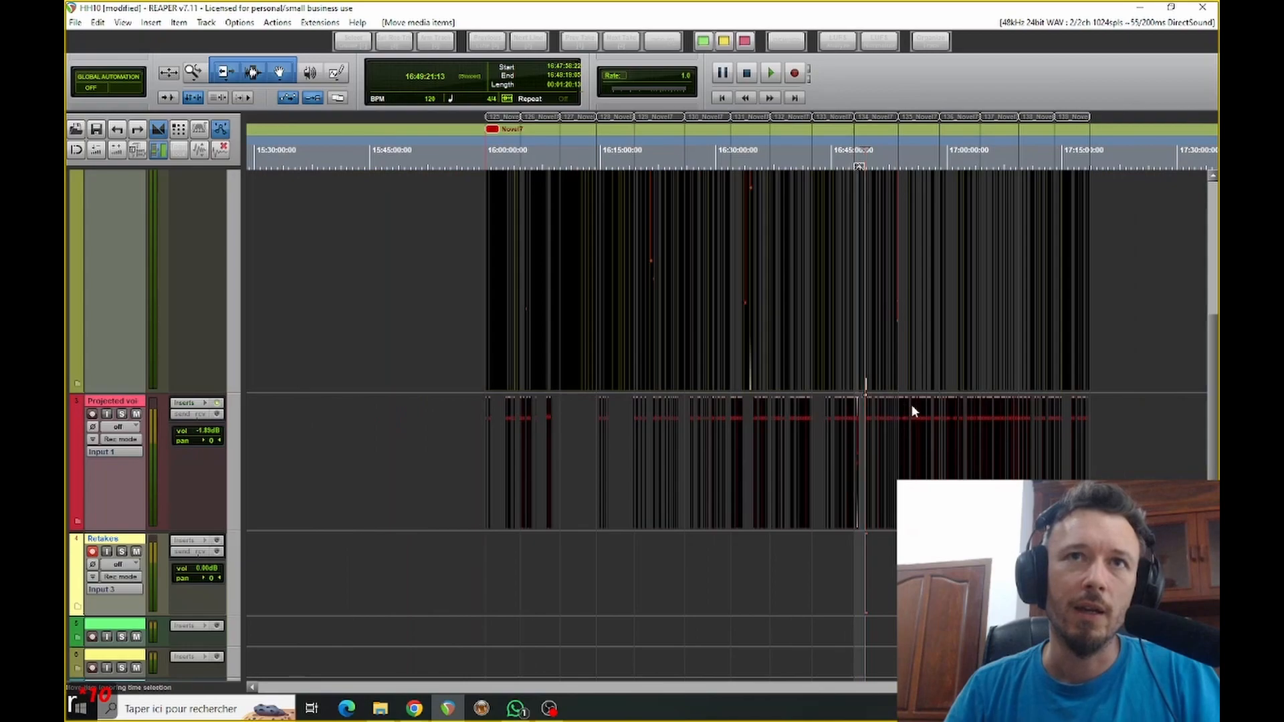
{"action": "scroll", "coordinate": [961, 458], "scroll_direction": "right", "scroll_amount": 4}
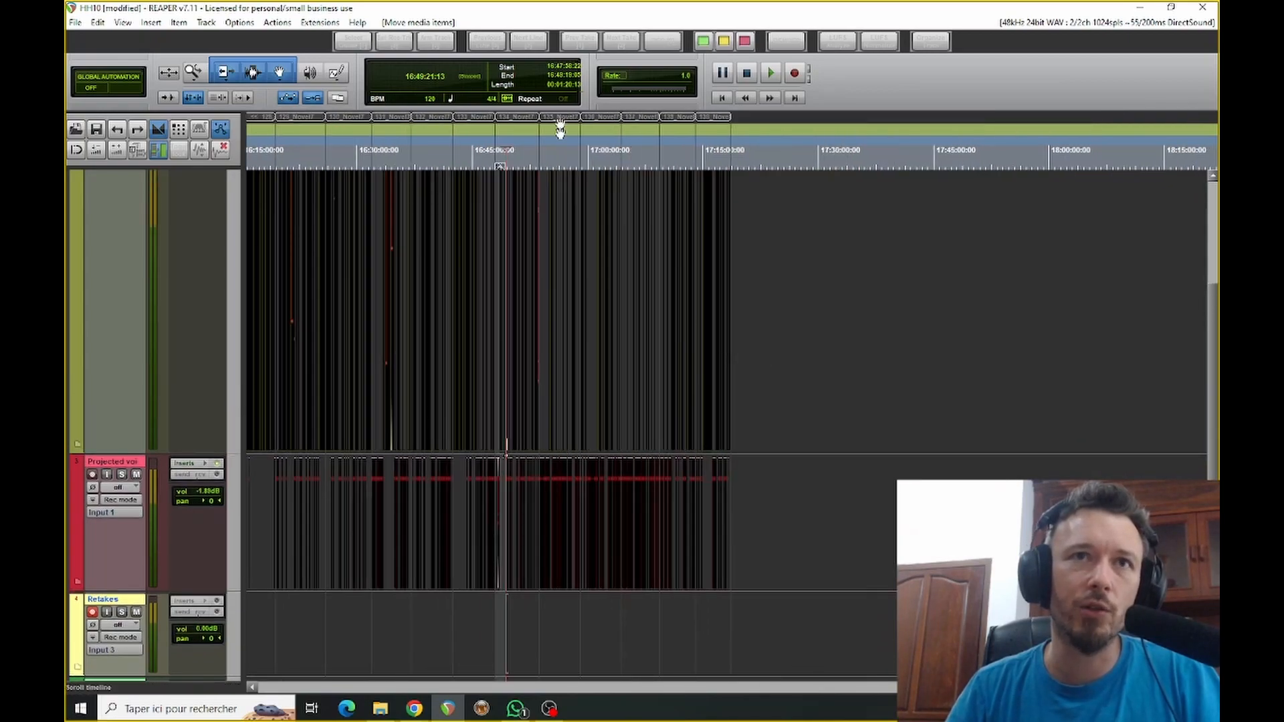
{"action": "scroll", "coordinate": [524, 170], "scroll_direction": "down", "scroll_amount": 2}
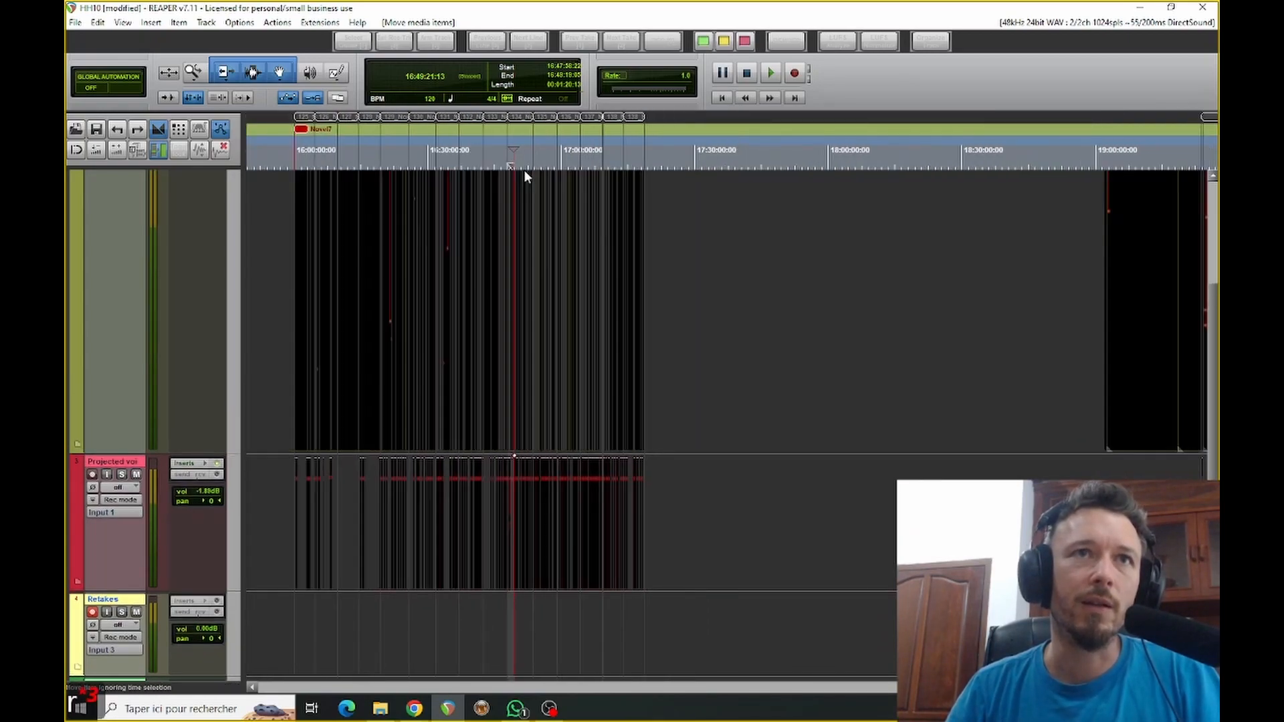